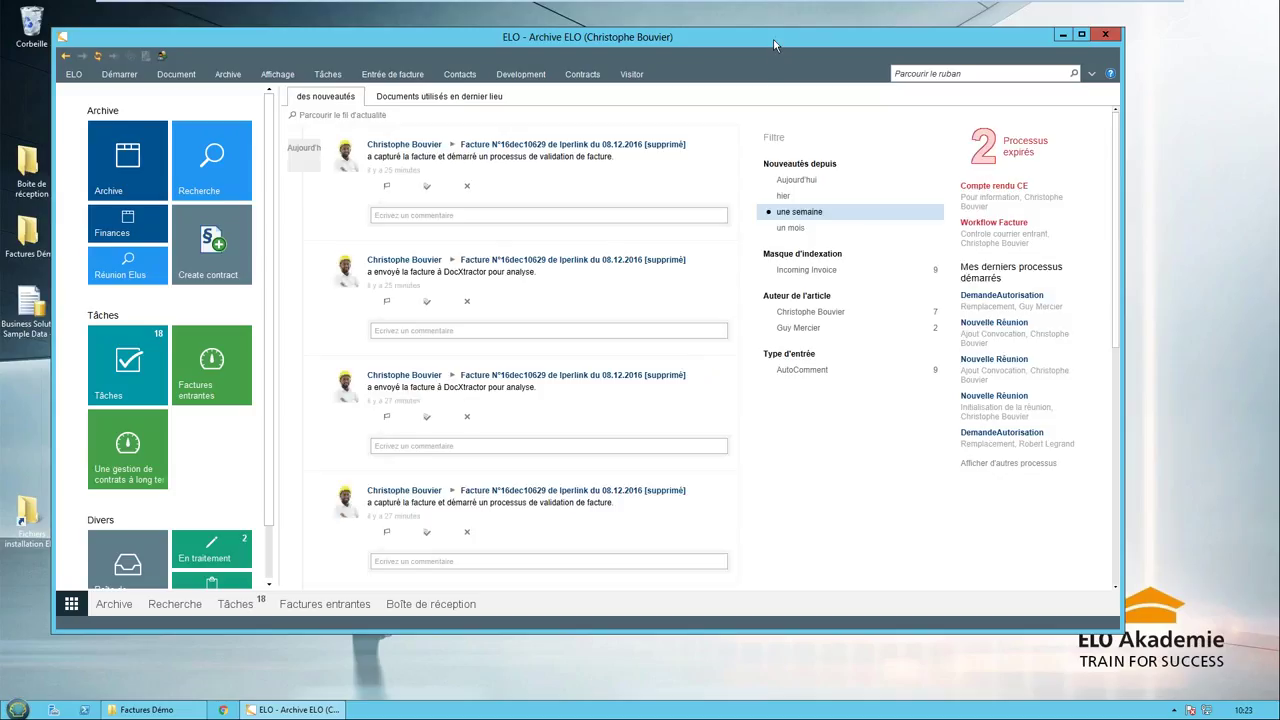
# Step: Reposition and enlarge the client window, open the inbox work area and show its scanning and filing commands
pyautogui.moveTo(773, 45); pyautogui.dragTo(823, 55)
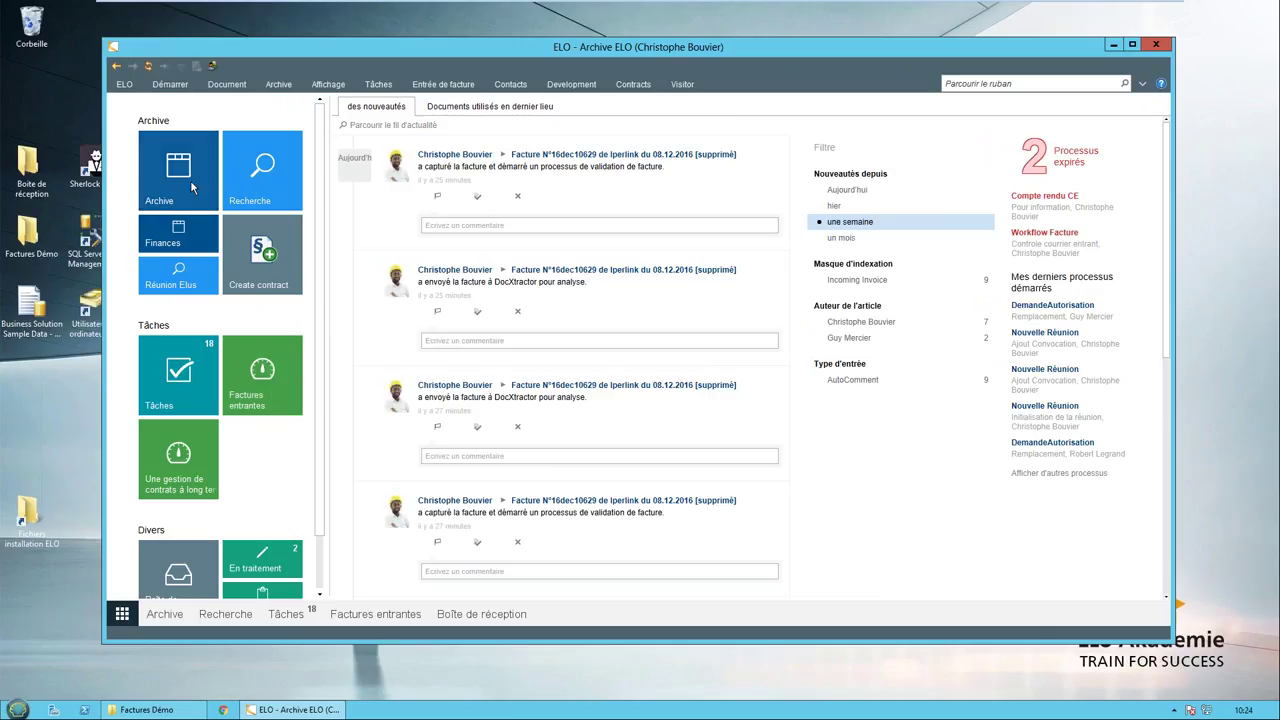
pyautogui.click(265, 362)
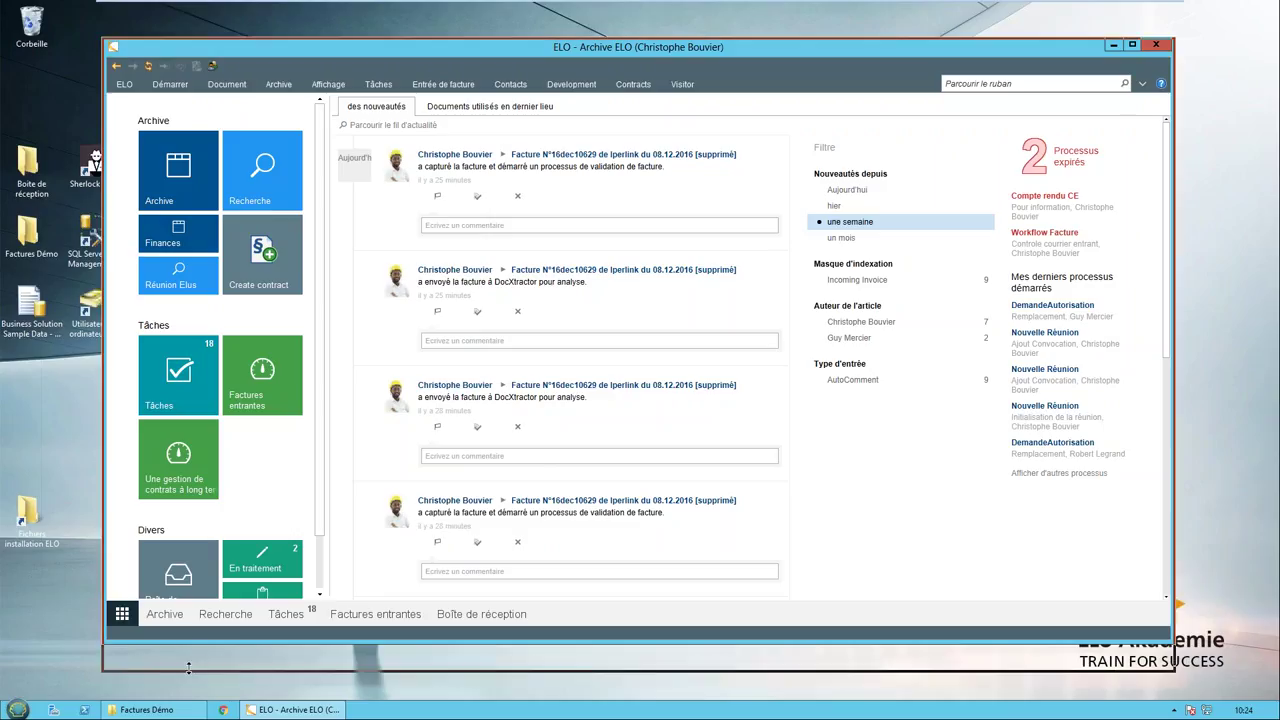
pyautogui.click(178, 580)
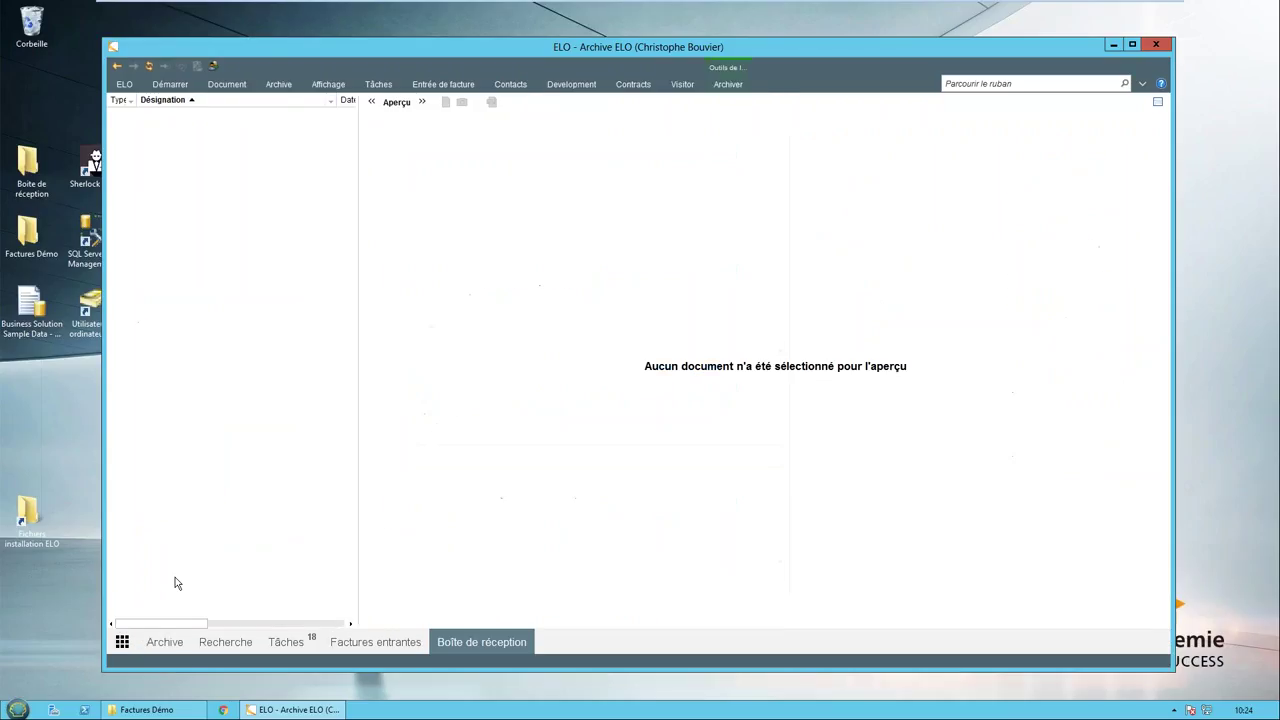
pyautogui.click(730, 88)
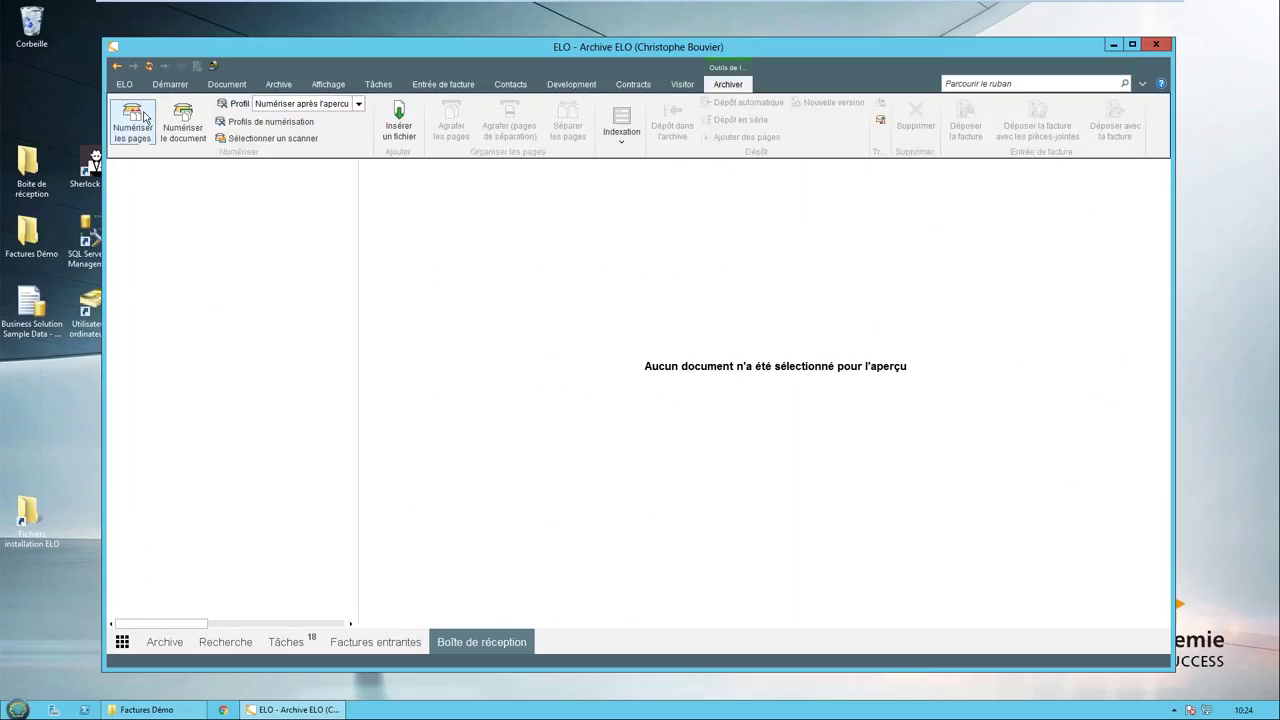
pyautogui.click(197, 211)
# Step: Add the Iperlink 08.12.2016, SFR BUSINESS 21.12.2016 and GSF 25.12.2016 invoices from the desktop folder Factures Démo to the inbox
pyautogui.moveTo(333, 69); pyautogui.dragTo(426, 71)
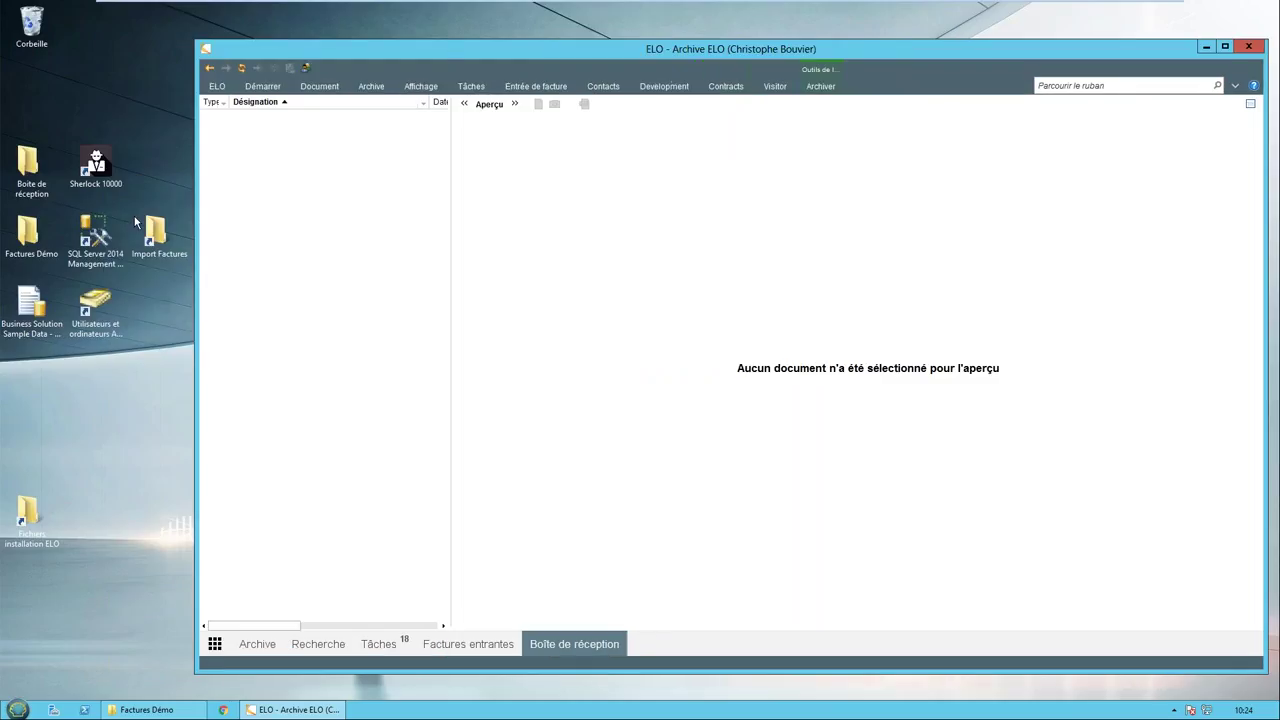
pyautogui.doubleClick(27, 235)
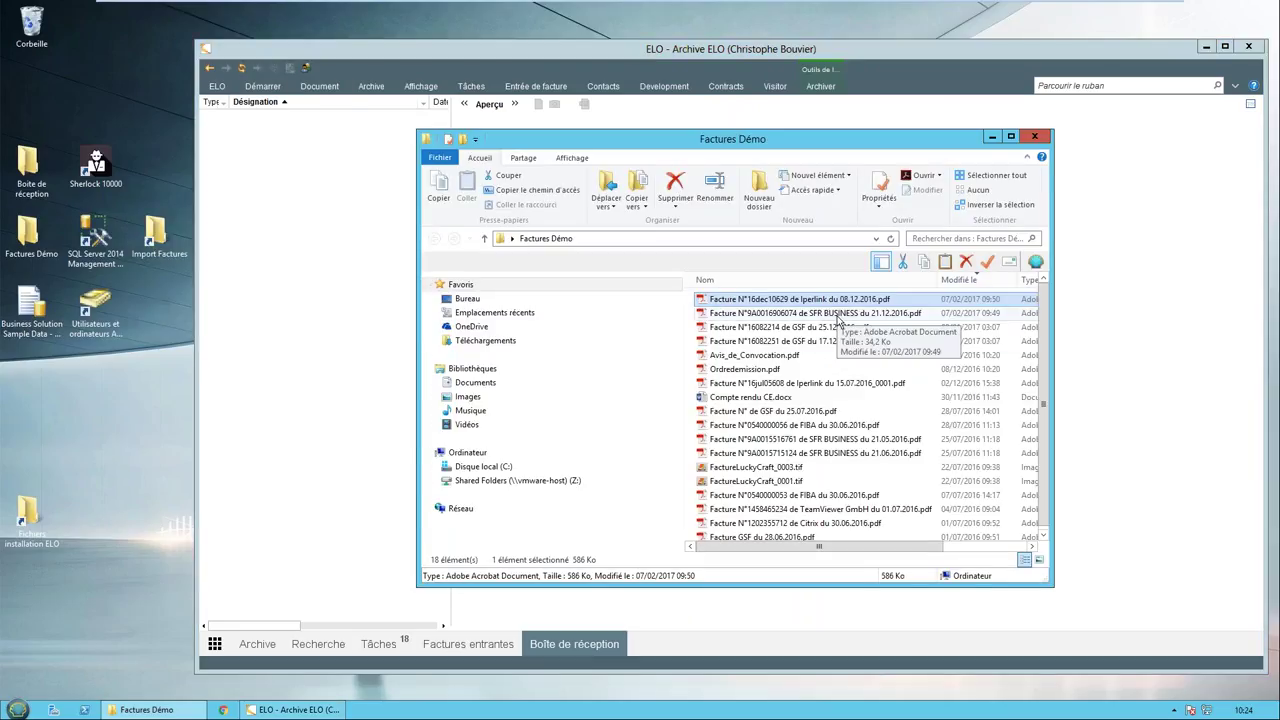
pyautogui.keyDown('ctrl'); pyautogui.click(838, 314); pyautogui.keyUp('ctrl')
pyautogui.keyDown('ctrl'); pyautogui.click(804, 330); pyautogui.keyUp('ctrl')
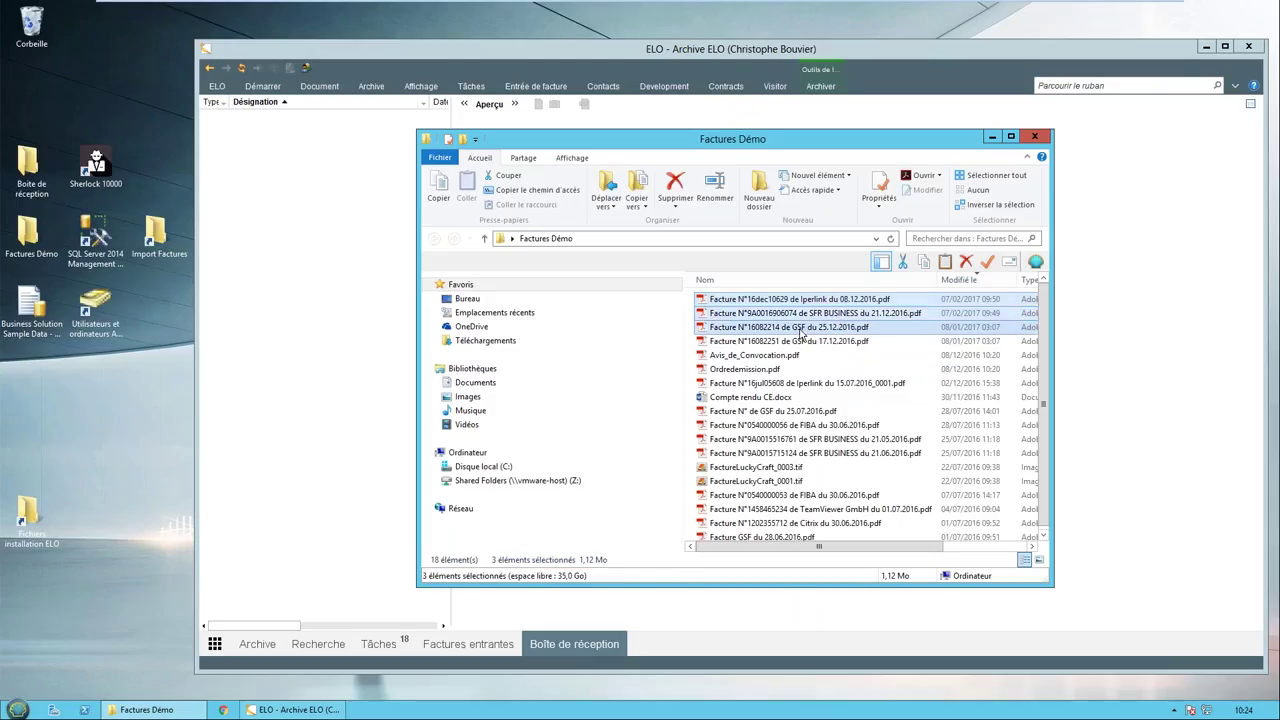
pyautogui.moveTo(800, 335); pyautogui.dragTo(360, 318)
pyautogui.click(991, 138)
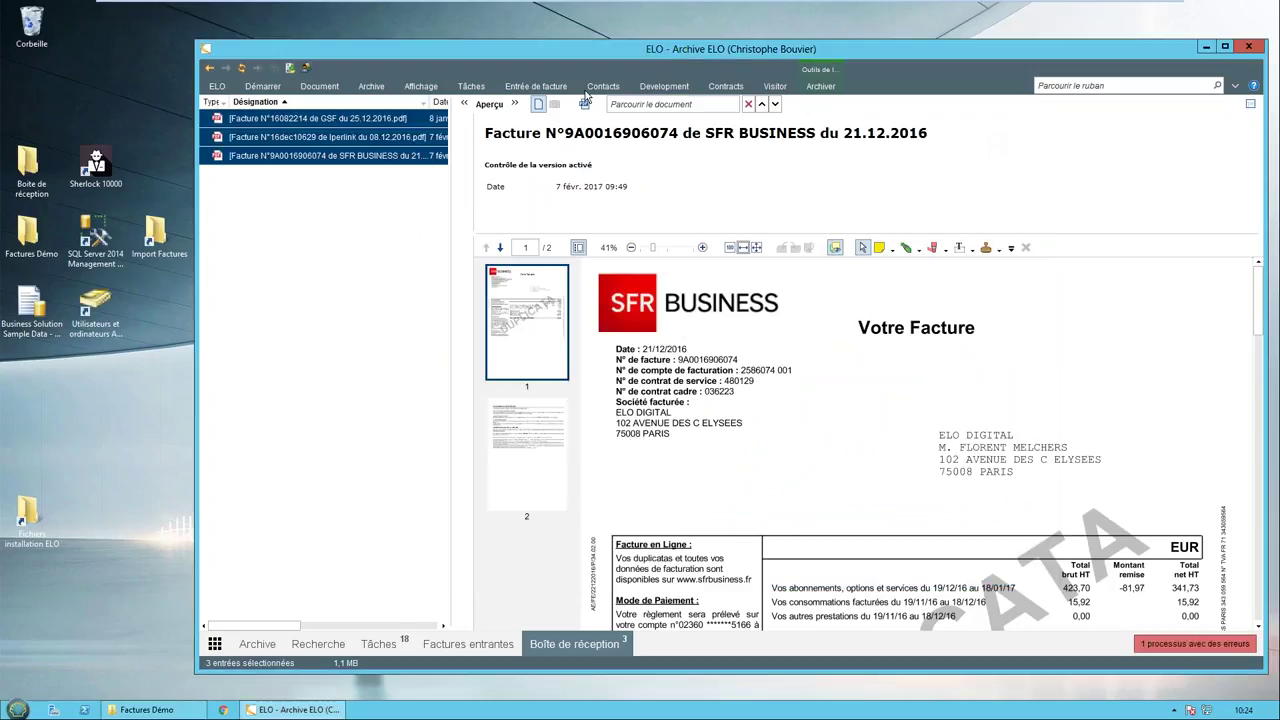
# Step: Preview the GSF, Iperlink and SFR BUSINESS invoices in the inbox one by one at full-page size
pyautogui.click(359, 122)
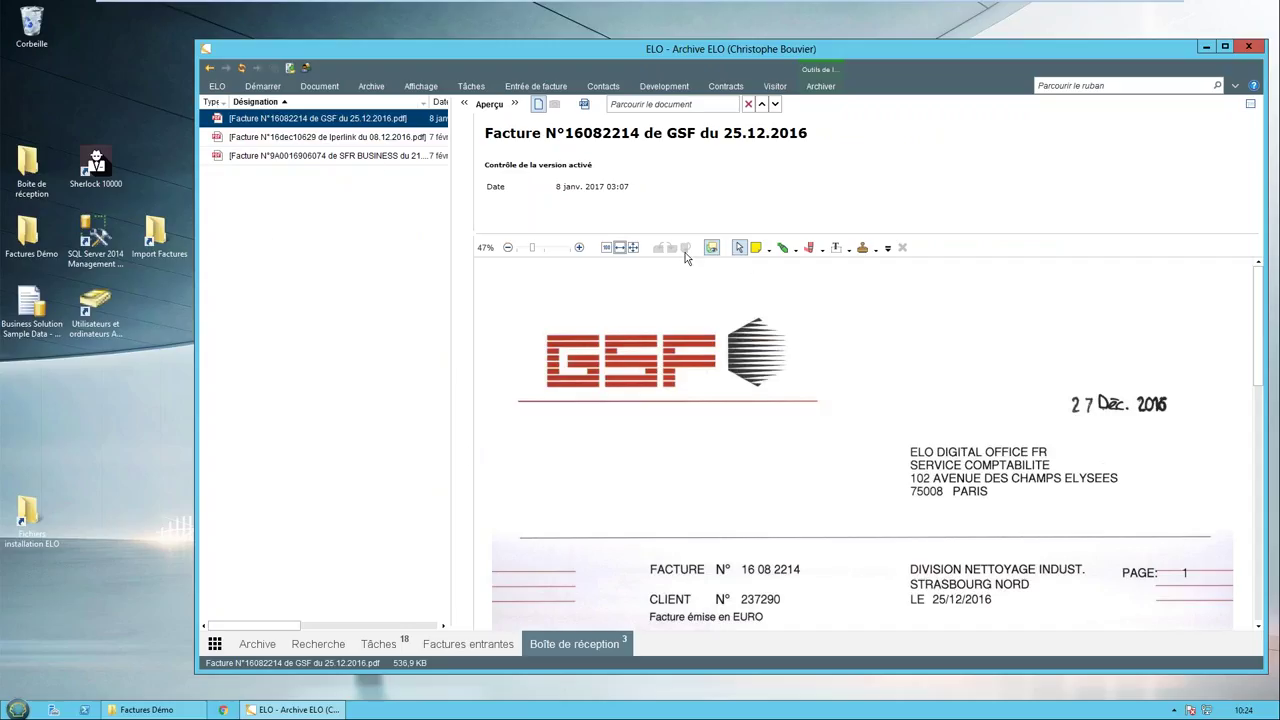
pyautogui.click(627, 249)
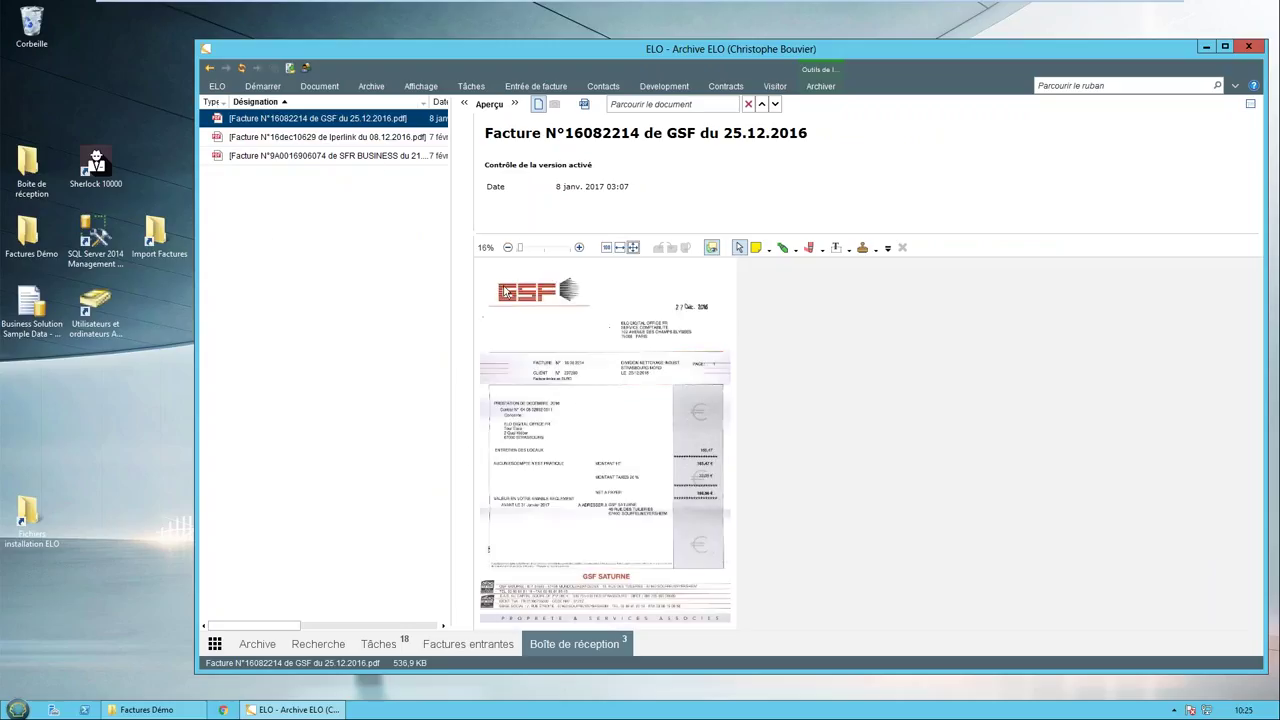
pyautogui.click(400, 137)
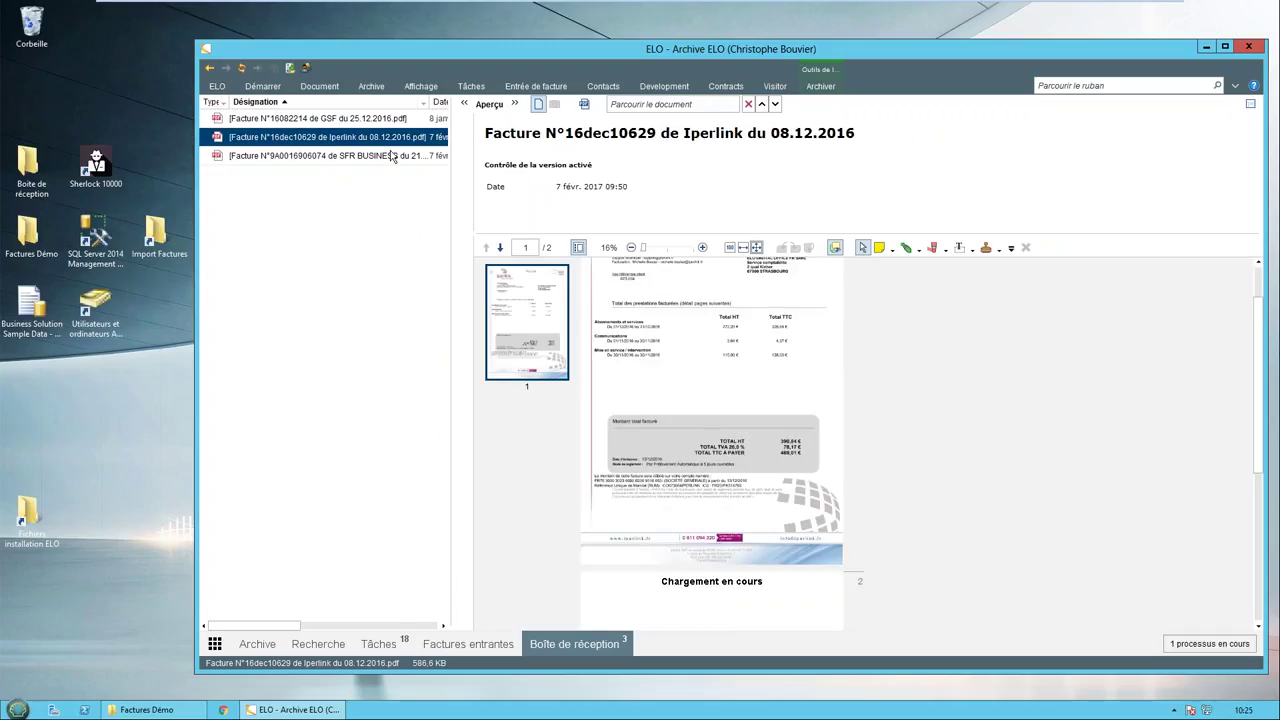
pyautogui.click(393, 155)
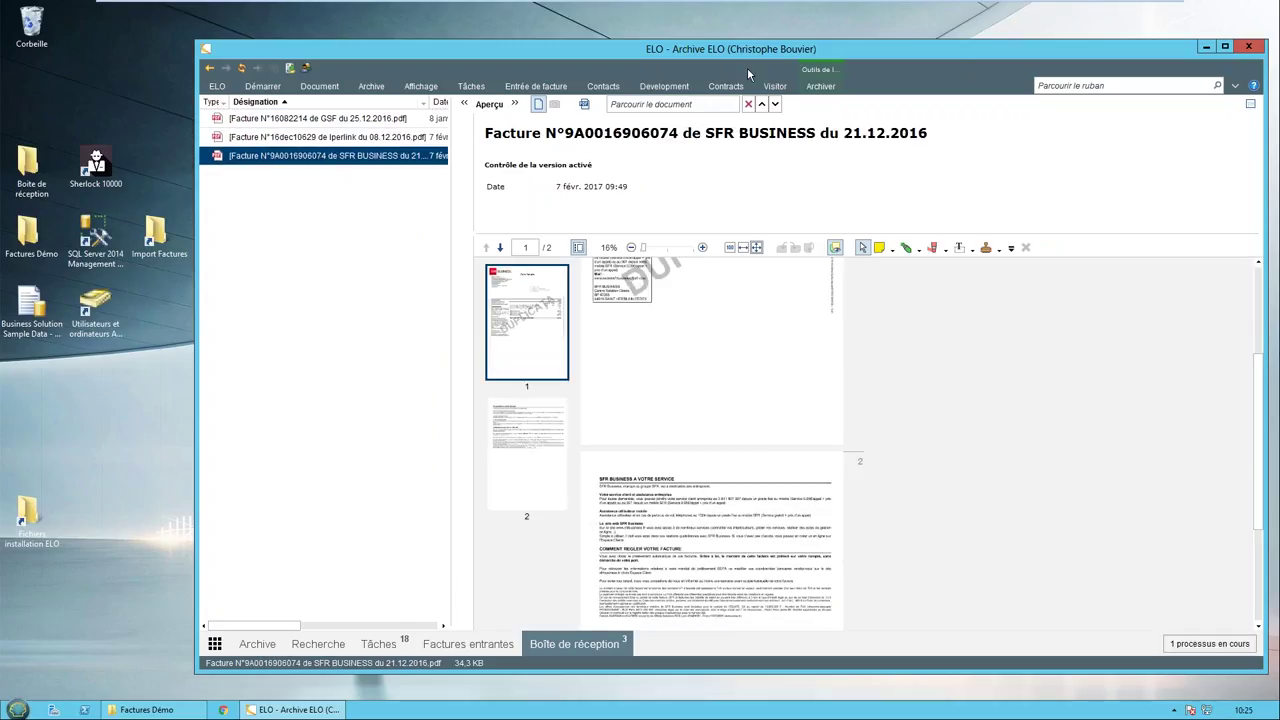
# Step: File all three inbox invoices into the archive as incoming invoices and go to their filing location
pyautogui.press('Home')
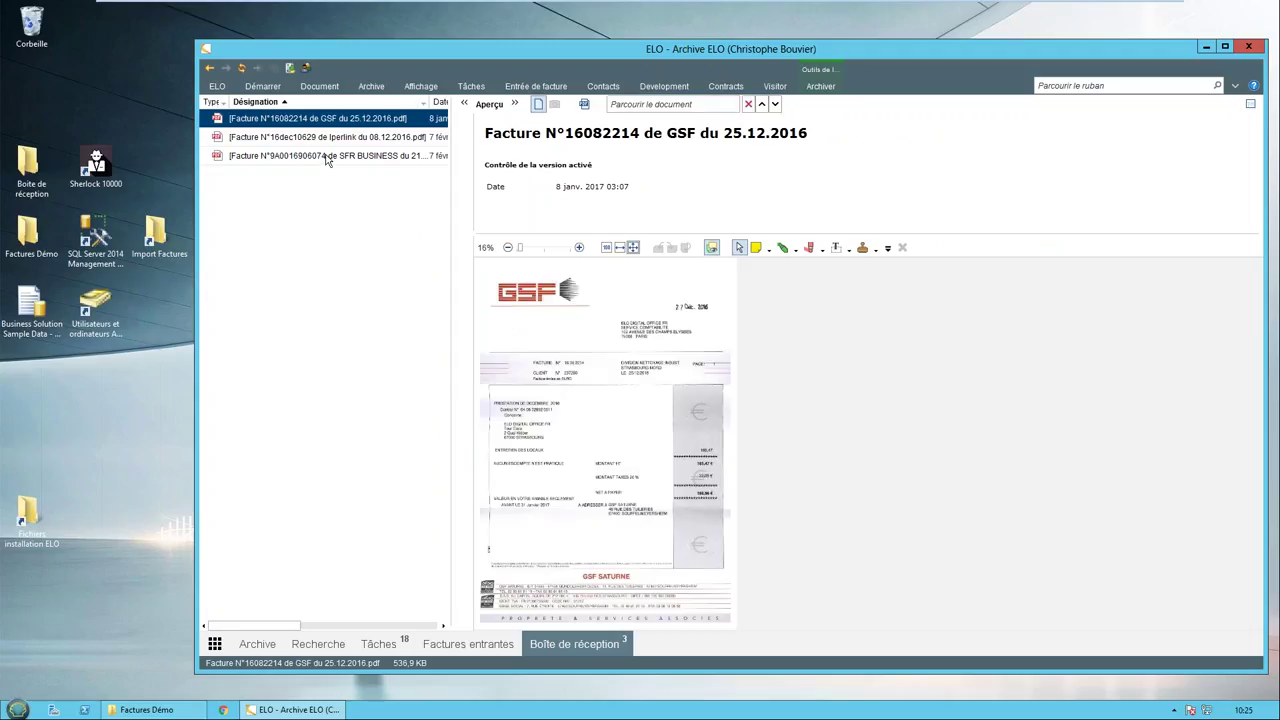
pyautogui.keyDown('shift'); pyautogui.click(327, 157); pyautogui.keyUp('shift')
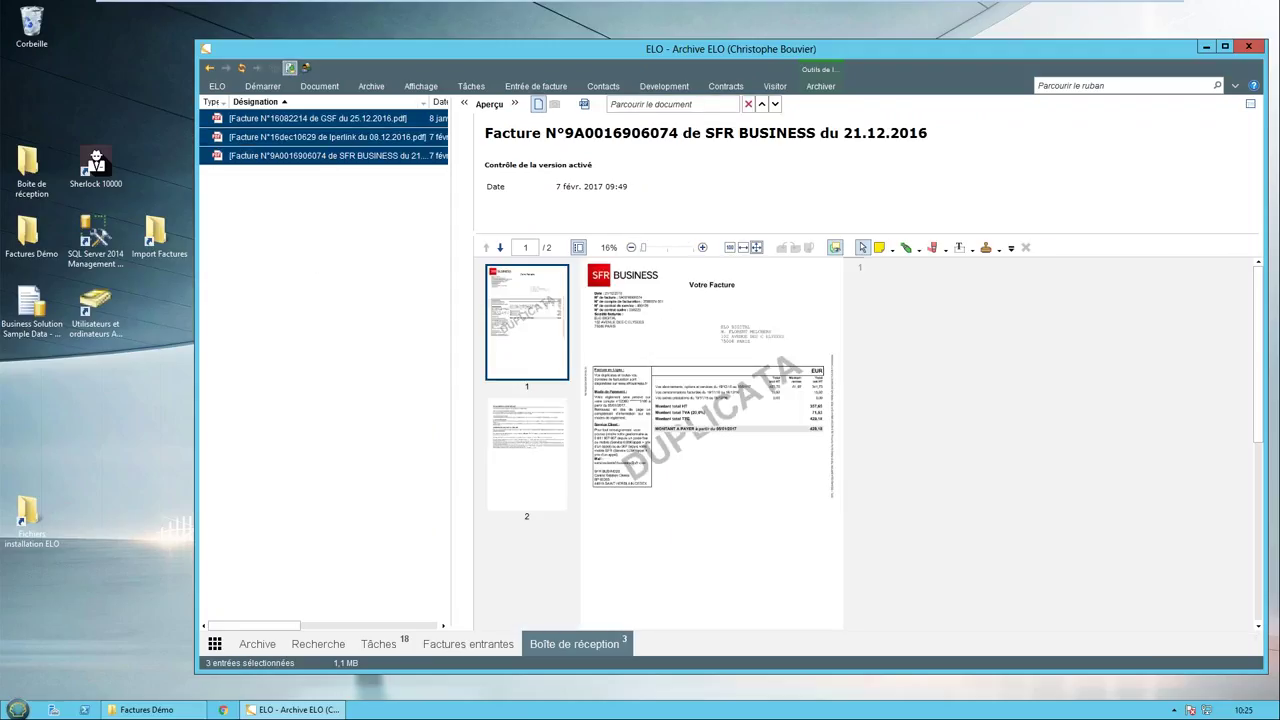
pyautogui.click(290, 67)
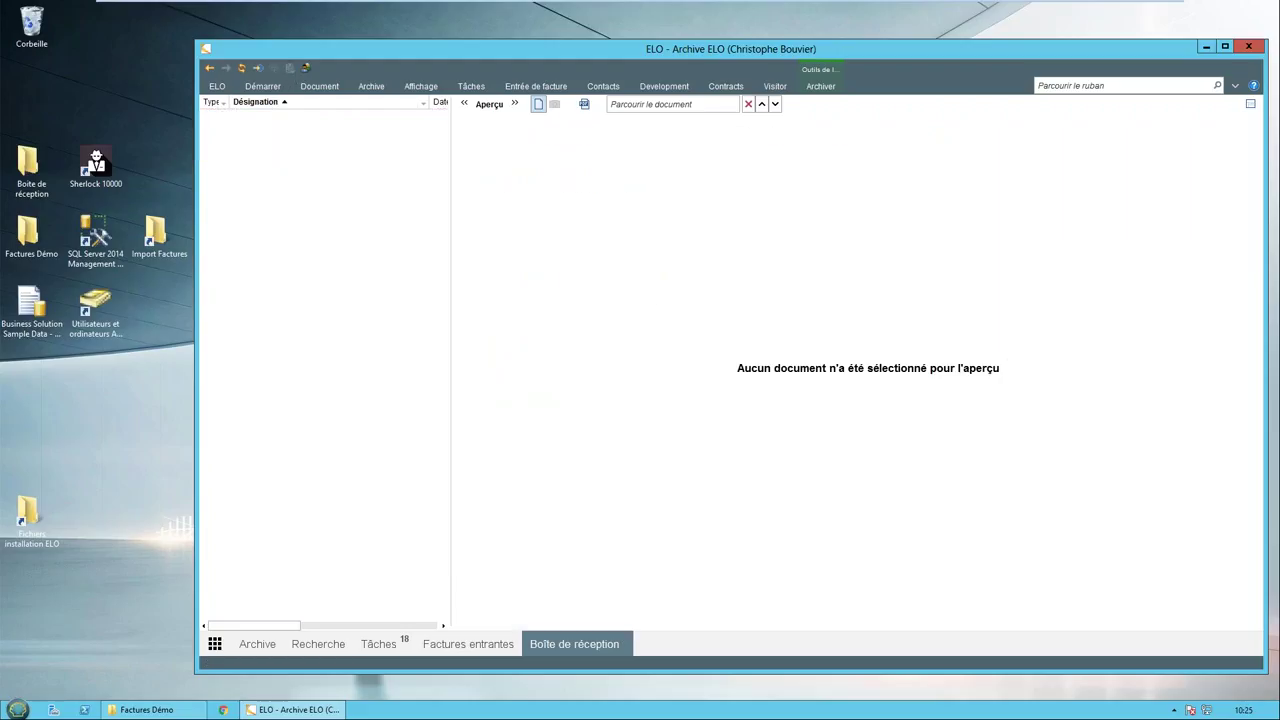
pyautogui.click(257, 67)
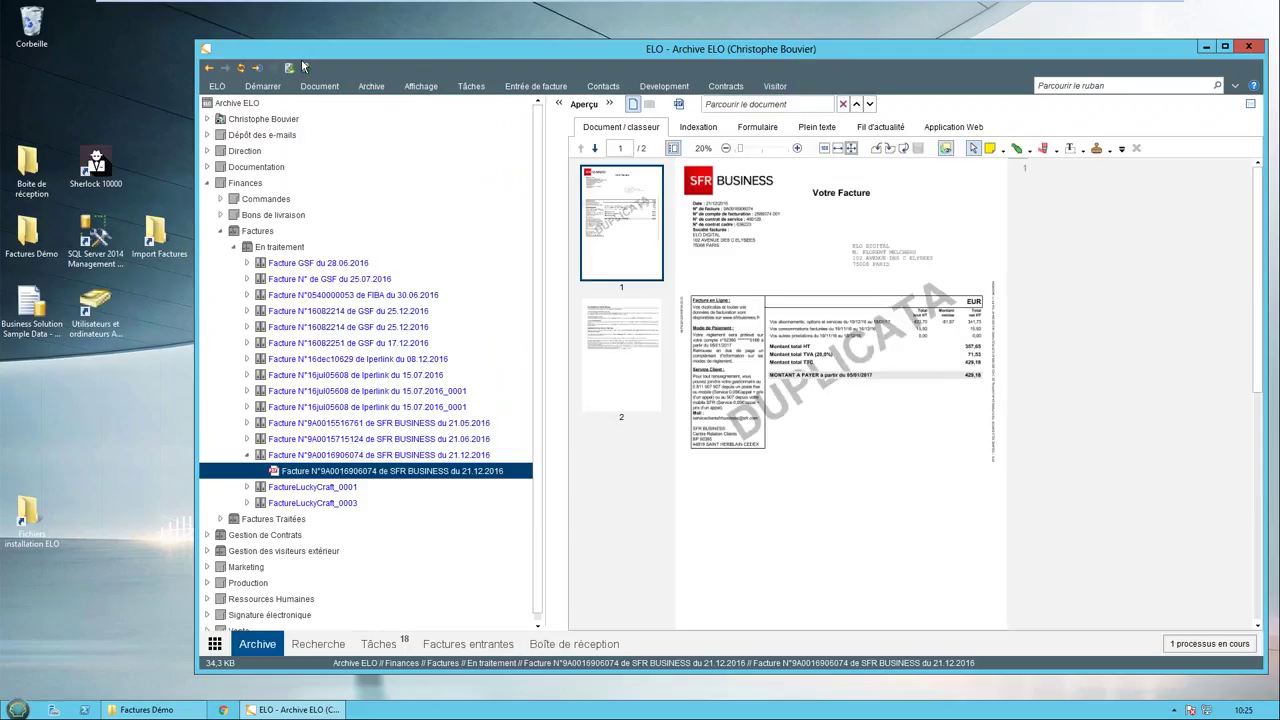
# Step: Maximize the window and open today's GSF invoice of 25.12.2016 from the En traitement folder, fitting its preview to the page width
pyautogui.click(280, 250)
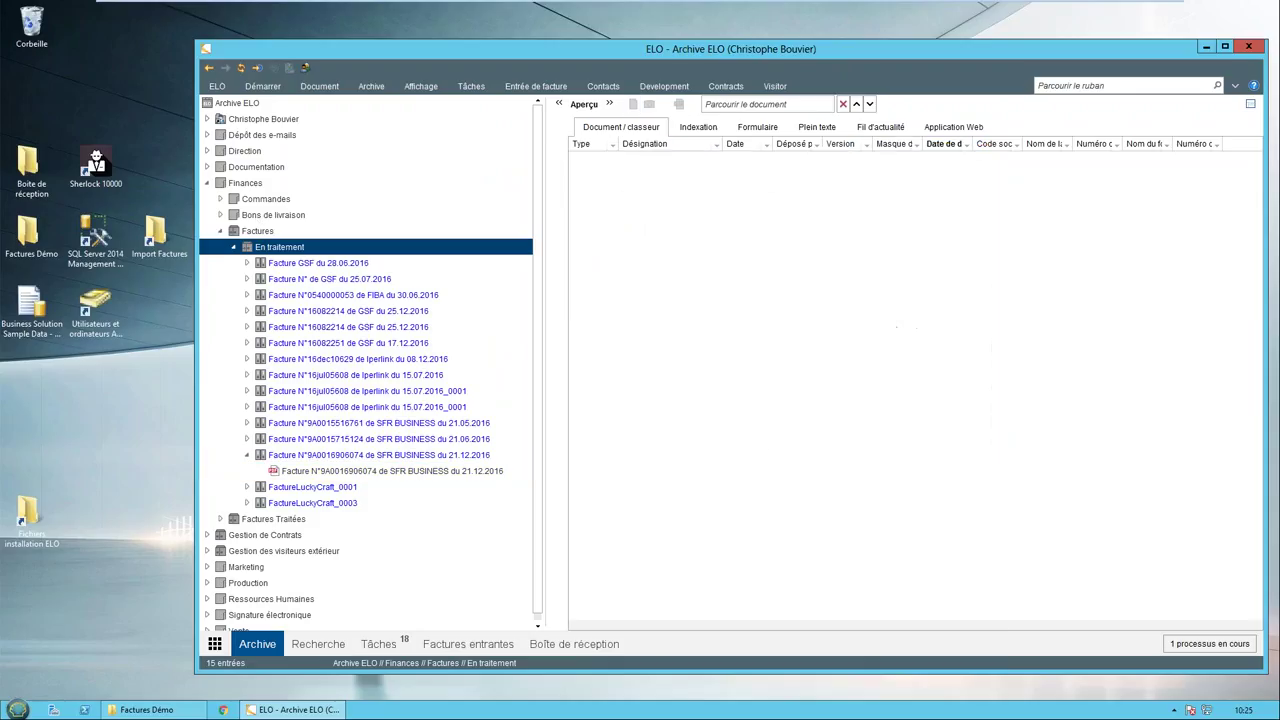
pyautogui.doubleClick(616, 51)
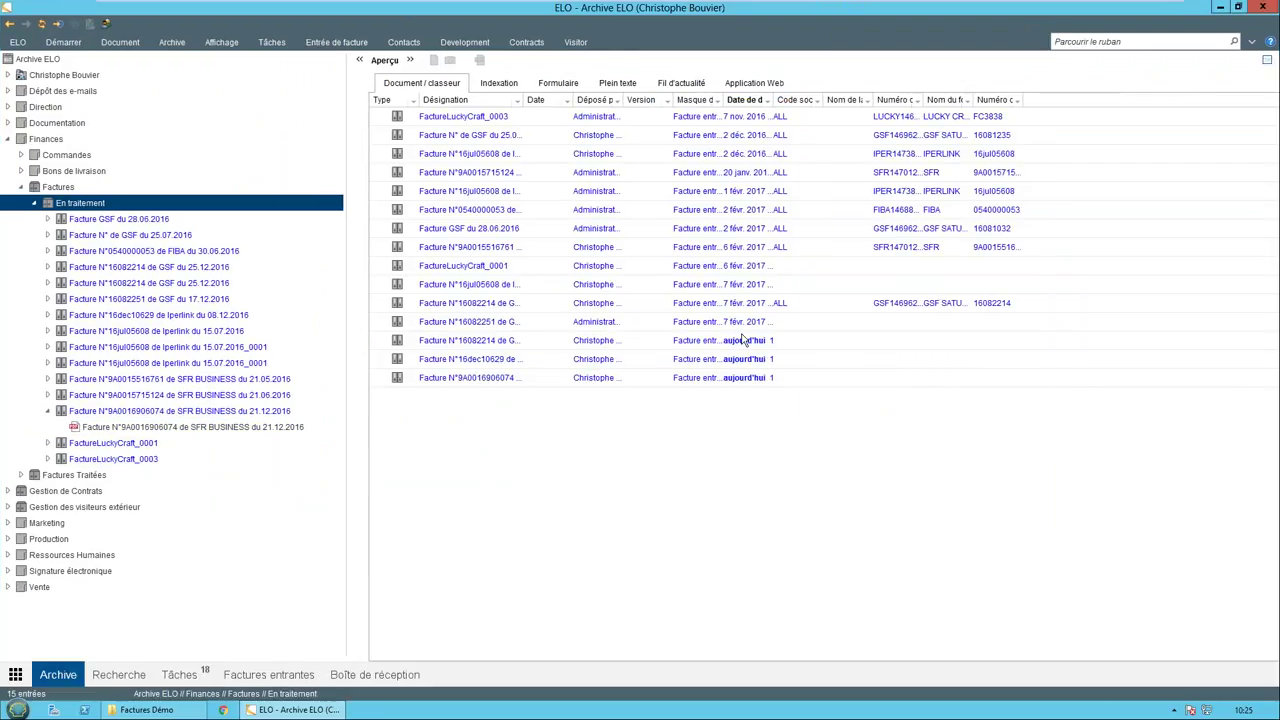
pyautogui.click(743, 340)
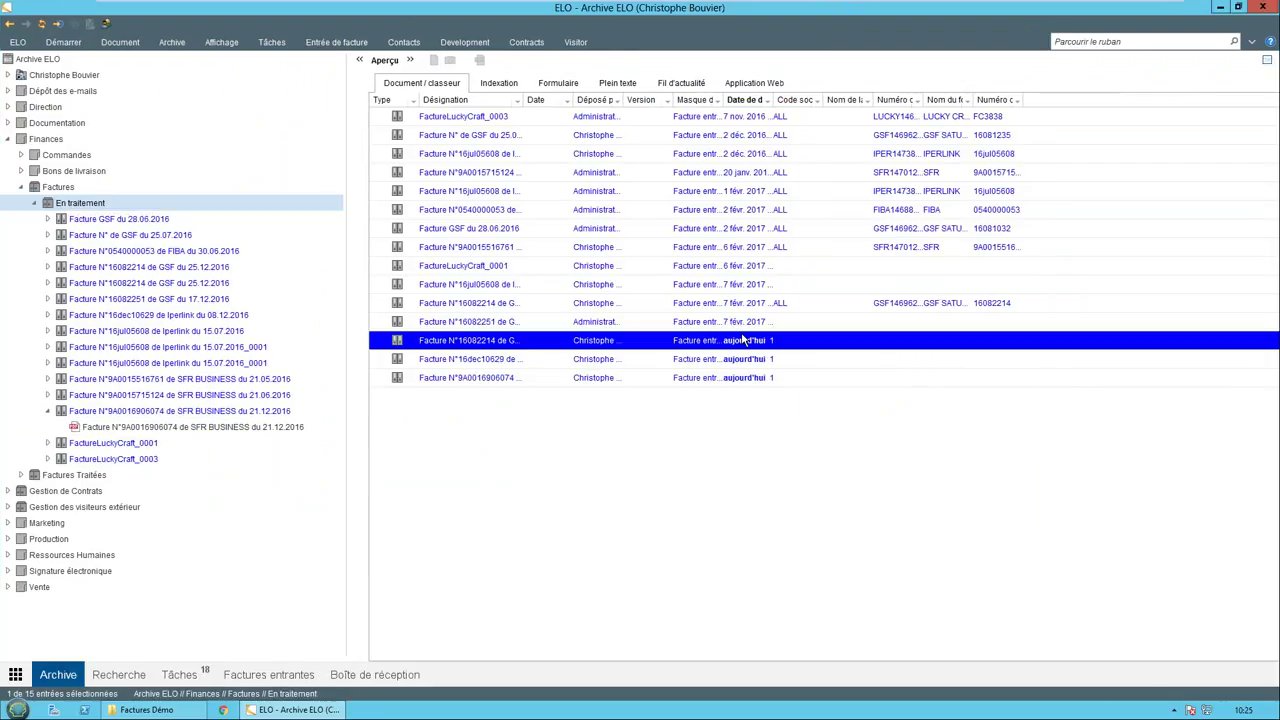
pyautogui.doubleClick(541, 342)
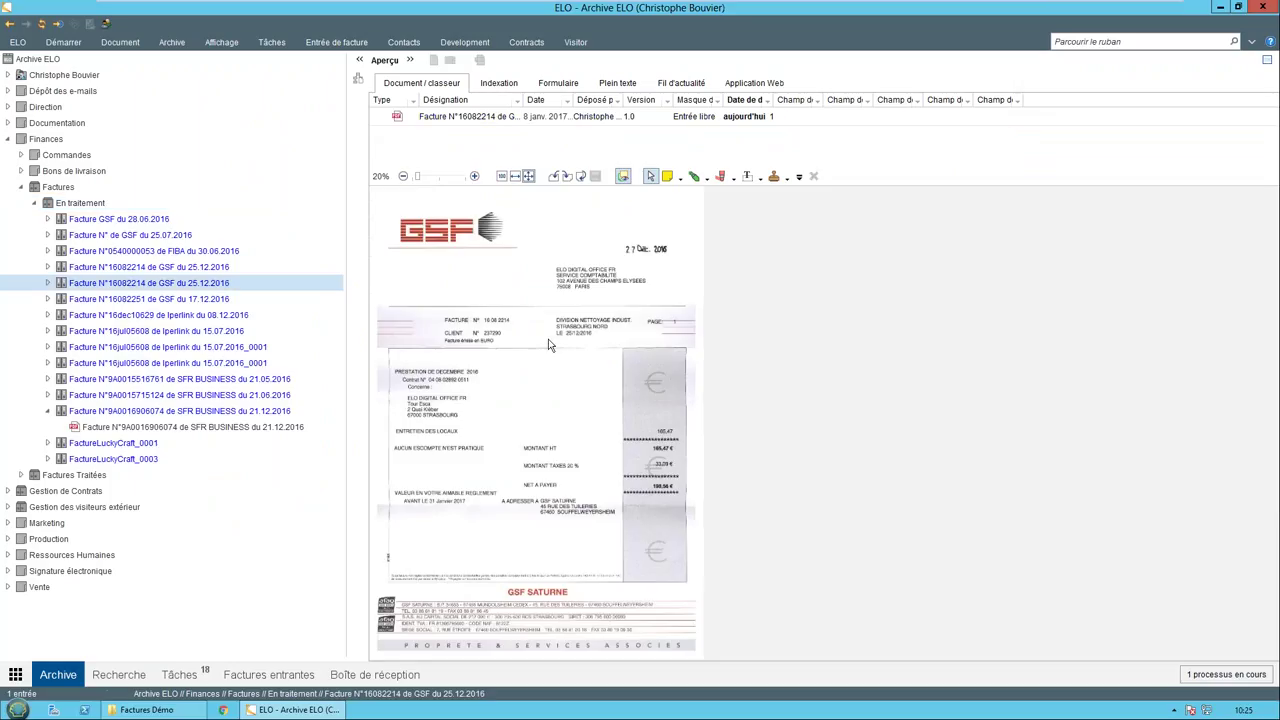
pyautogui.click(515, 177)
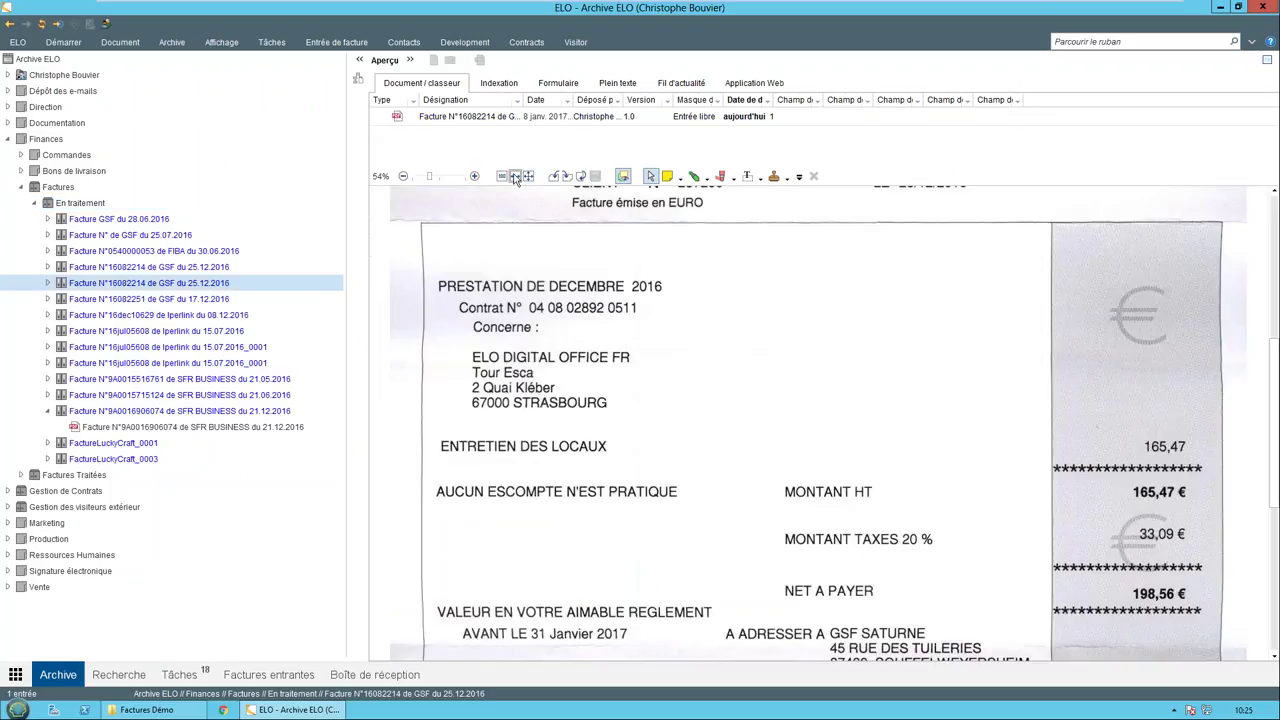
# Step: Widen the filing date column of the En traitement list and open the Iperlink invoice of 08.12.2016
pyautogui.click(90, 204)
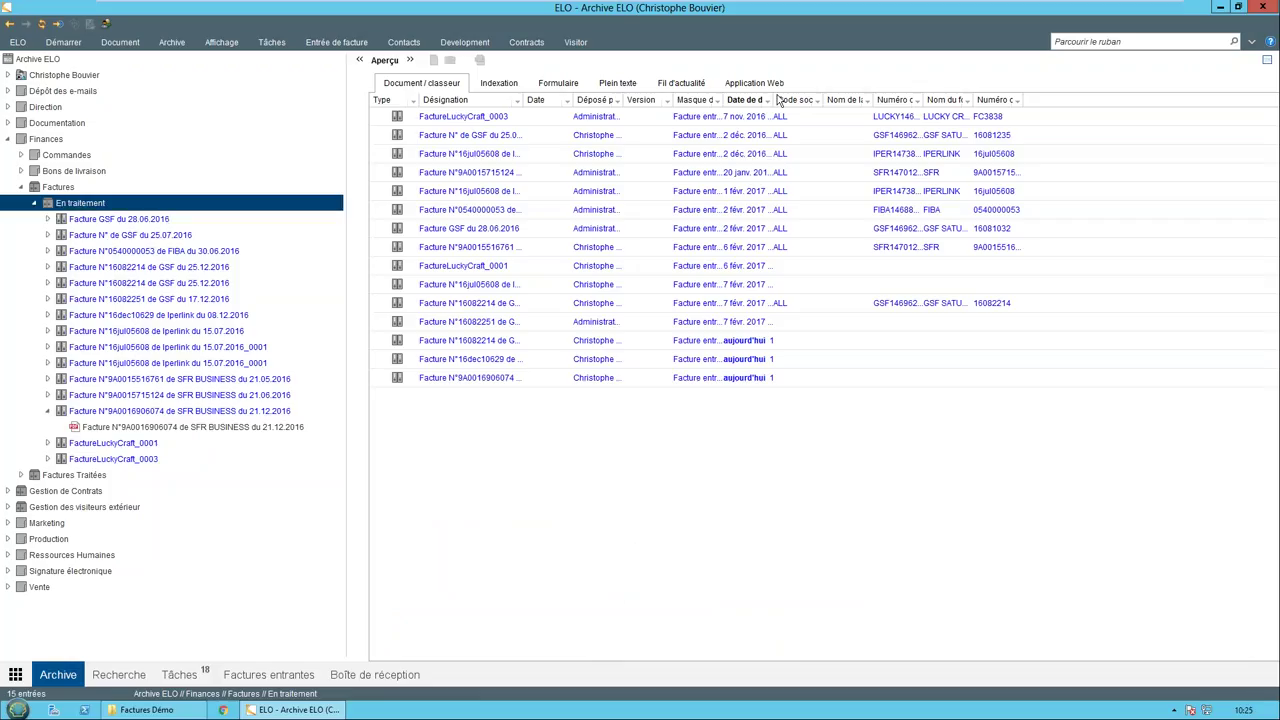
pyautogui.moveTo(772, 100); pyautogui.dragTo(818, 100)
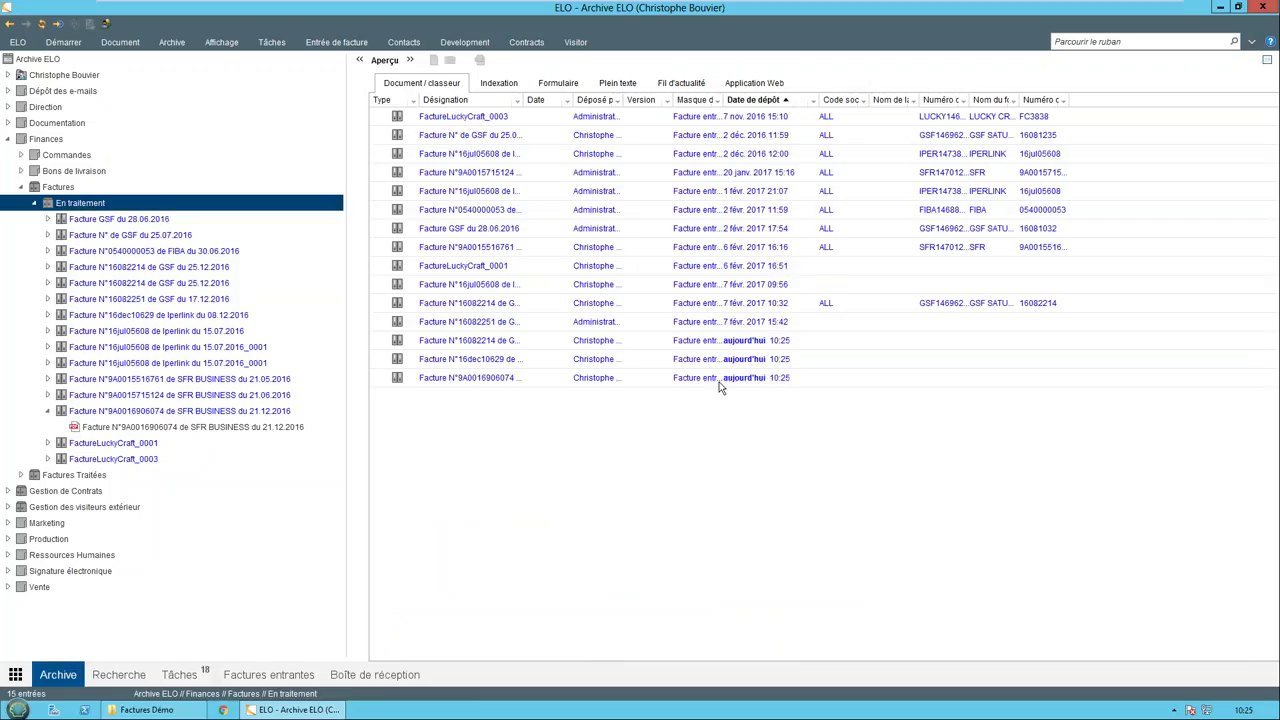
pyautogui.click(490, 358)
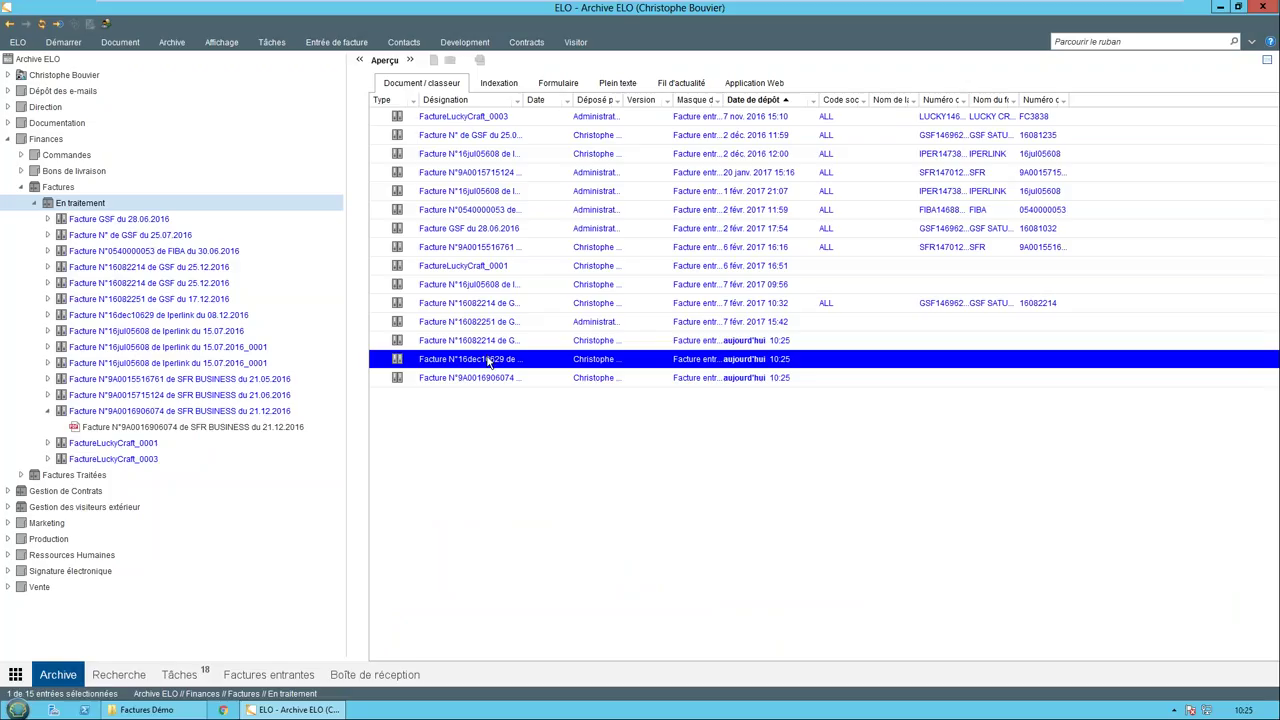
pyautogui.doubleClick(488, 362)
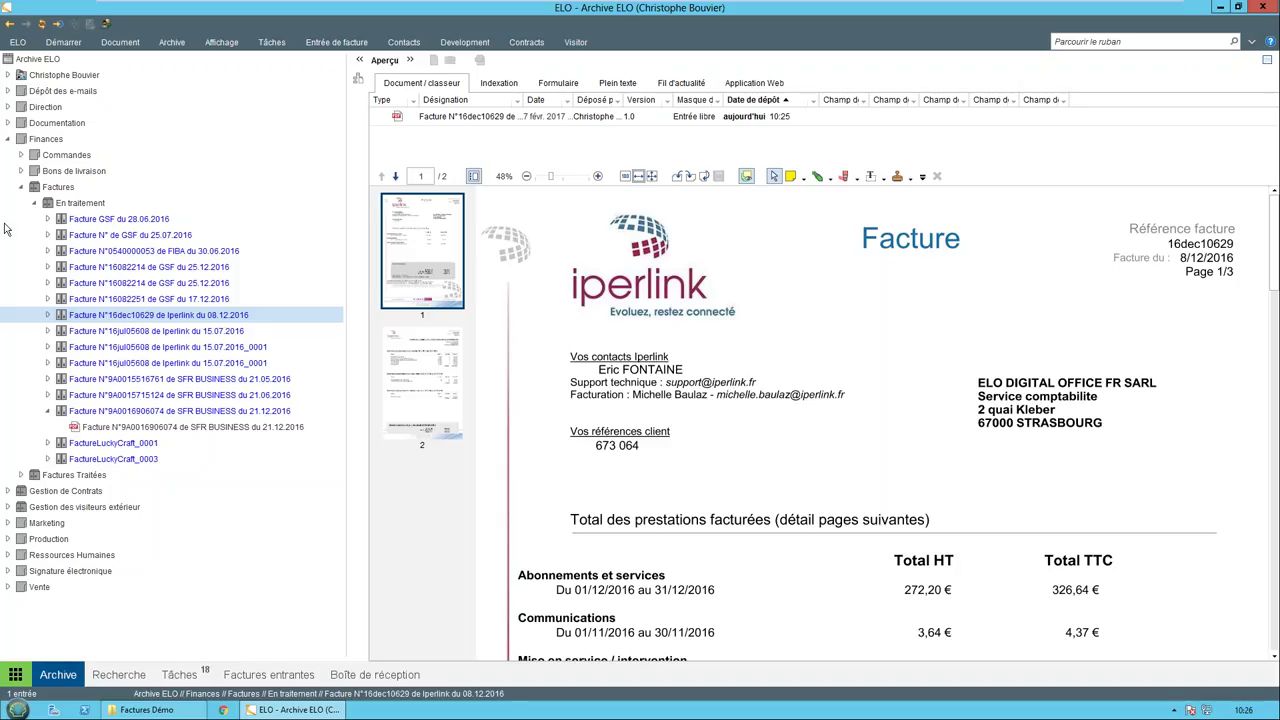
# Step: Examine the indexing form of the Iperlink invoice of 08.12.2016 and close it without saving
pyautogui.moveTo(609, 305); pyautogui.dragTo(651, 316)
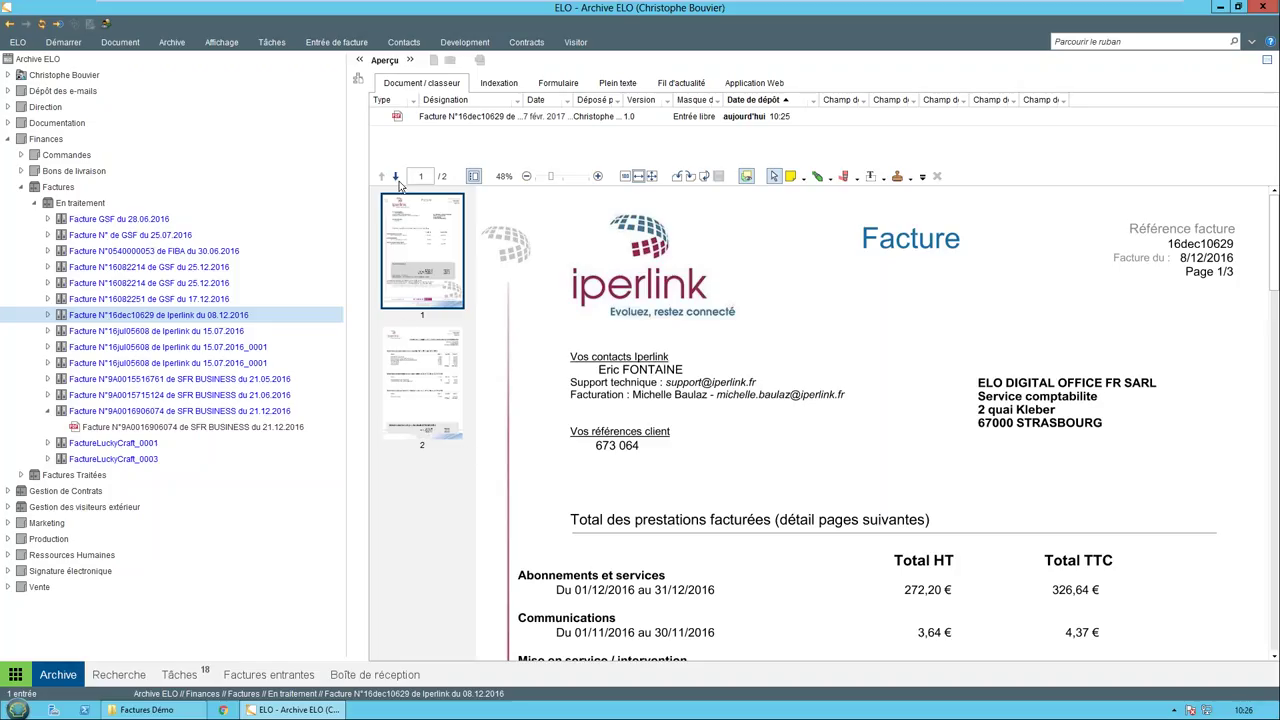
pyautogui.press('F3')
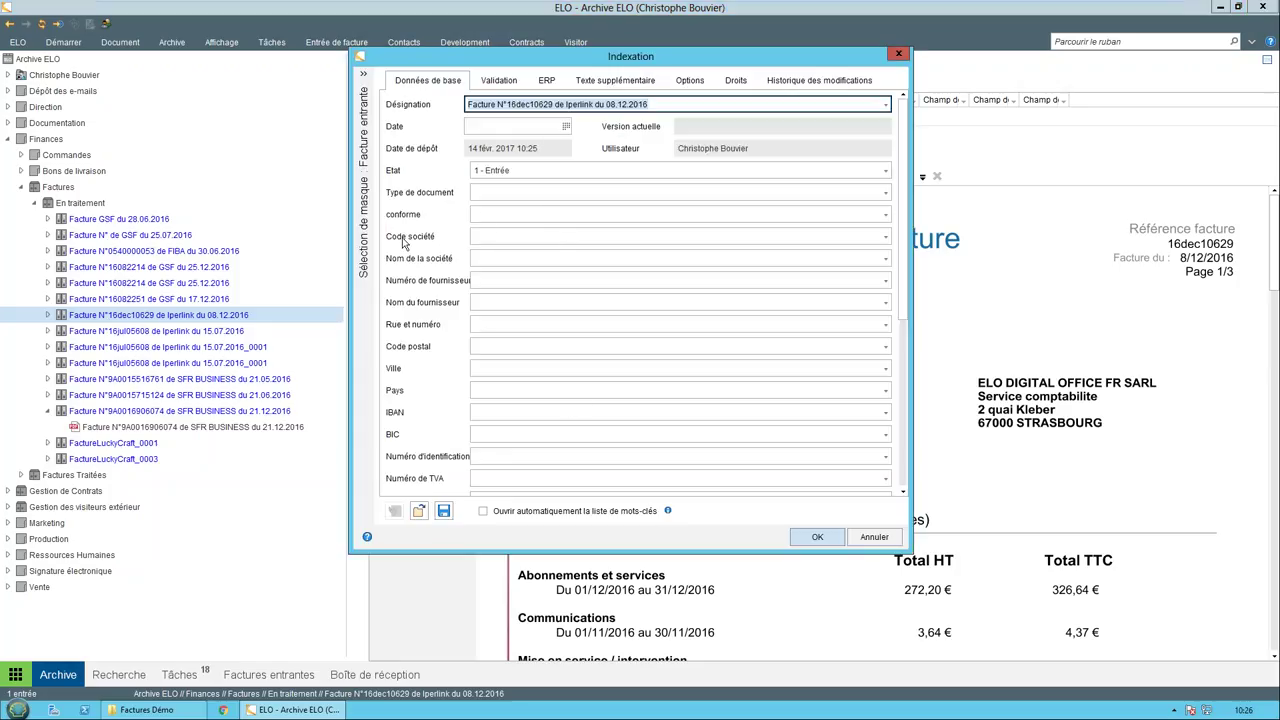
pyautogui.moveTo(604, 66); pyautogui.dragTo(770, 111)
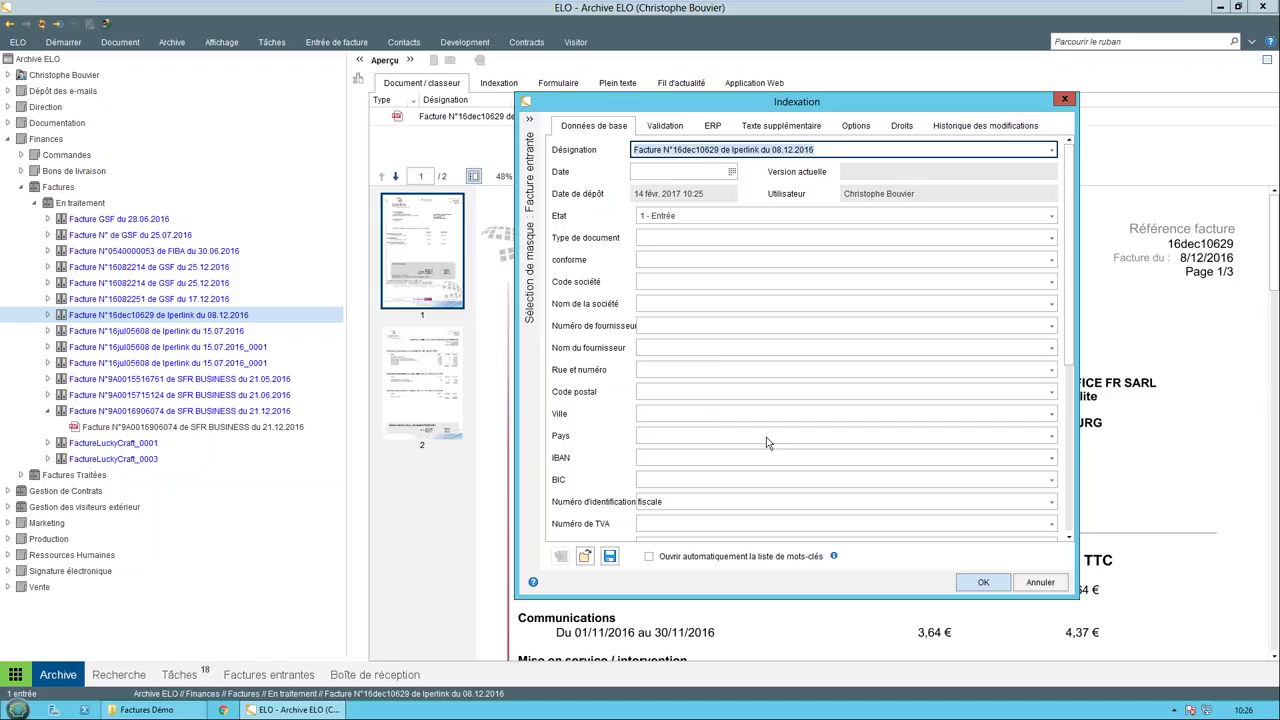
pyautogui.click(1040, 582)
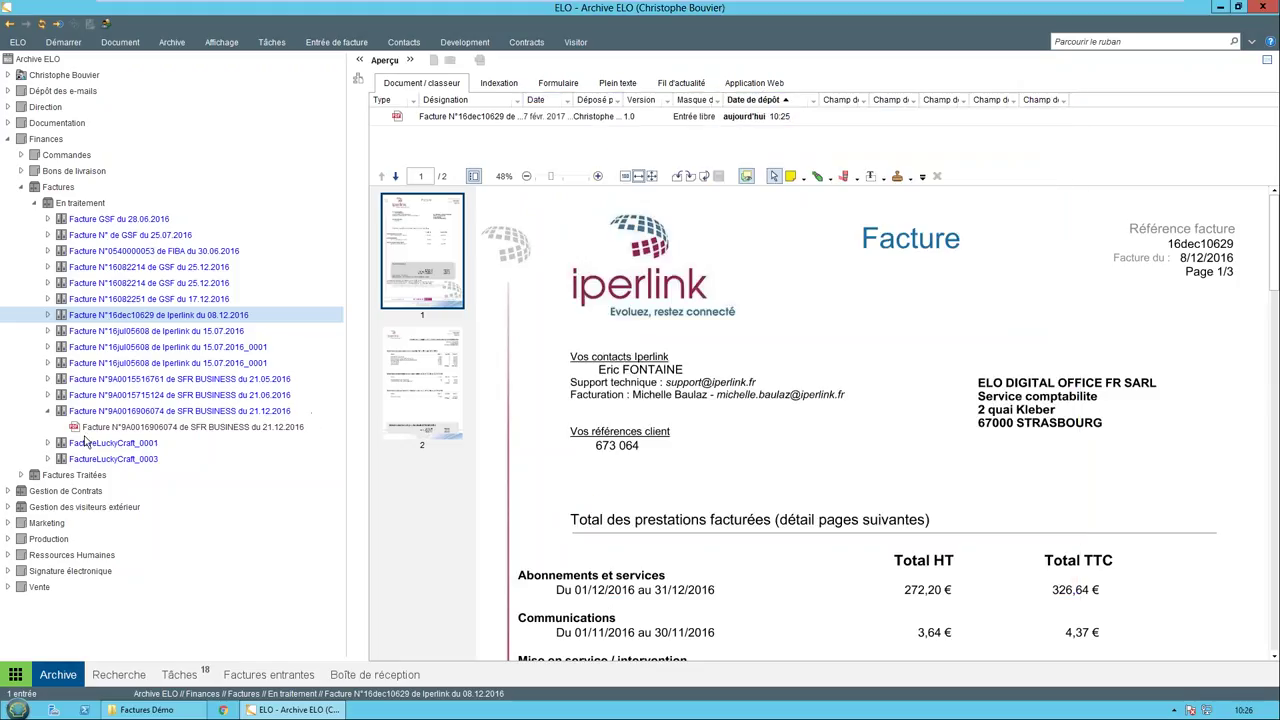
# Step: Expand the Iperlink invoice's folder, stamp "Autorisé" above the recipient address on page 1, and toggle the annotation display off and on
pyautogui.click(49, 314)
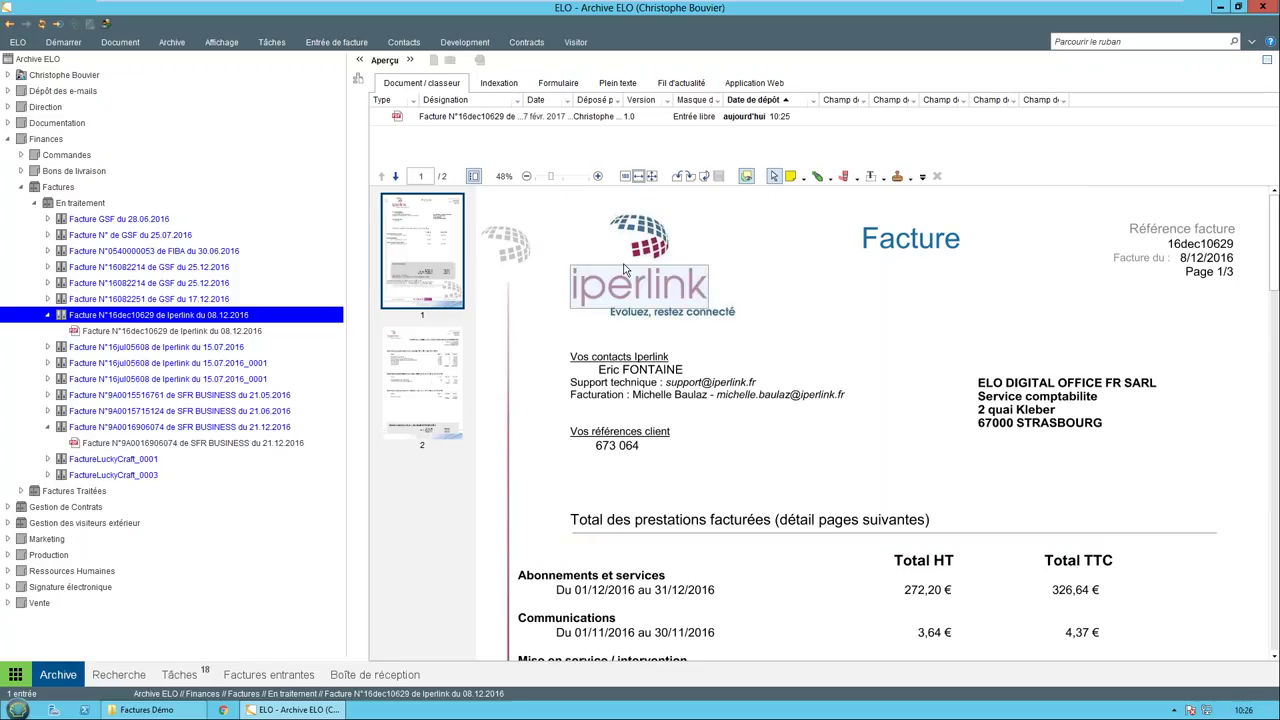
pyautogui.click(906, 178)
pyautogui.click(919, 249)
pyautogui.click(1055, 330)
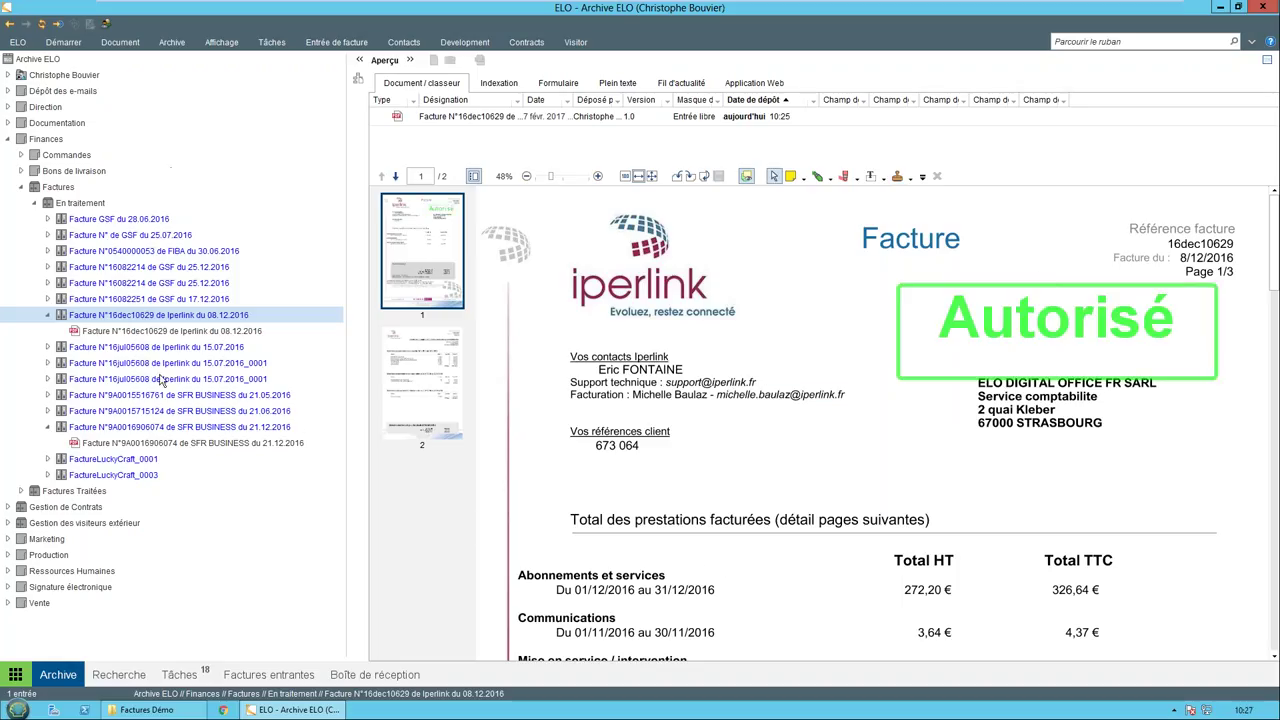
pyautogui.click(747, 177)
pyautogui.click(746, 176)
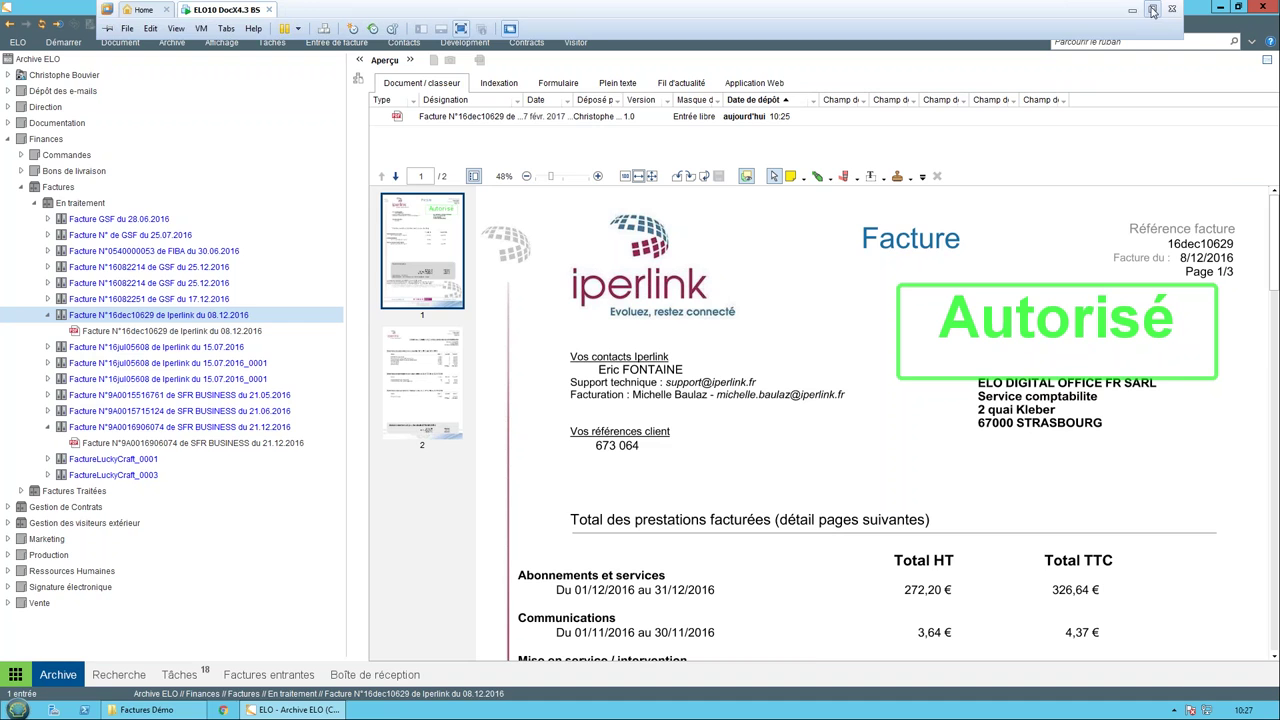
# Step: Switch to the PowerPoint presentation and show slide 11, "Processus de traitement de factures"
pyautogui.click(1163, 10)
pyautogui.click(308, 707)
pyautogui.scroll(5, 70, 356)
pyautogui.scroll(5, 70, 356)
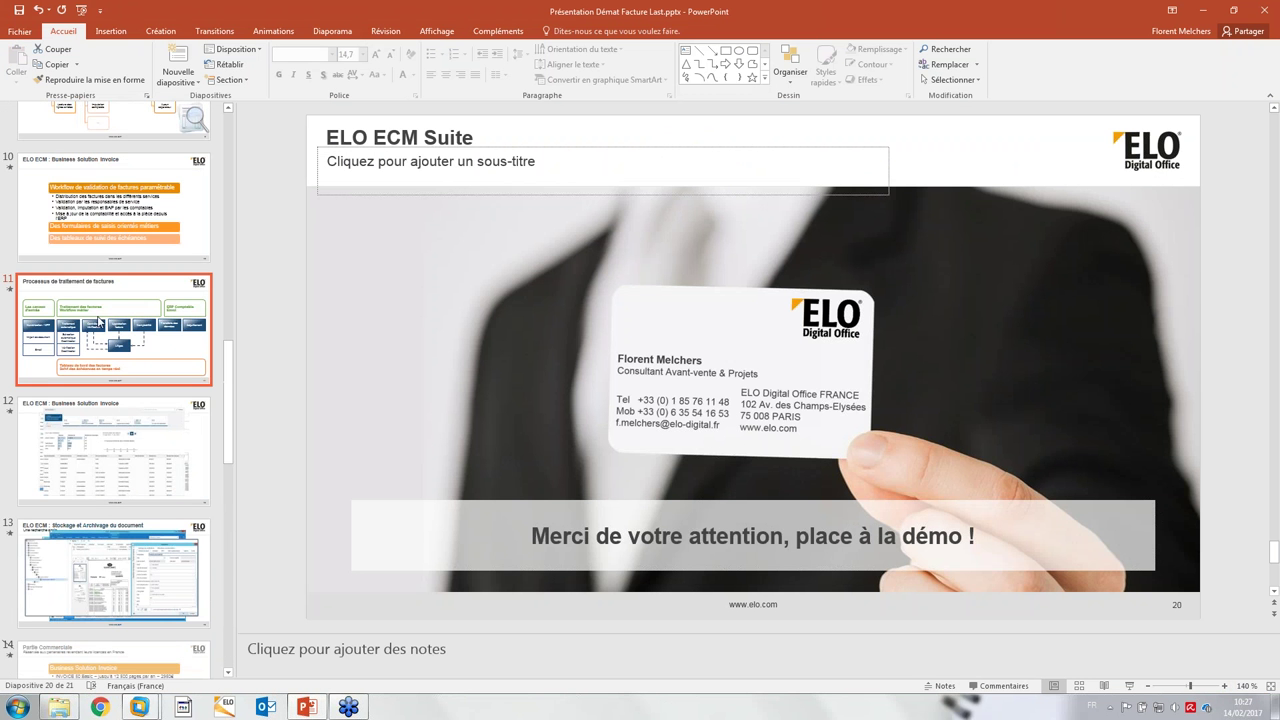
pyautogui.click(100, 330)
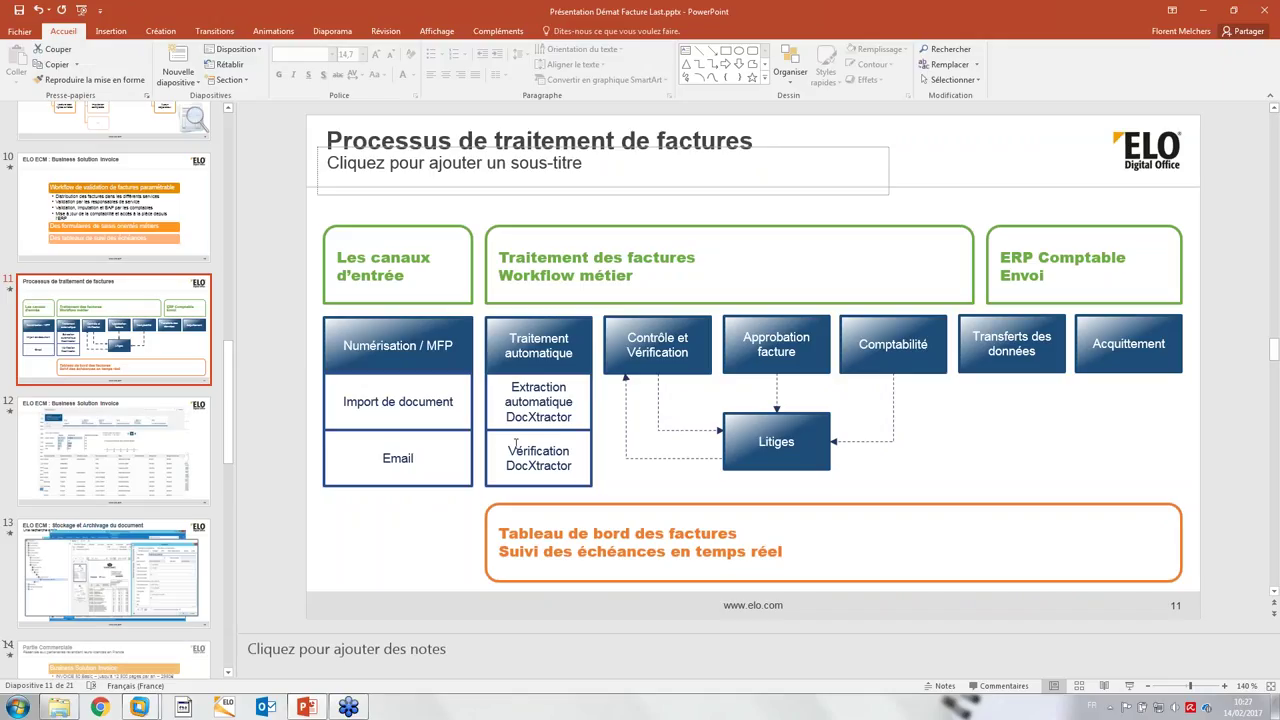
# Step: Return to the virtual machine and bring up the ELO web client's sign-in page in Chrome
pyautogui.click(138, 707)
pyautogui.click(257, 645)
pyautogui.click(191, 50)
pyautogui.click(231, 710)
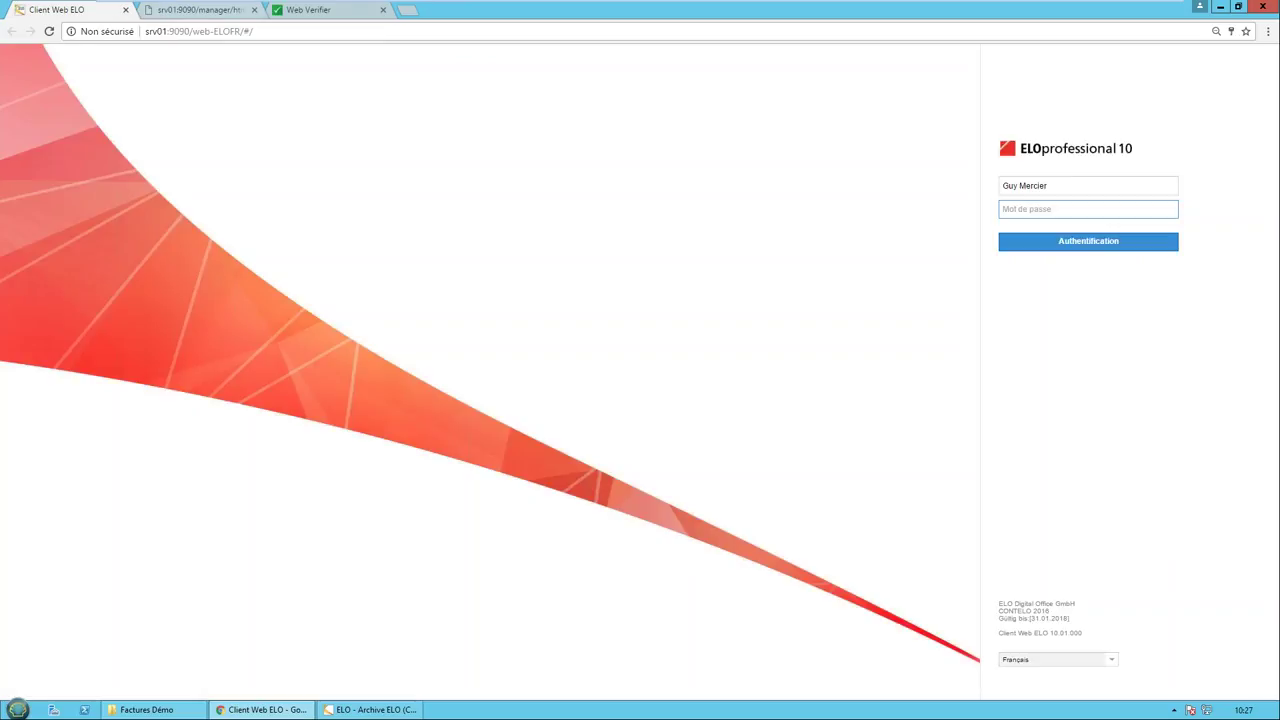
# Step: Switch to Web Verifier and open the validation task 2017-02-14 102518.961
pyautogui.click(300, 10)
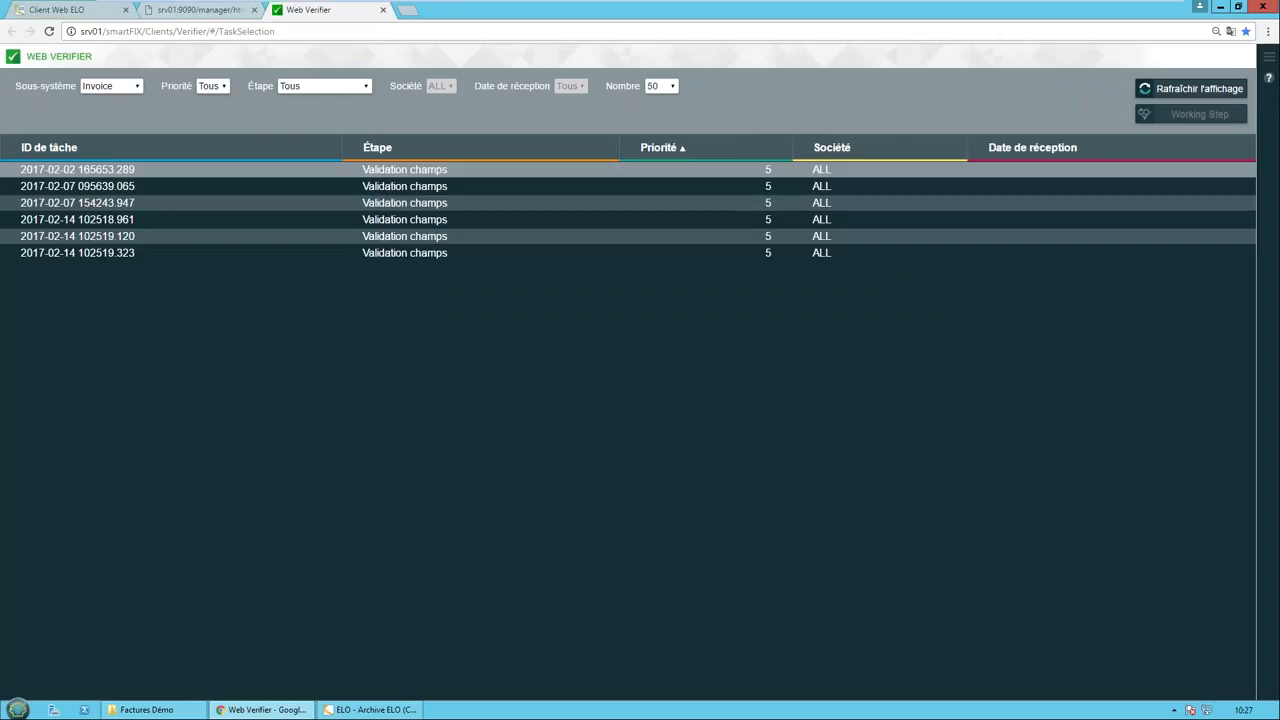
pyautogui.click(78, 222)
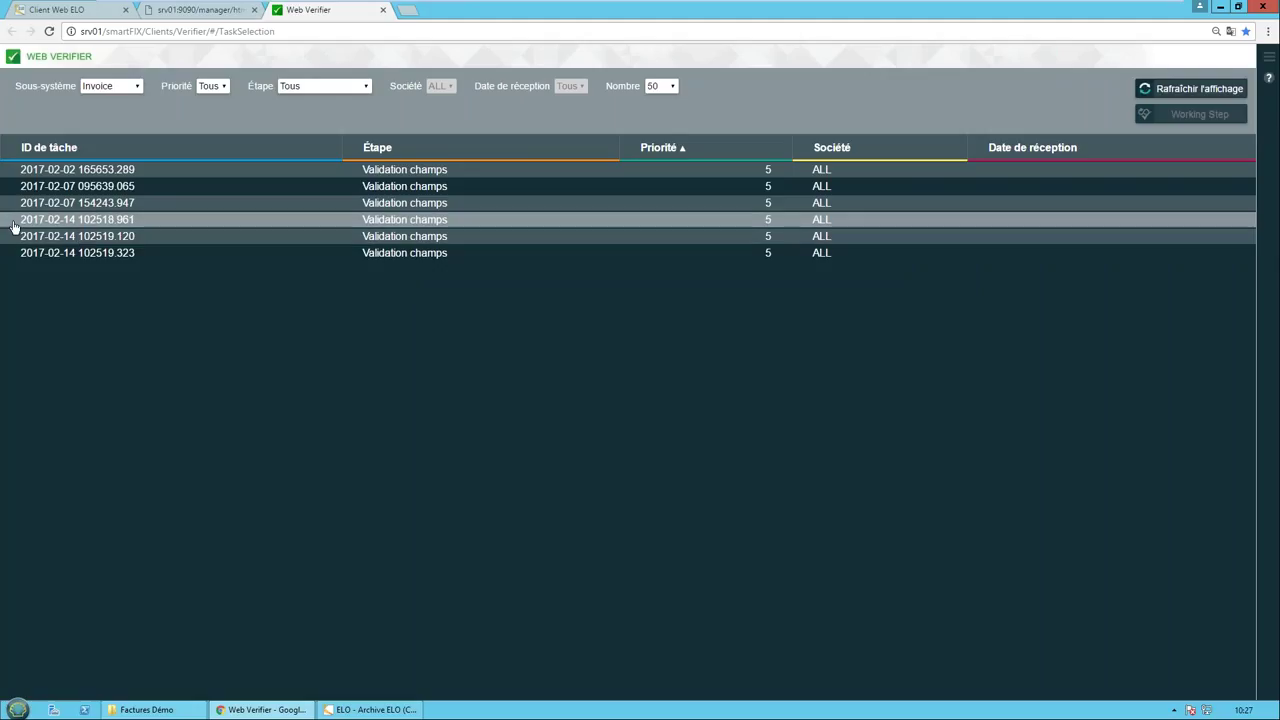
pyautogui.doubleClick(126, 228)
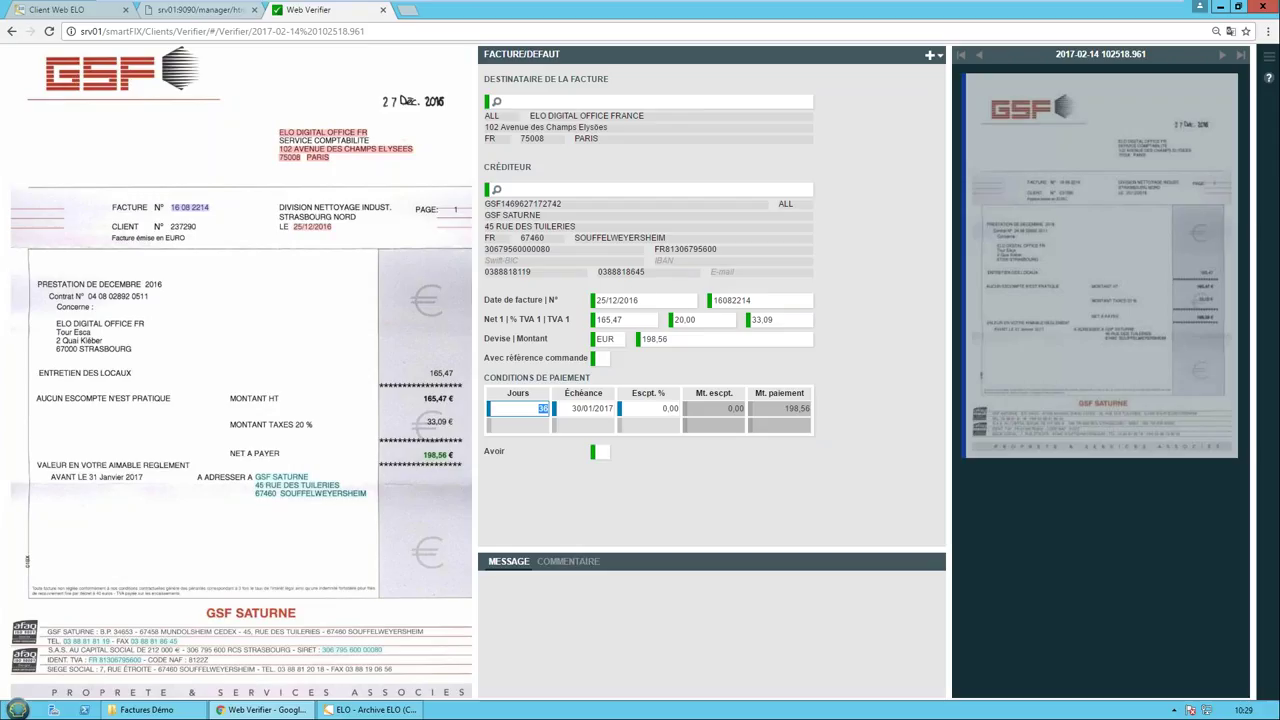
# Step: Check the GSF invoice's date and number against the scan, set the payment due date to 31/01/2017, and confirm the document
pyautogui.click(679, 302)
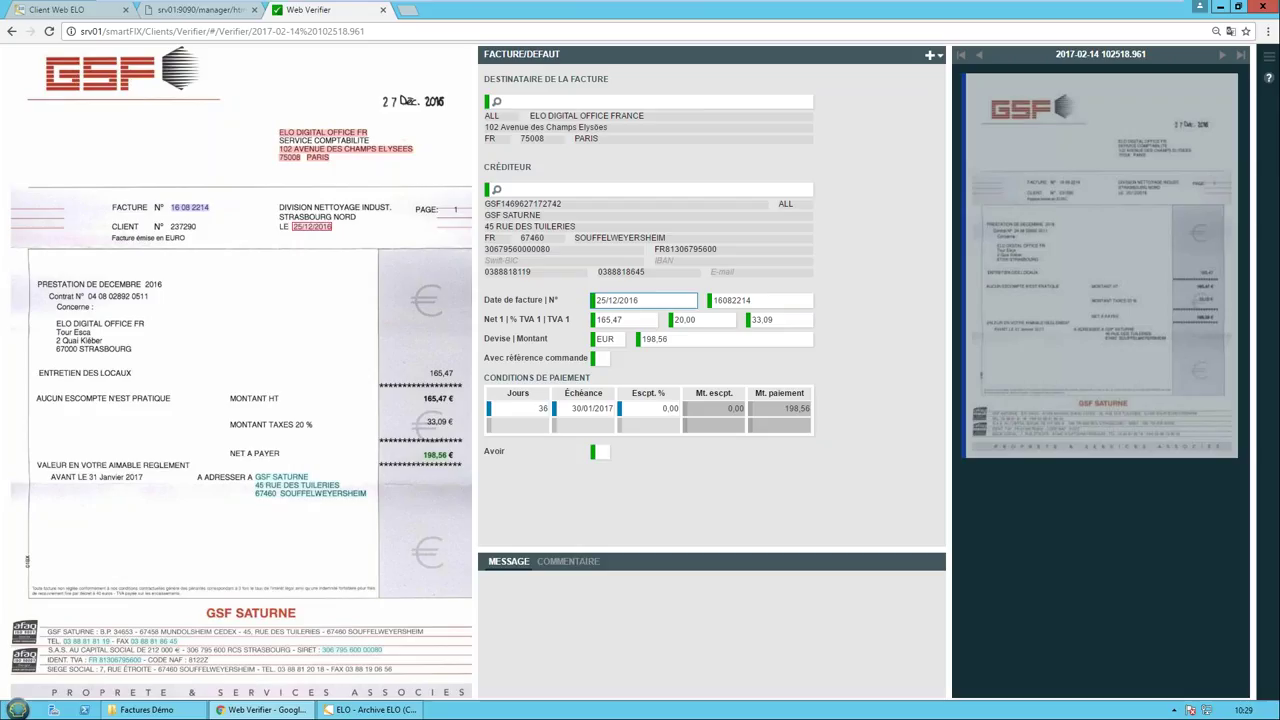
pyautogui.click(787, 299)
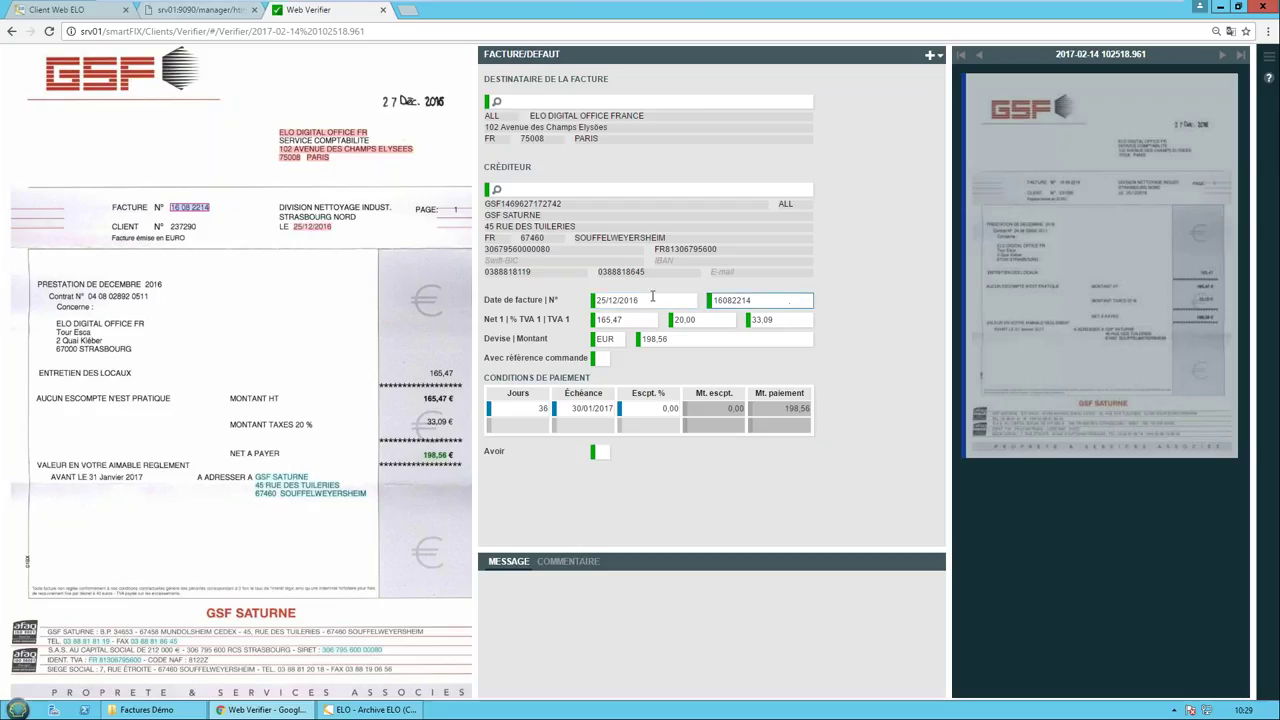
pyautogui.click(539, 407)
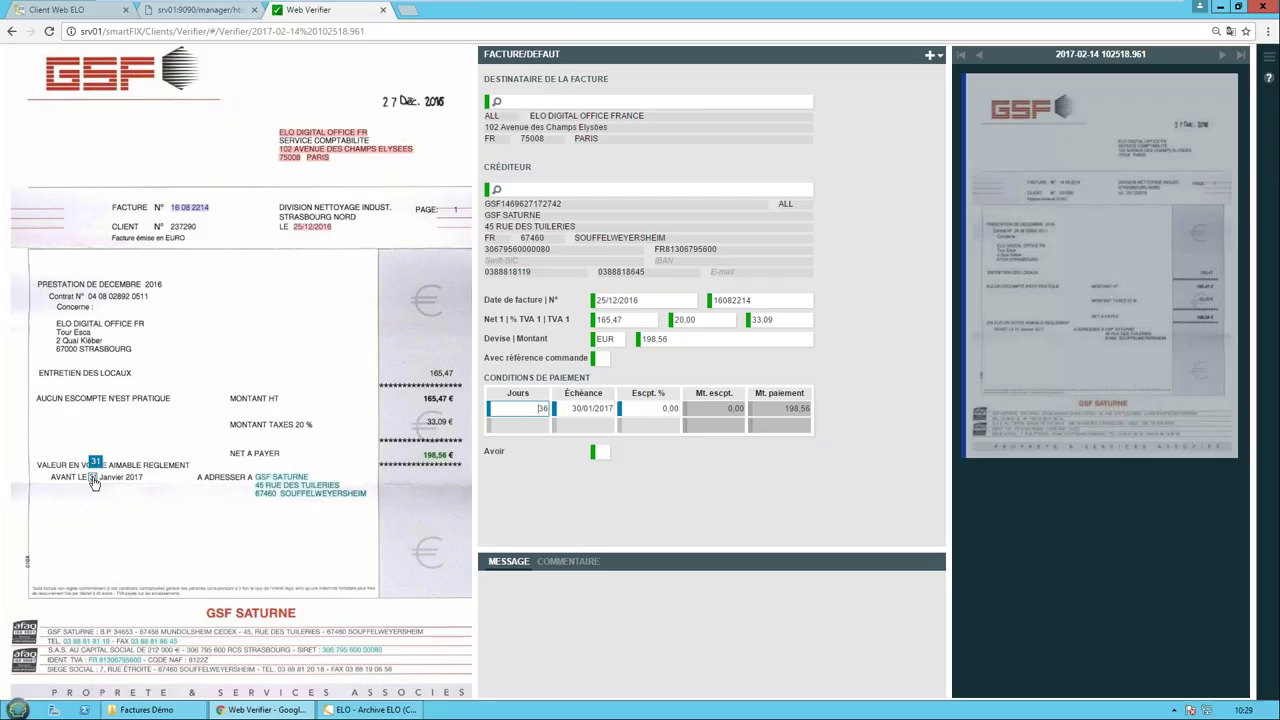
pyautogui.click(580, 408)
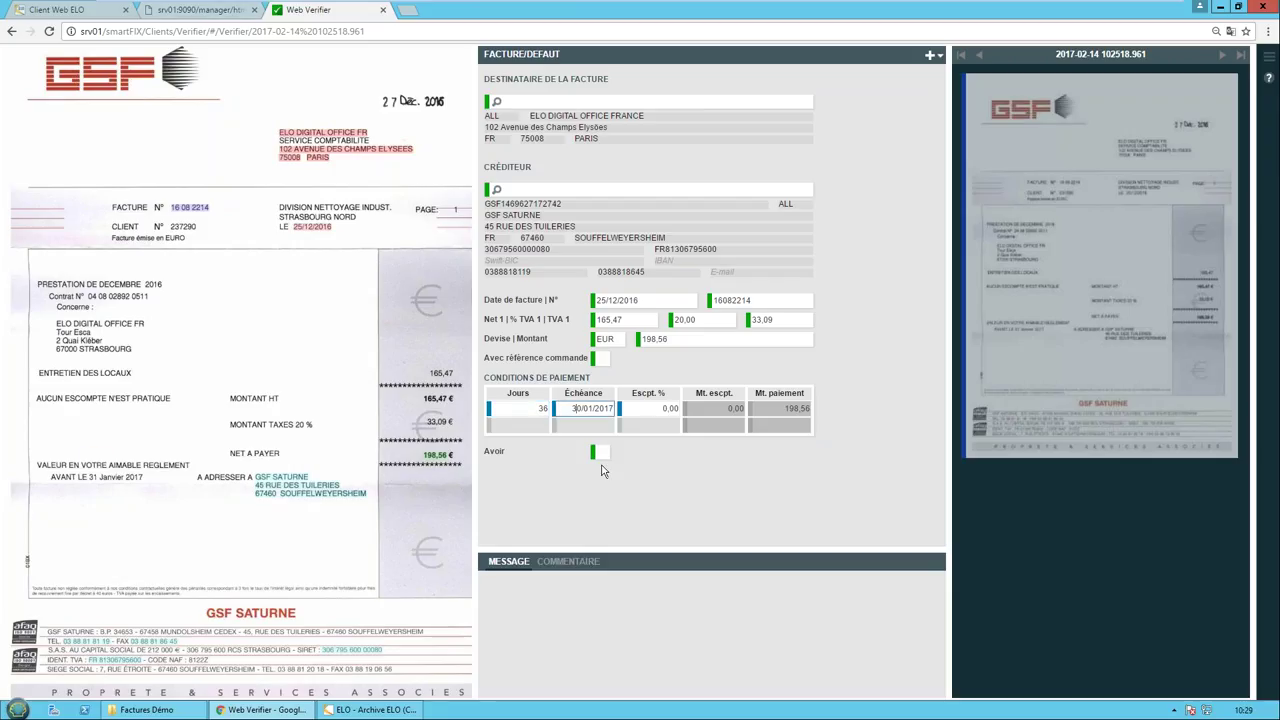
pyautogui.press('Tab')
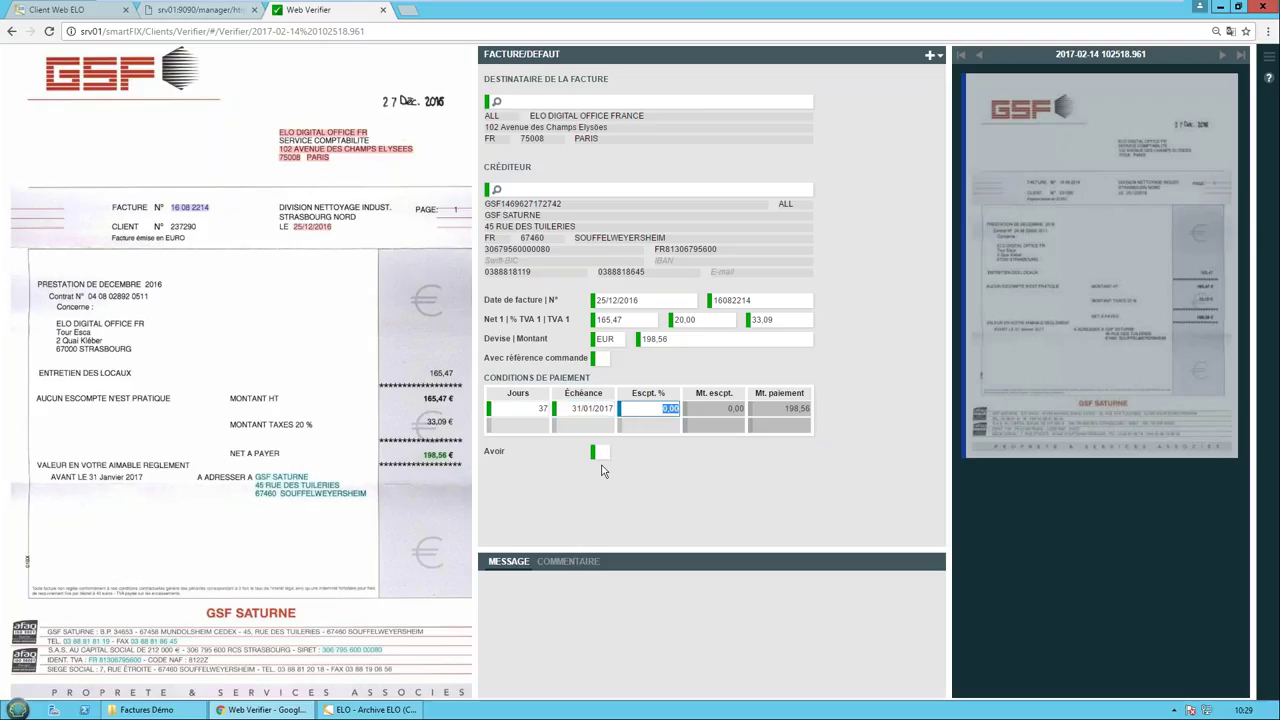
pyautogui.press('Return')
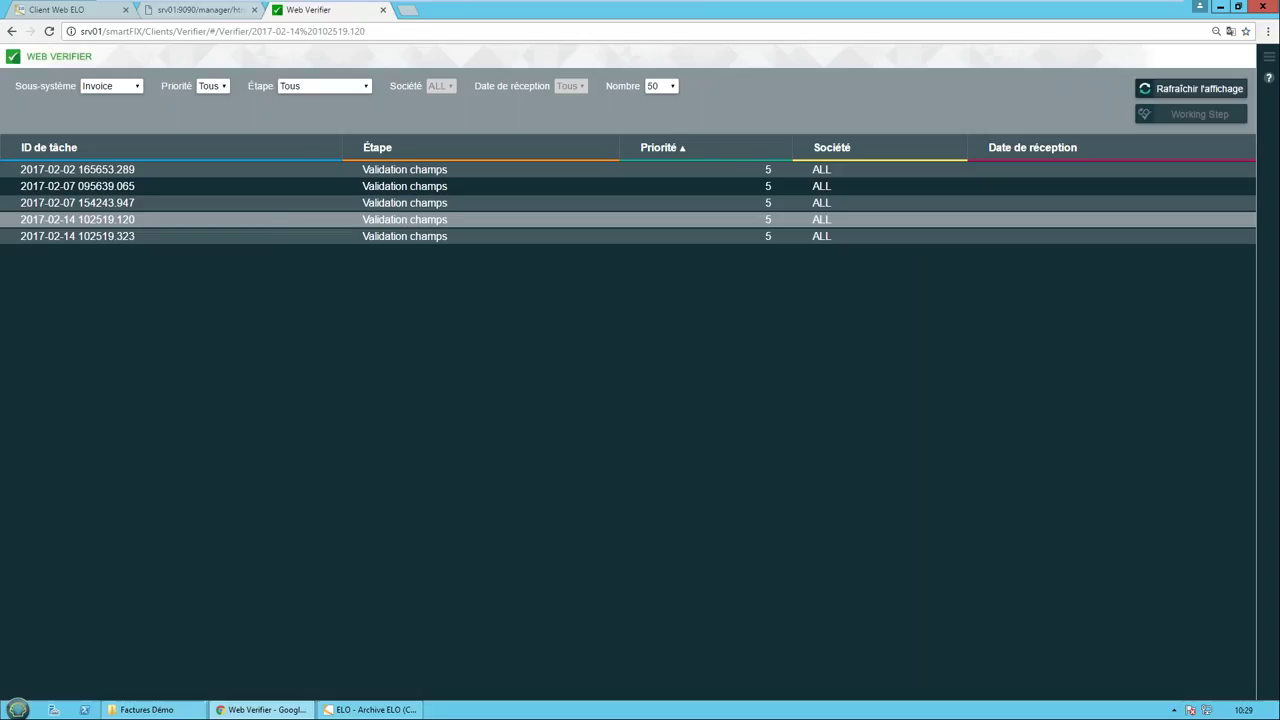
# Step: Open task 2017-02-14 102519.120, clear the invoice number, recapture 16dec10629 from the scanned page, and confirm the document
pyautogui.doubleClick(278, 220)
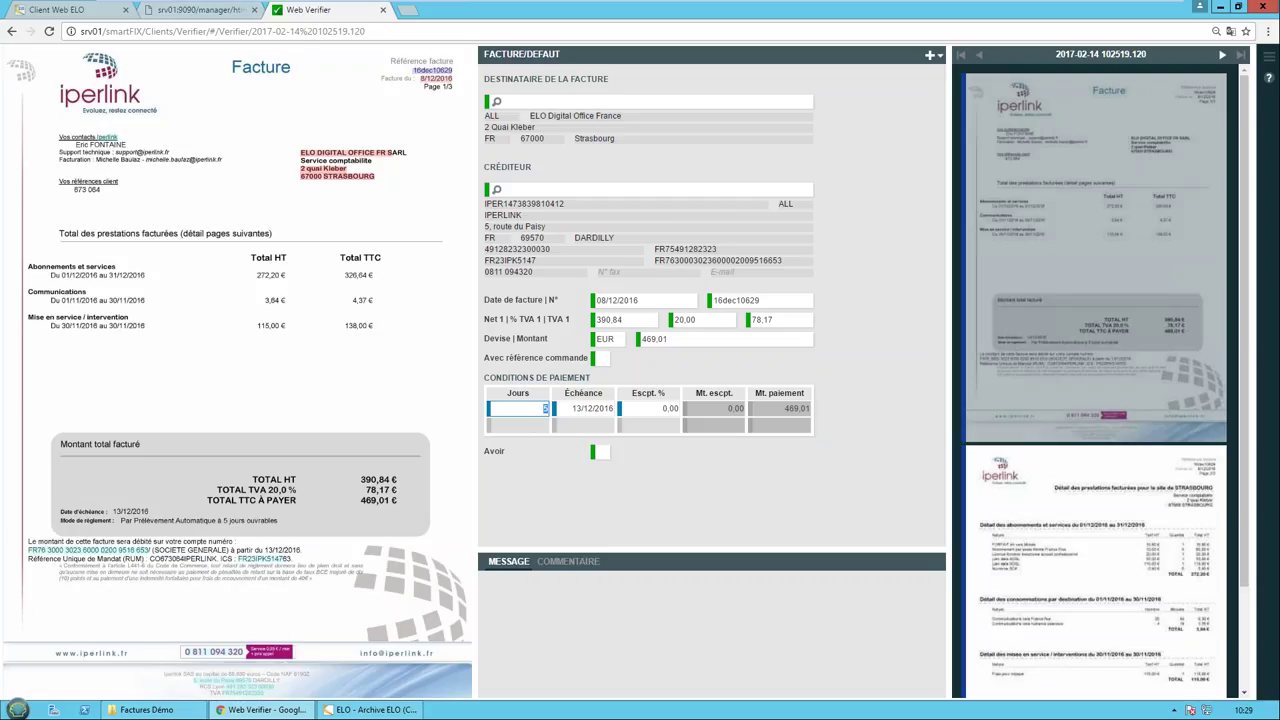
pyautogui.click(776, 303)
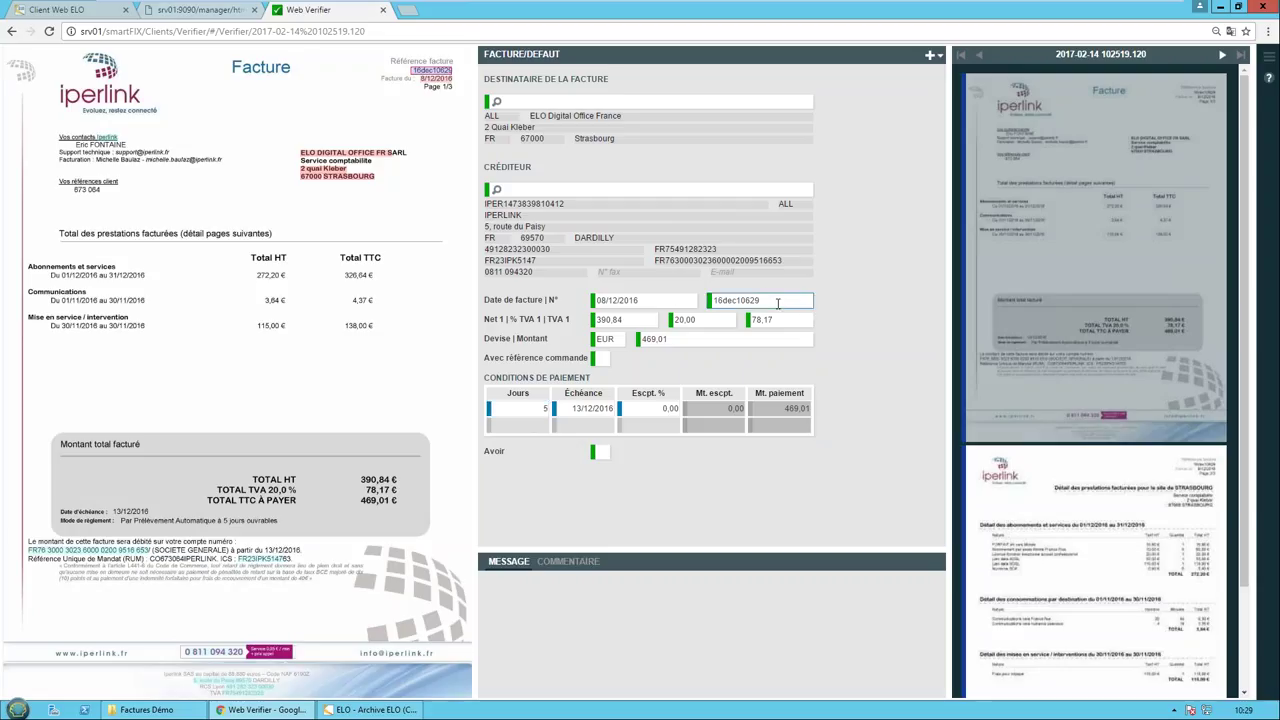
pyautogui.doubleClick(777, 303)
pyautogui.press('BackSpace')
pyautogui.moveTo(440, 72)
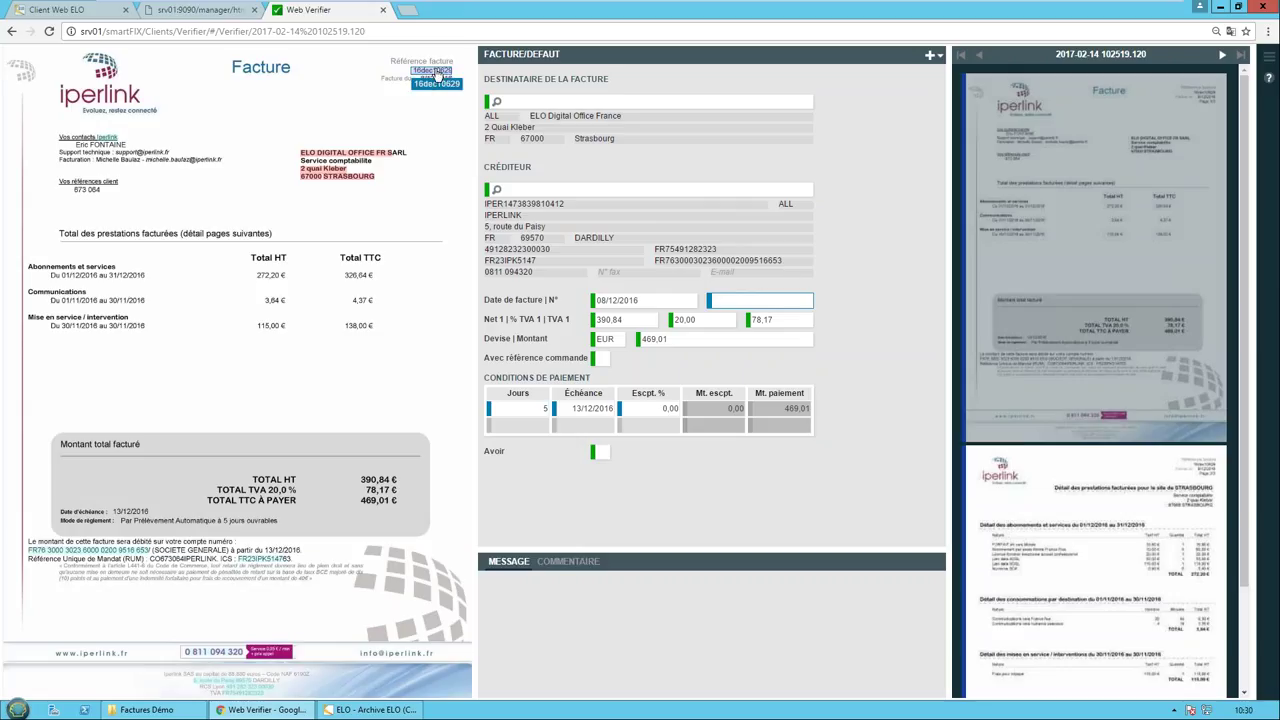
pyautogui.click(437, 72)
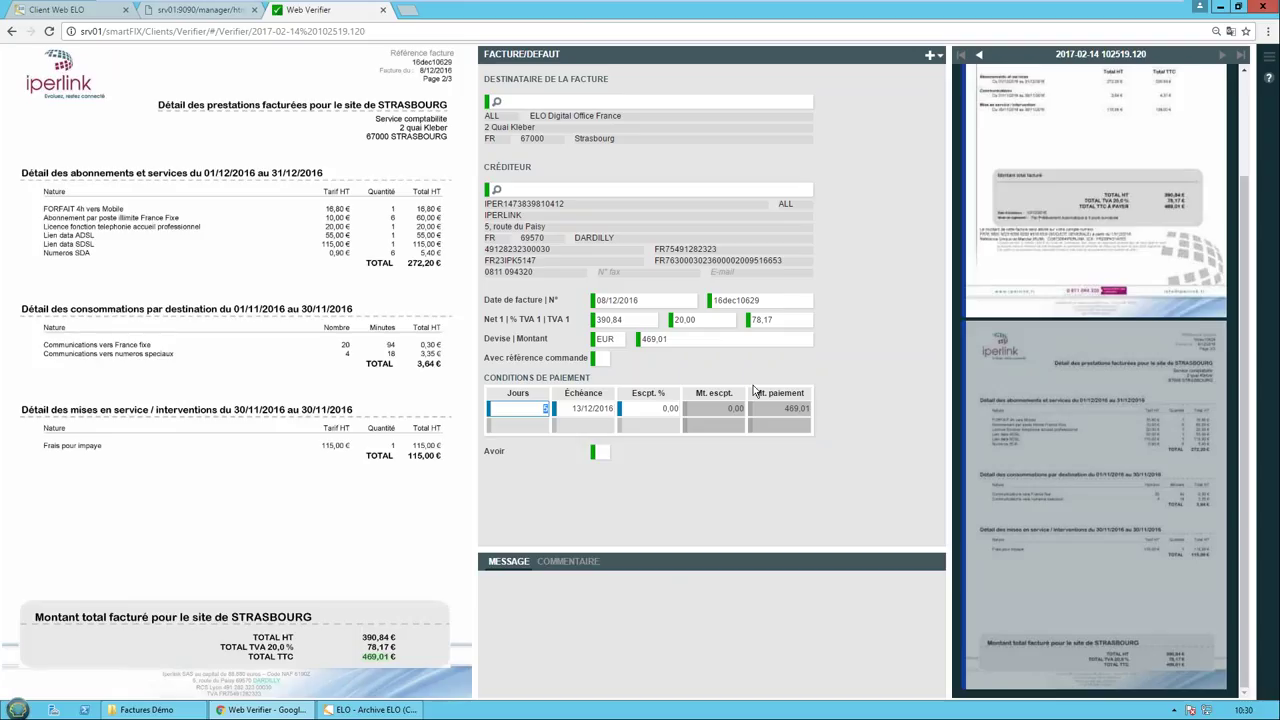
pyautogui.press('Return')
pyautogui.press('Return')
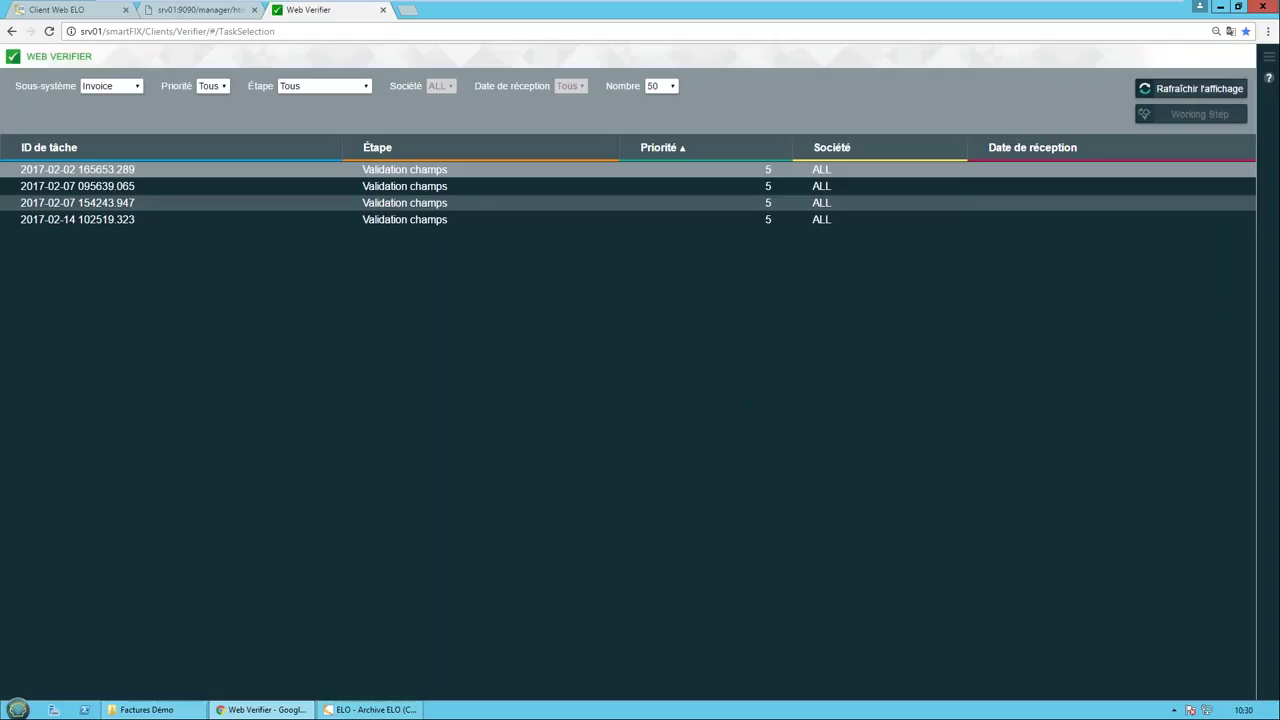
# Step: Open task 2017-02-14 102519.323, delete the 33-day row from the SFR invoice's payment terms, and confirm the document
pyautogui.doubleClick(210, 220)
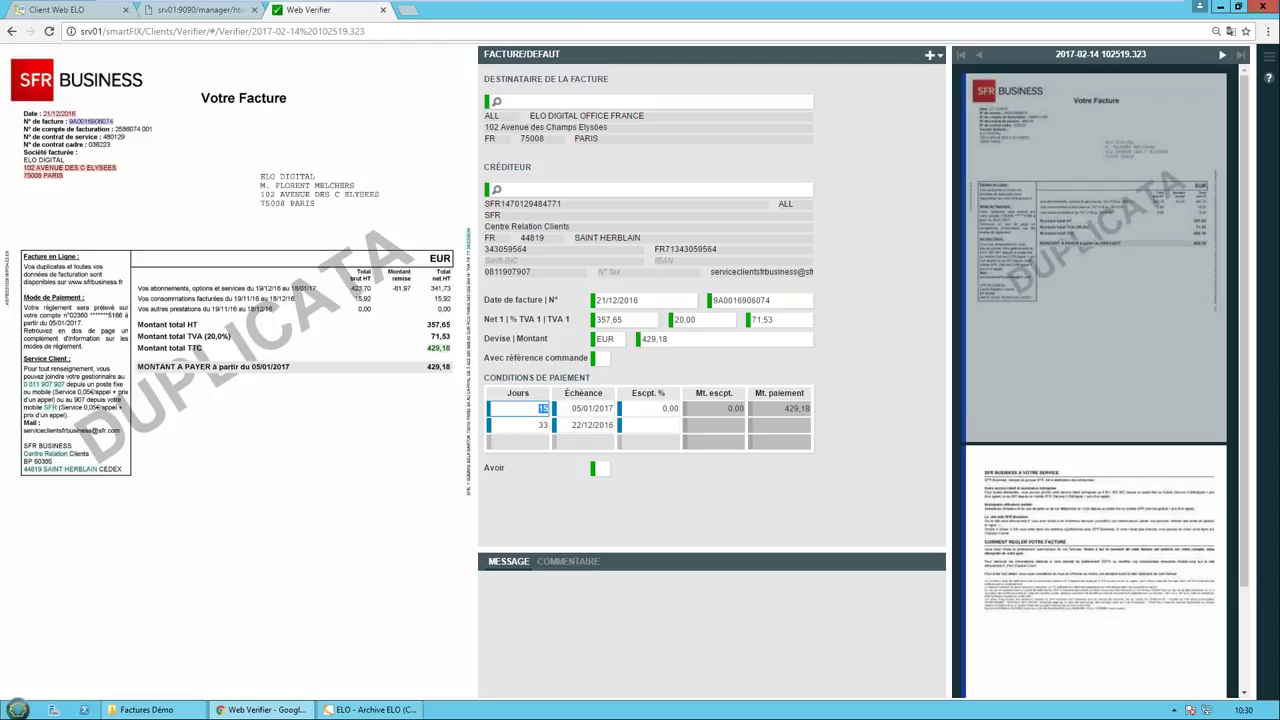
pyautogui.click(268, 288)
pyautogui.click(533, 424)
pyautogui.click(1268, 64)
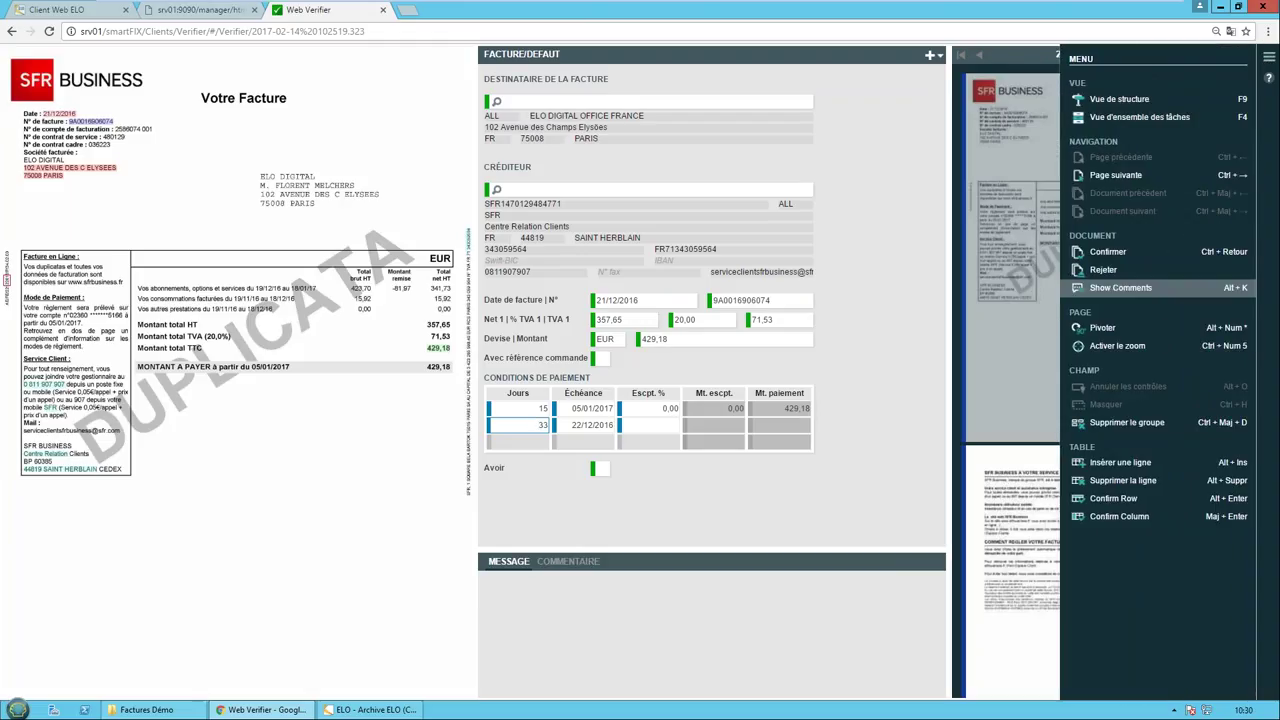
pyautogui.click(1130, 484)
pyautogui.hotkey('shift', 'Tab')
pyautogui.press('Return')
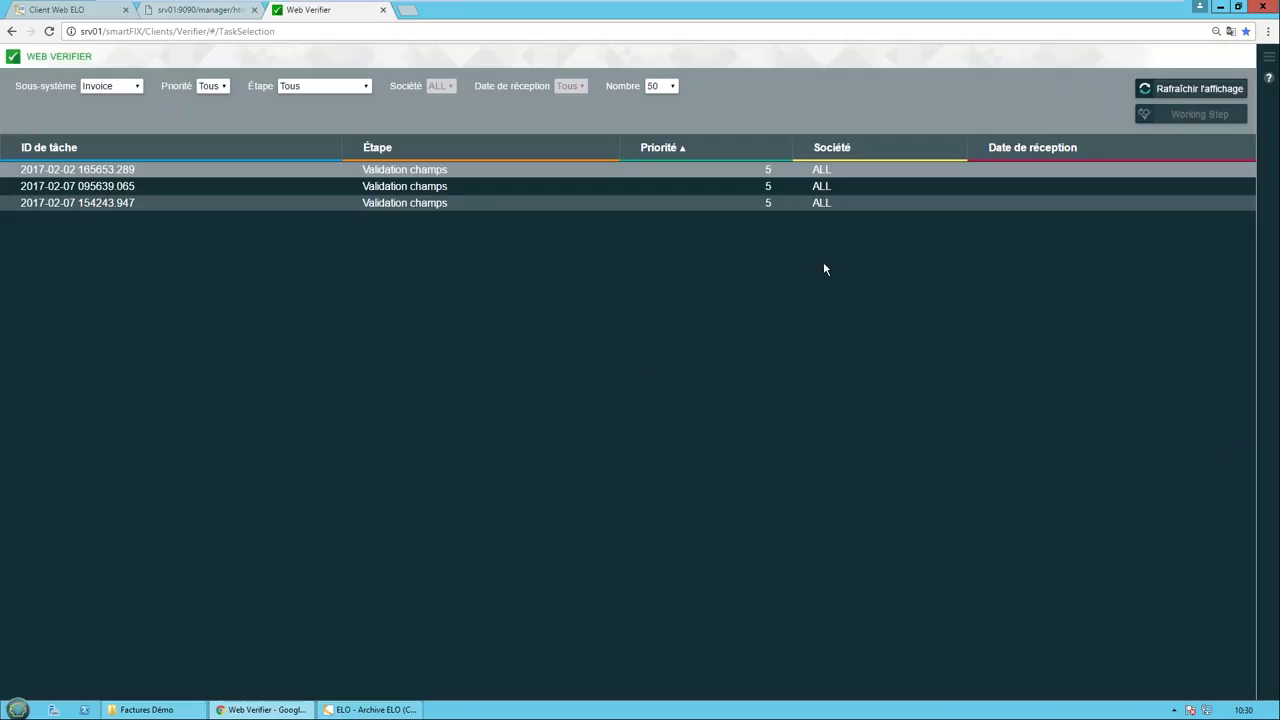
# Step: Show the invoice process slide in the PowerPoint presentation, and return to the virtual machine
pyautogui.click(1133, 8)
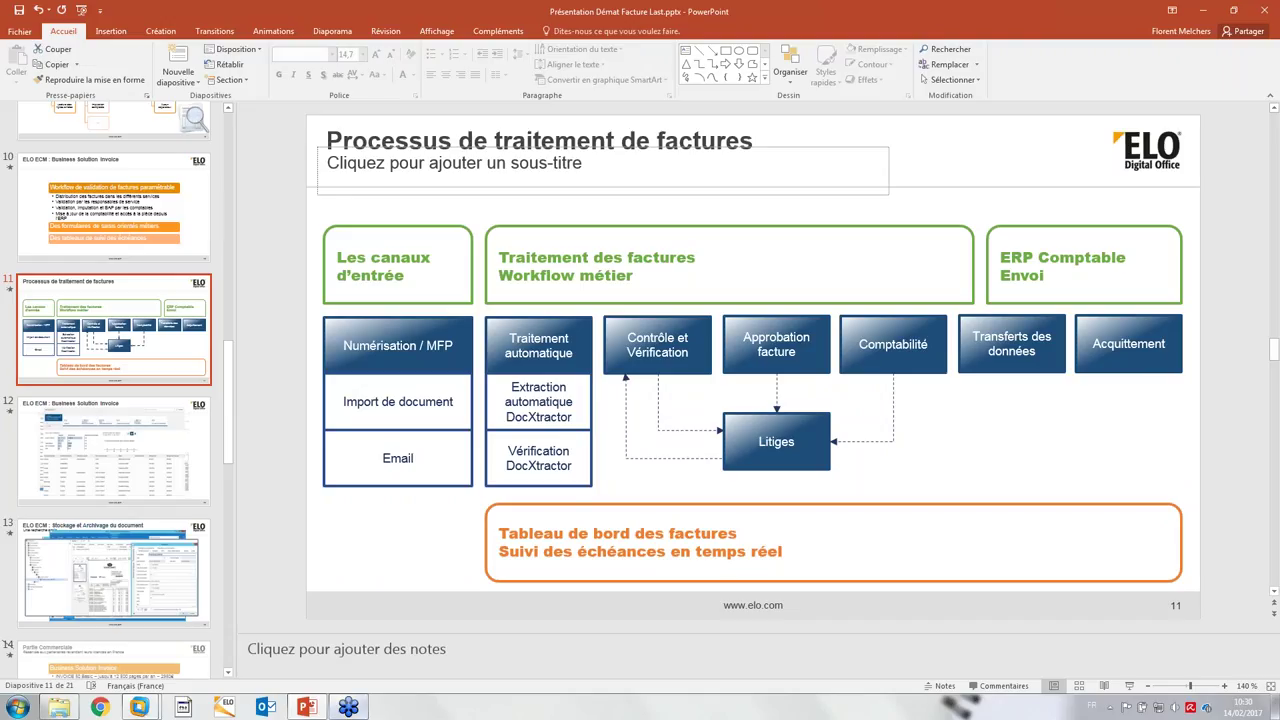
pyautogui.moveTo(139, 707)
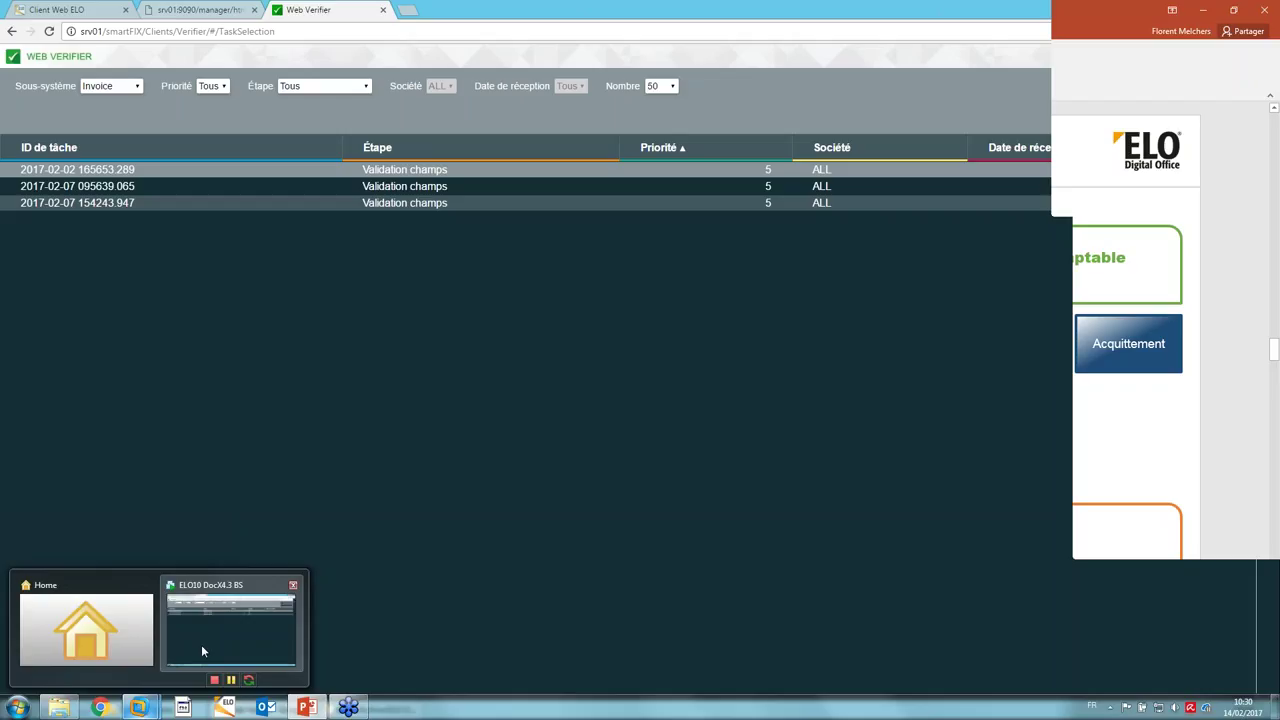
pyautogui.click(201, 648)
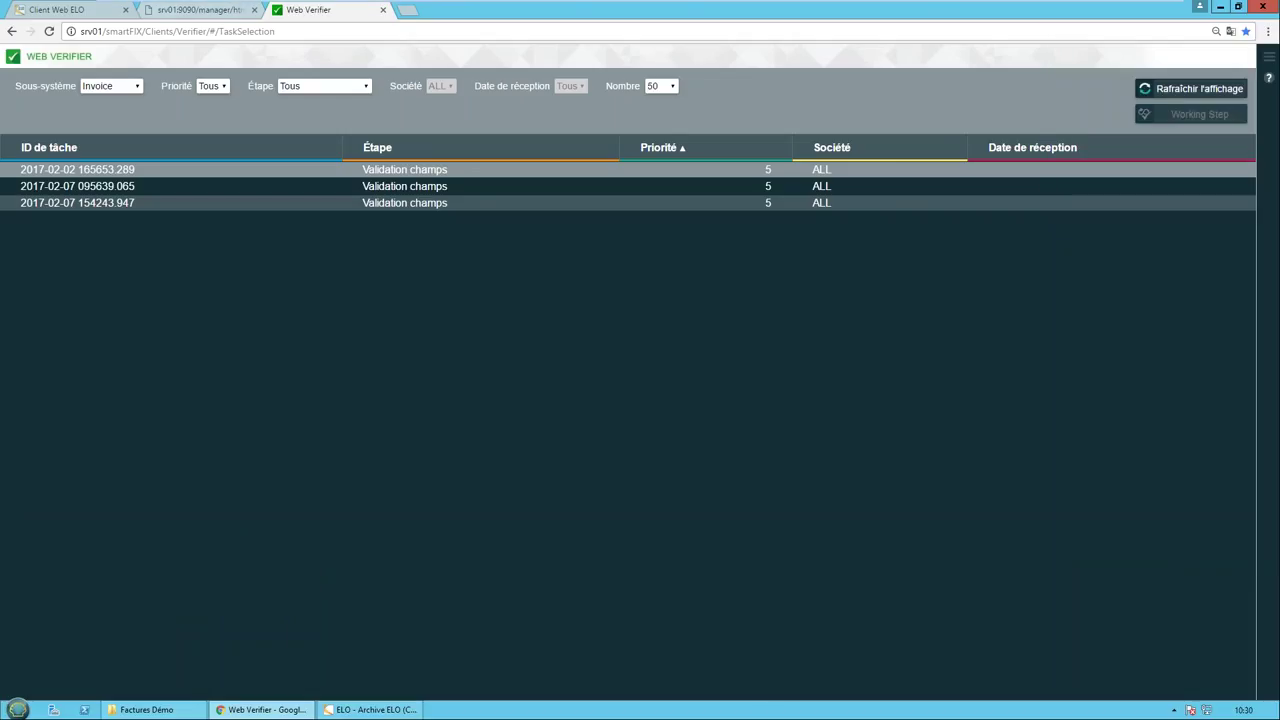
# Step: Switch to the ELO client and view the SFR BUSINESS and GSF invoices filed today in the "En traitement" folder
pyautogui.click(388, 710)
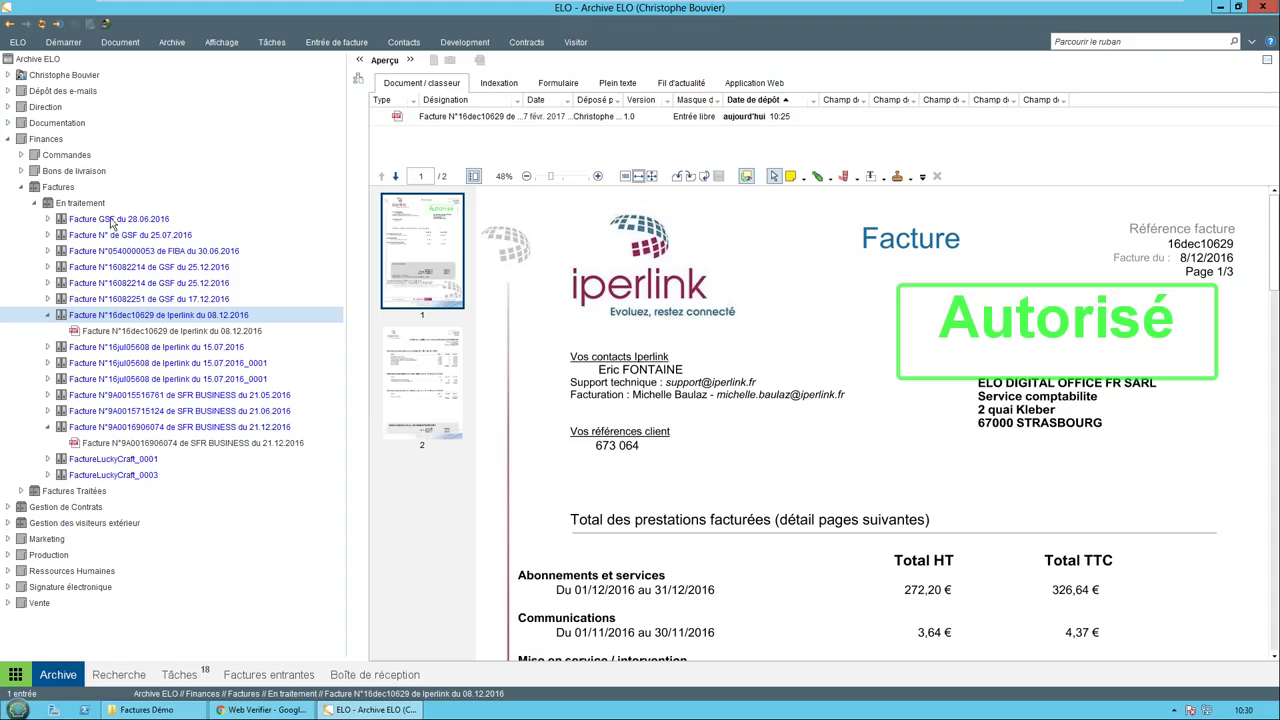
pyautogui.click(82, 204)
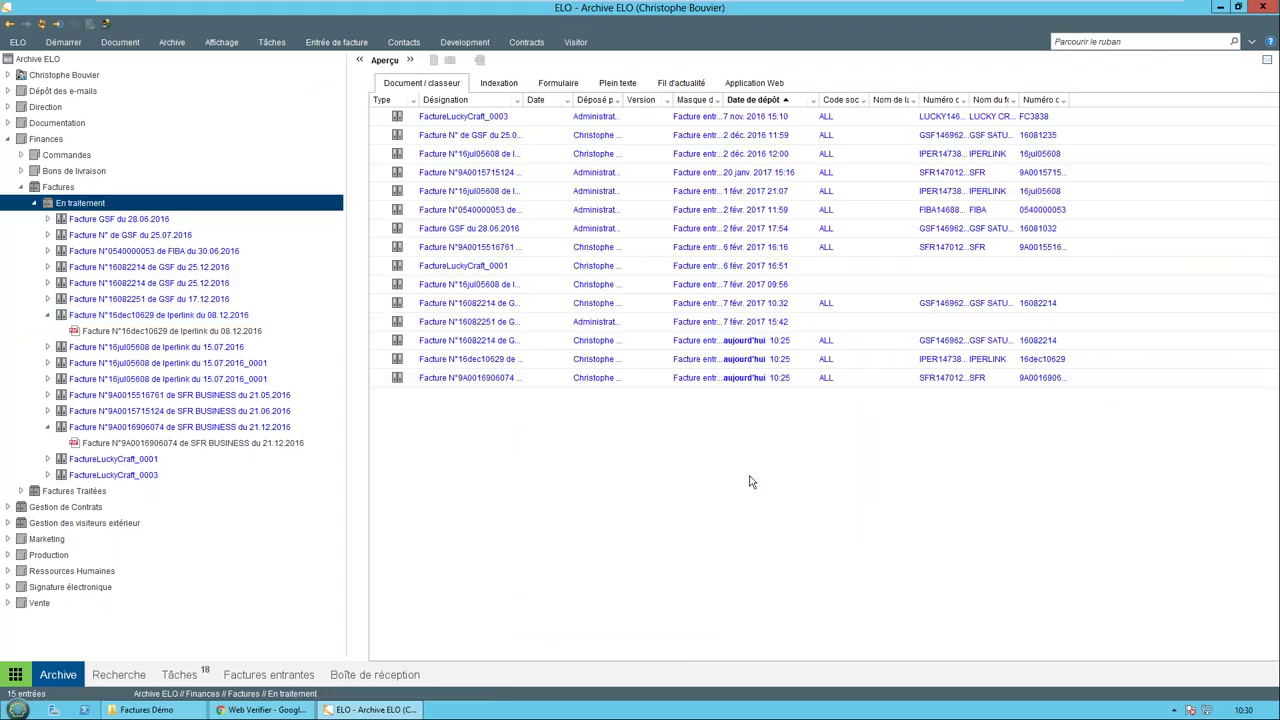
pyautogui.doubleClick(766, 378)
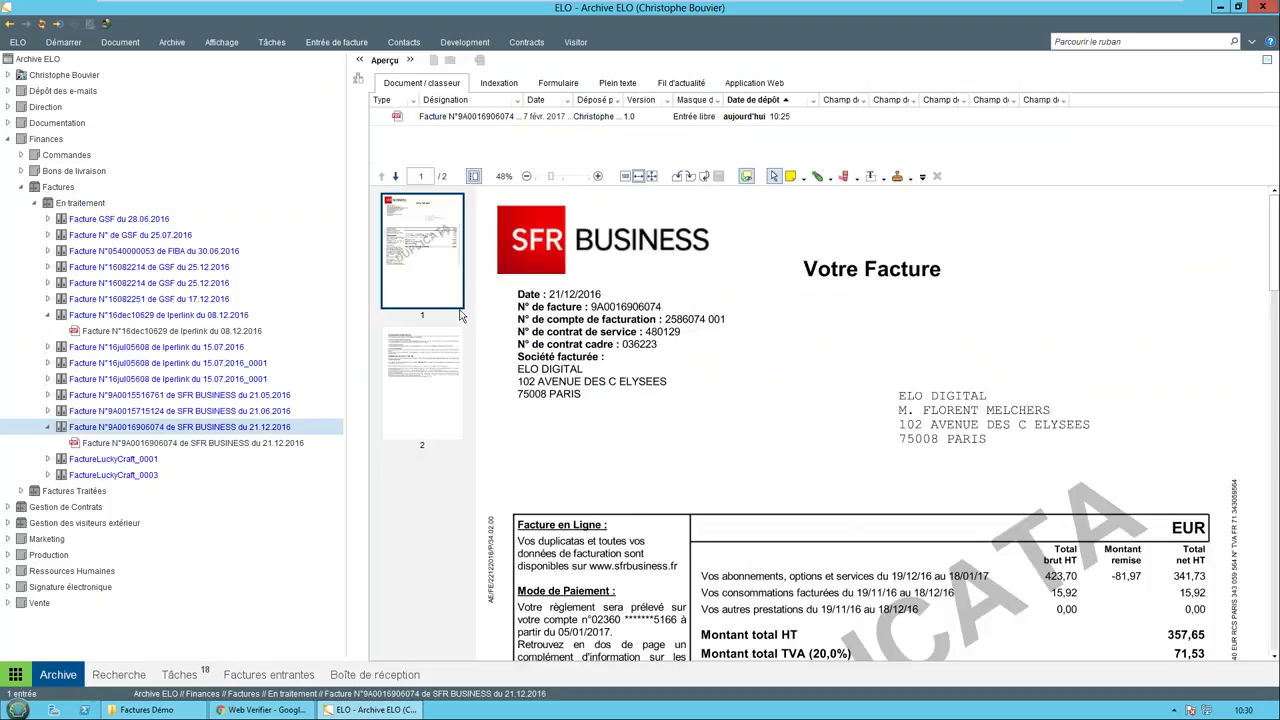
pyautogui.click(80, 204)
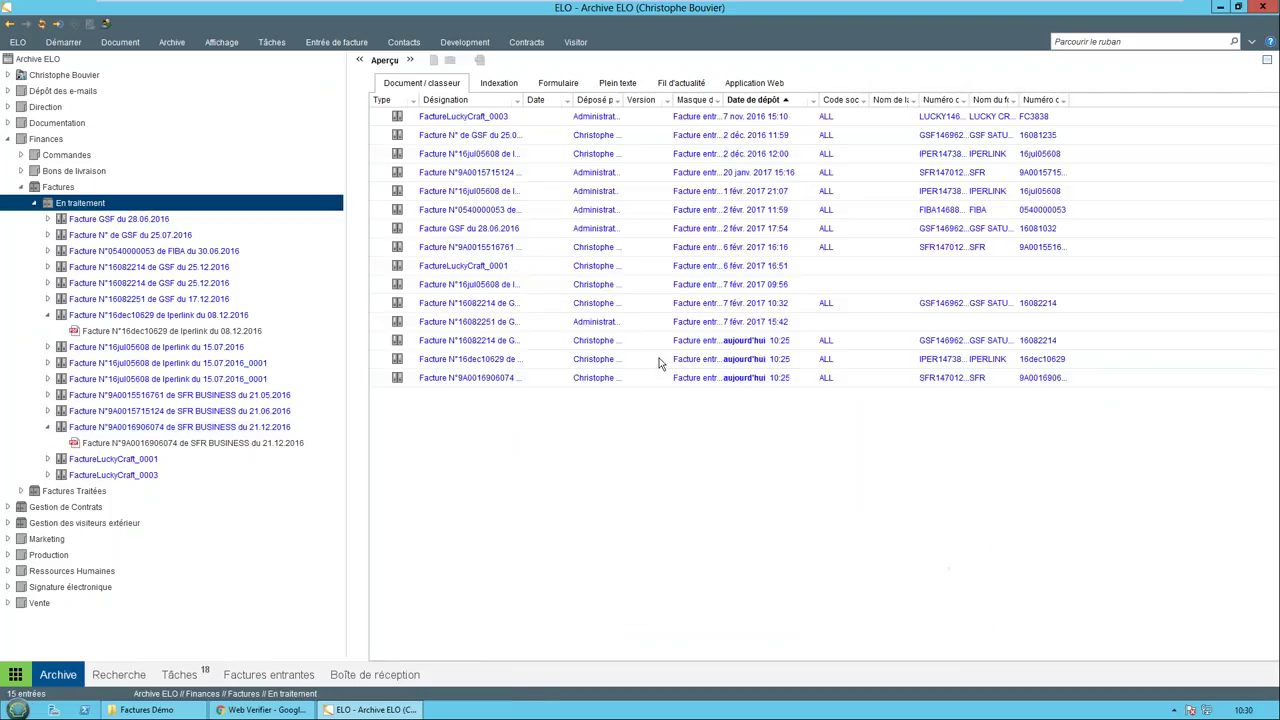
pyautogui.click(704, 346)
pyautogui.doubleClick(704, 348)
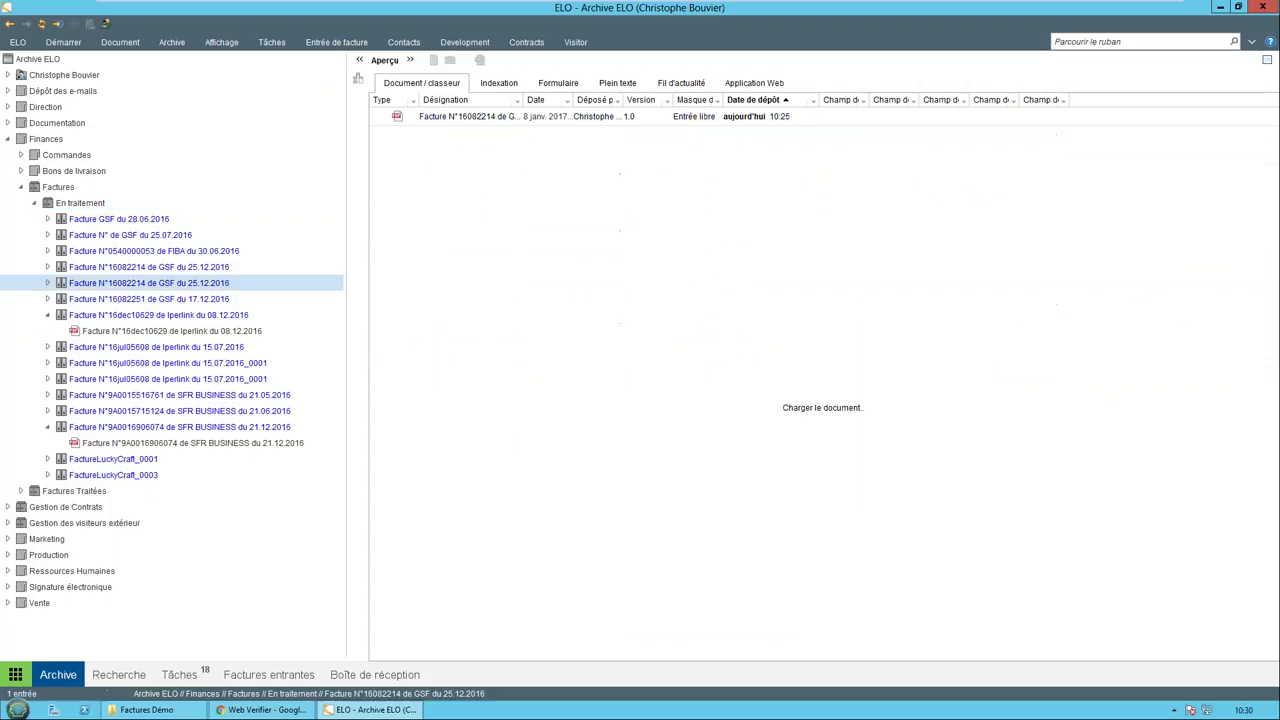
# Step: Examine the indexing form of today's GSF invoice of 25.12.2016 and close it without saving
pyautogui.doubleClick(239, 284)
pyautogui.scroll(-3, 768, 260)
pyautogui.scroll(3, 743, 430)
pyautogui.scroll(-1, 735, 260)
pyautogui.scroll(-4, 743, 330)
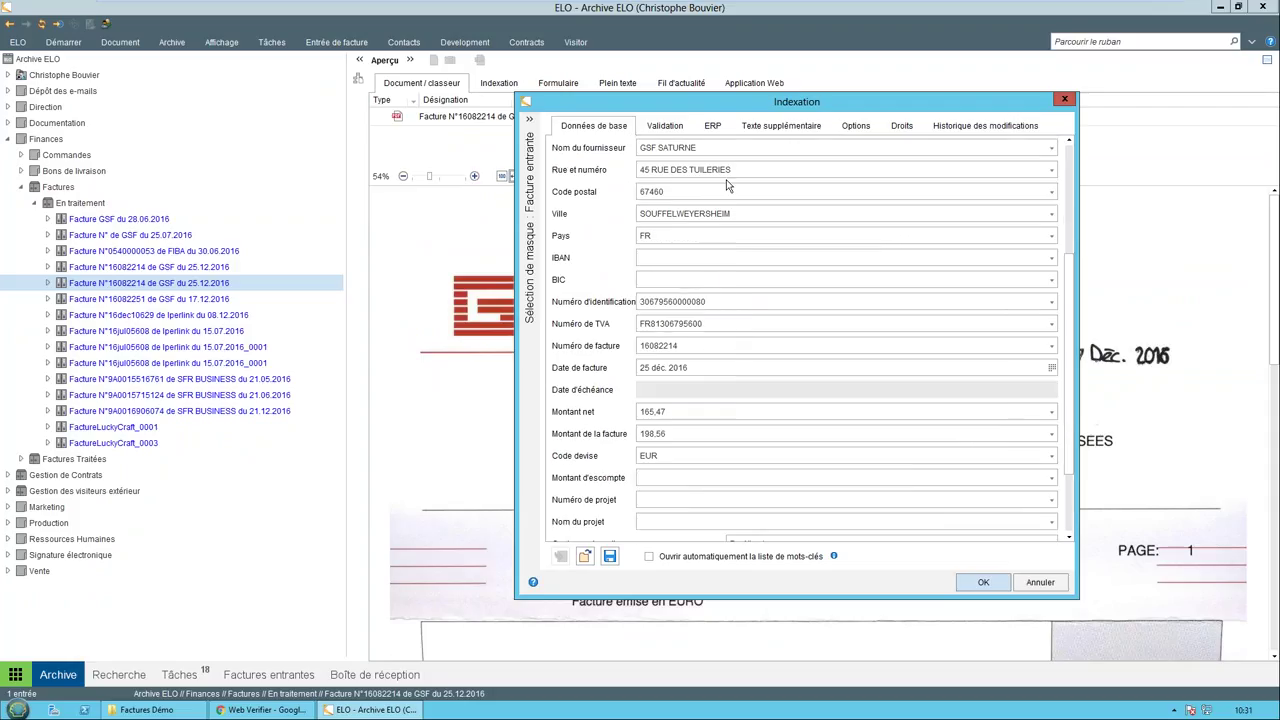
pyautogui.scroll(2, 743, 400)
pyautogui.scroll(3, 743, 403)
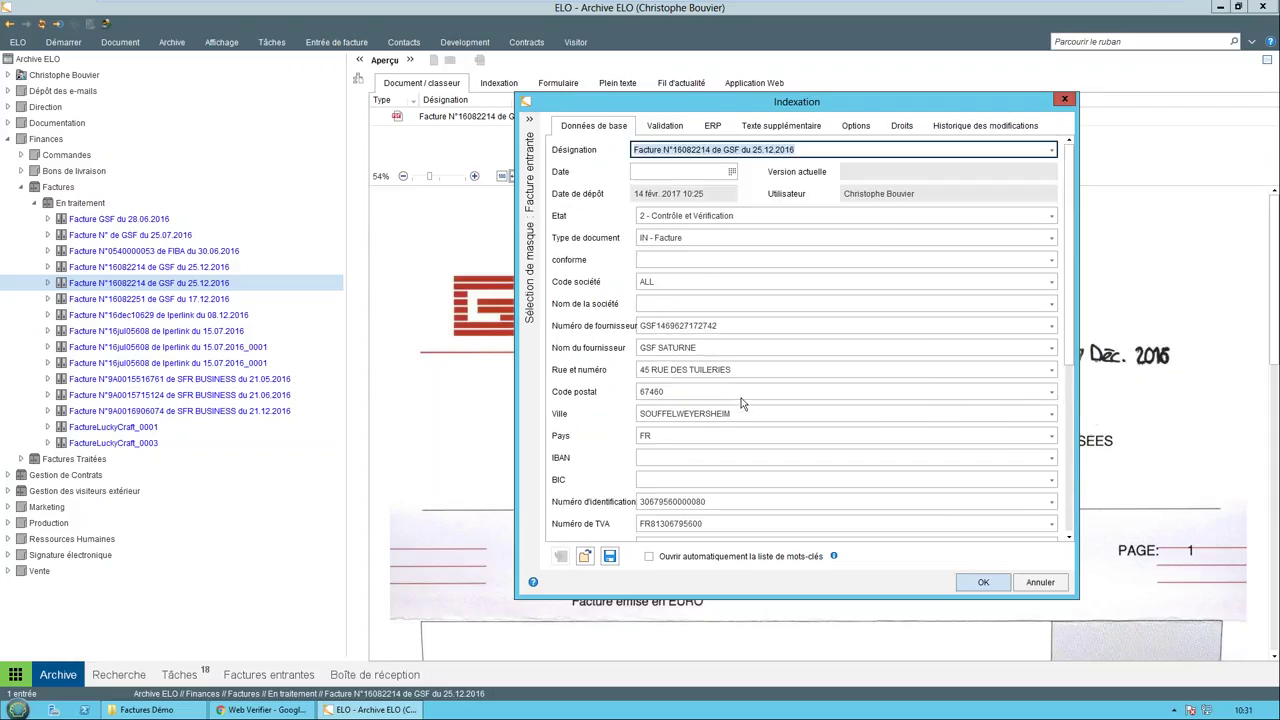
pyautogui.click(1038, 585)
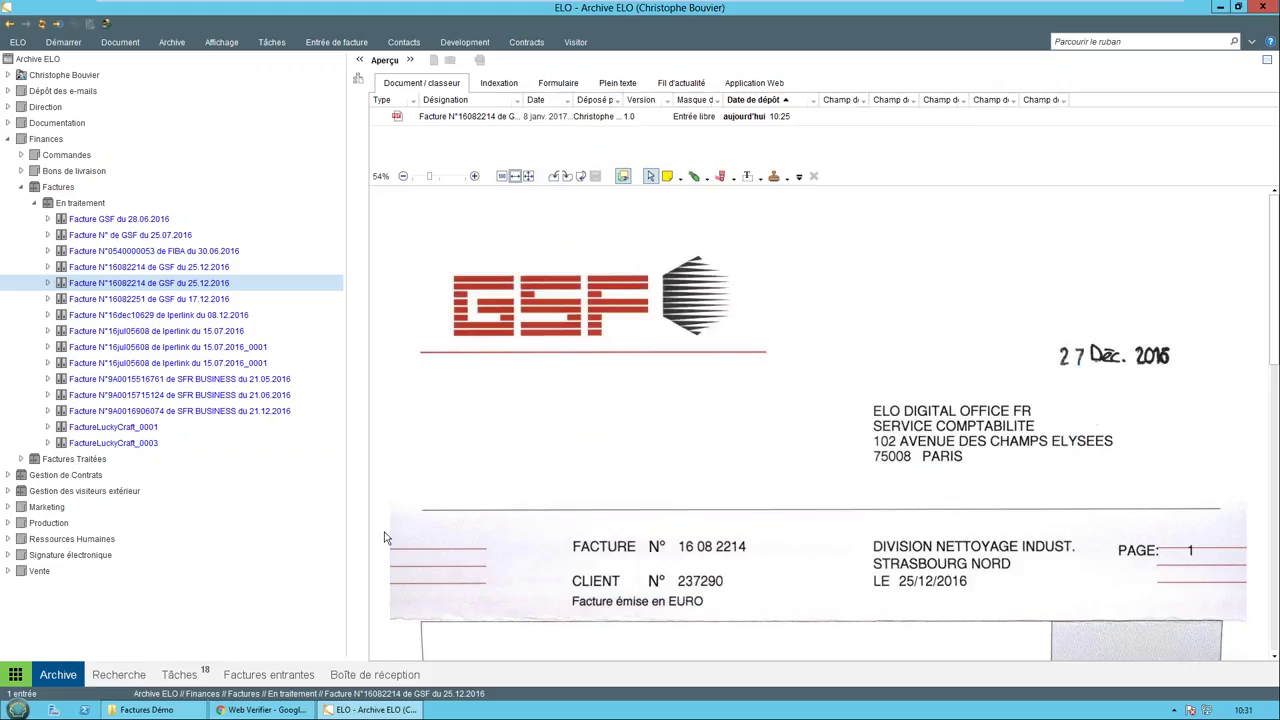
# Step: Show the task list with its user and owner columns, and preview the SFR BUSINESS invoice of 21.12.2016 in an enlarged preview area
pyautogui.click(176, 676)
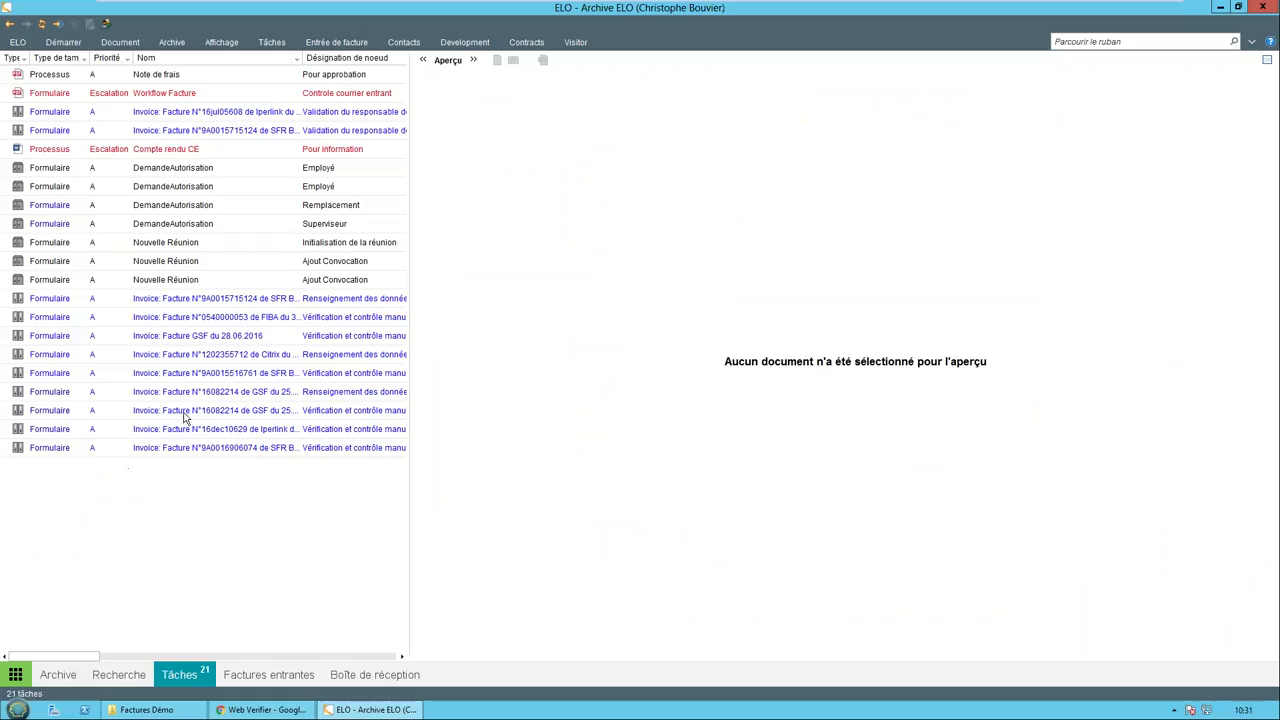
pyautogui.moveTo(410, 430); pyautogui.dragTo(600, 436)
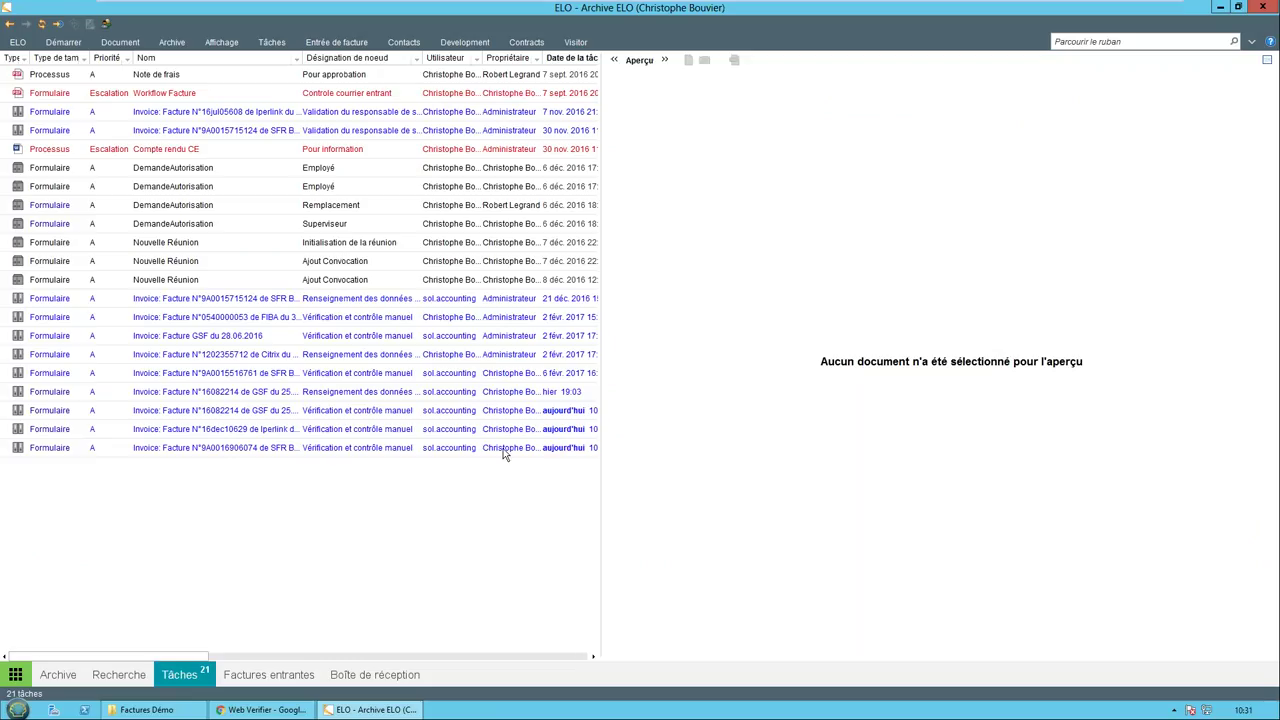
pyautogui.click(198, 452)
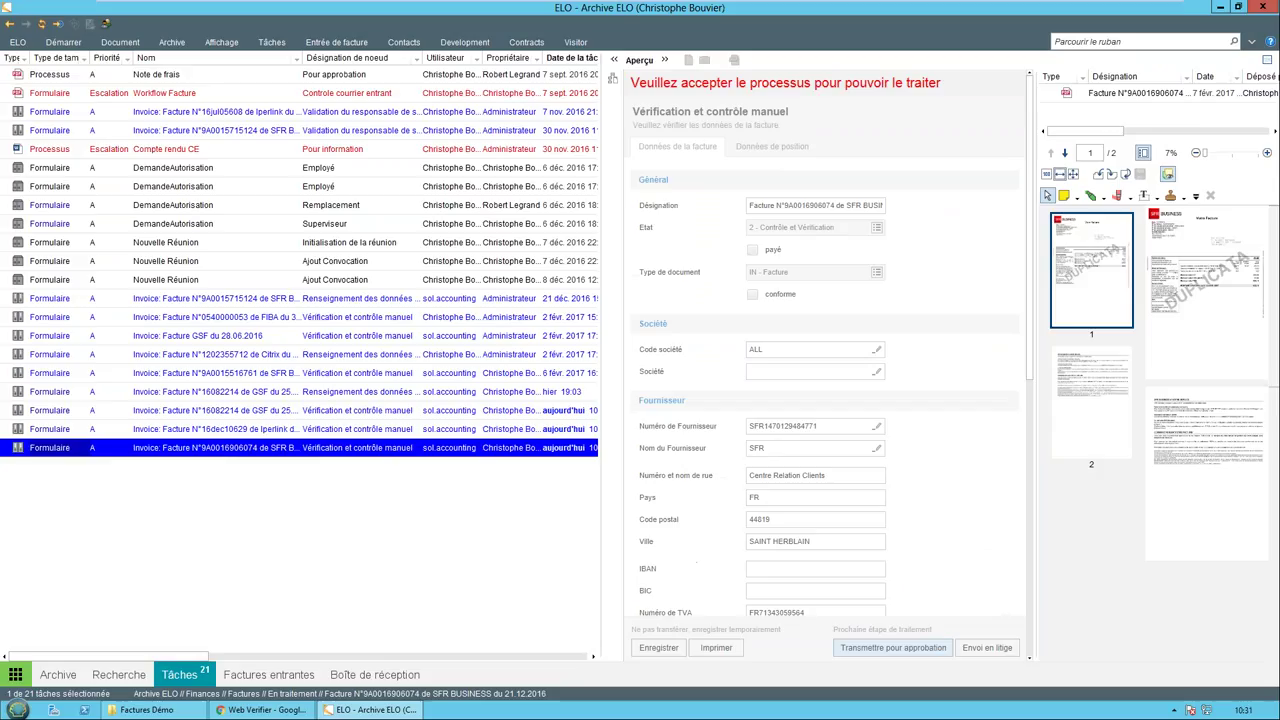
pyautogui.moveTo(603, 520); pyautogui.dragTo(295, 520)
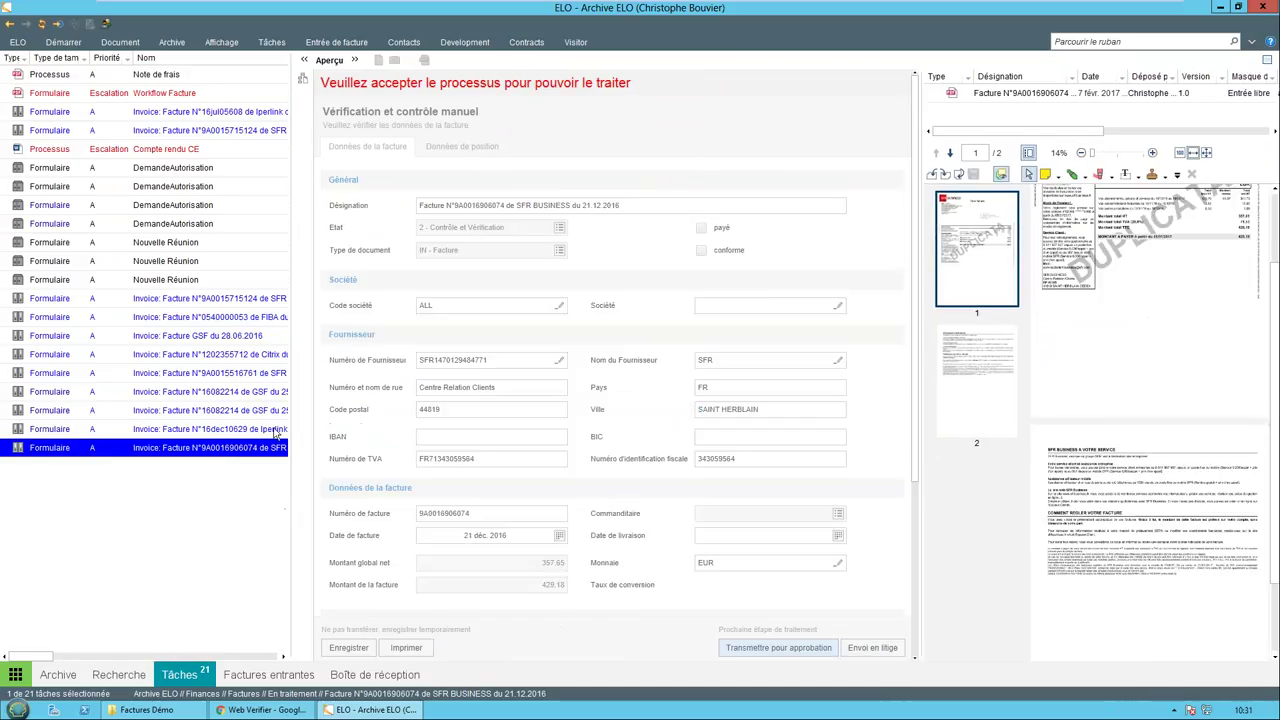
# Step: Preview the verification tasks of the Iperlink and GSF invoices filed today, and return to the SFR BUSINESS task
pyautogui.click(205, 429)
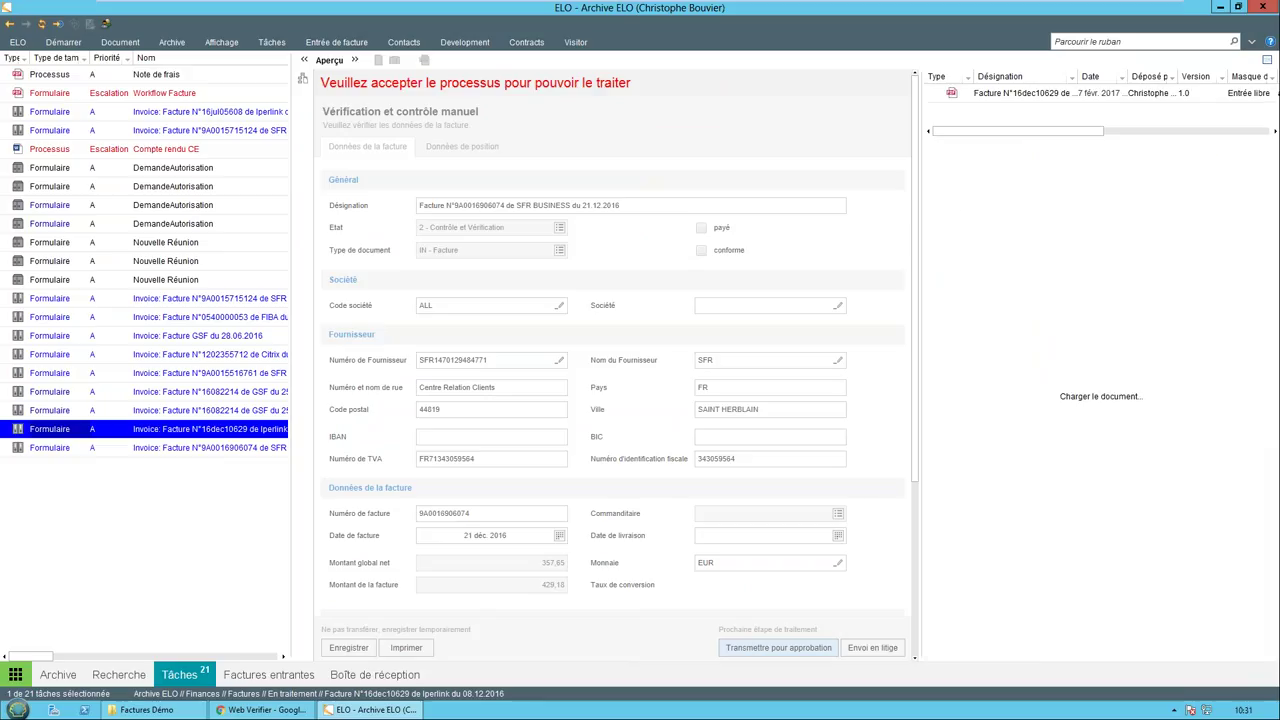
pyautogui.click(215, 412)
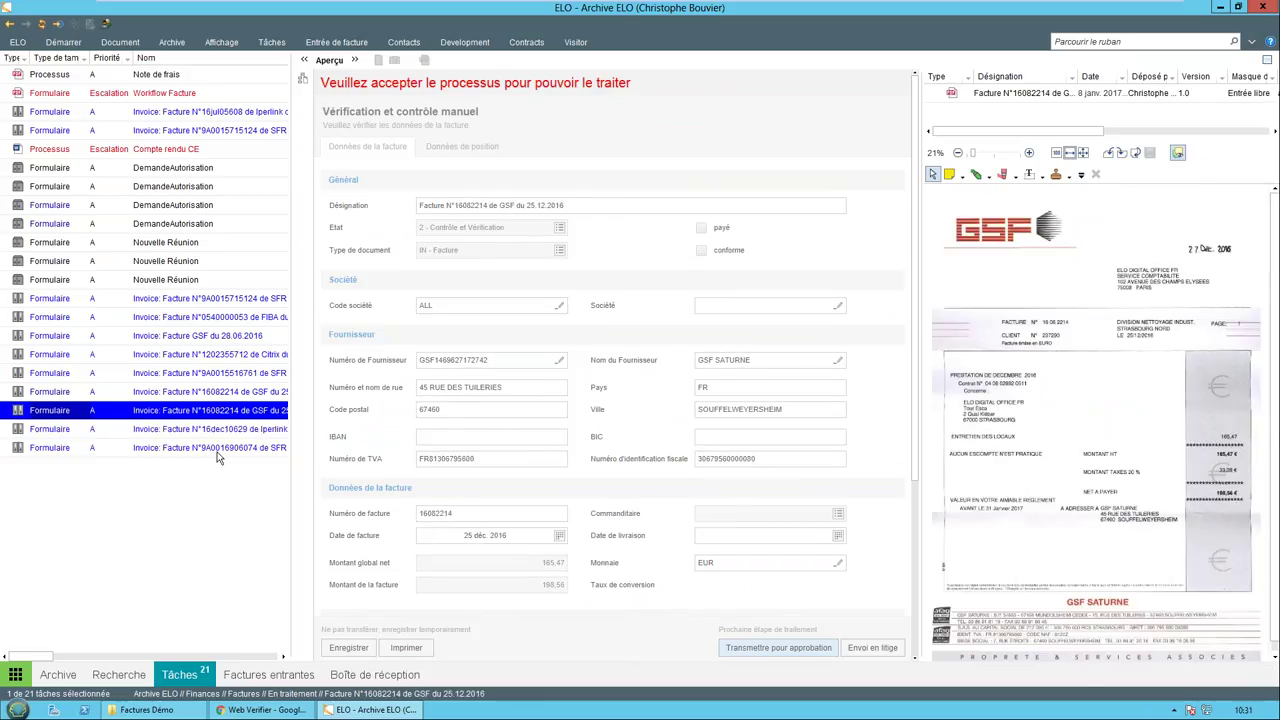
pyautogui.click(218, 448)
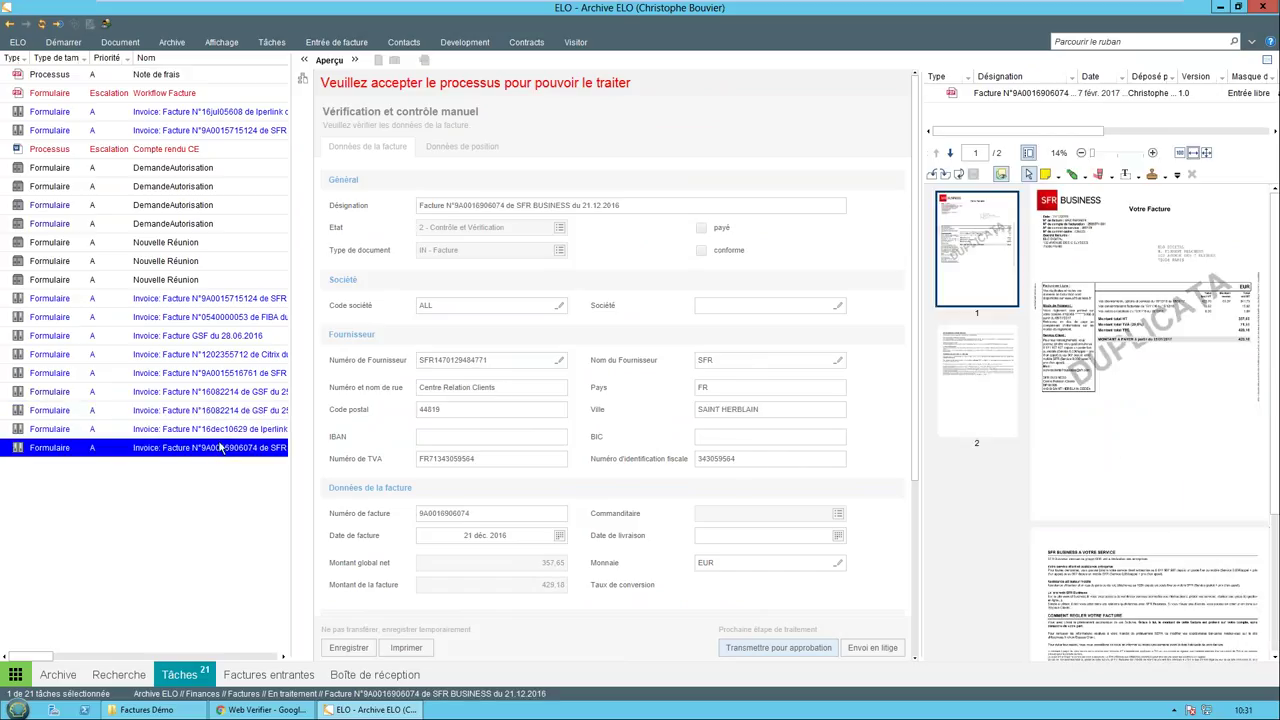
# Step: Accept the SFR BUSINESS verification task, then hide the page thumbnails and widen the invoice preview
pyautogui.rightClick(181, 454)
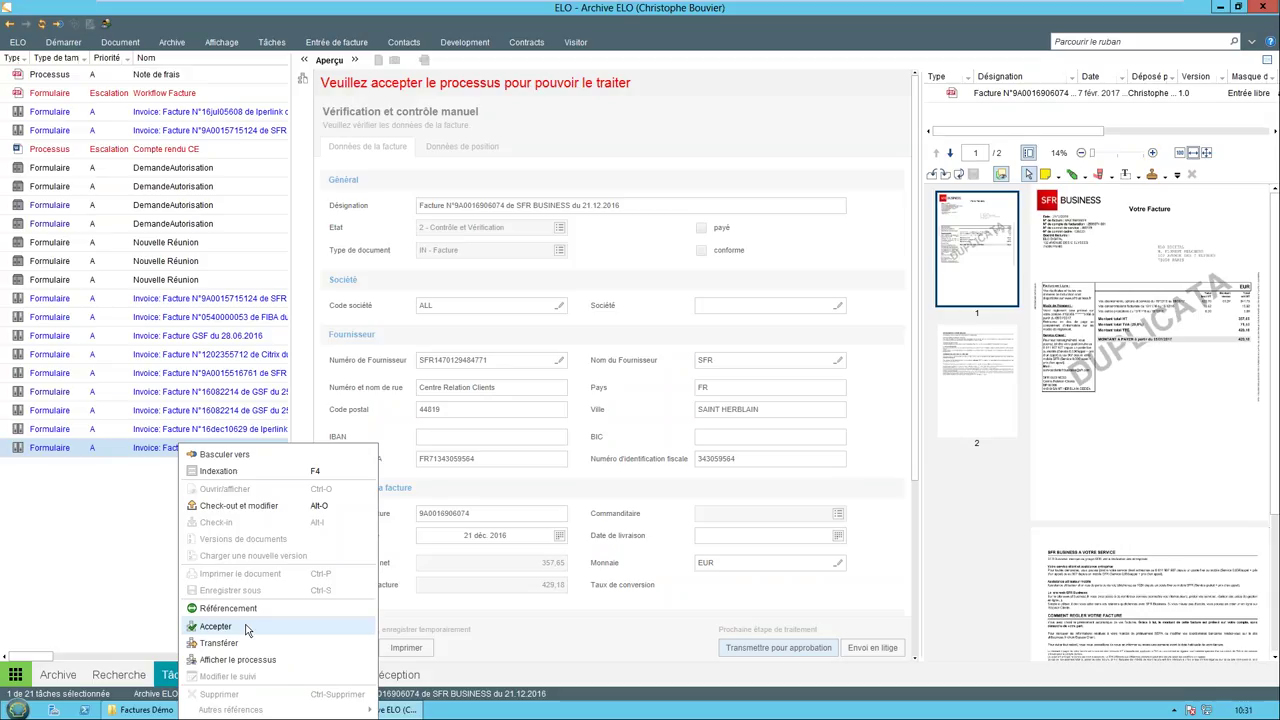
pyautogui.click(155, 455)
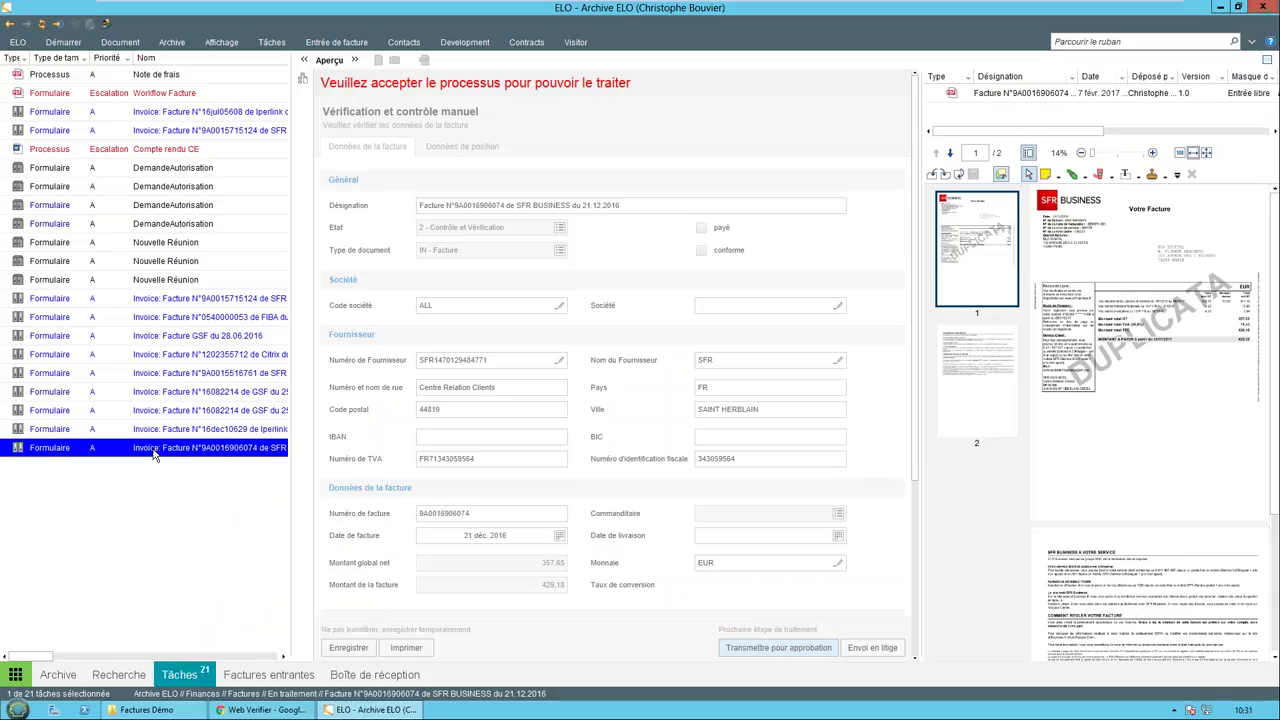
pyautogui.rightClick(232, 452)
pyautogui.click(272, 634)
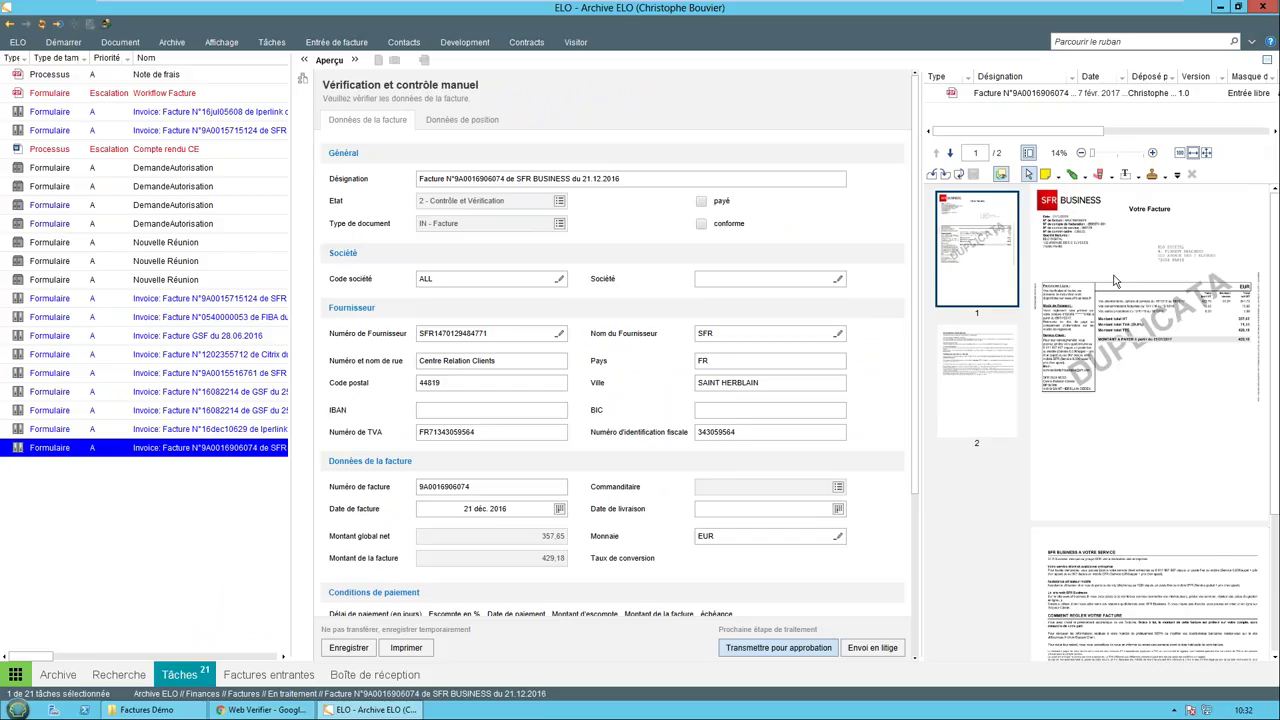
pyautogui.click(1028, 152)
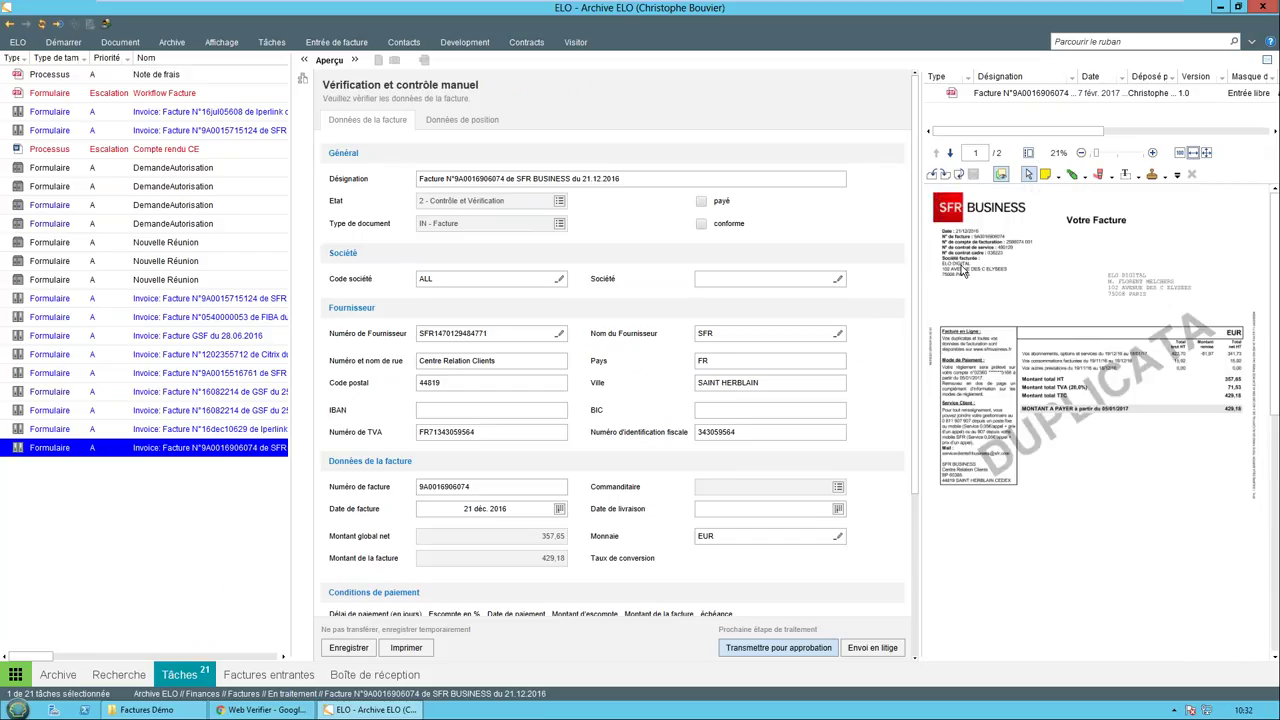
pyautogui.moveTo(913, 318); pyautogui.dragTo(870, 319)
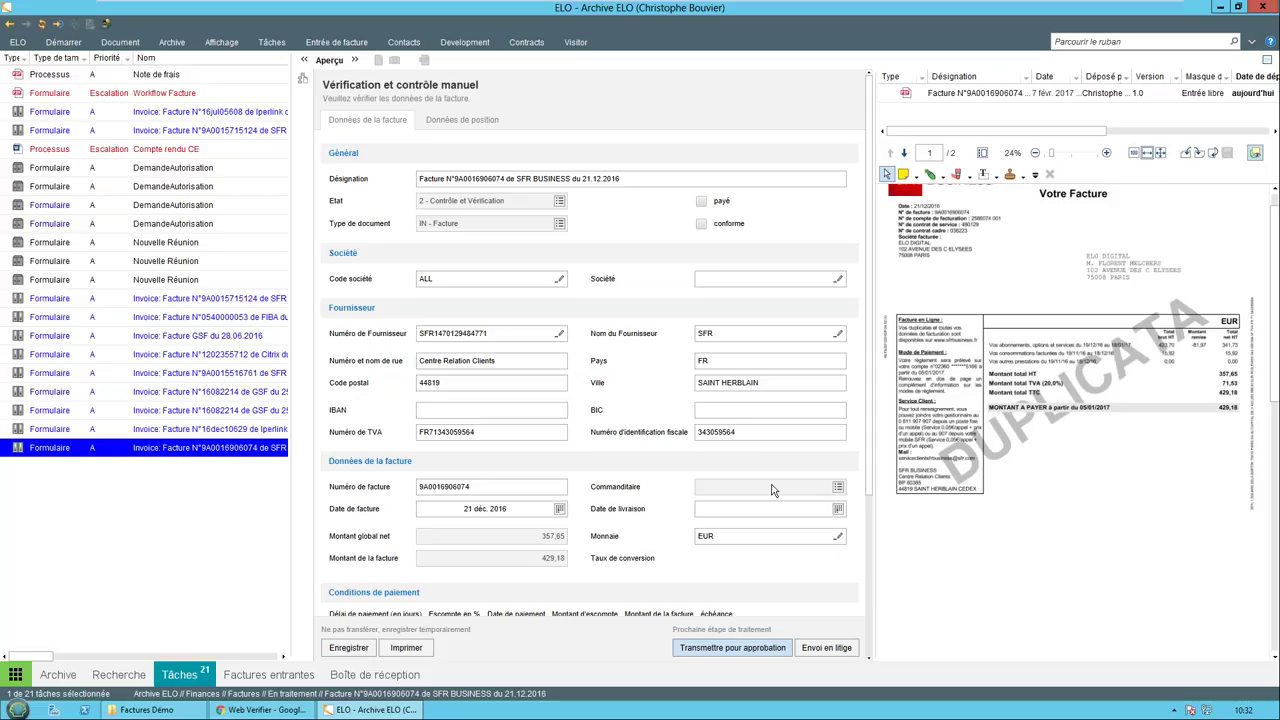
# Step: Set the SFR BUSINESS invoice's Commanditaire to the third listed user and forward the invoice for approval
pyautogui.click(838, 488)
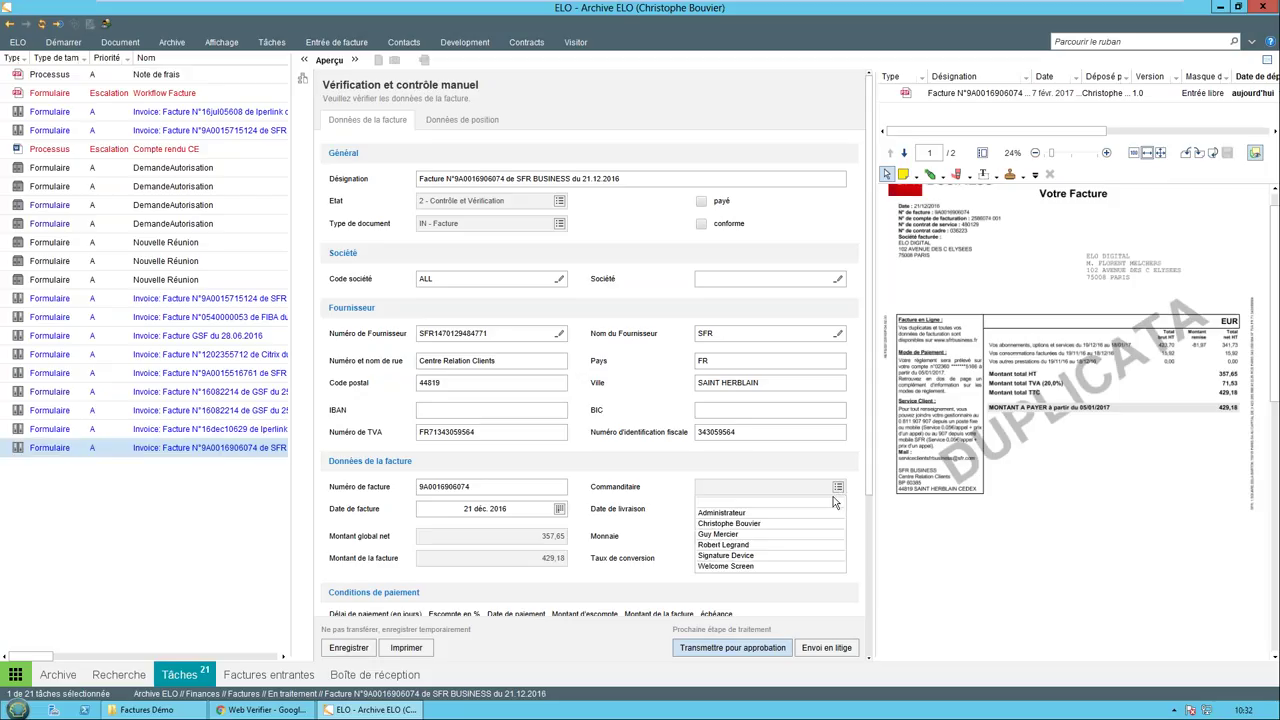
pyautogui.click(783, 537)
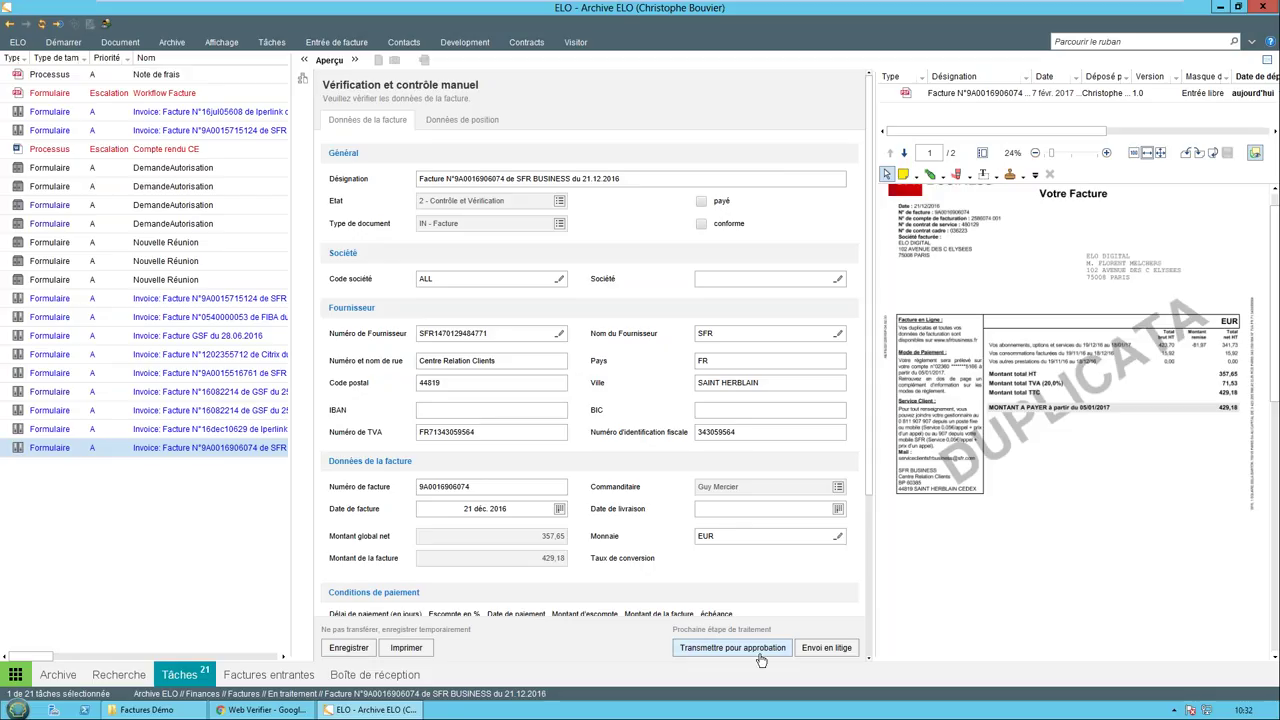
pyautogui.scroll(-2, 728, 524)
pyautogui.scroll(-3, 558, 421)
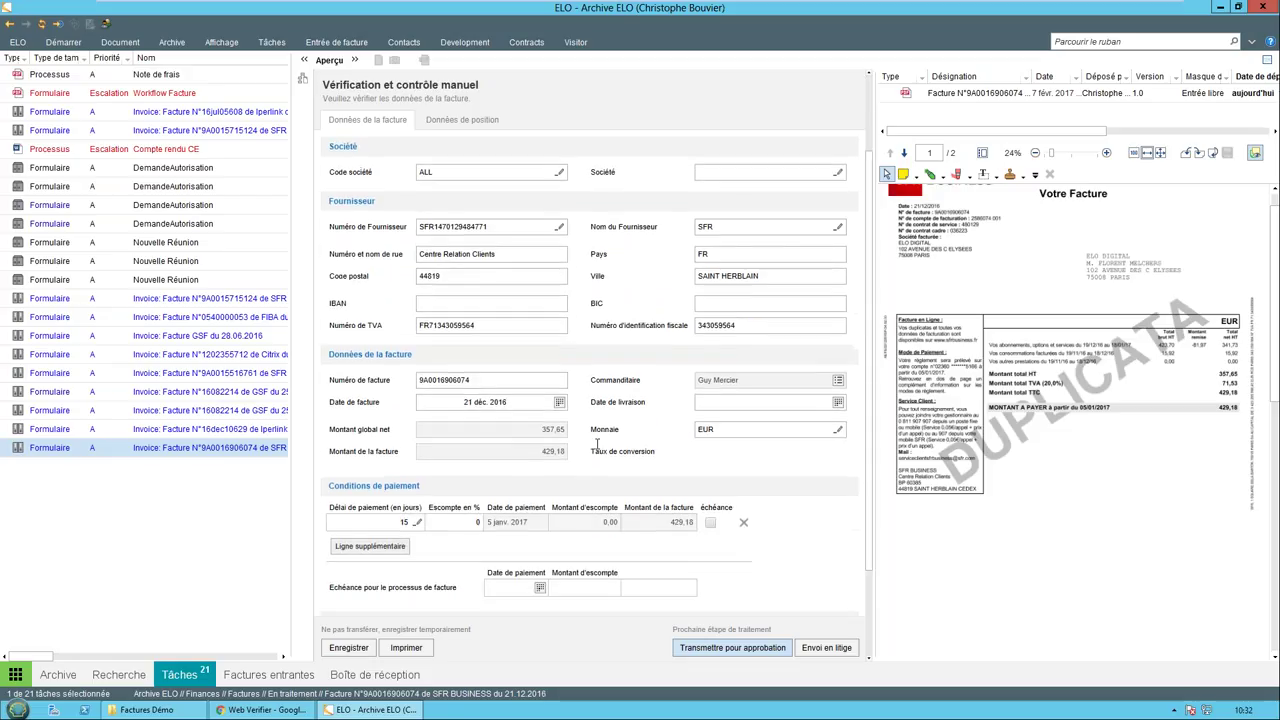
pyautogui.scroll(5, 558, 421)
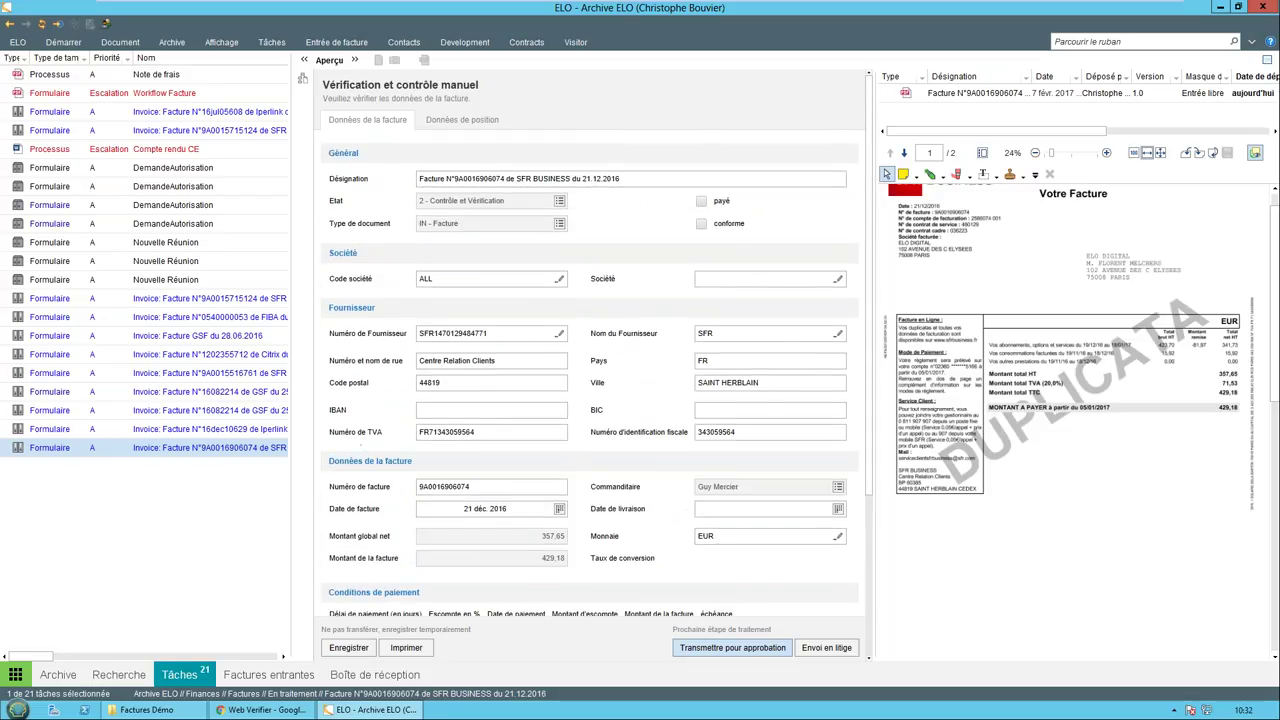
pyautogui.click(730, 648)
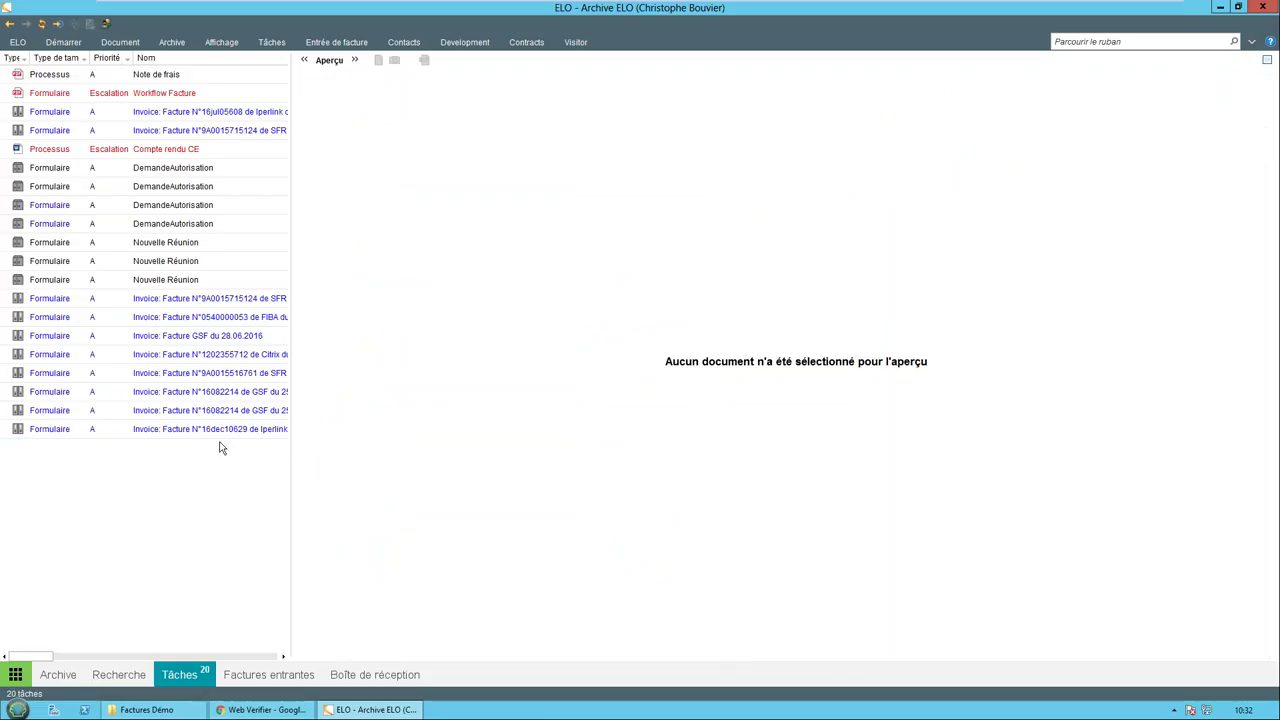
# Step: Preview the Iperlink task 16dec10629, then accept the verification task of GSF invoice 16082214 directly above it
pyautogui.click(217, 432)
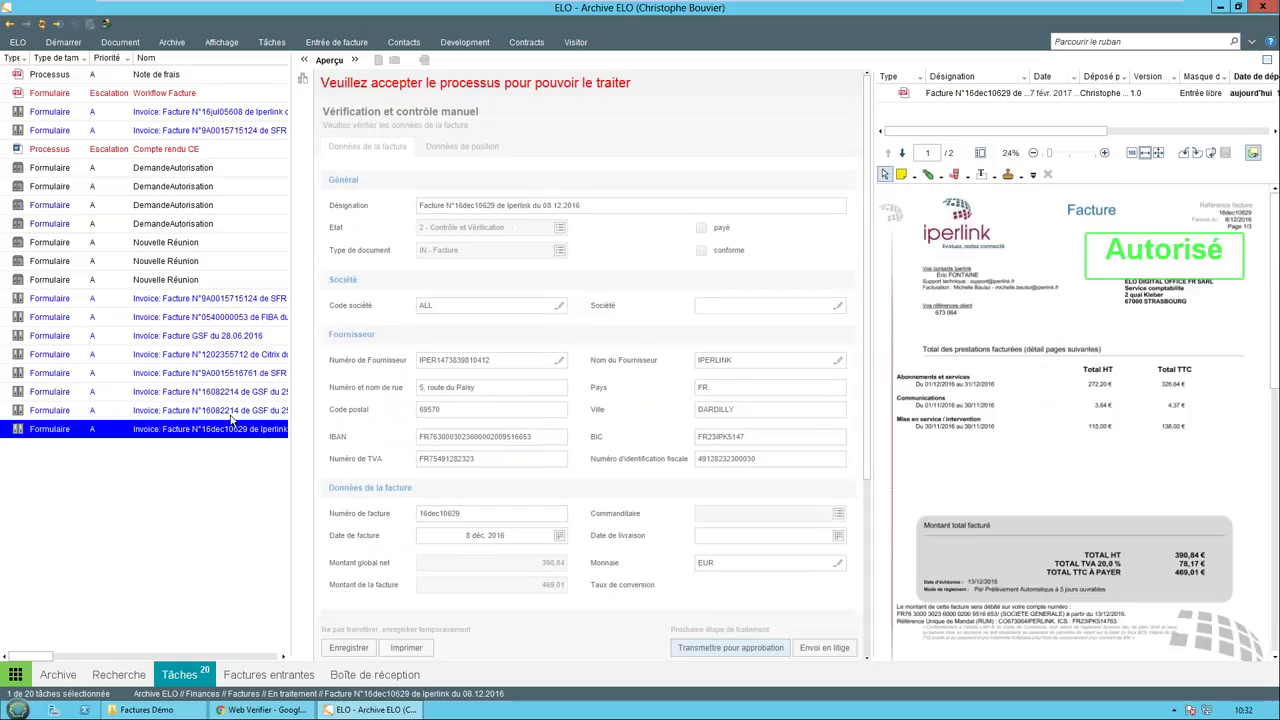
pyautogui.click(231, 416)
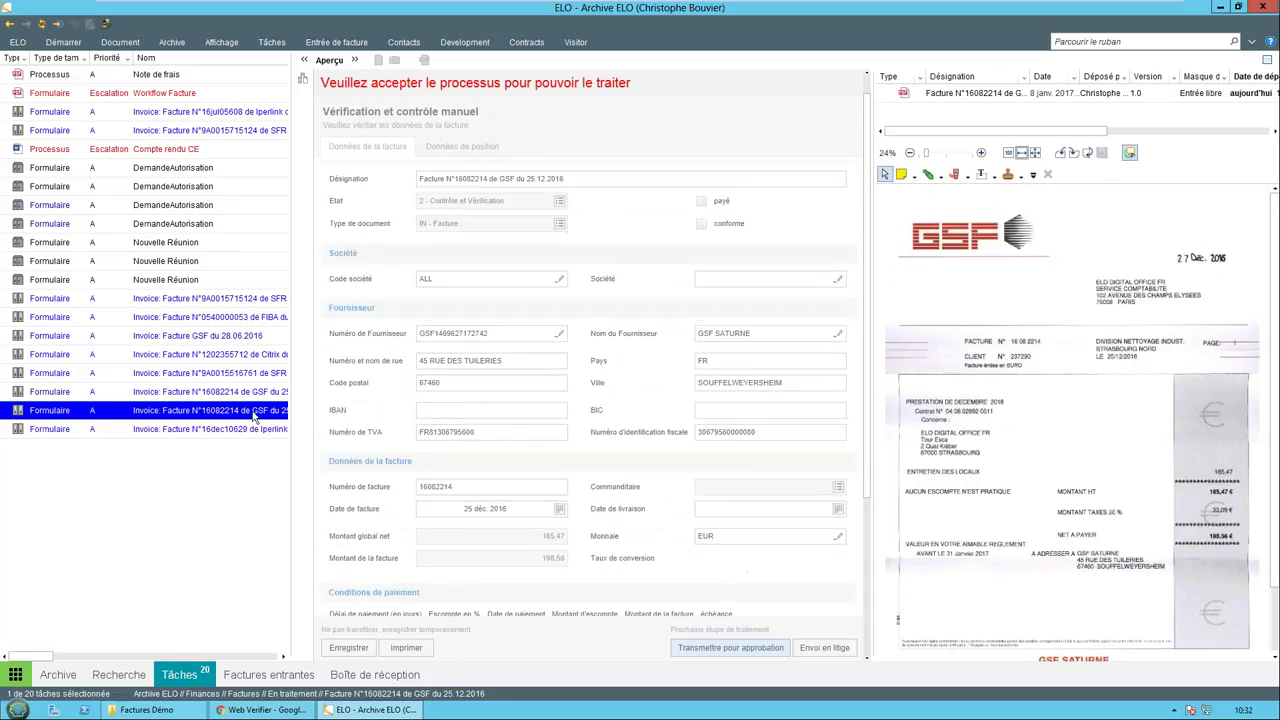
pyautogui.rightClick(256, 411)
pyautogui.click(287, 594)
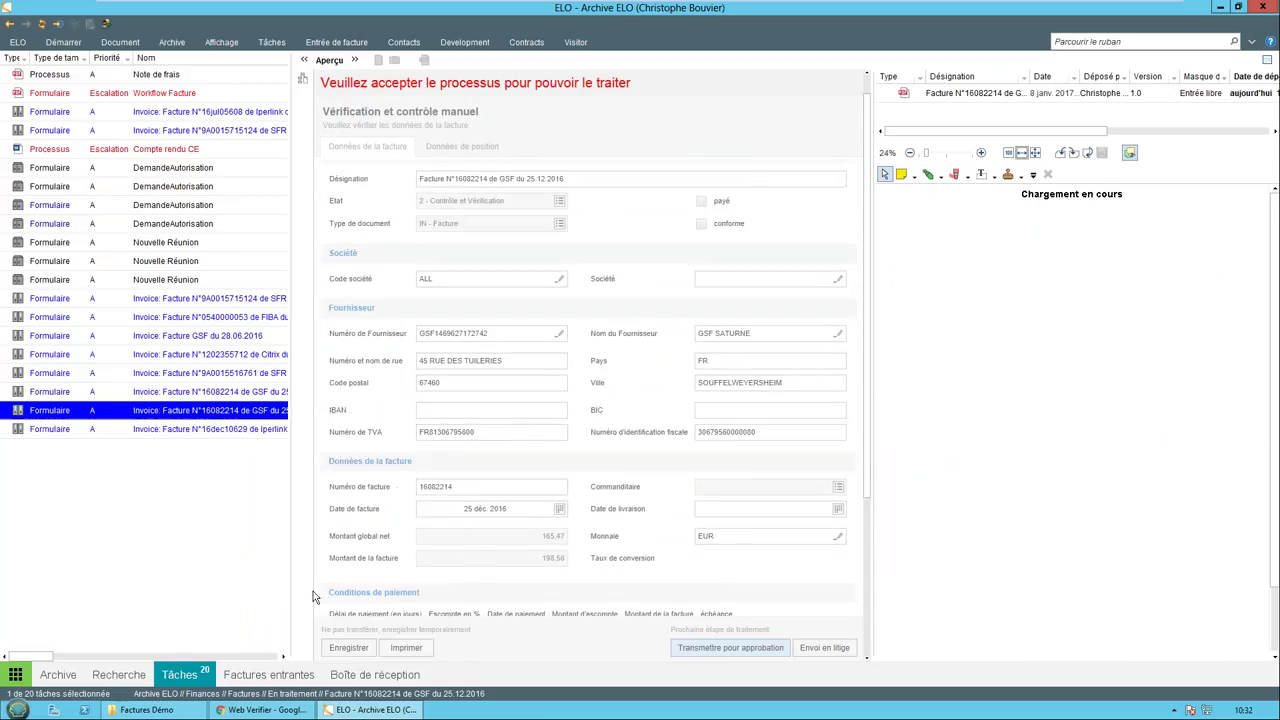
# Step: Assign the third listed user as the GSF invoice's Commanditaire and submit it for approval
pyautogui.click(840, 489)
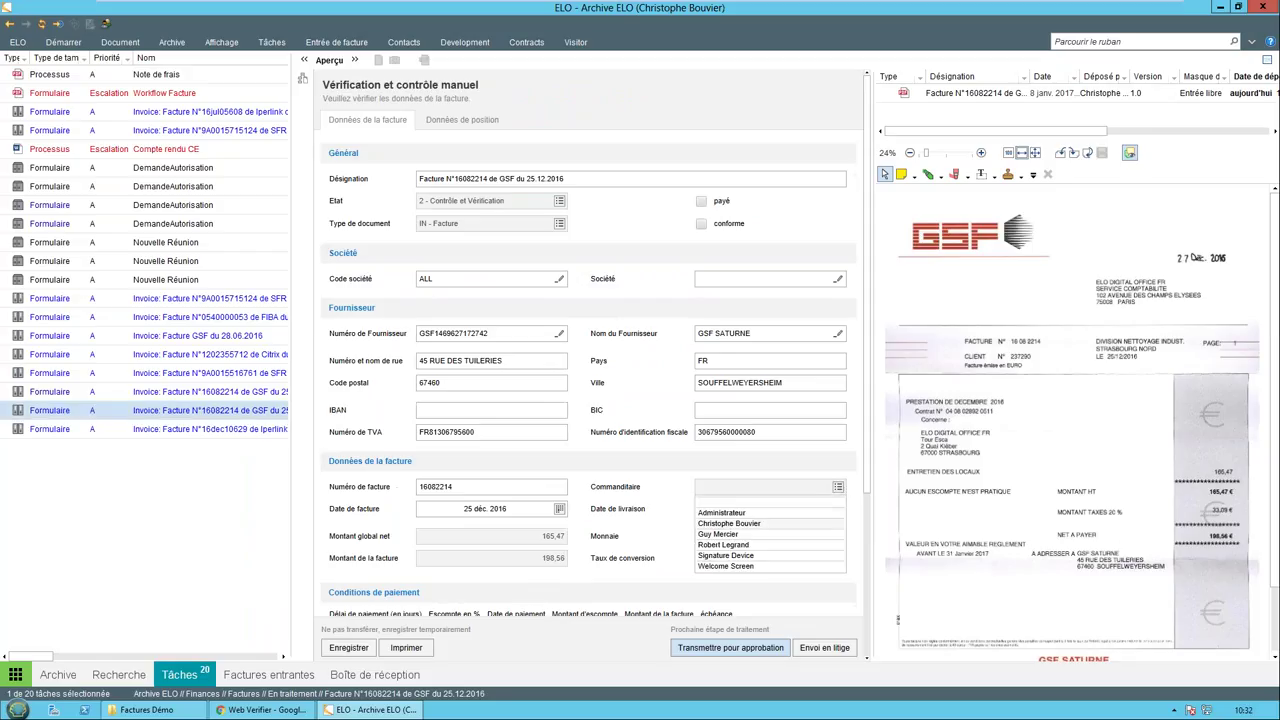
pyautogui.click(757, 542)
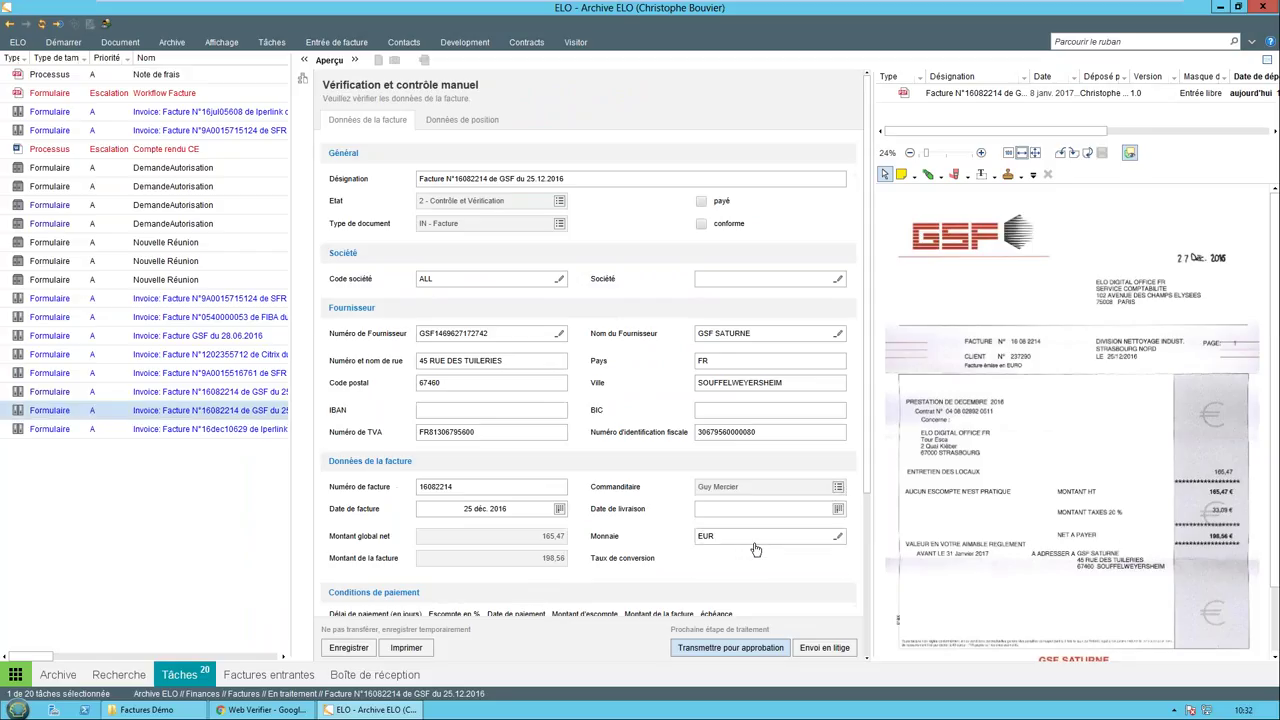
pyautogui.click(750, 650)
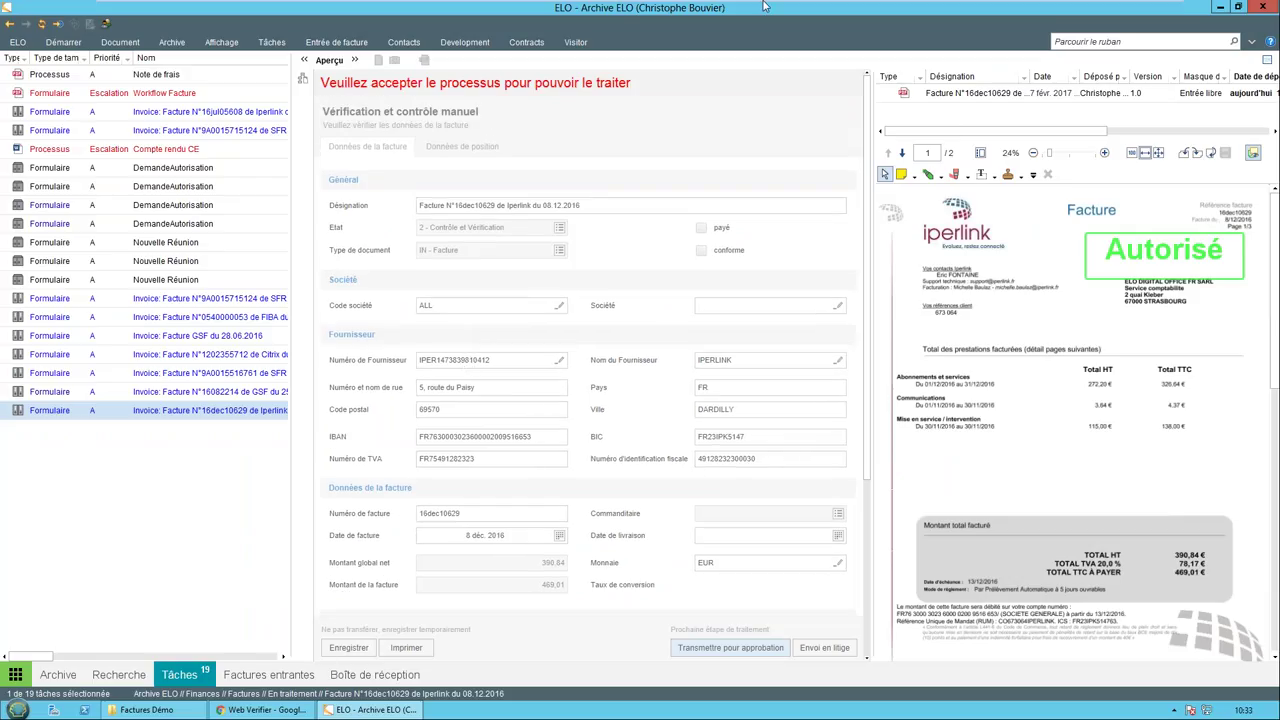
# Step: Show the "Processus de traitement de factures" slide in PowerPoint and return to the full-screen ELO virtual machine
pyautogui.click(1153, 12)
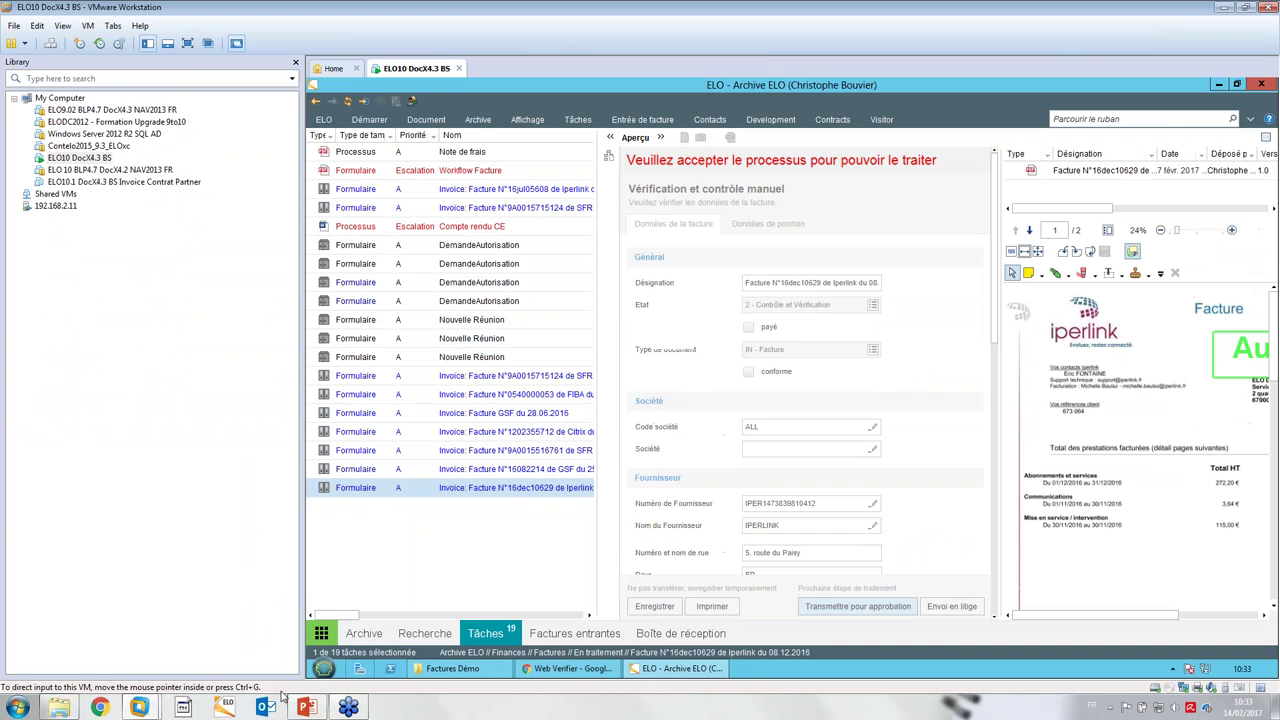
pyautogui.click(306, 707)
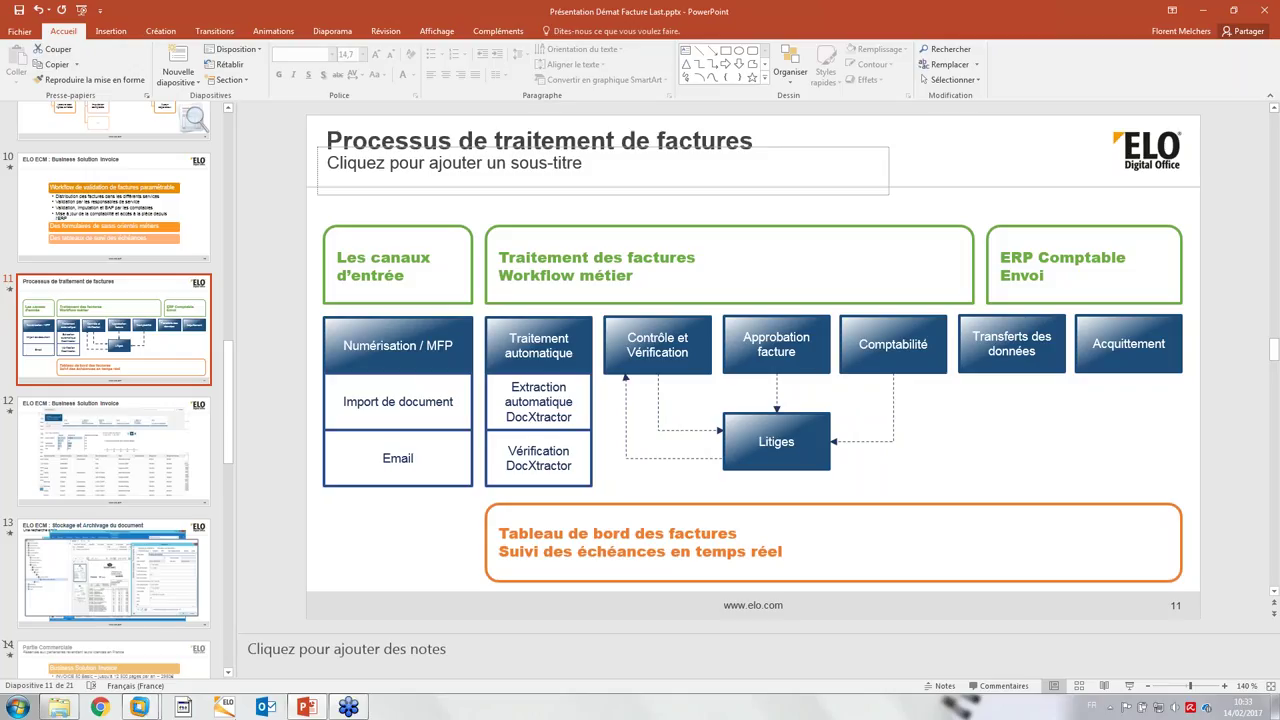
pyautogui.click(141, 707)
pyautogui.click(230, 630)
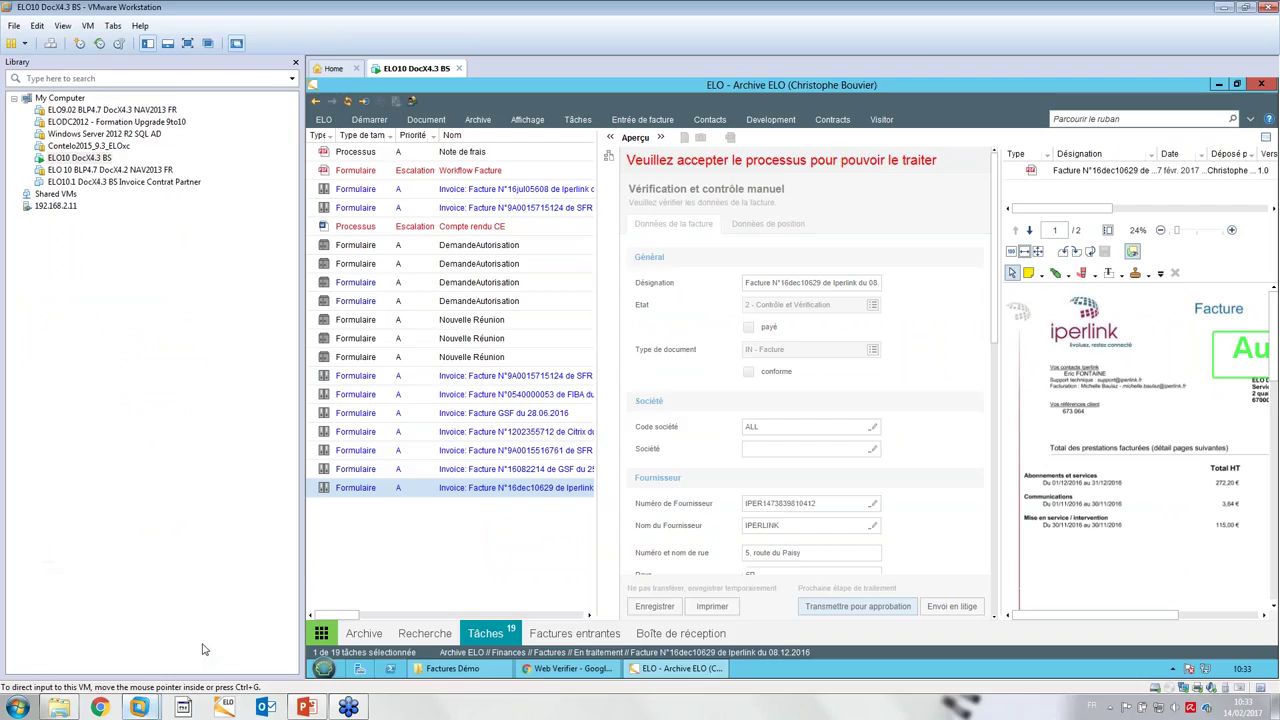
pyautogui.click(188, 44)
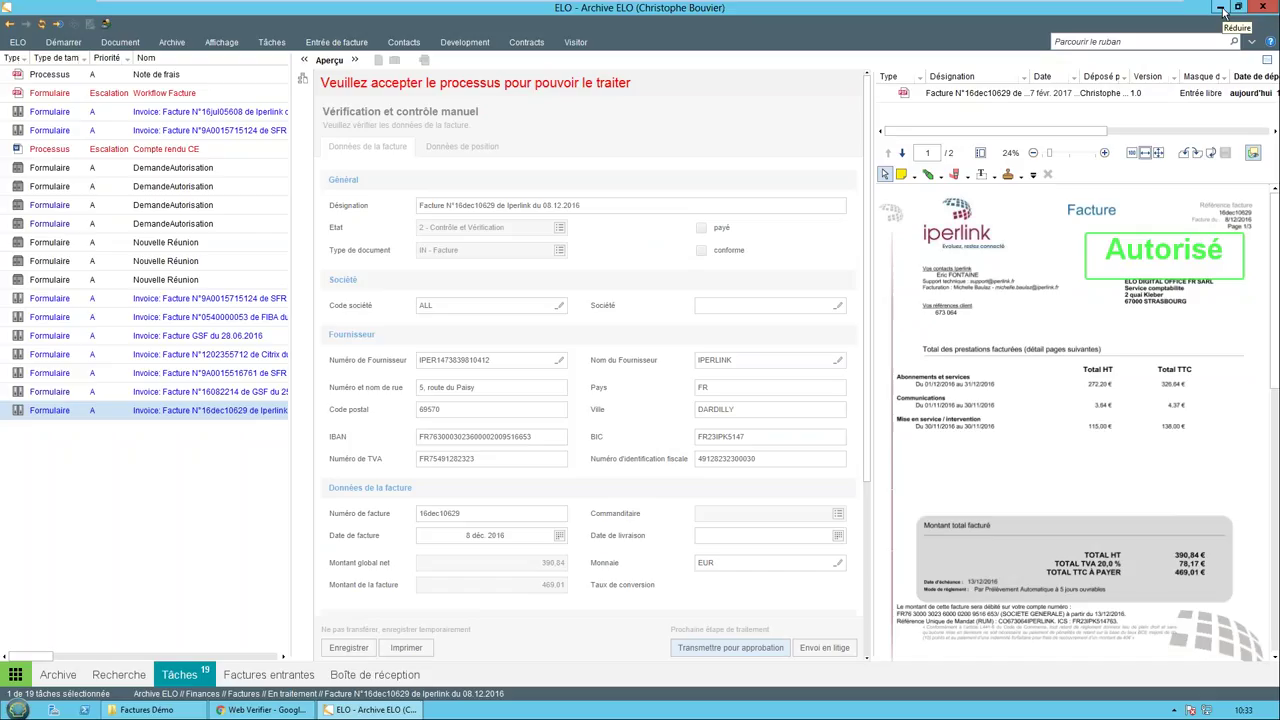
# Step: Switch to the ELO web client in Chrome and log in with the approver's account by entering the password
pyautogui.click(1222, 9)
pyautogui.click(64, 11)
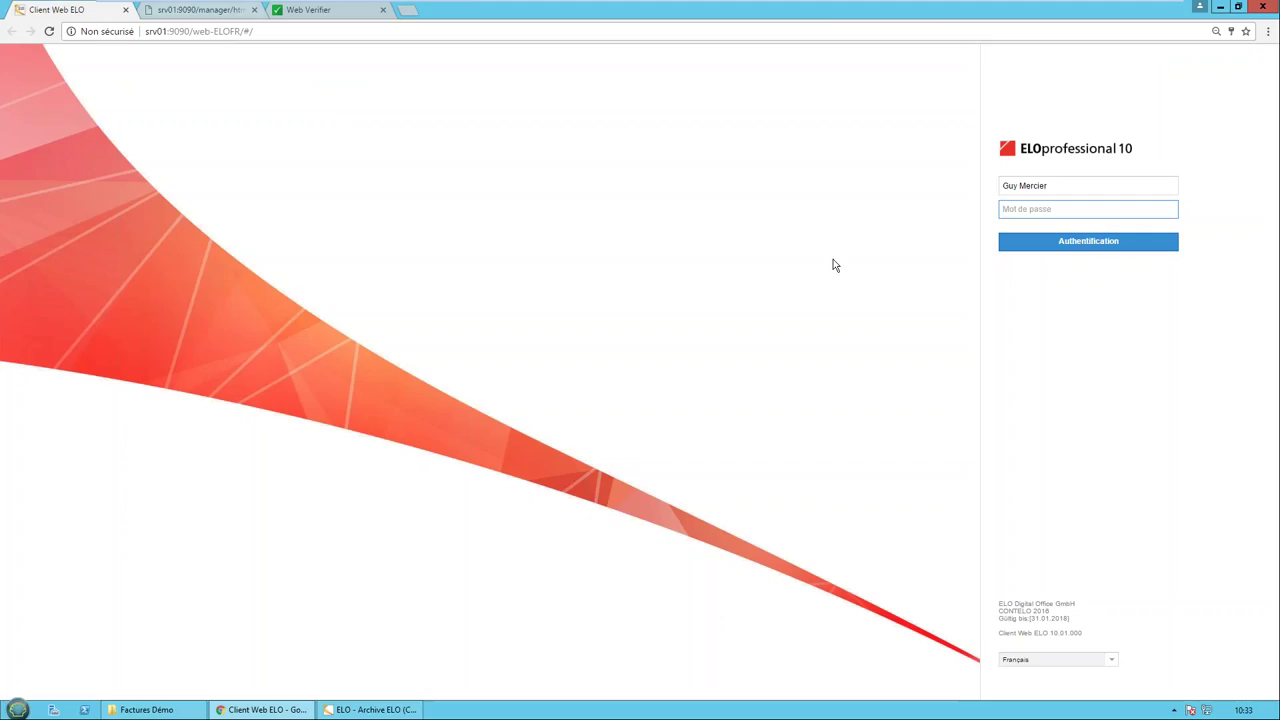
pyautogui.press('Down')
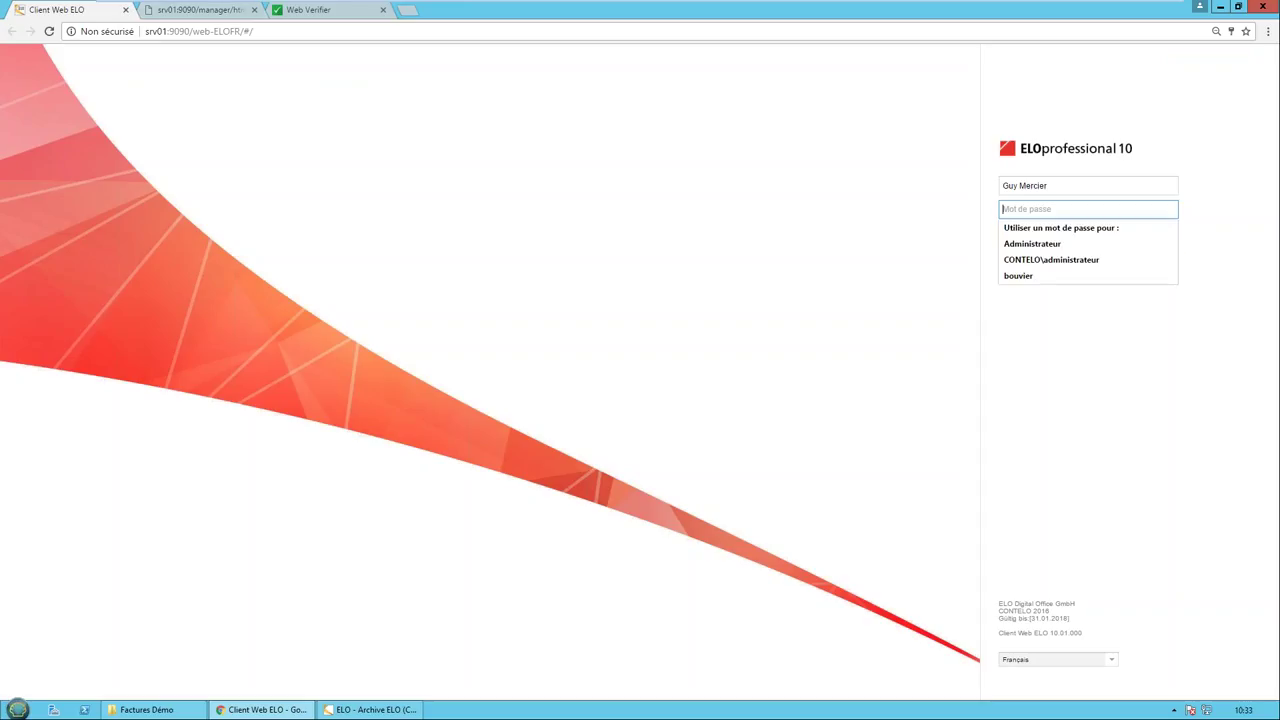
pyautogui.write('••')
pyautogui.press('Return')
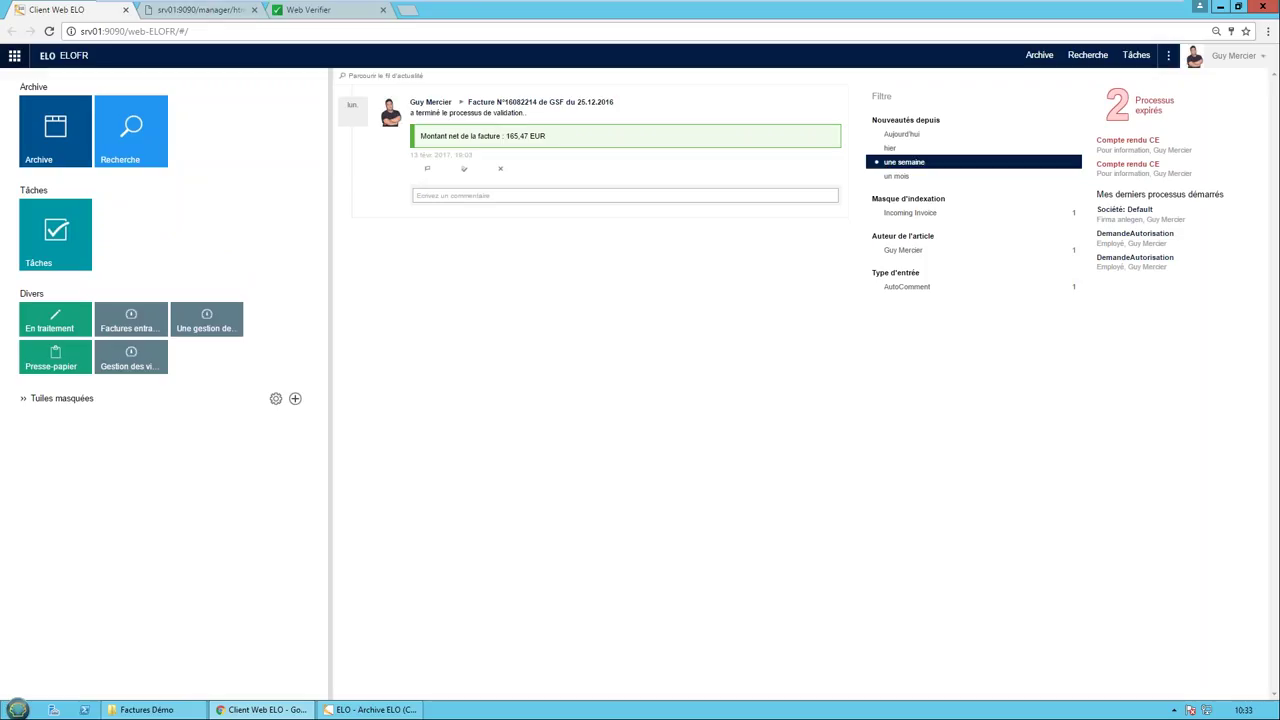
# Step: Open the approval task of GSF invoice 16082214 in the task list and view its position data and verification steps
pyautogui.click(70, 253)
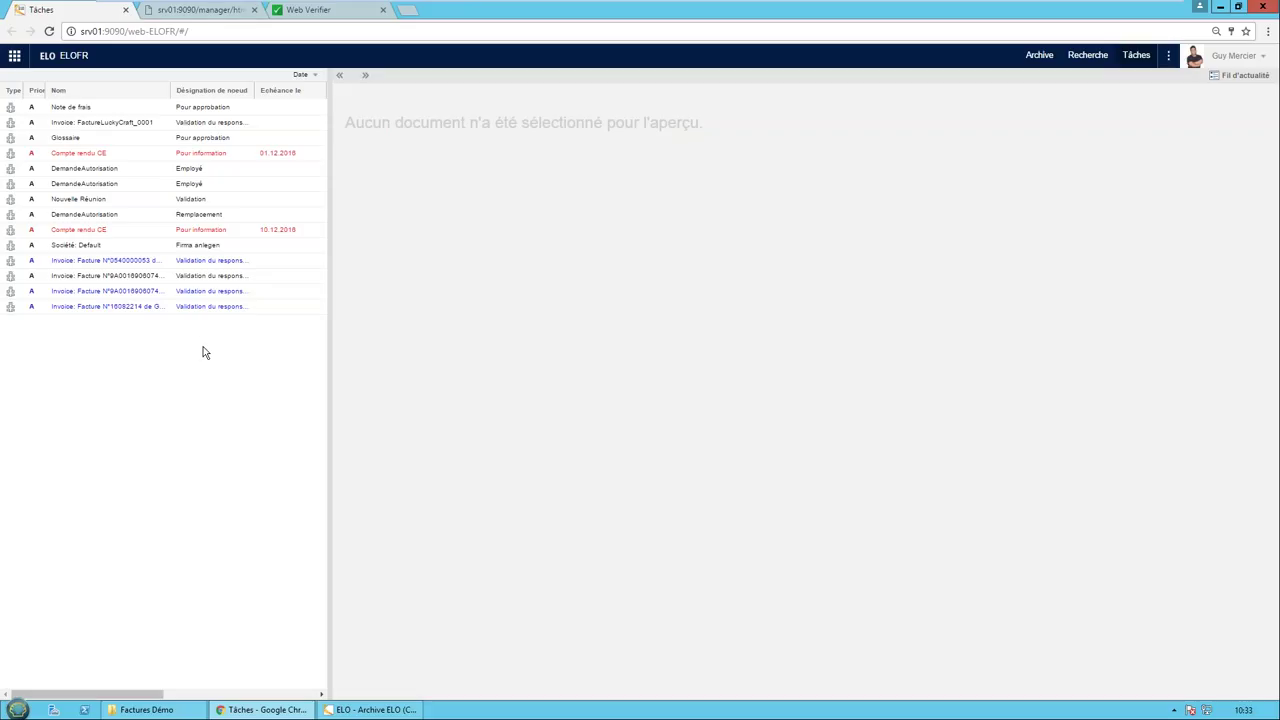
pyautogui.click(161, 309)
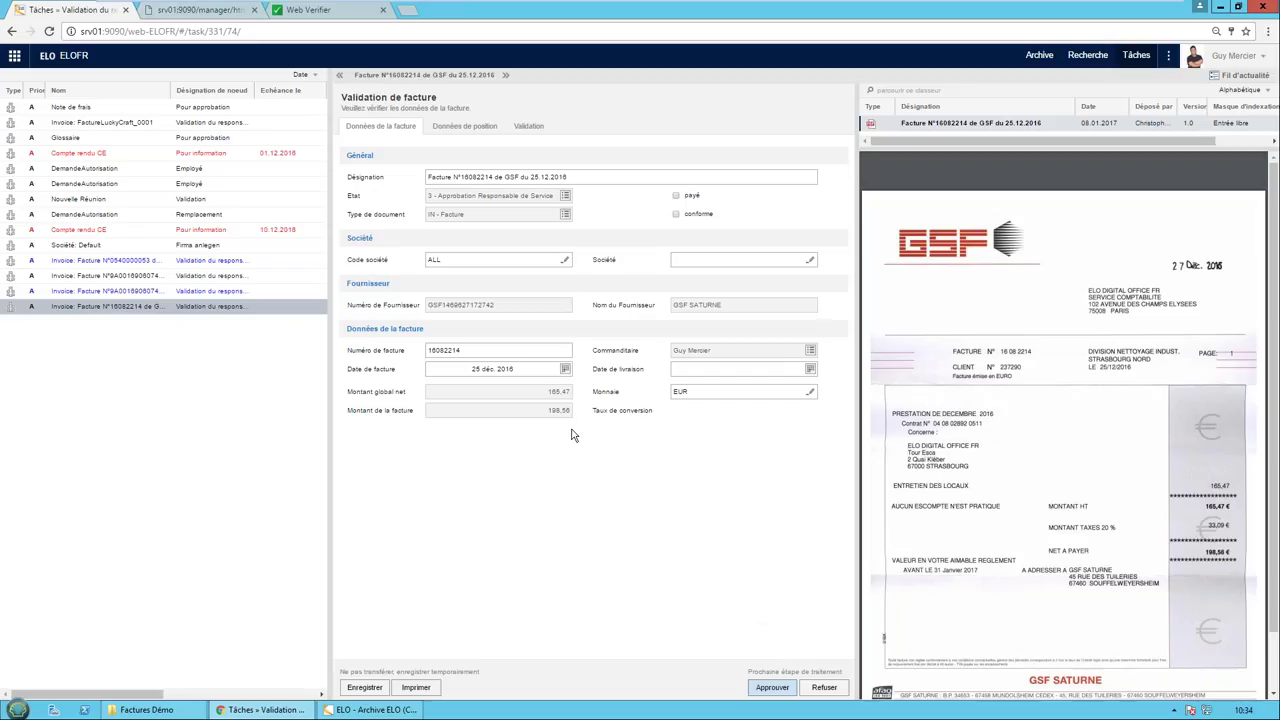
pyautogui.click(484, 130)
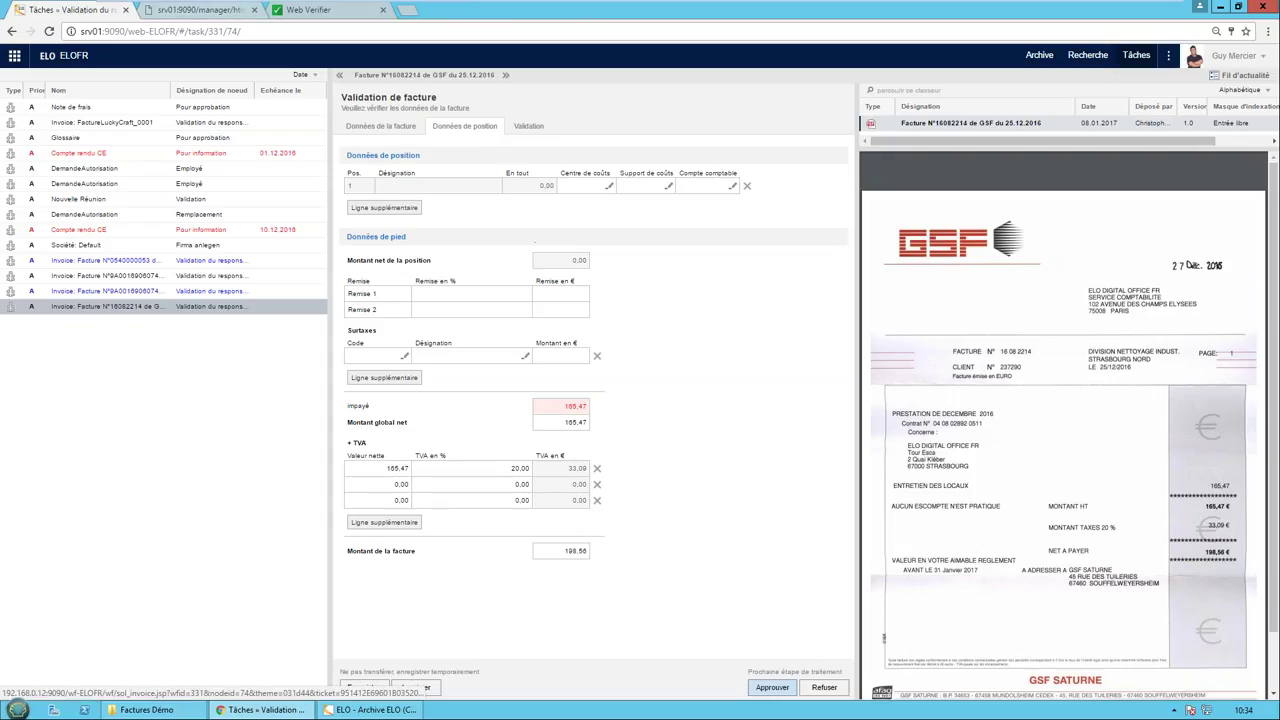
pyautogui.click(529, 126)
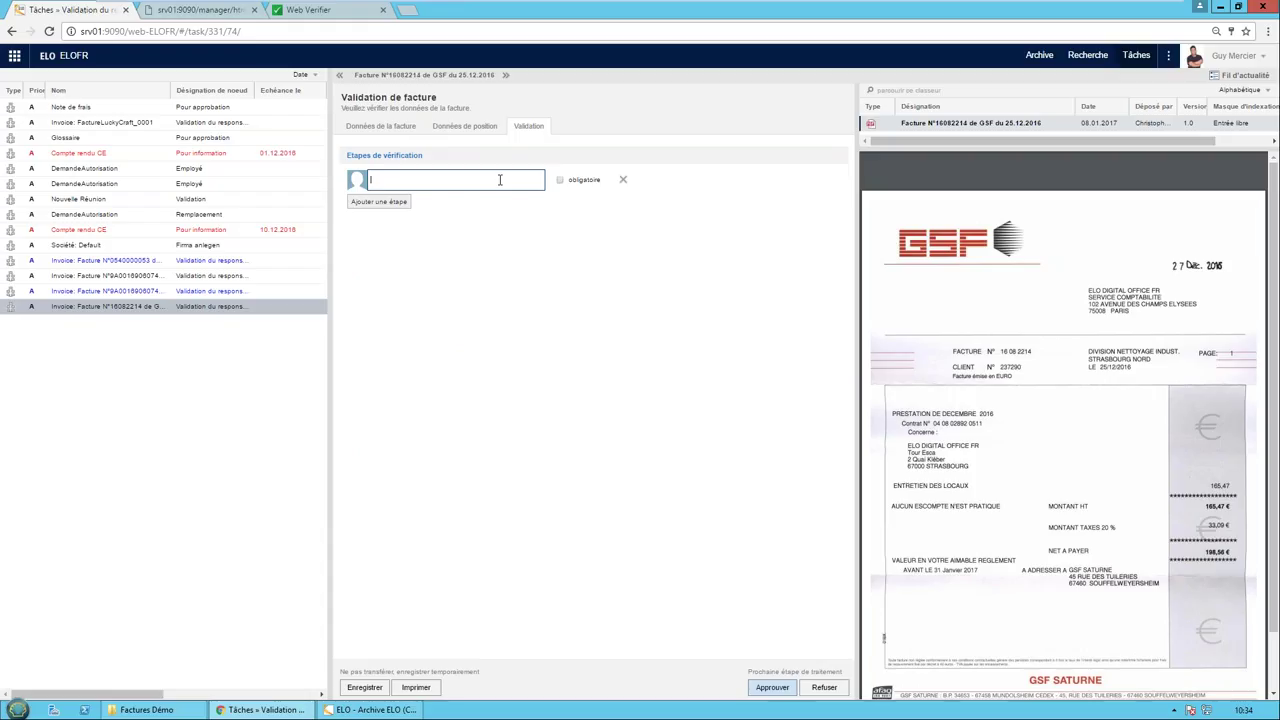
# Step: Enter a colleague's name as a verification step, clear it, and return to the invoice data
pyautogui.write('ob')
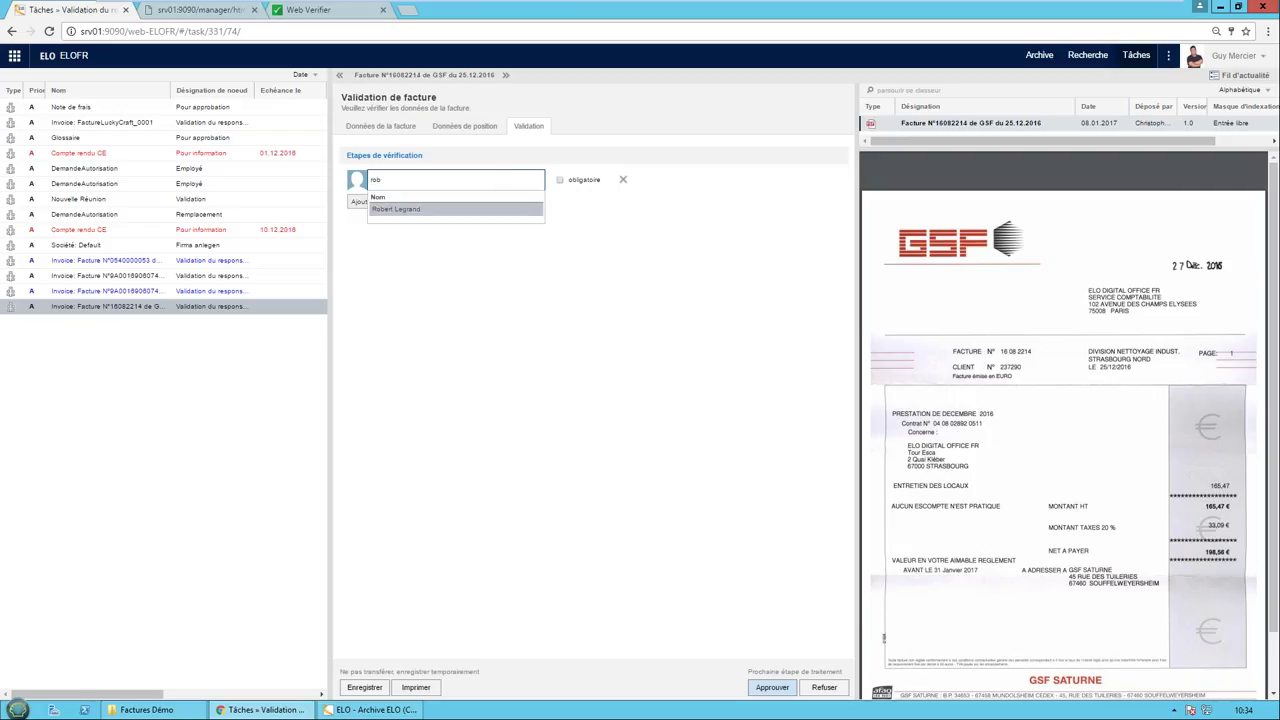
pyautogui.press('Return')
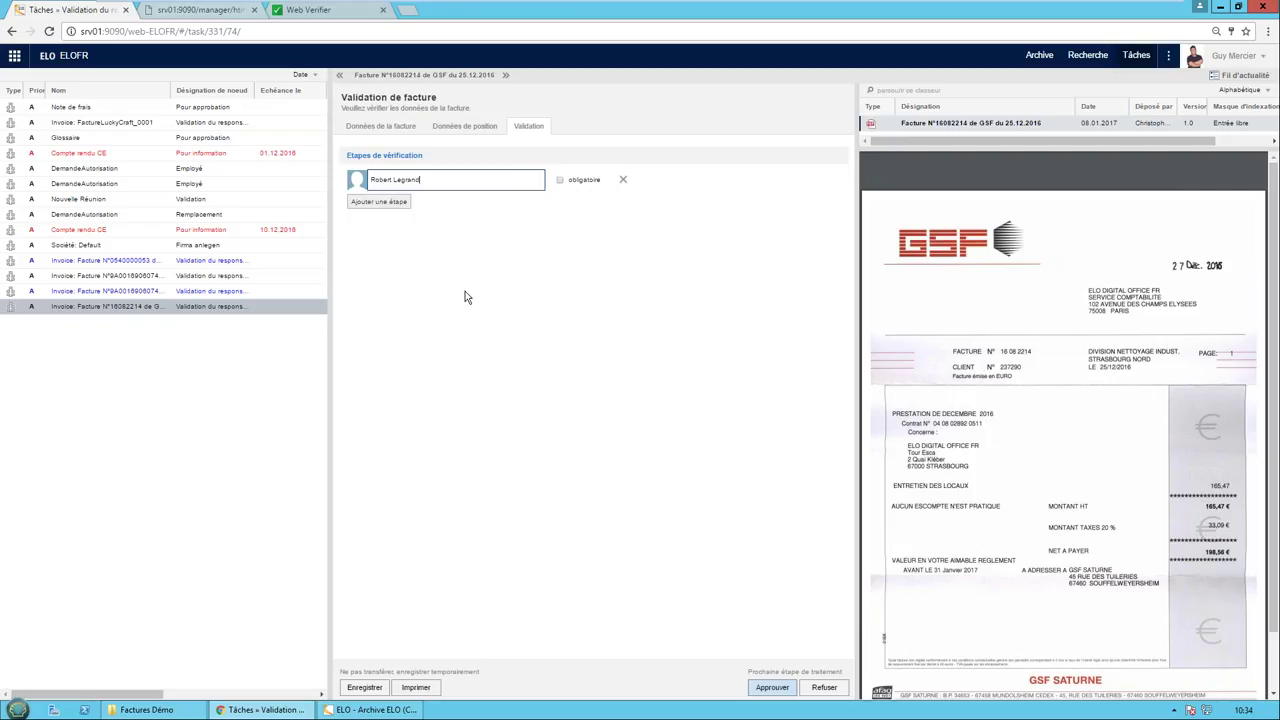
pyautogui.tripleClick(457, 181)
pyautogui.press('BackSpace')
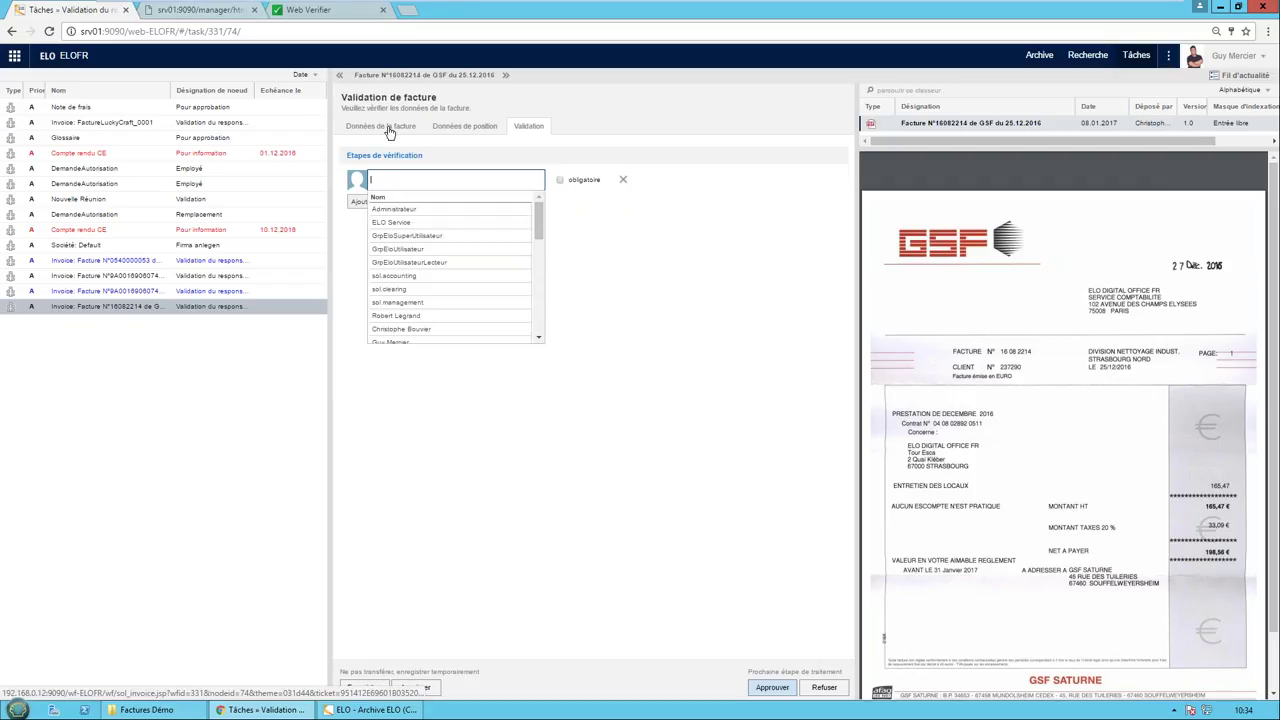
pyautogui.click(389, 130)
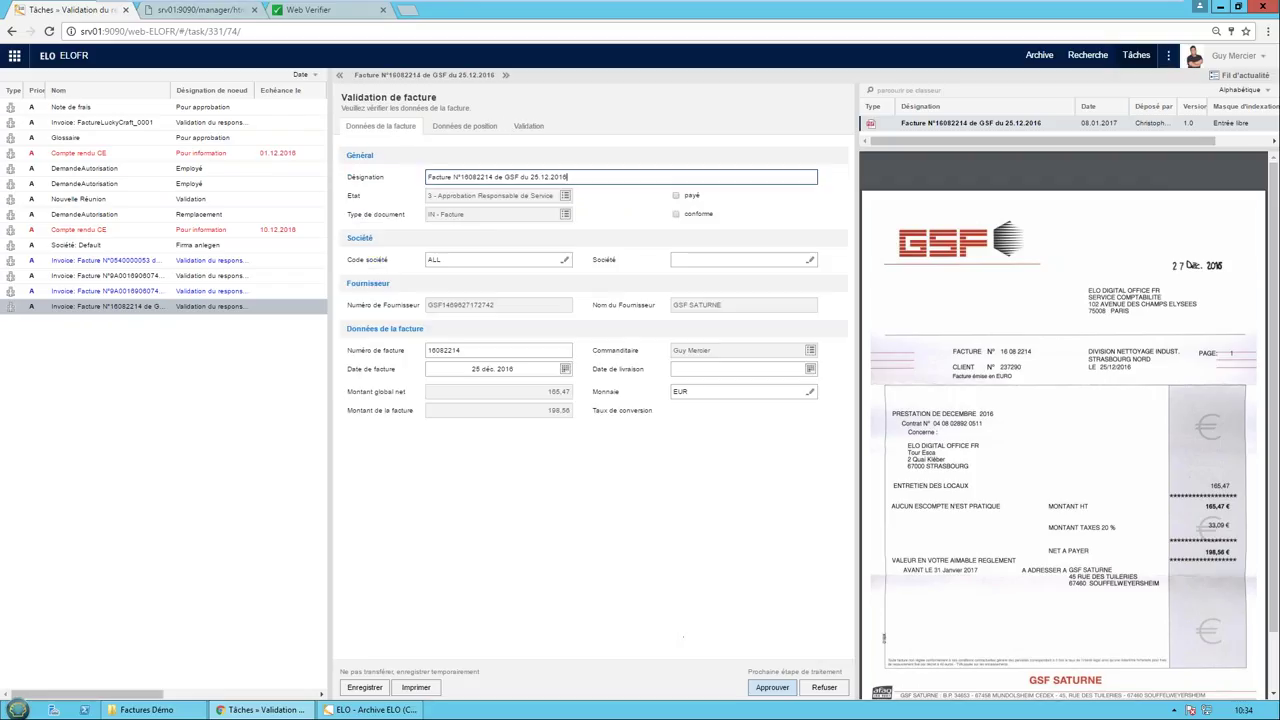
# Step: Try to approve GSF invoice 16082214, overwriting the other user's changes to the form
pyautogui.click(779, 690)
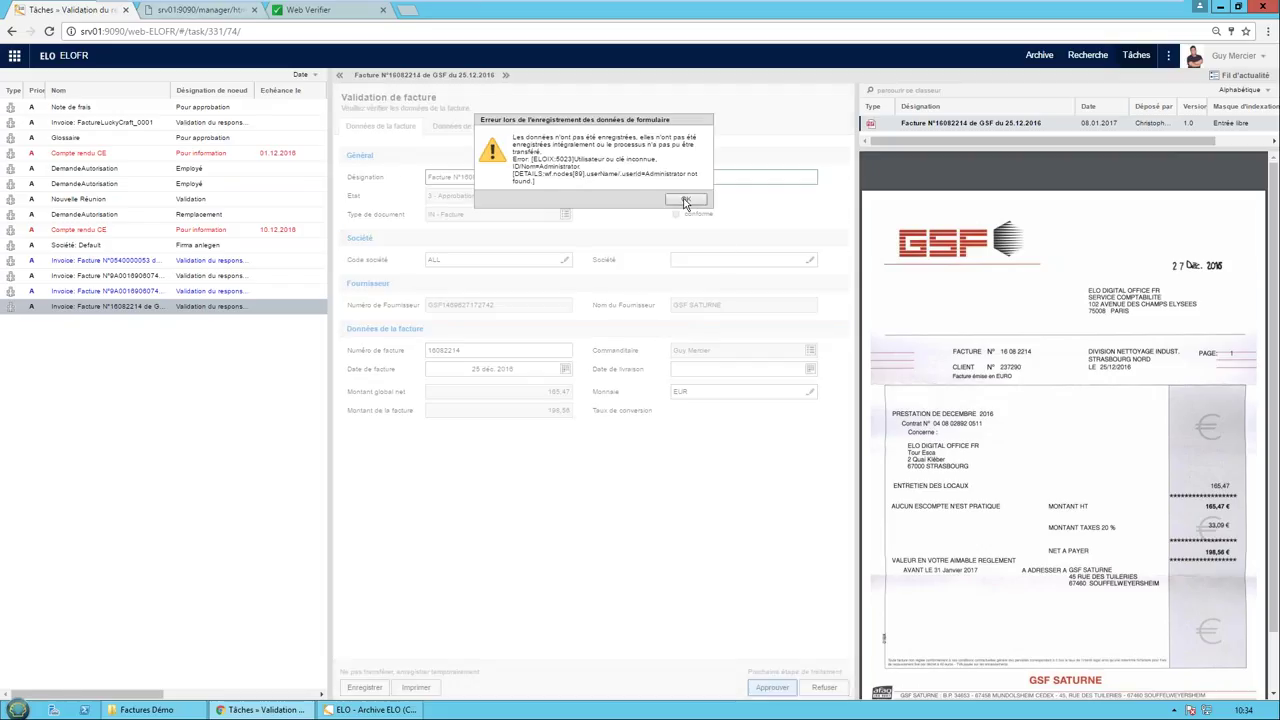
pyautogui.click(685, 199)
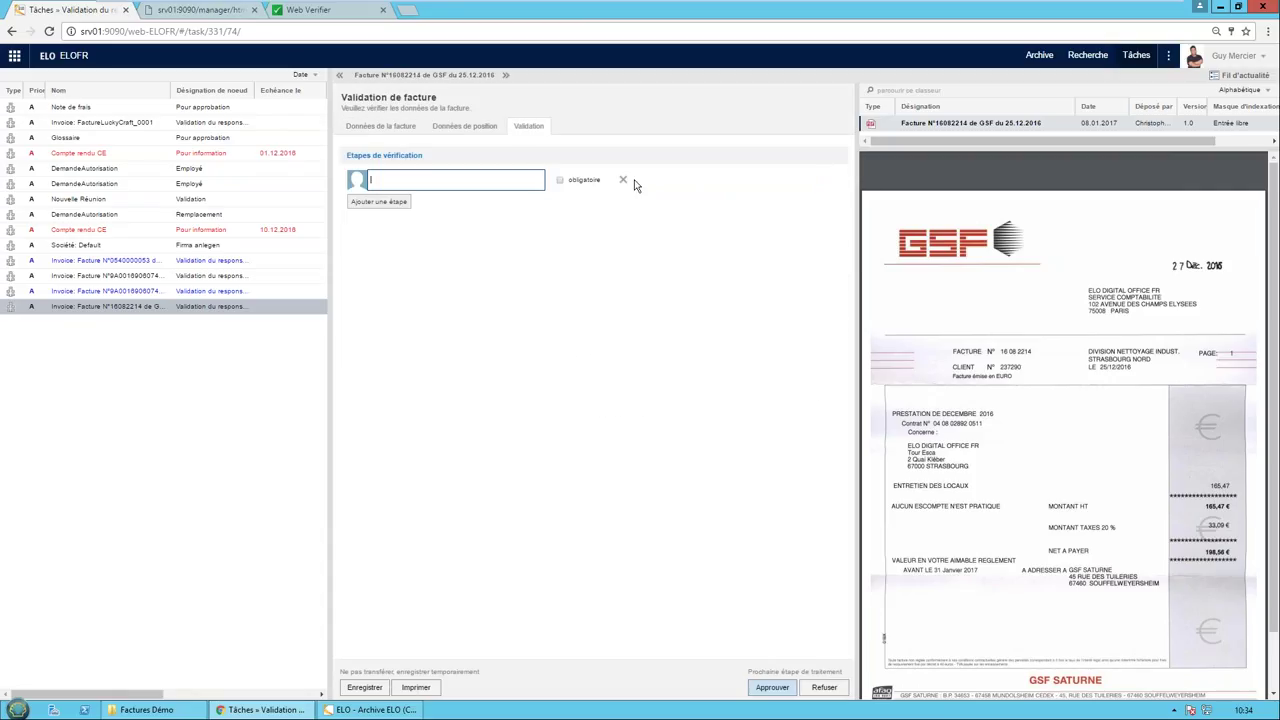
pyautogui.click(772, 687)
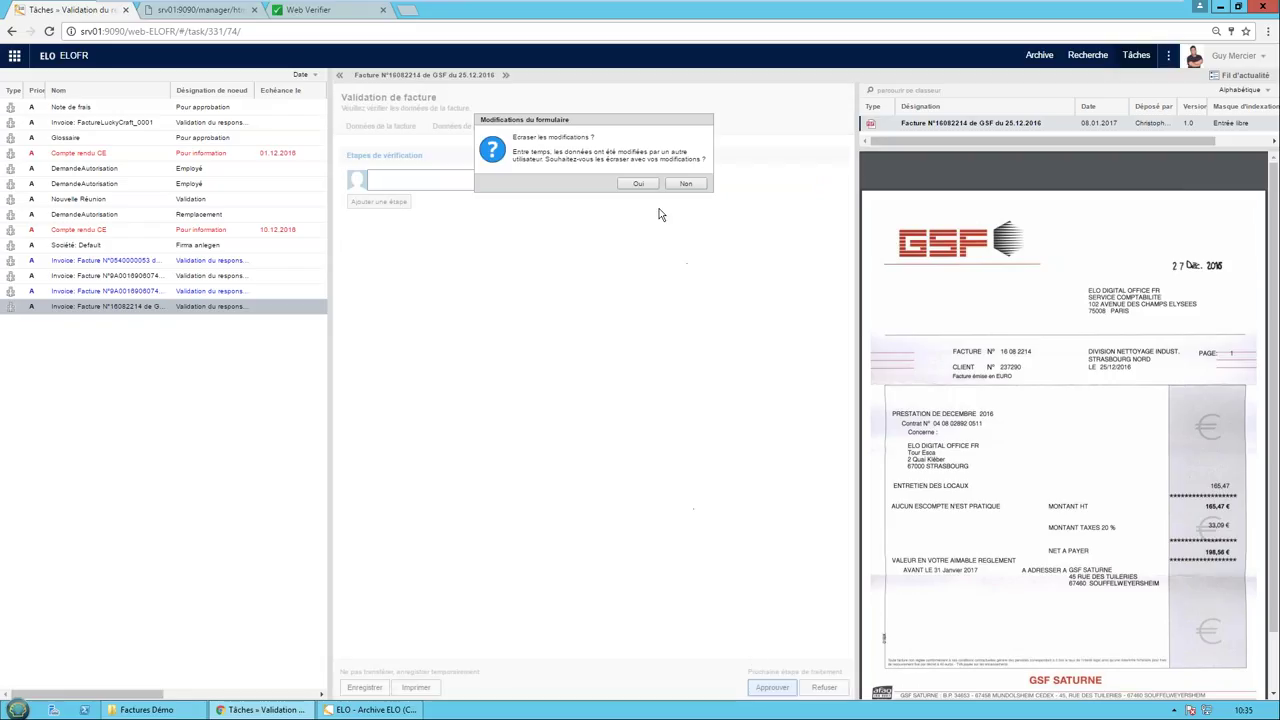
pyautogui.click(639, 184)
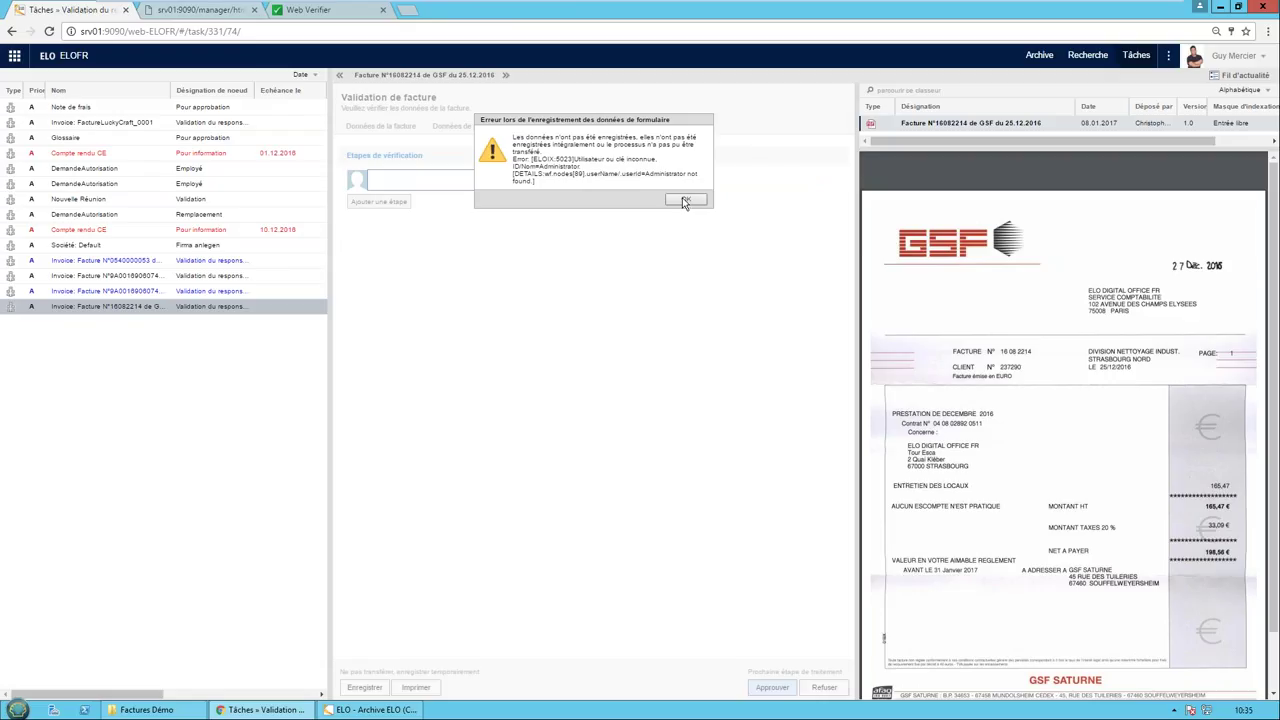
pyautogui.click(684, 200)
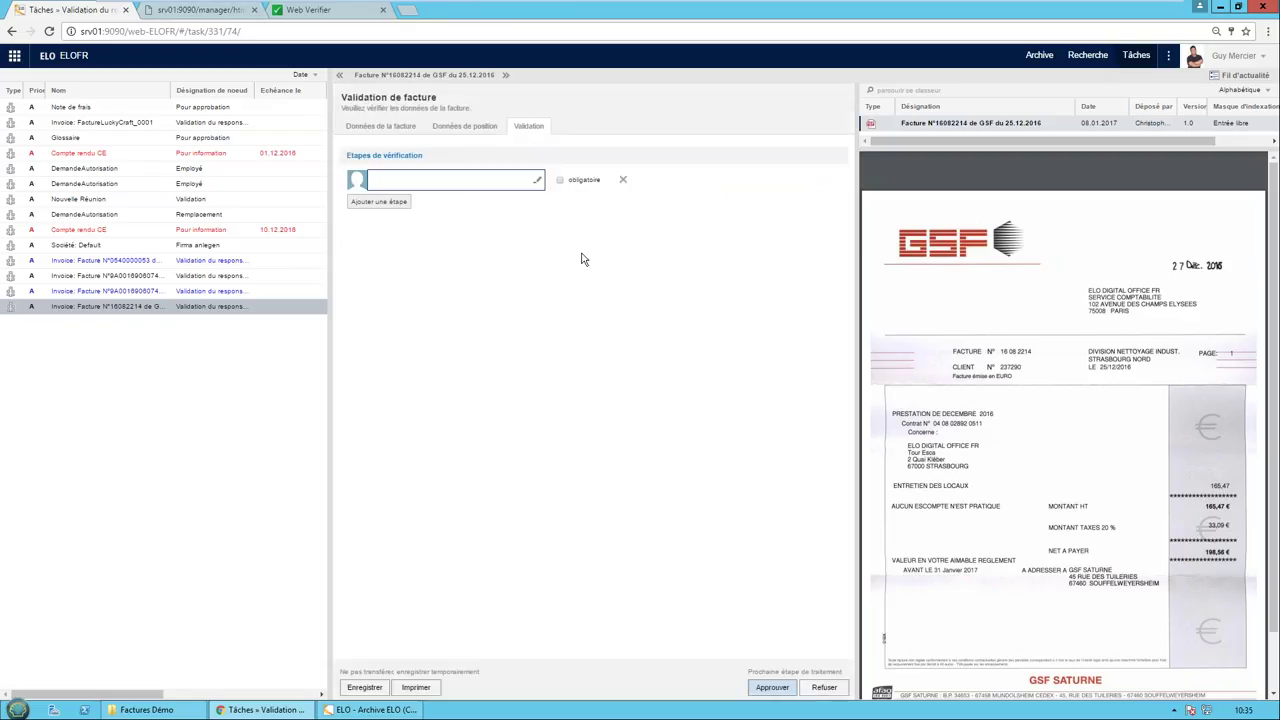
pyautogui.click(251, 292)
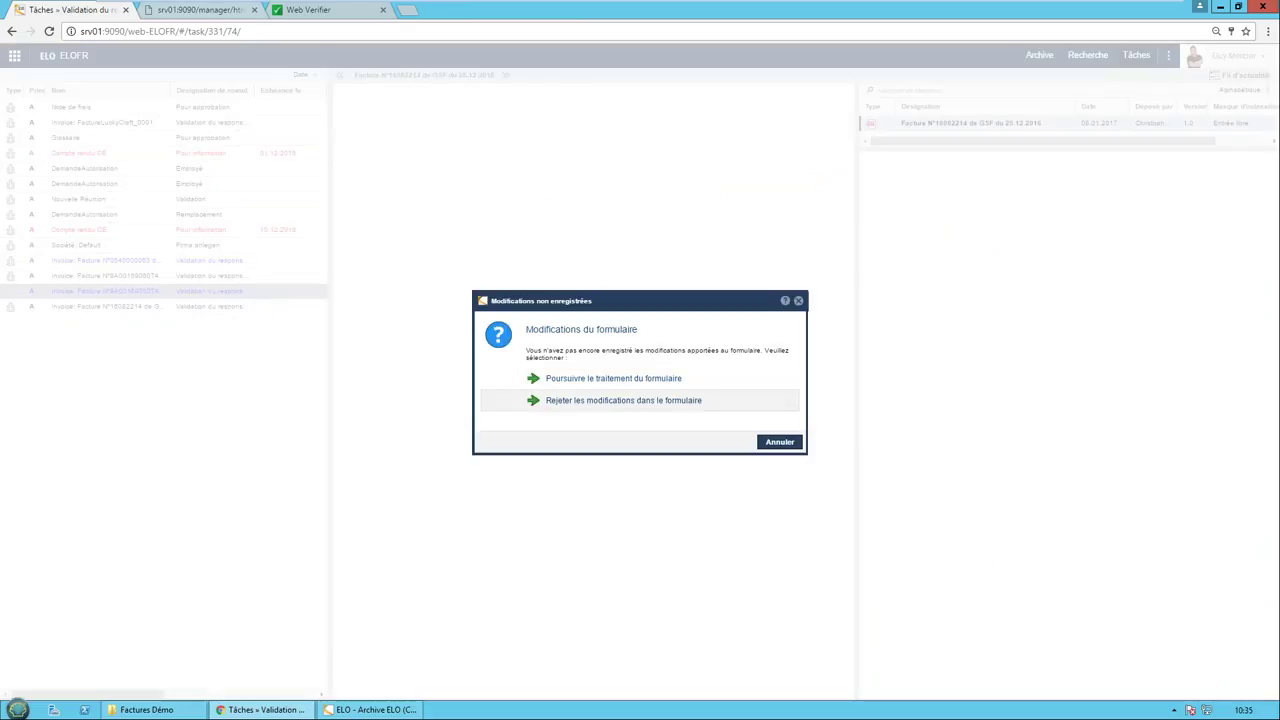
pyautogui.click(623, 400)
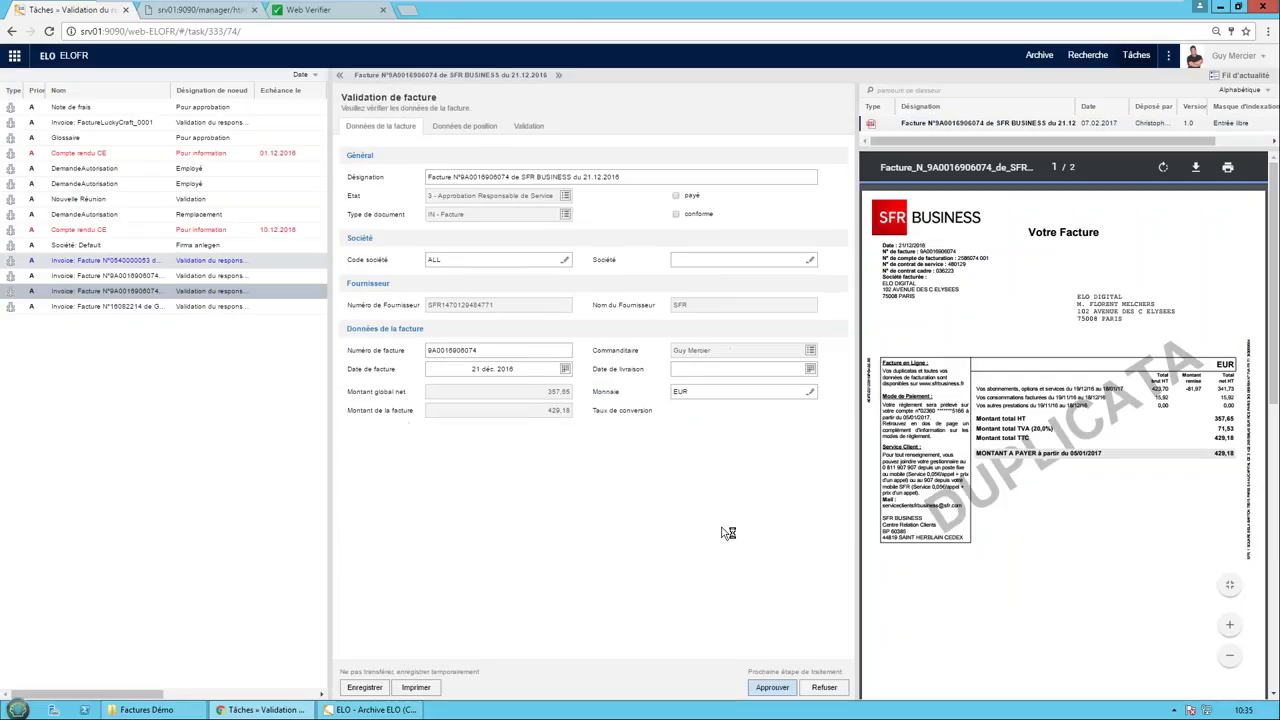
pyautogui.click(781, 692)
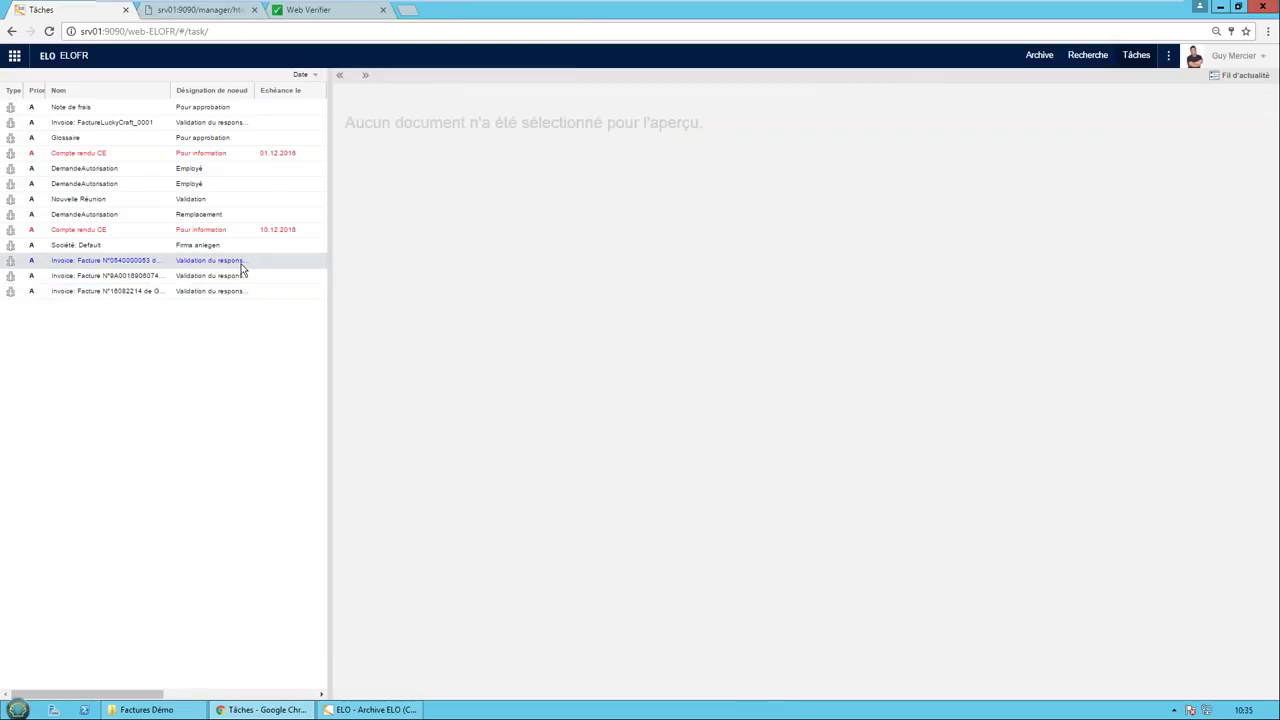
pyautogui.click(198, 296)
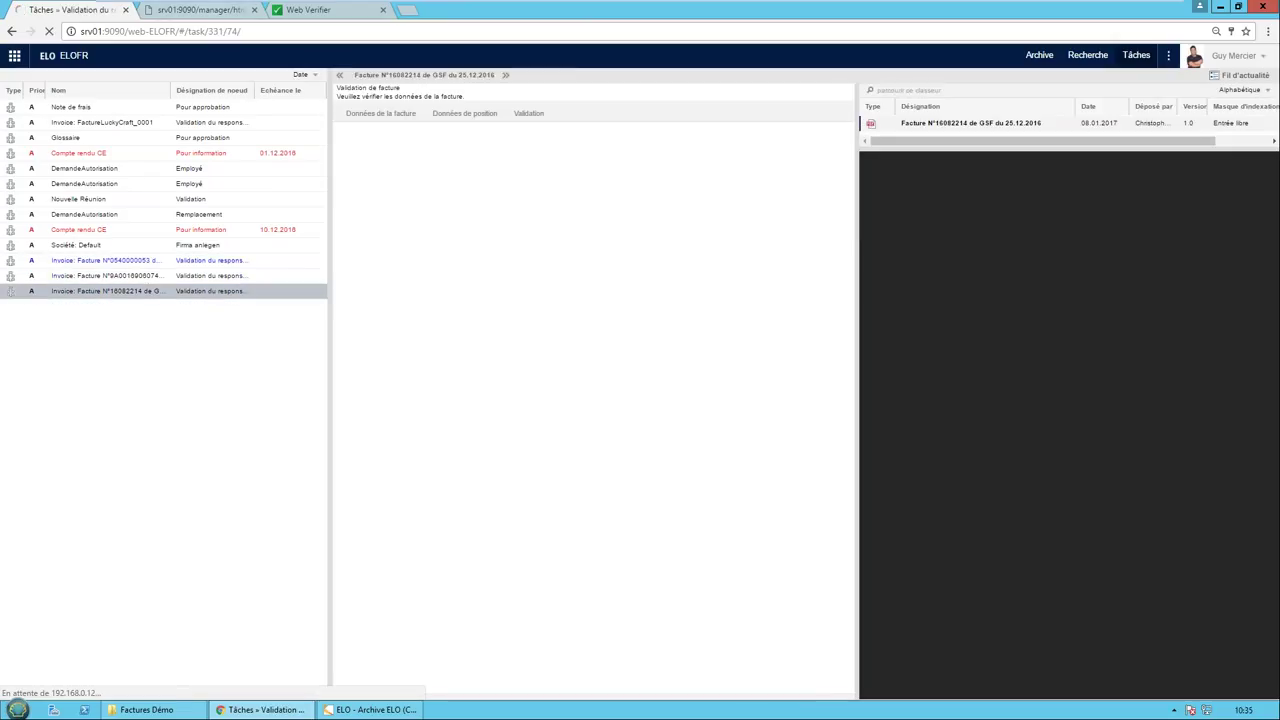
pyautogui.click(772, 687)
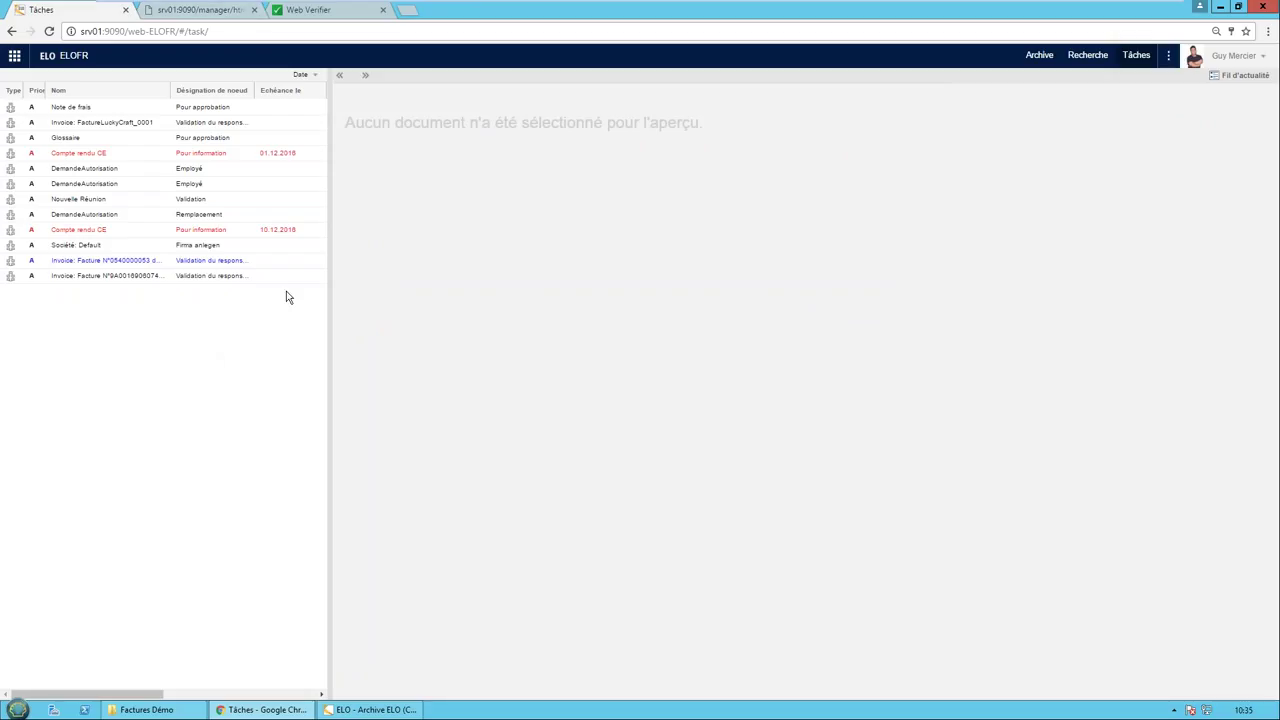
# Step: Switch to PowerPoint to show the invoice processing slide again, and return to the virtual machine in full screen
pyautogui.moveTo(643, 4)
pyautogui.click(1162, 12)
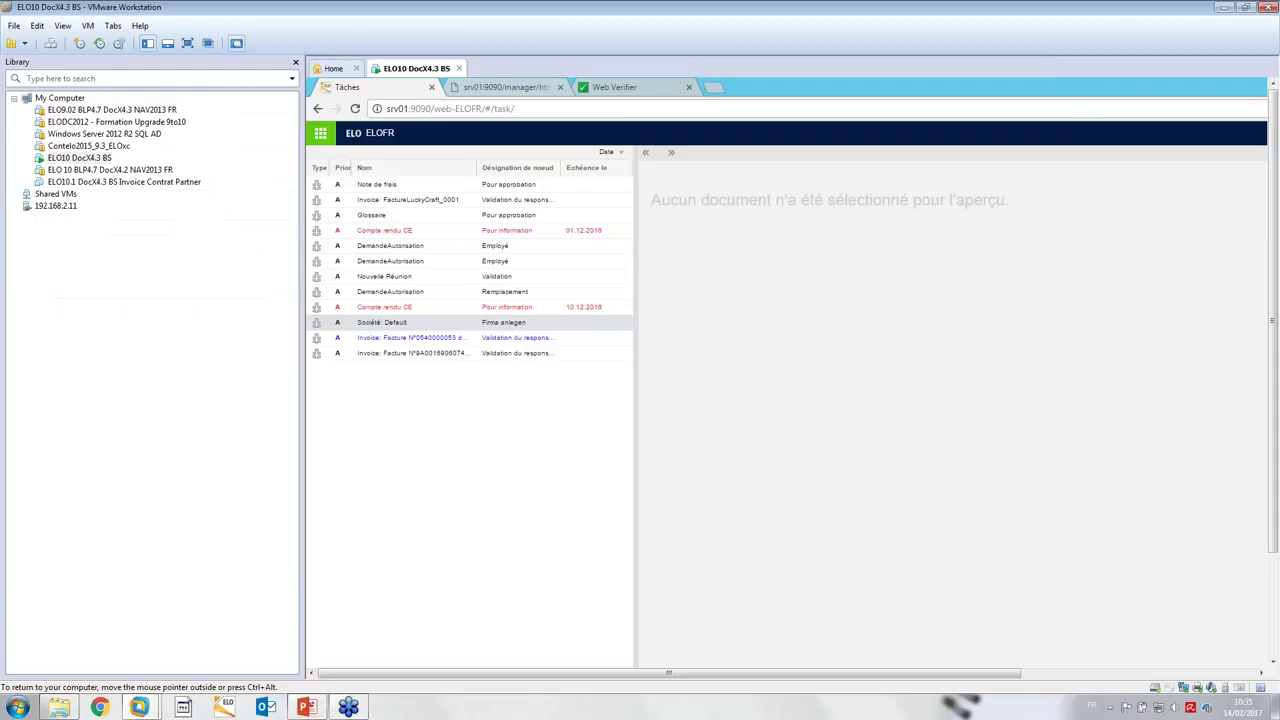
pyautogui.click(306, 707)
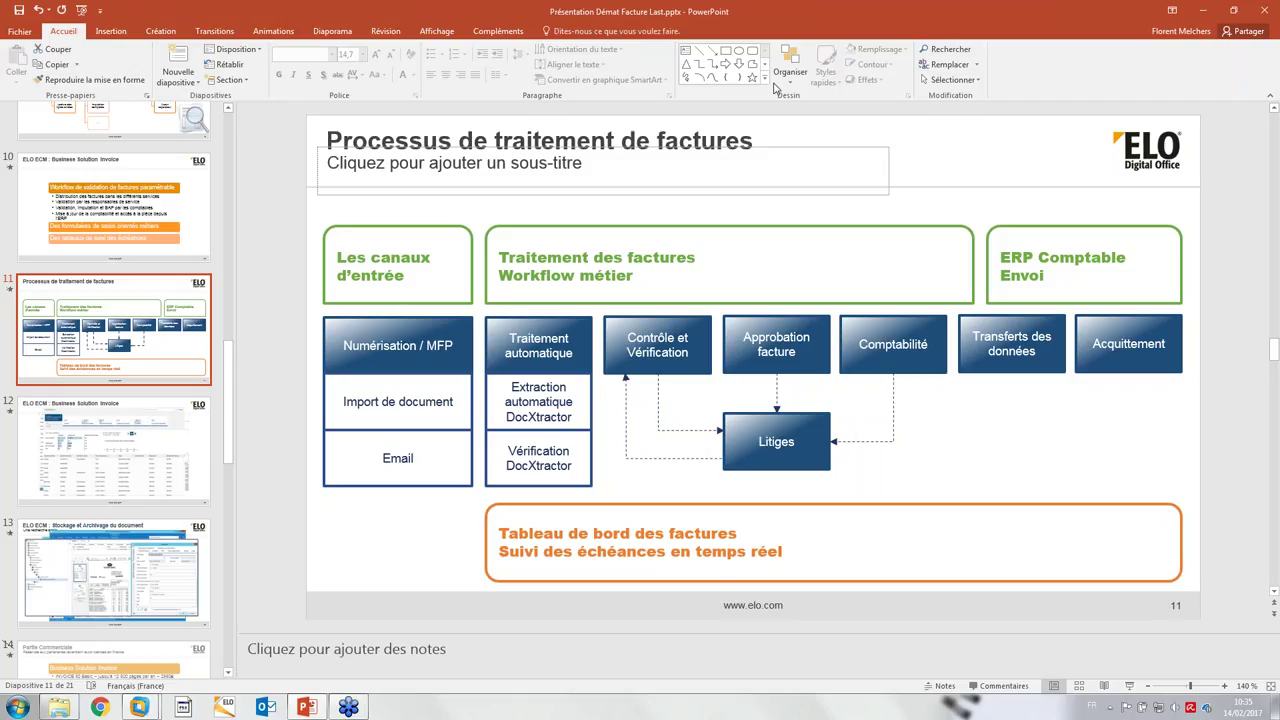
pyautogui.moveTo(140, 707)
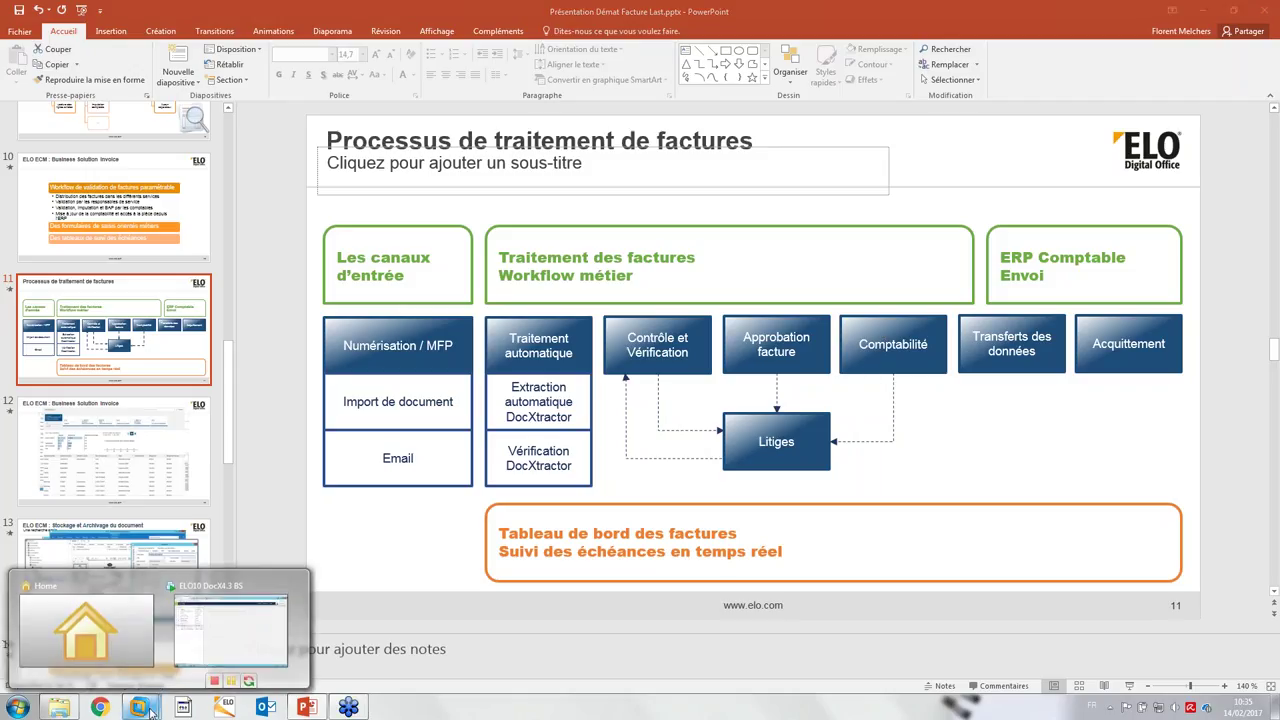
pyautogui.click(250, 650)
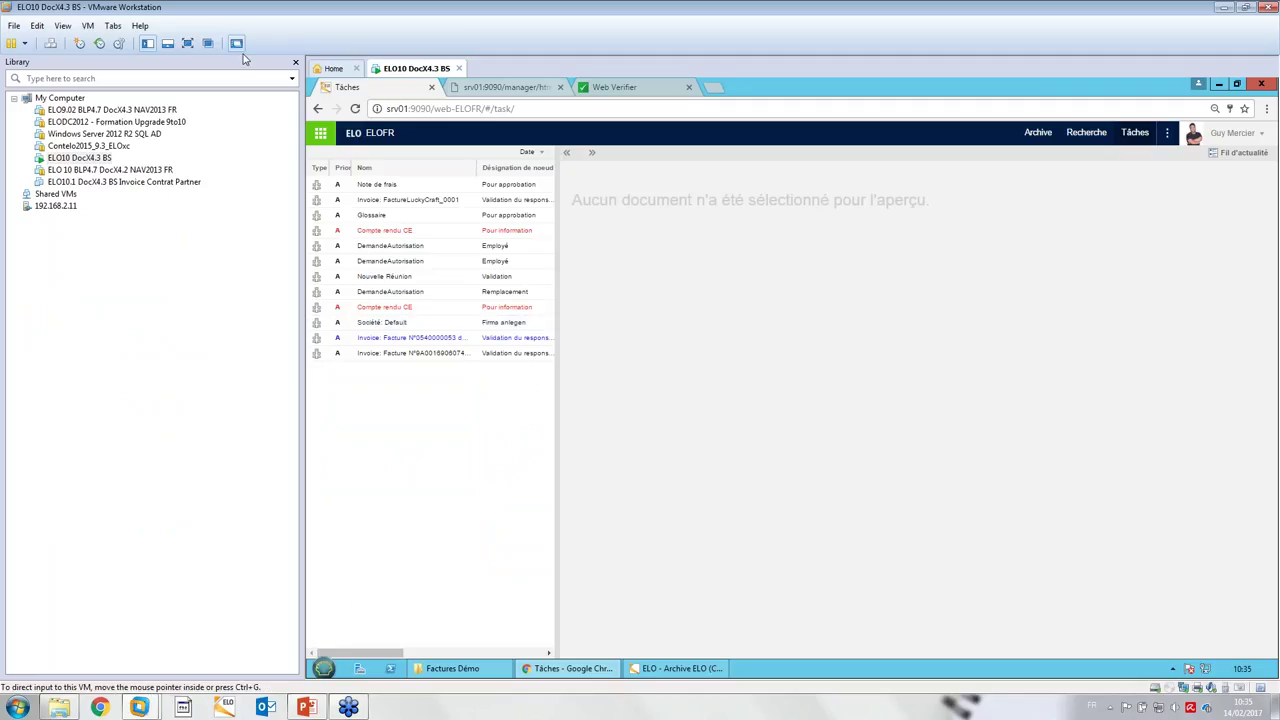
pyautogui.click(207, 43)
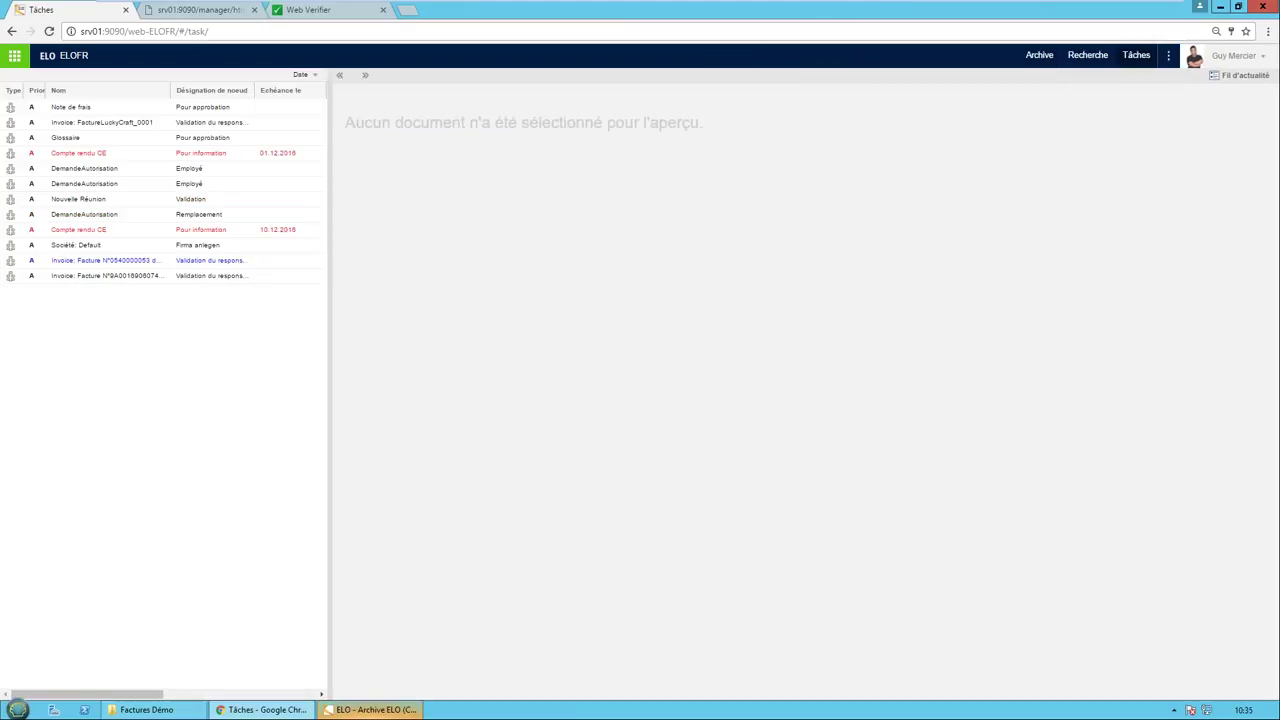
# Step: Switch to the ELO Archive client and accept the second-to-last task, the accounting data entry for GSF invoice 16082214
pyautogui.click(365, 709)
pyautogui.click(147, 526)
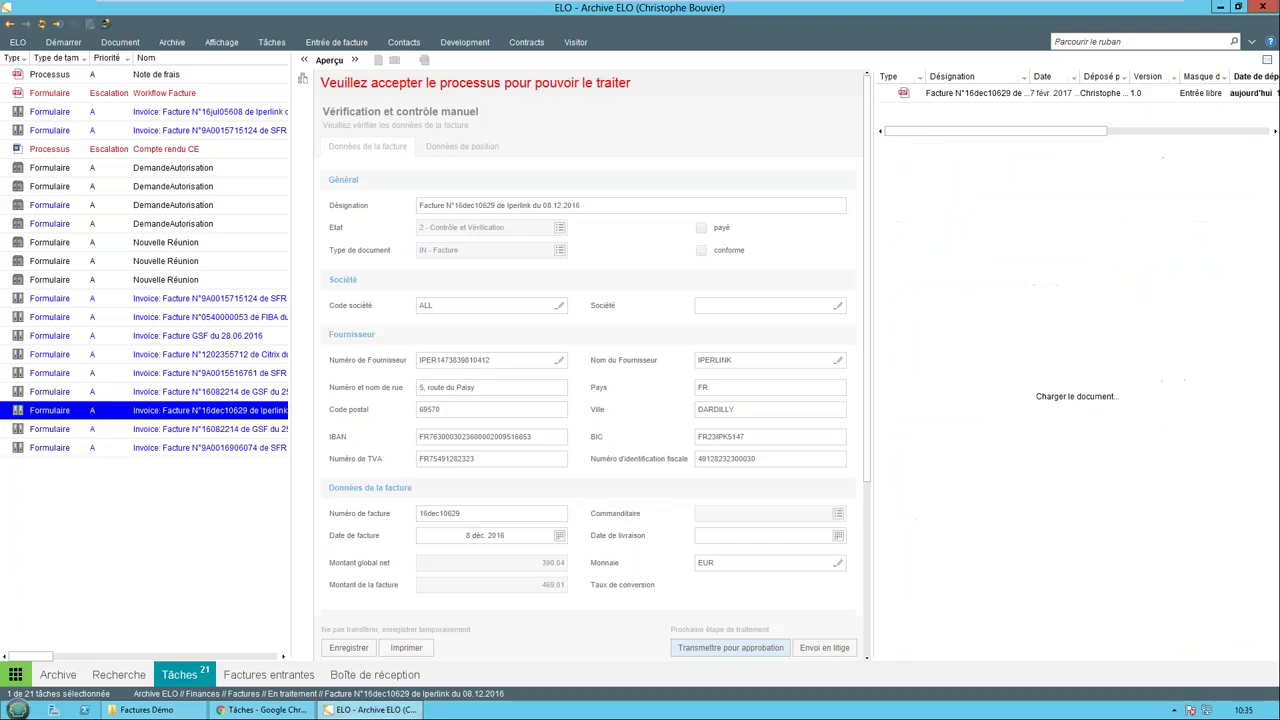
pyautogui.click(247, 432)
pyautogui.click(245, 449)
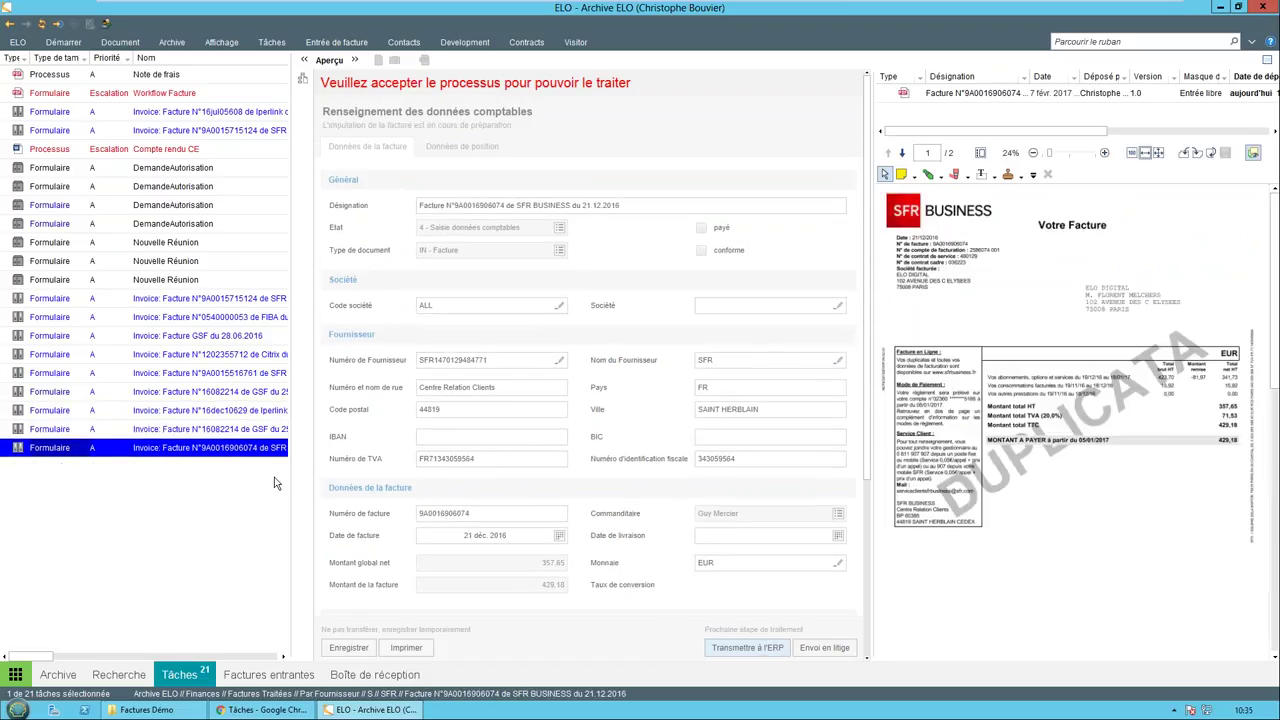
pyautogui.moveTo(293, 486); pyautogui.dragTo(306, 486)
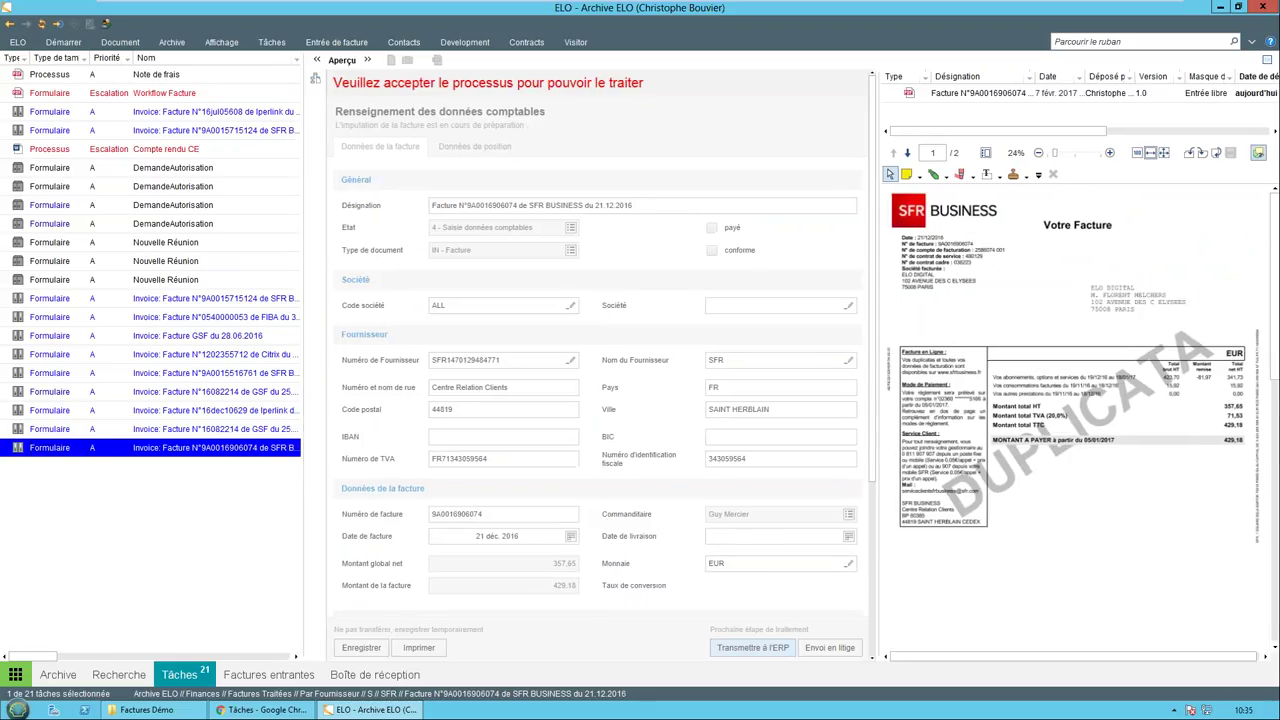
pyautogui.click(230, 431)
pyautogui.rightClick(231, 432)
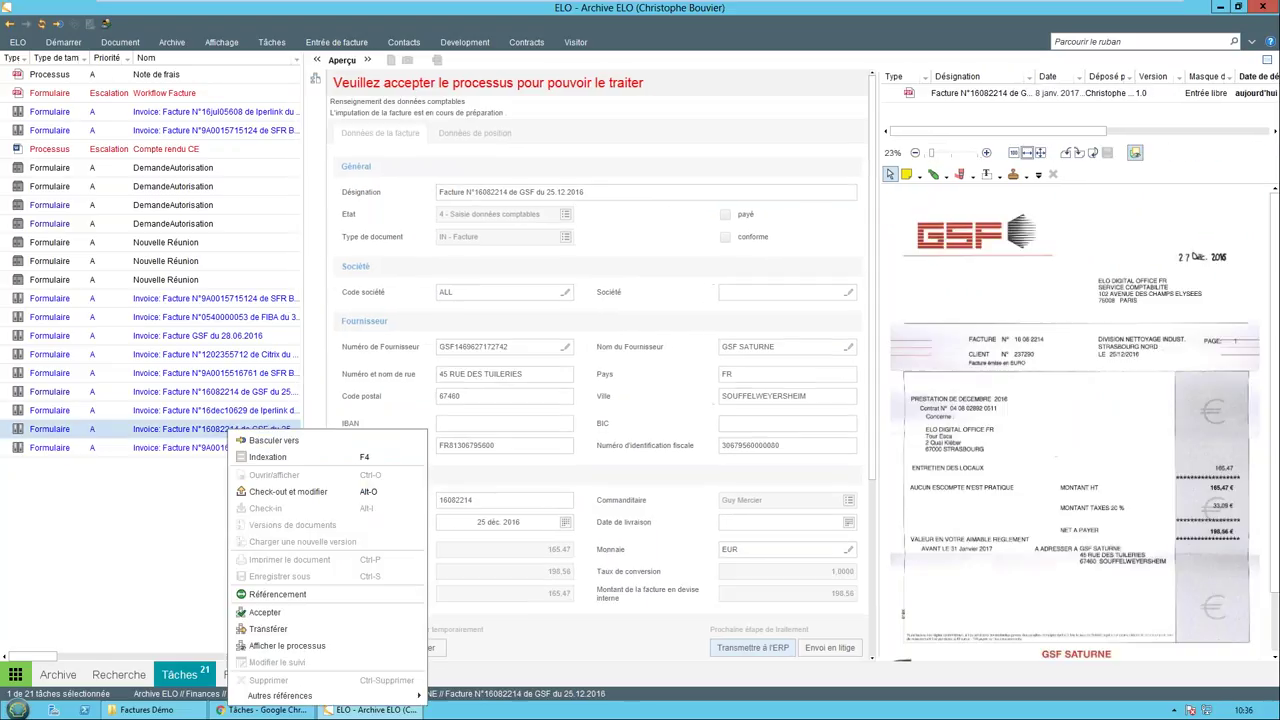
pyautogui.click(265, 612)
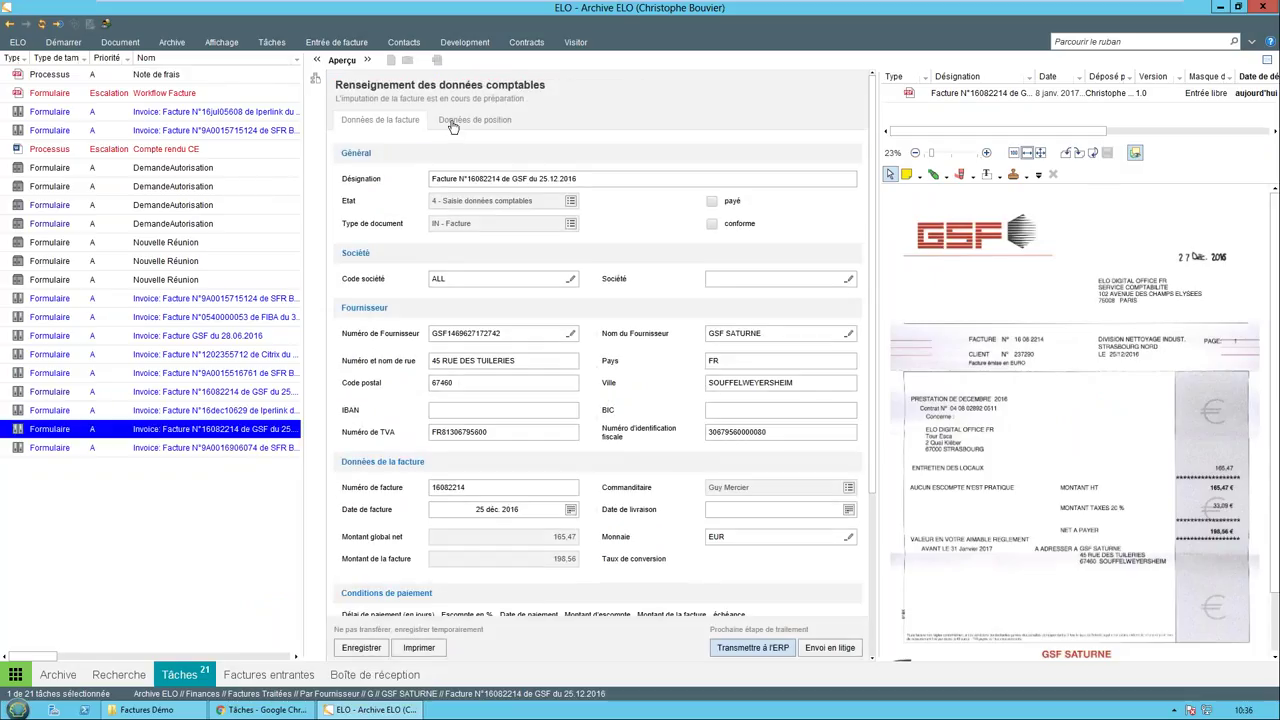
# Step: In the invoice's position data, set line 1 to cost centre 60512365 (Test description) and accounting account 28181021
pyautogui.click(450, 123)
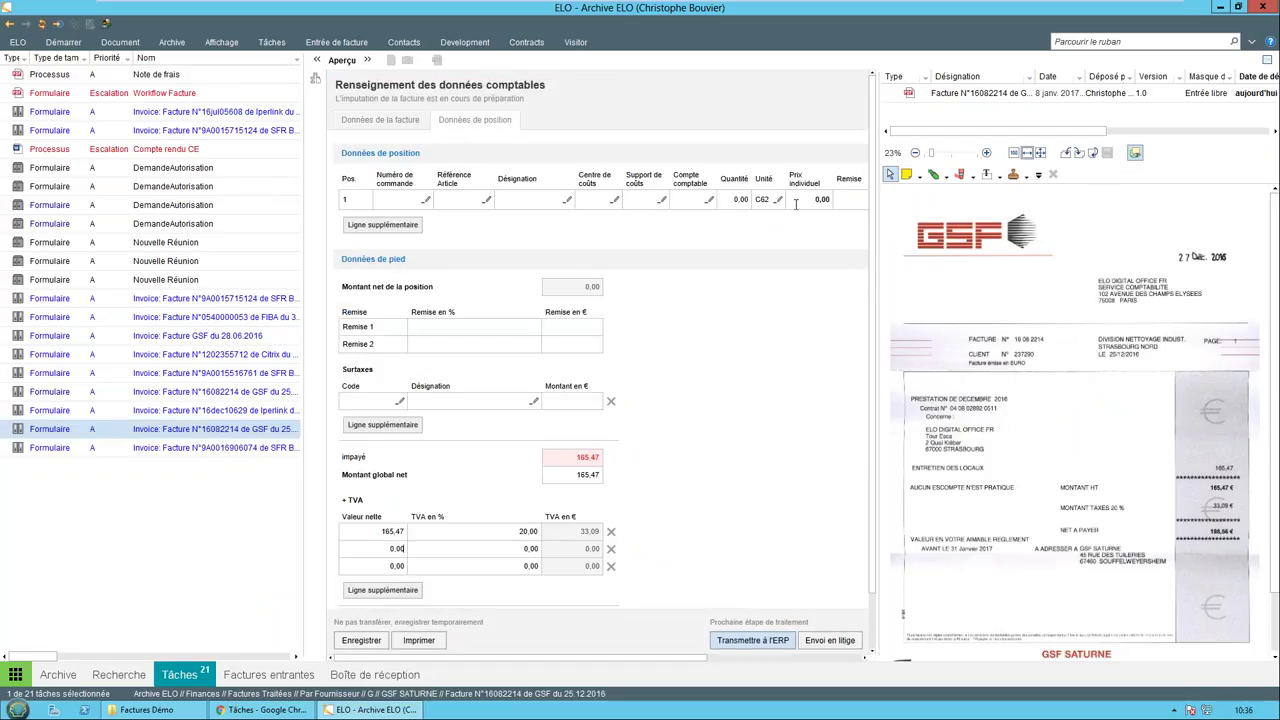
pyautogui.moveTo(672, 660); pyautogui.dragTo(815, 683)
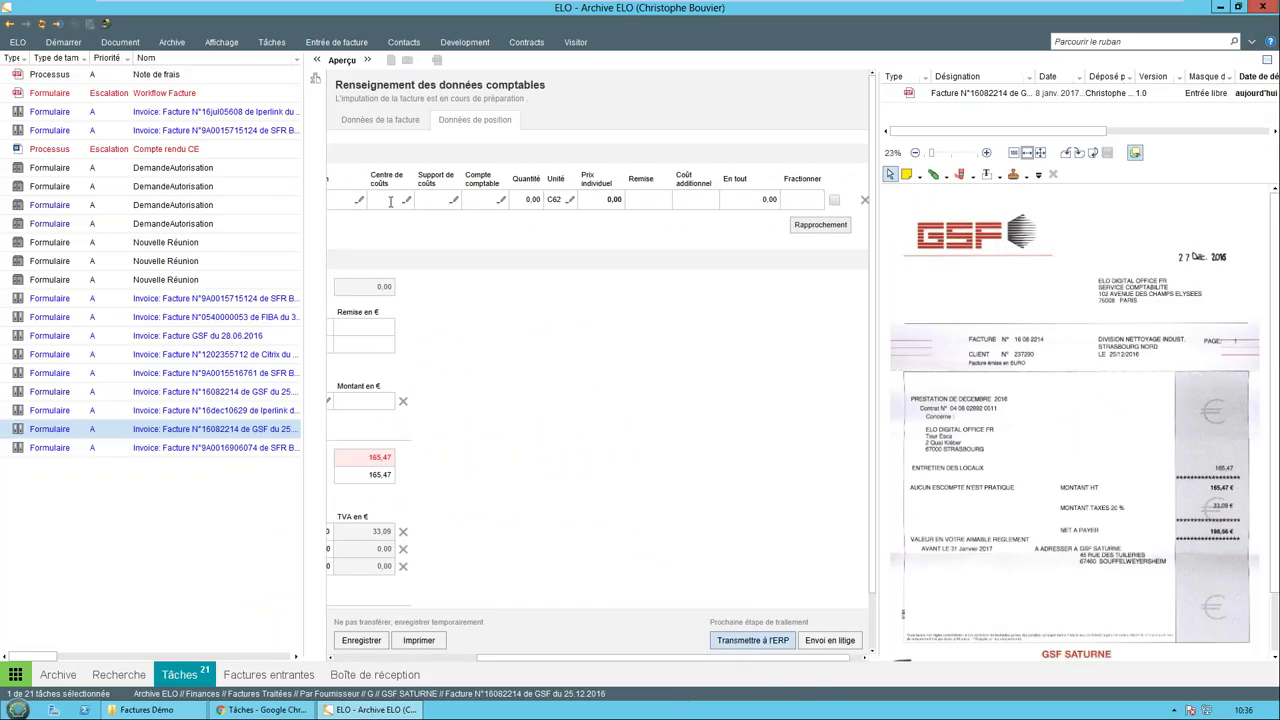
pyautogui.press('BackSpace')
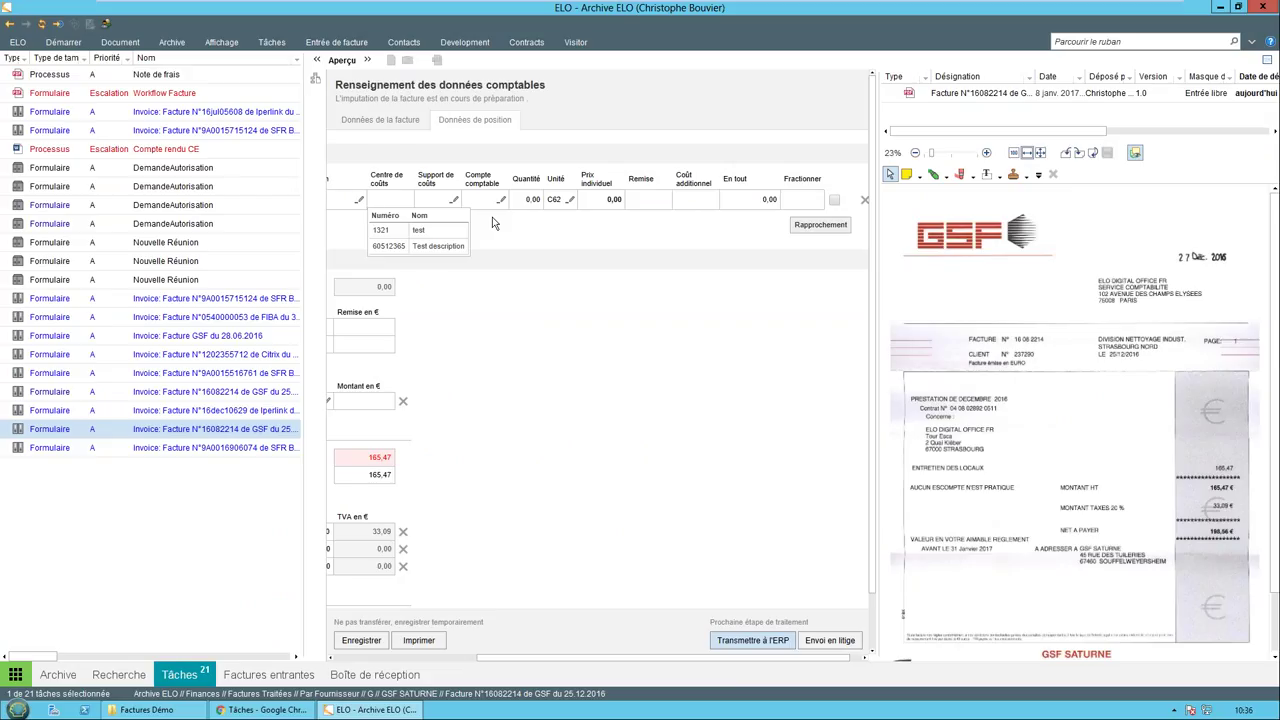
pyautogui.click(455, 246)
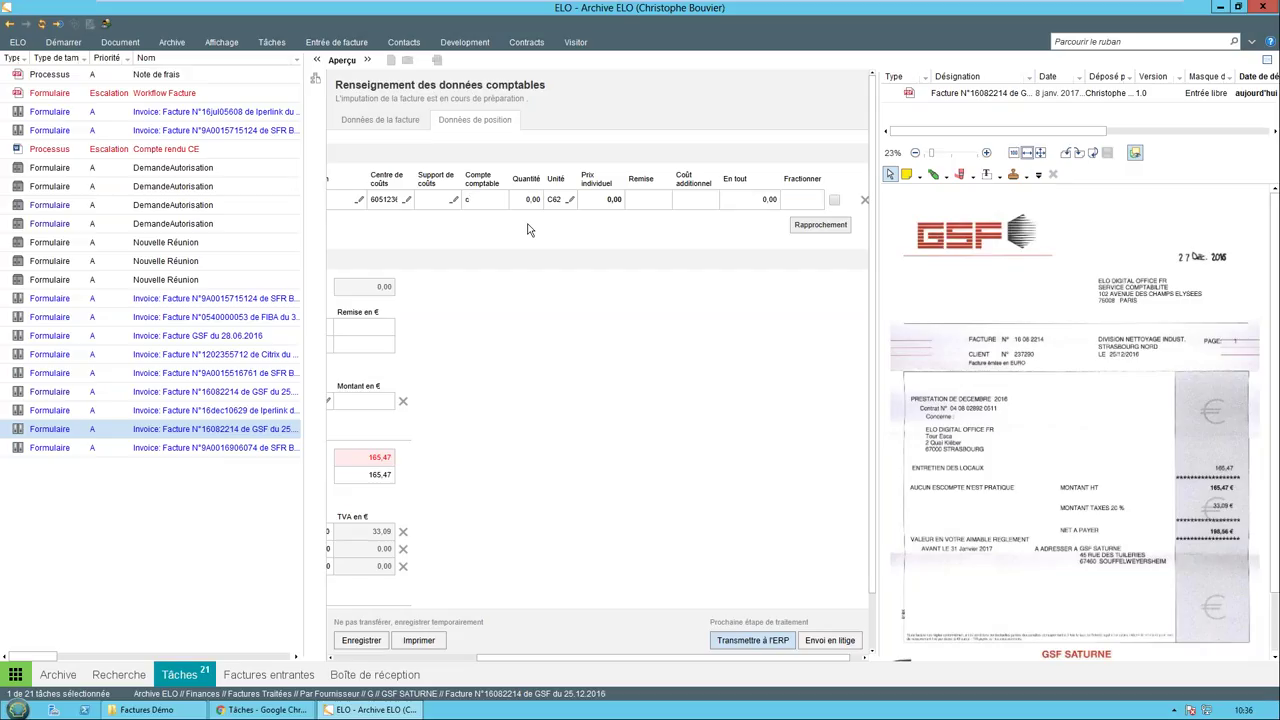
pyautogui.press('Down')
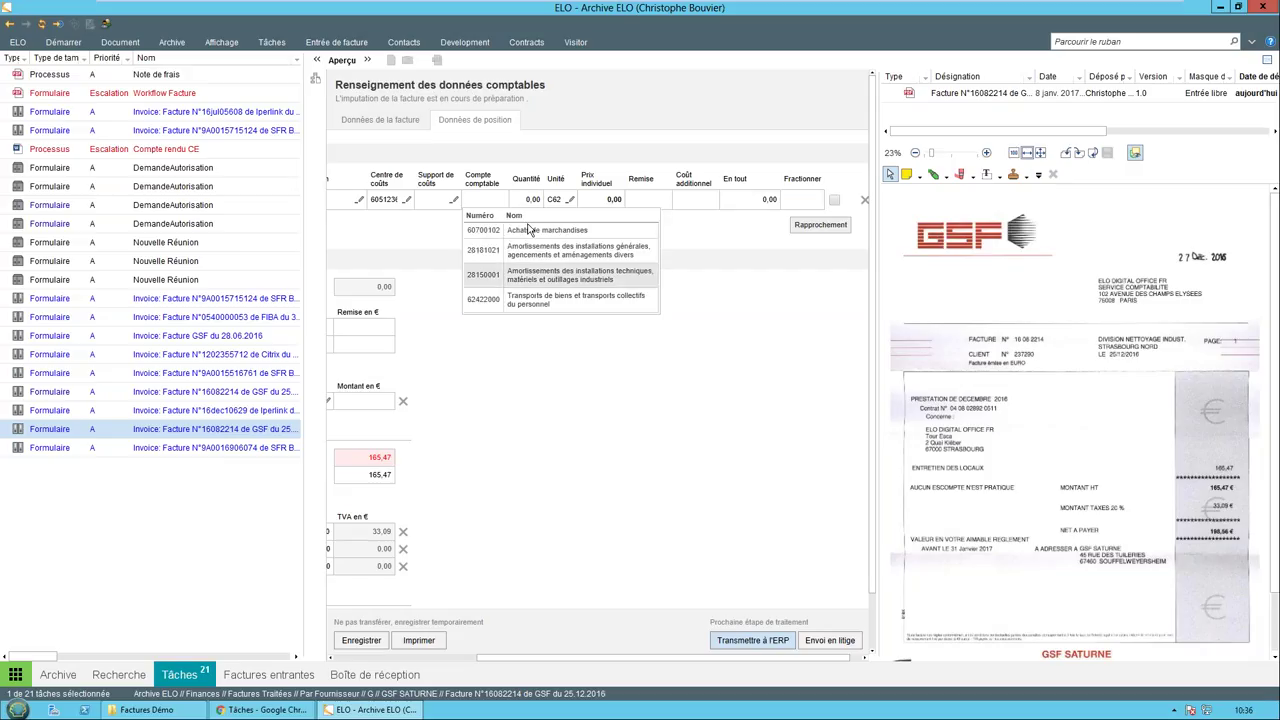
pyautogui.press('Up')
pyautogui.press('Return')
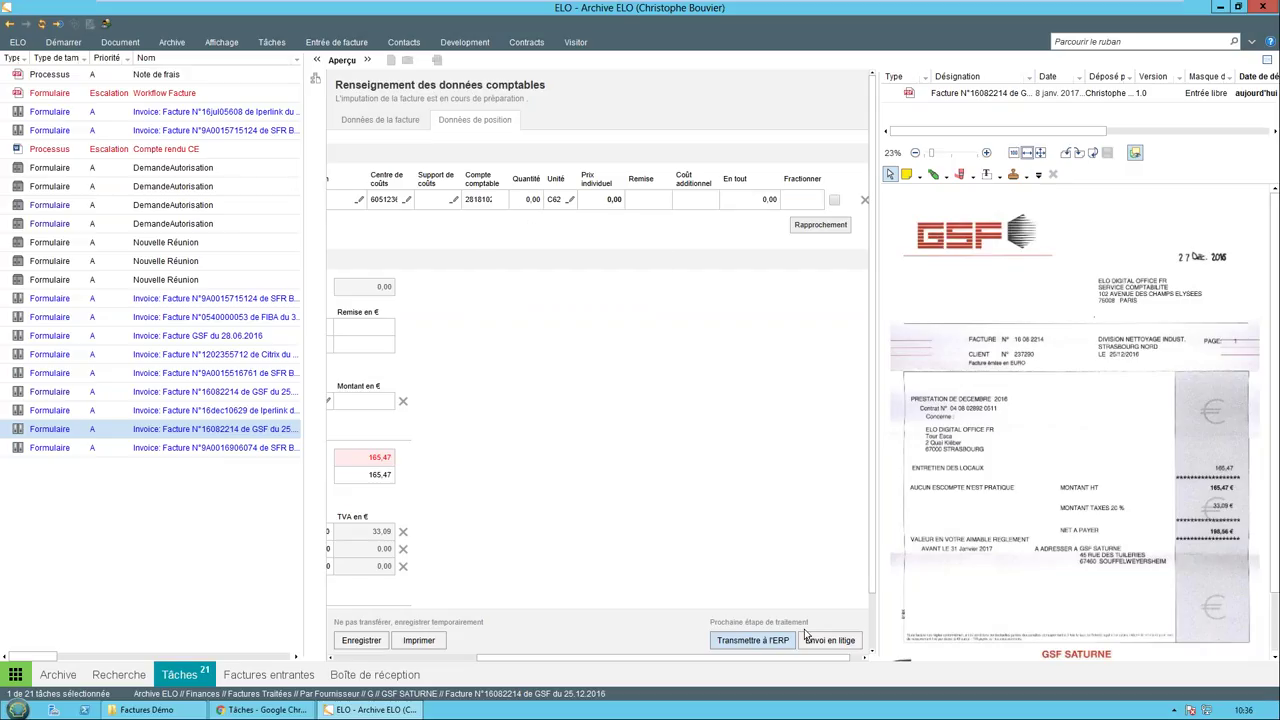
# Step: Review the full position line of GSF invoice 16082214 and transmit the invoice to the ERP
pyautogui.moveTo(548, 662); pyautogui.dragTo(393, 656)
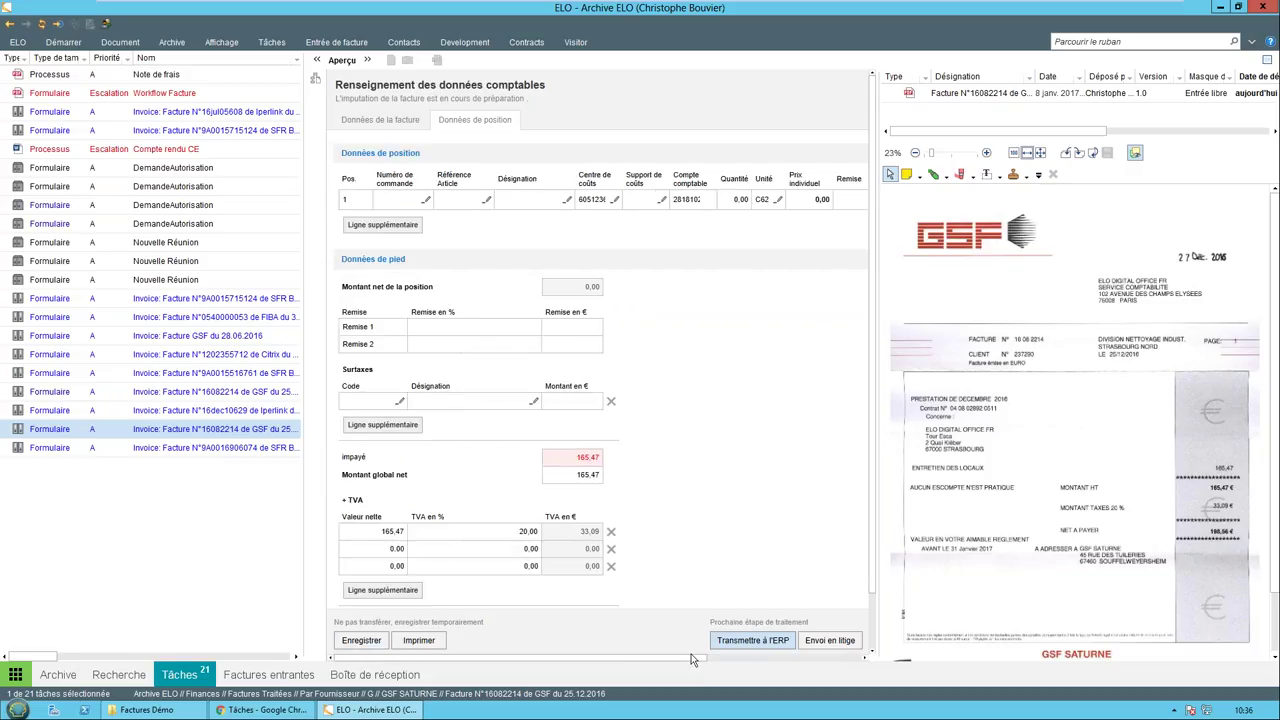
pyautogui.moveTo(703, 663); pyautogui.dragTo(800, 676)
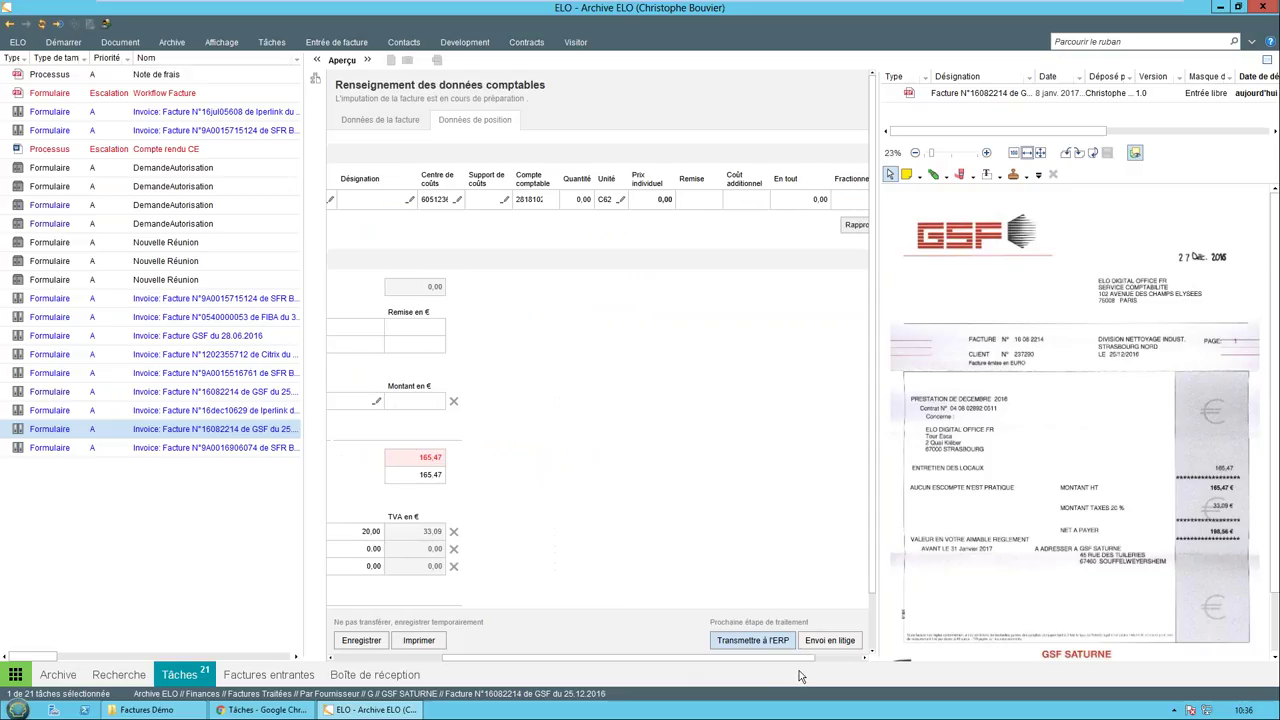
pyautogui.moveTo(652, 660); pyautogui.dragTo(527, 661)
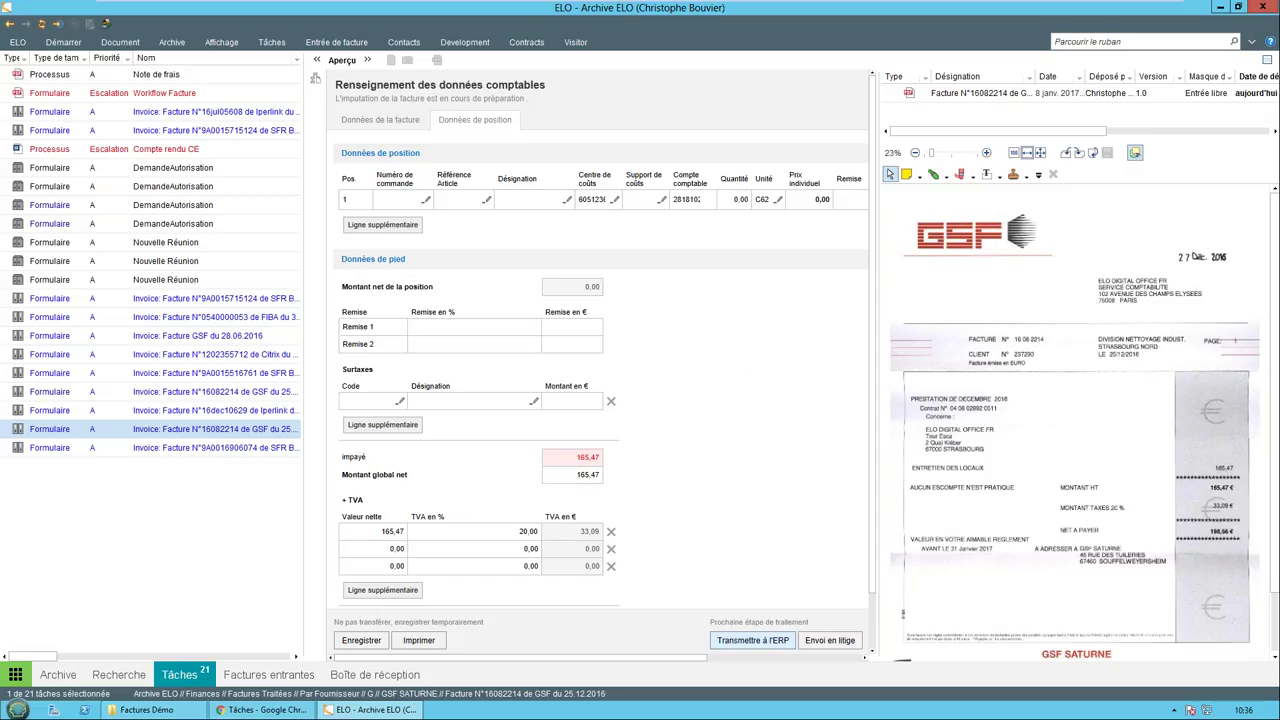
pyautogui.click(752, 640)
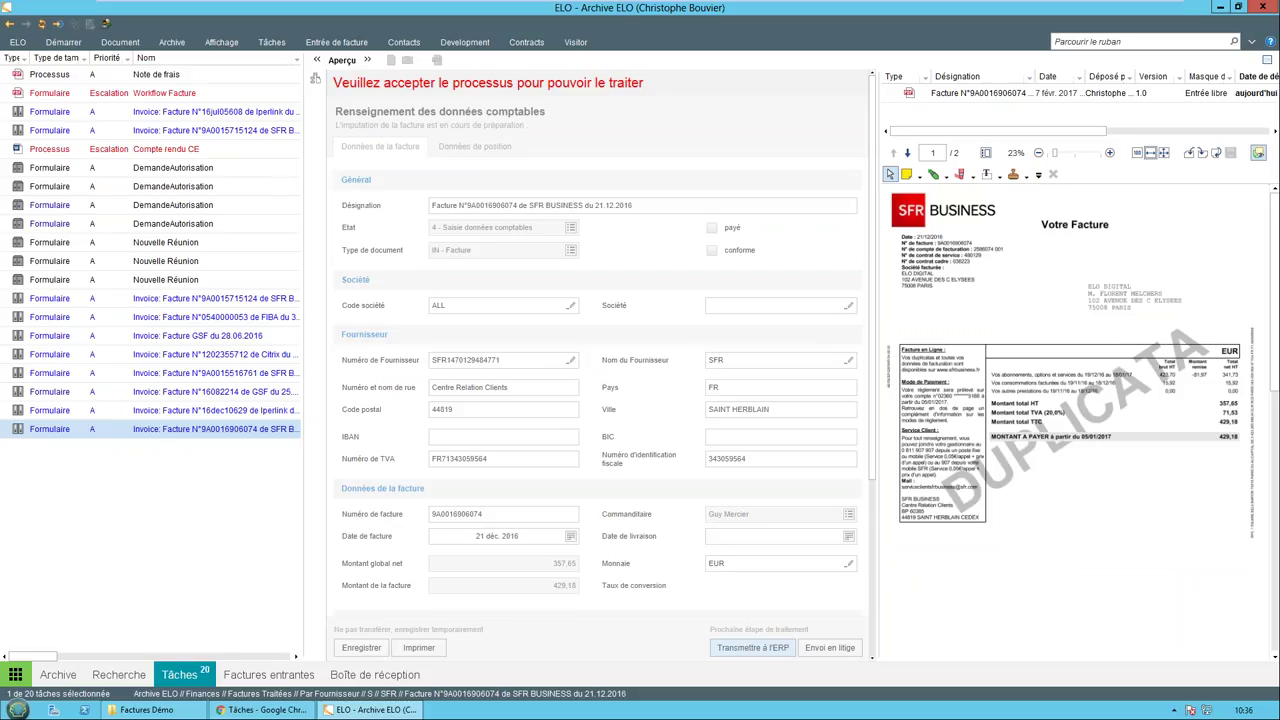
# Step: In the archive, browse Factures Traitées by deposit date to 2017, 02, 14 and expand the folder of GSF invoice 16082214
pyautogui.click(62, 676)
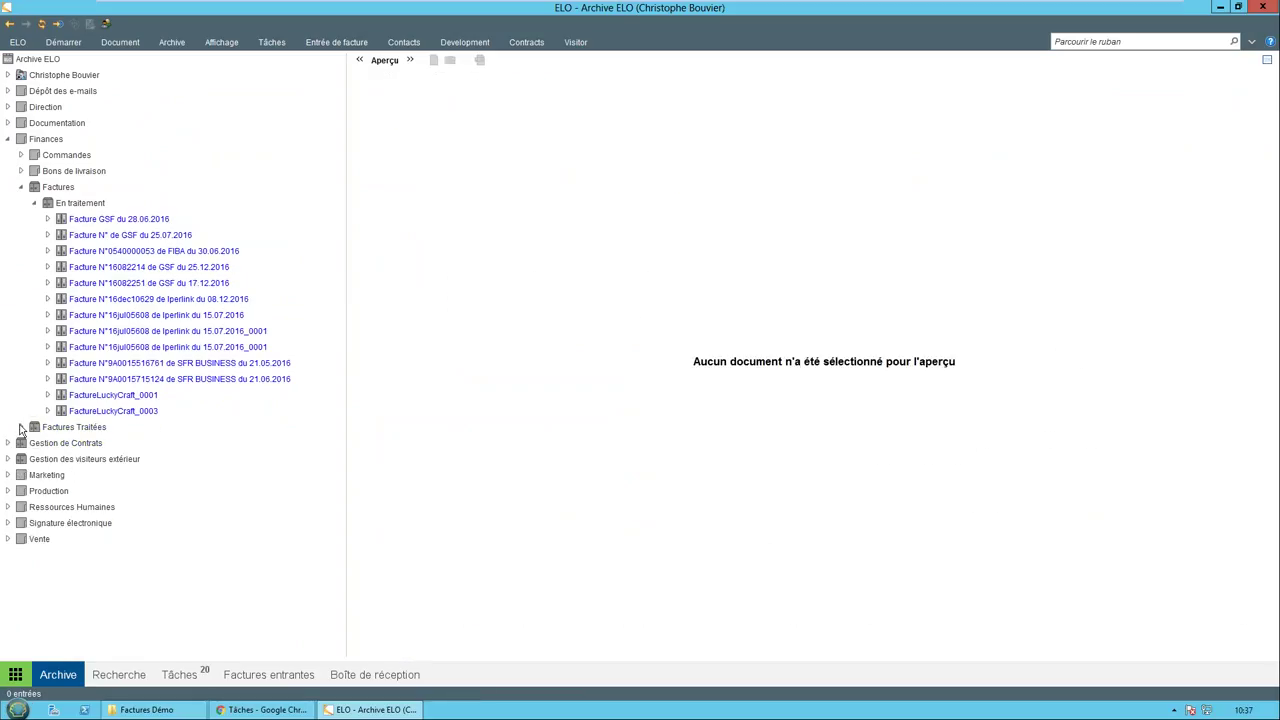
pyautogui.click(21, 427)
pyautogui.click(34, 443)
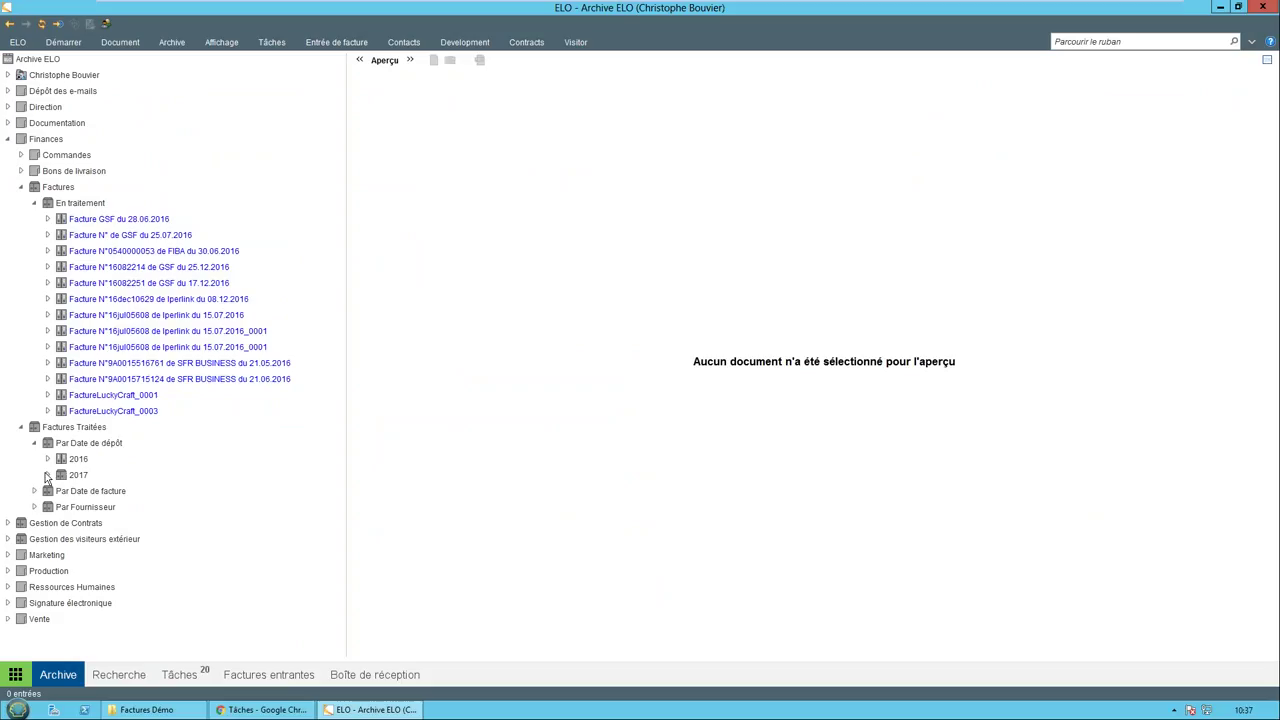
pyautogui.click(47, 475)
pyautogui.click(61, 507)
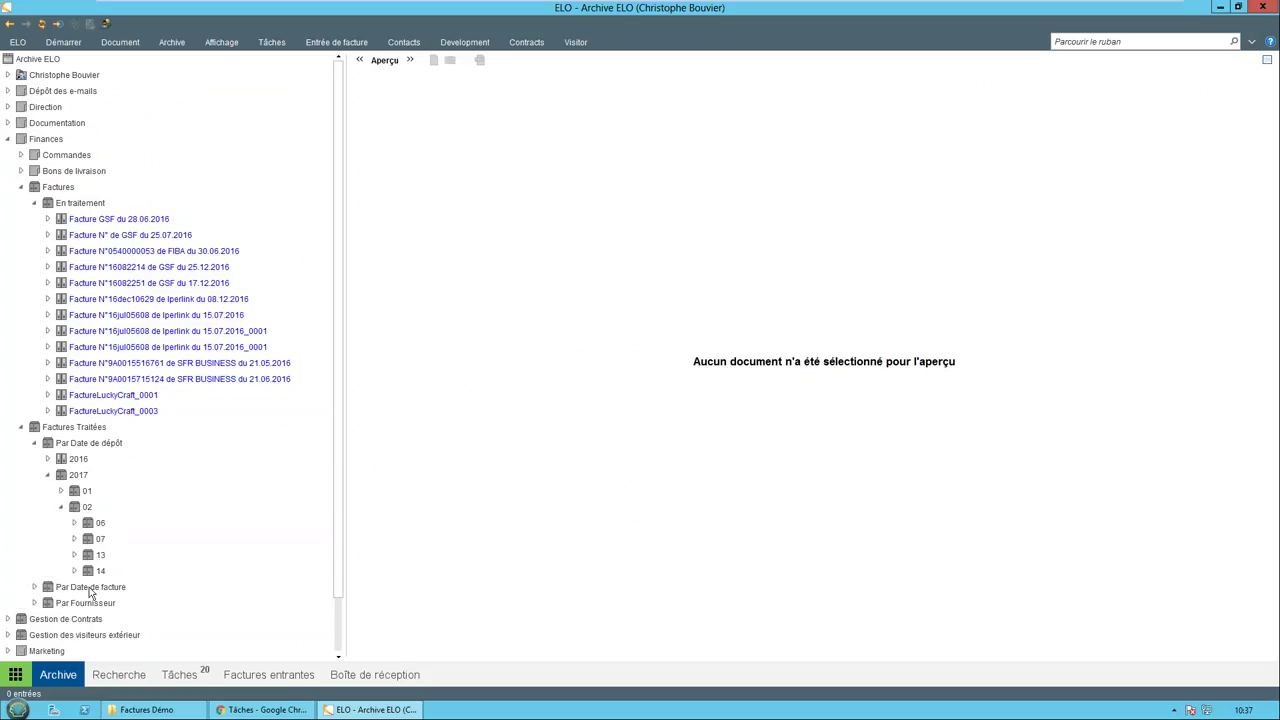
pyautogui.click(95, 572)
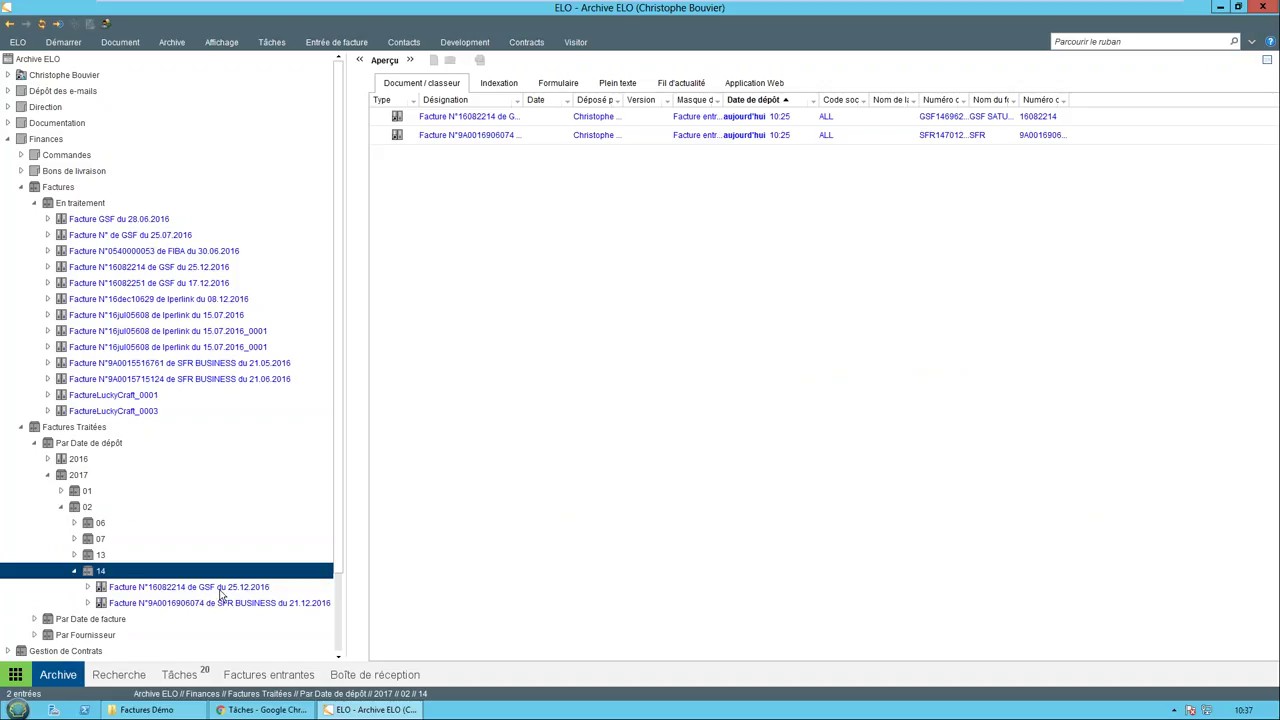
pyautogui.click(89, 588)
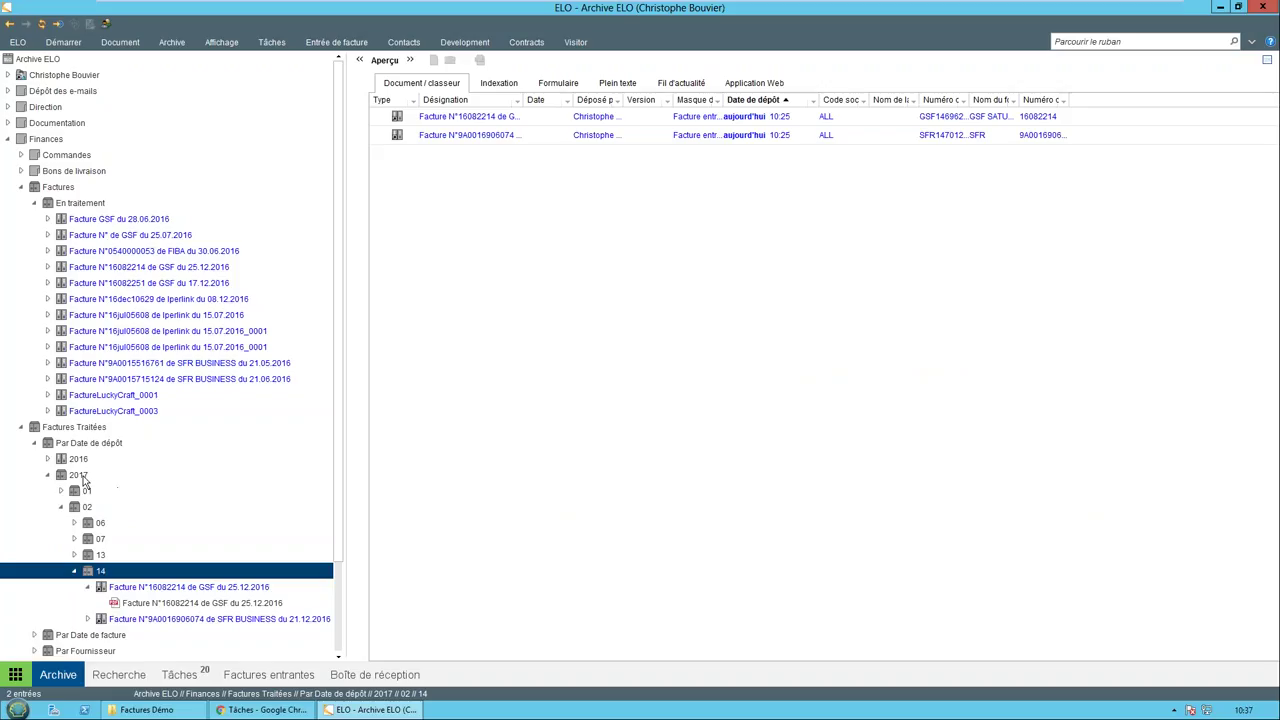
# Step: Expand the SFR BUSINESS invoice folder and follow GSF invoice 16082214 to its other reference under Par Fournisseur, G, GSF SATURNE
pyautogui.click(88, 619)
pyautogui.click(189, 587)
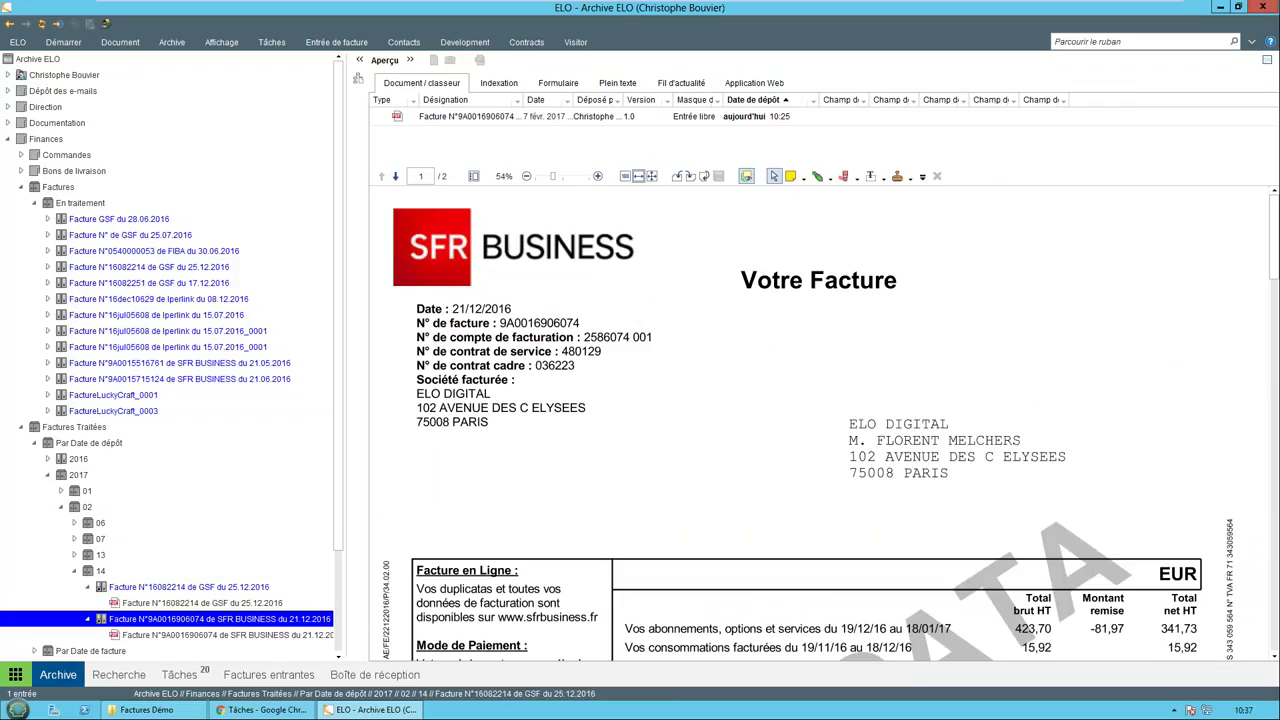
pyautogui.scroll(-3, 218, 457)
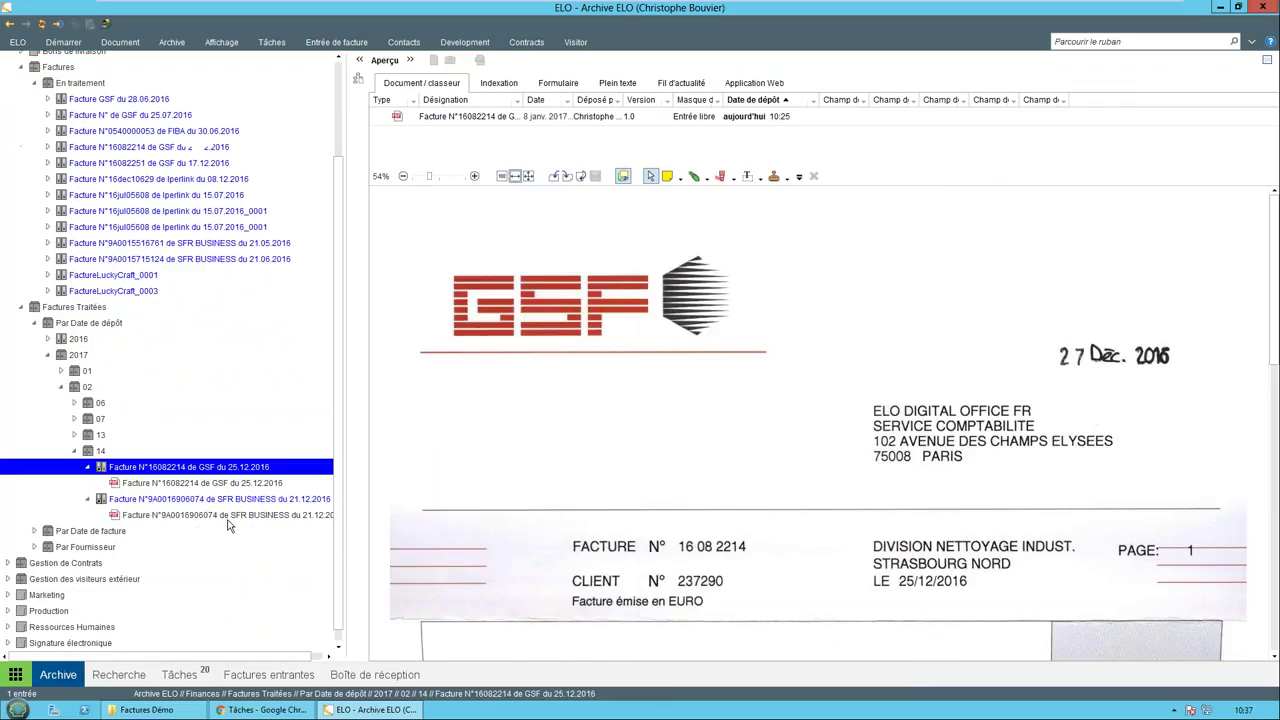
pyautogui.rightClick(218, 457)
pyautogui.moveTo(308, 703)
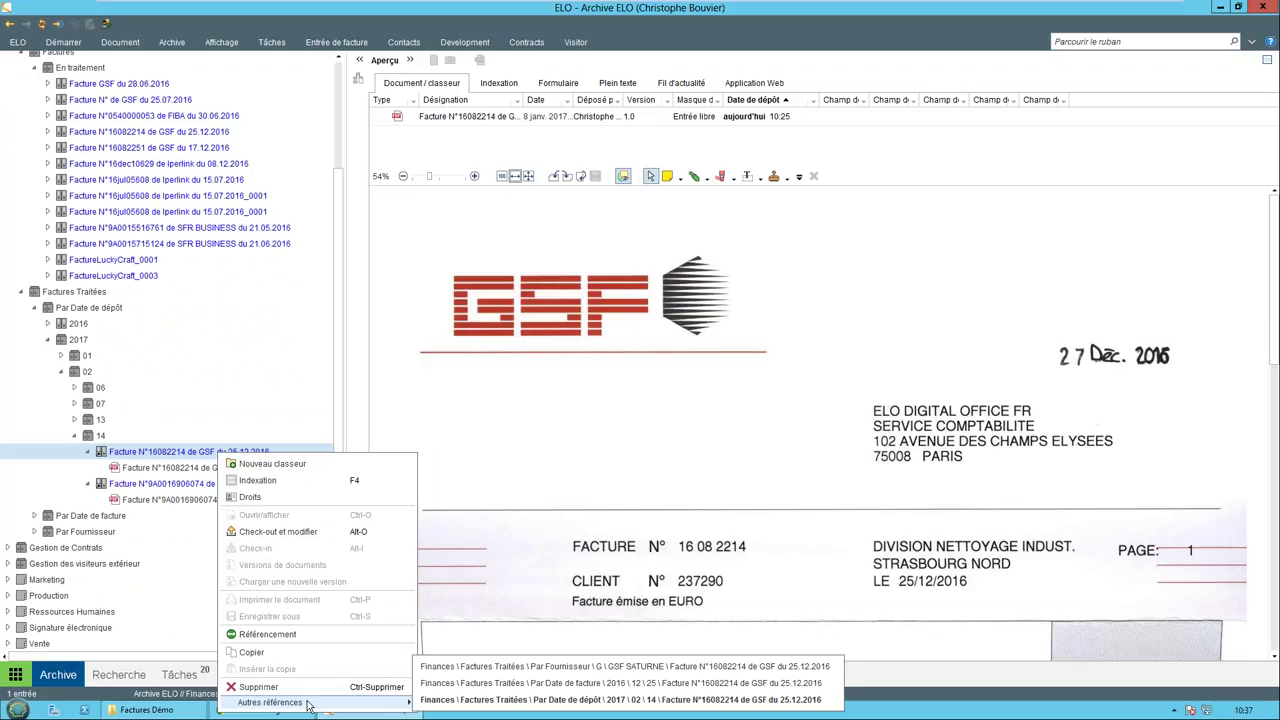
pyautogui.click(527, 666)
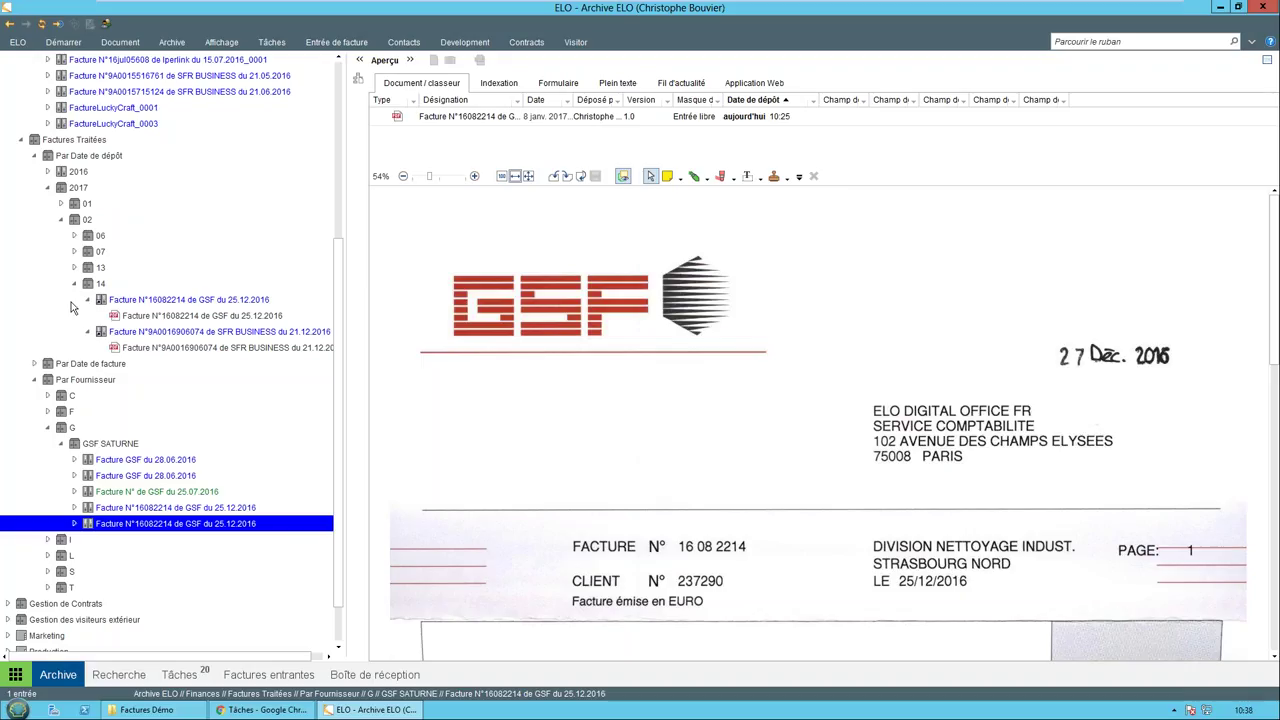
# Step: Expand the selected invoice folder under GSF SATURNE and look through the invoice document
pyautogui.scroll(-1, 86, 484)
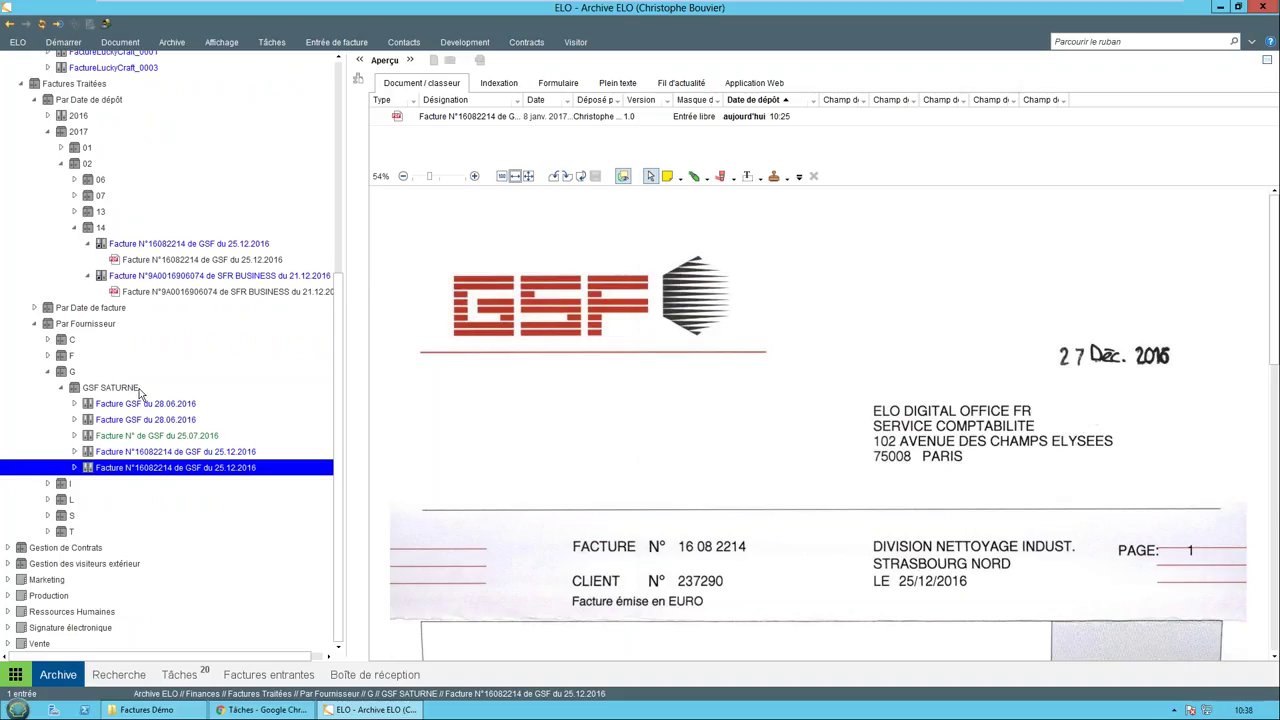
pyautogui.click(74, 467)
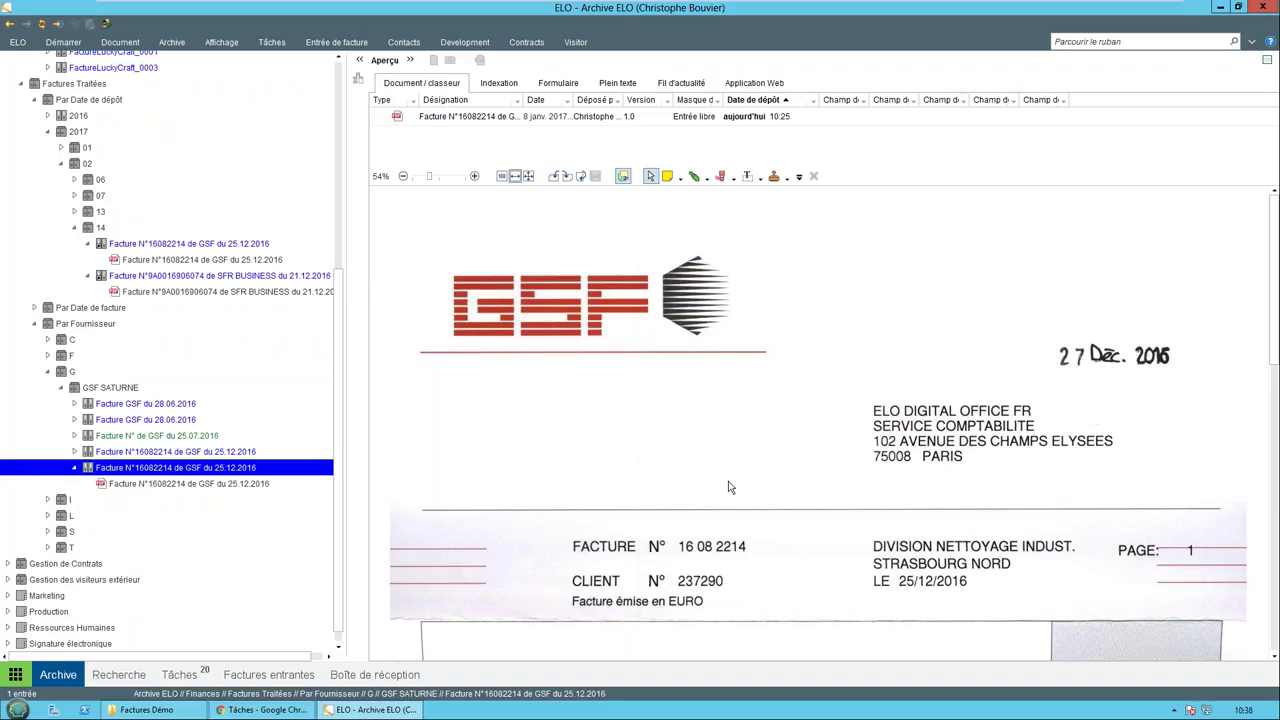
pyautogui.scroll(-3, 729, 487)
pyautogui.scroll(-1, 242, 420)
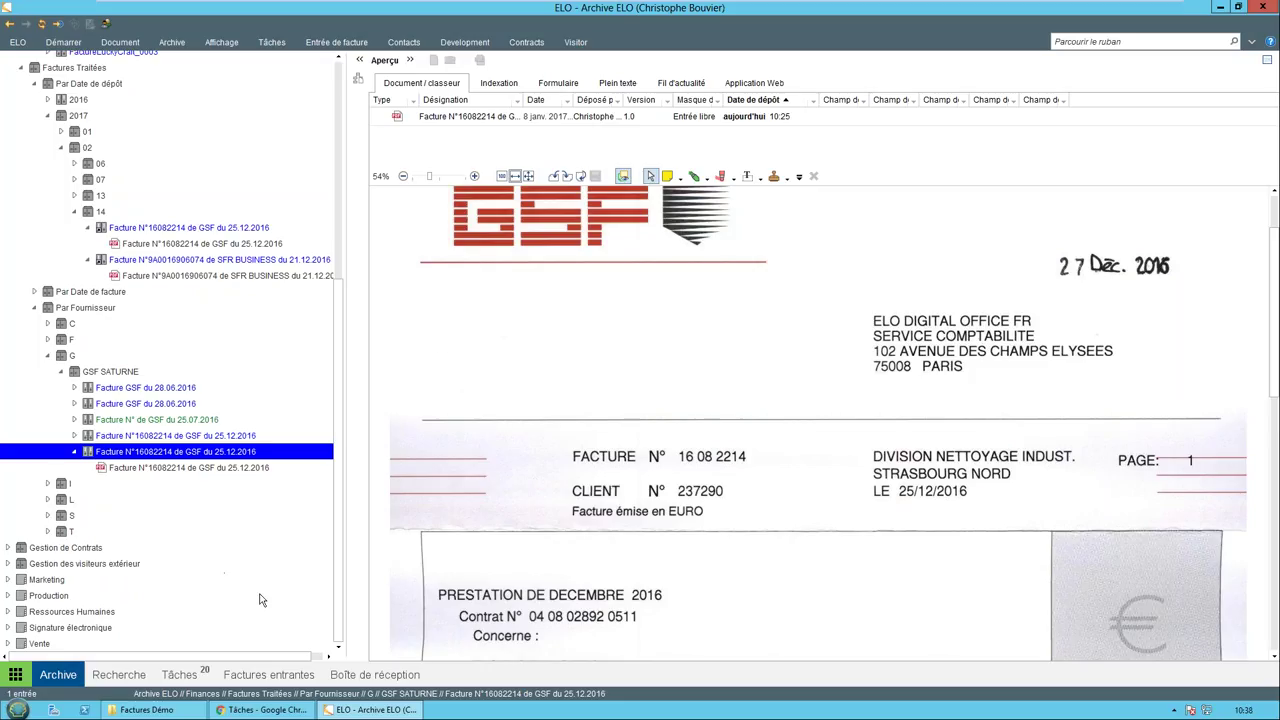
# Step: Open the incoming invoices dashboard at the Saisie Comptable stage, preview SFR invoice service:480129 and narrow the DocXtractor status column
pyautogui.click(13, 678)
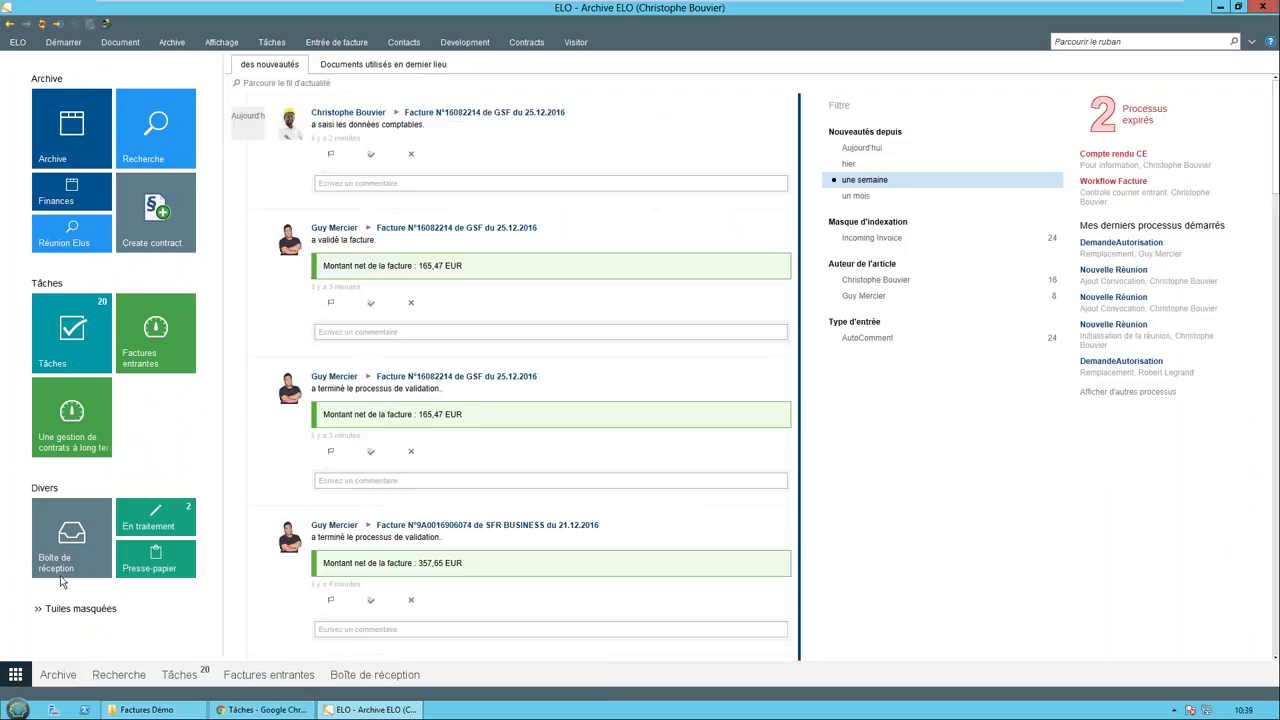
pyautogui.click(168, 360)
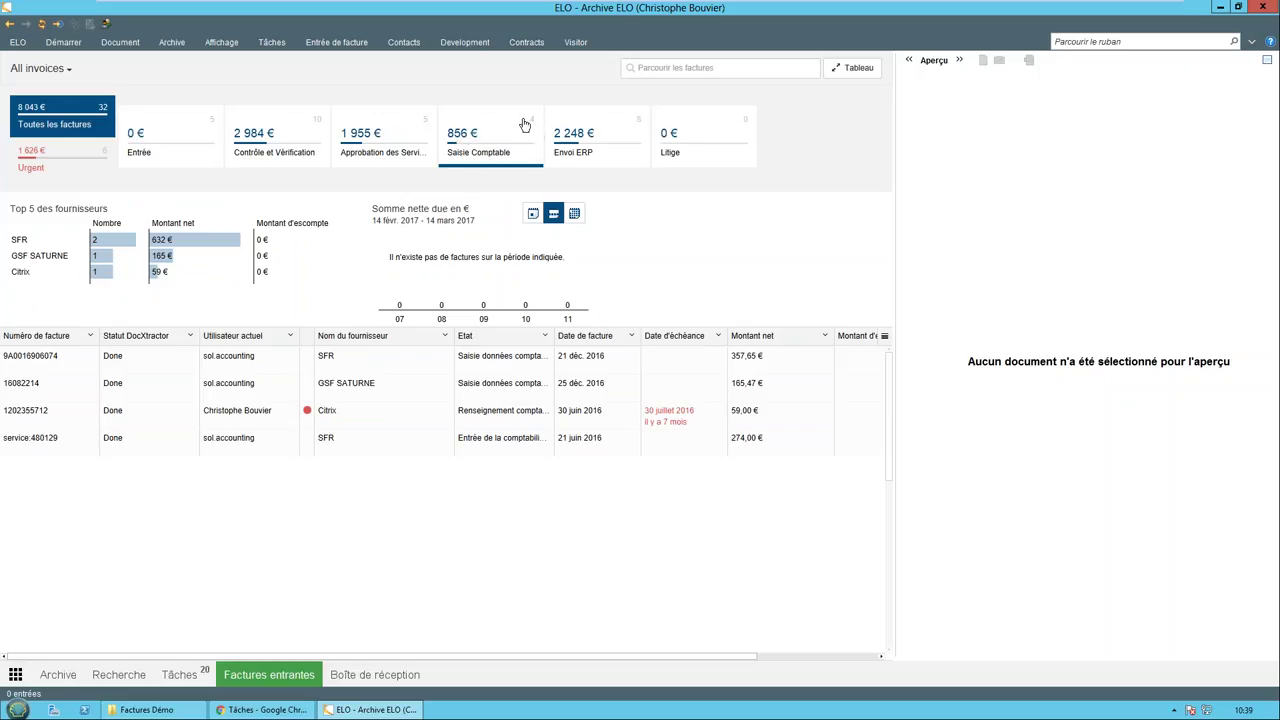
pyautogui.click(362, 440)
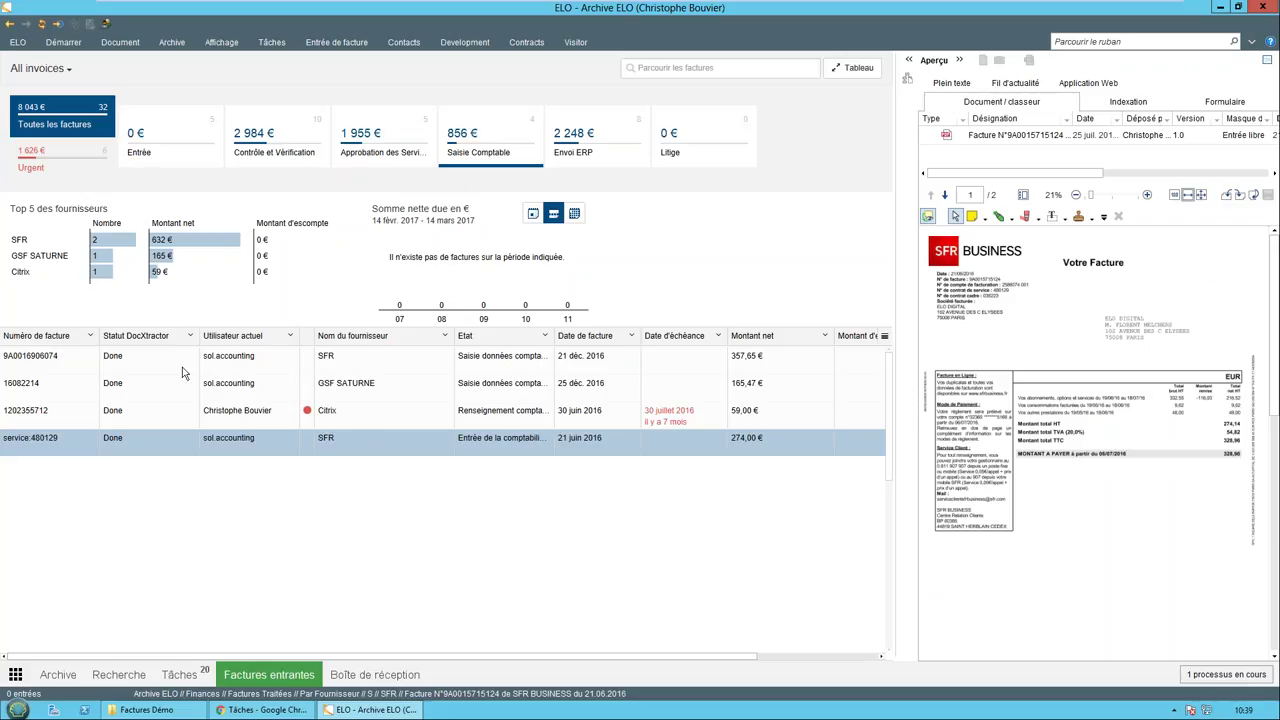
pyautogui.moveTo(199, 336); pyautogui.dragTo(172, 336)
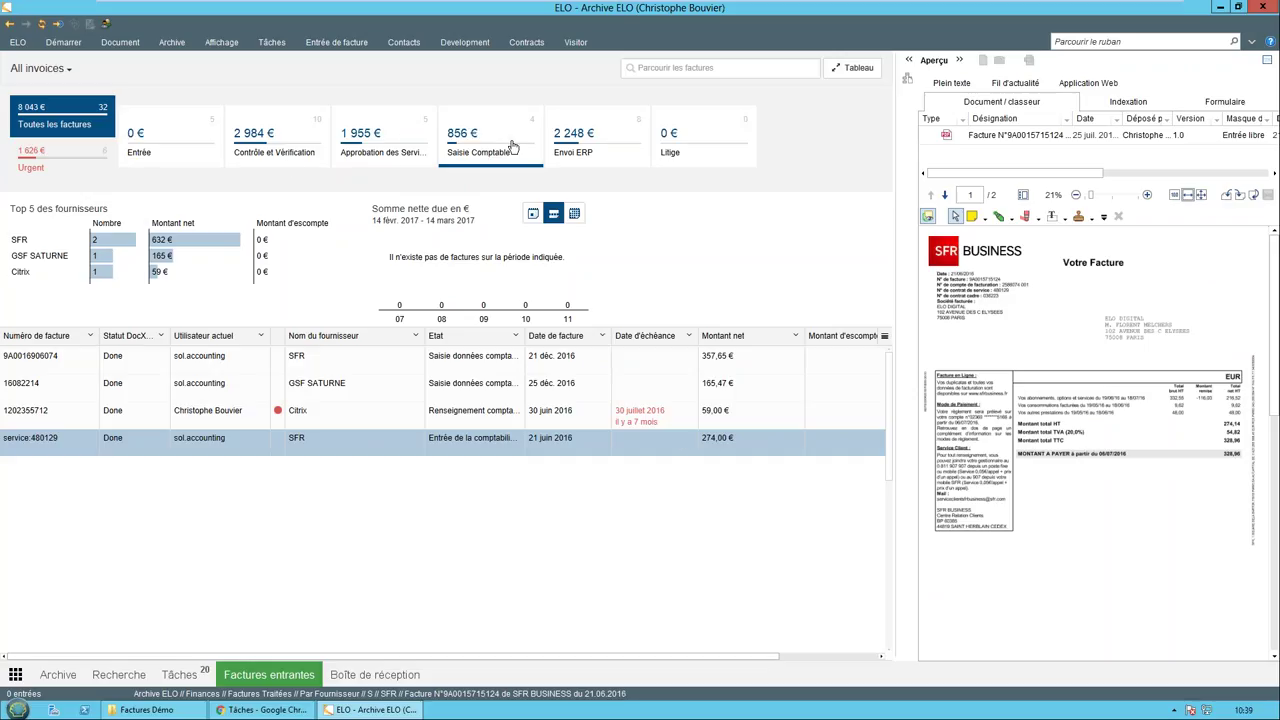
# Step: Add the Contrôle et Vérification and service approval stages to the dashboard filter and look through the invoice list
pyautogui.click(309, 147)
pyautogui.click(411, 157)
pyautogui.click(381, 152)
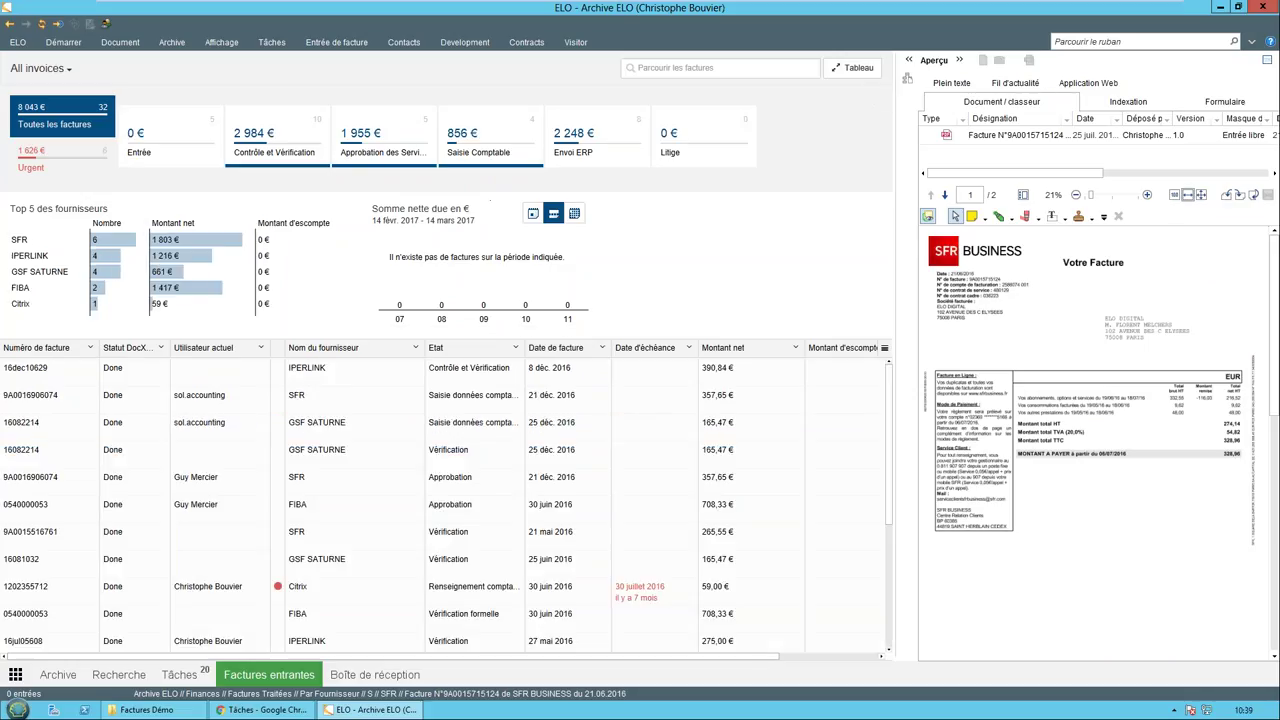
pyautogui.scroll(-3, 580, 398)
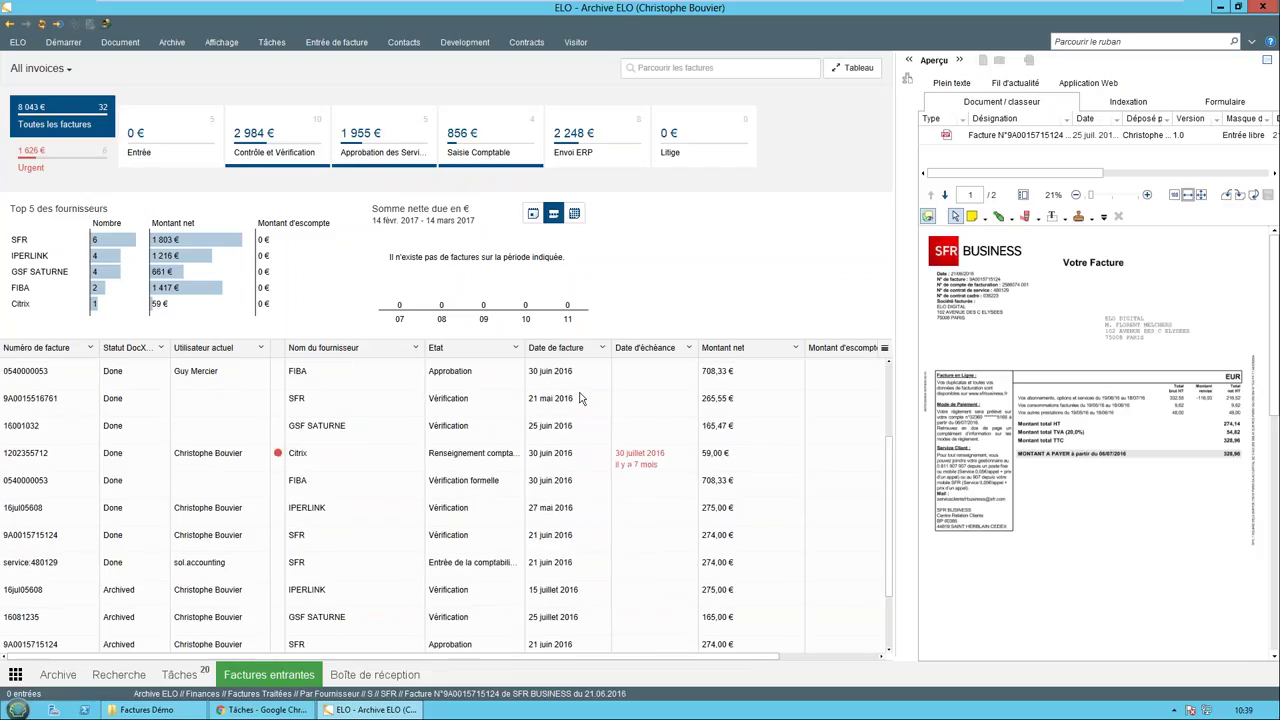
pyautogui.scroll(3, 582, 398)
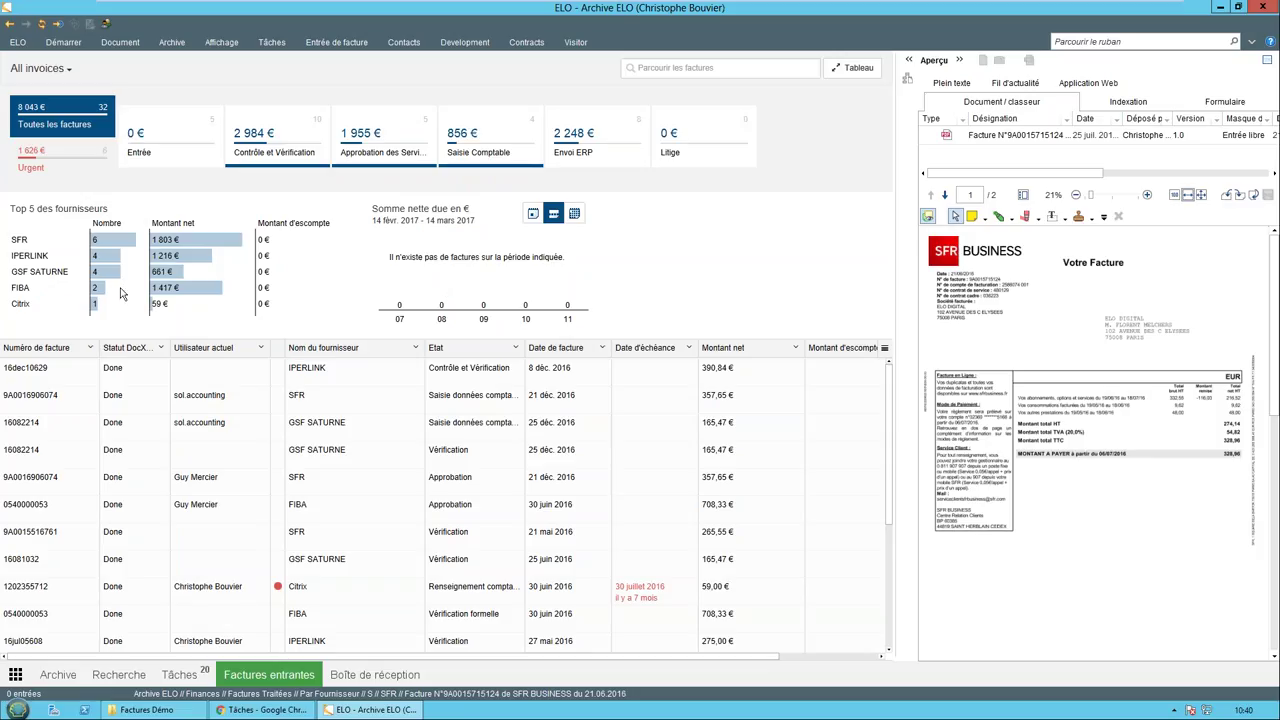
# Step: Show only the urgent invoices, return to Toutes les factures and open the All invoices choices
pyautogui.click(66, 168)
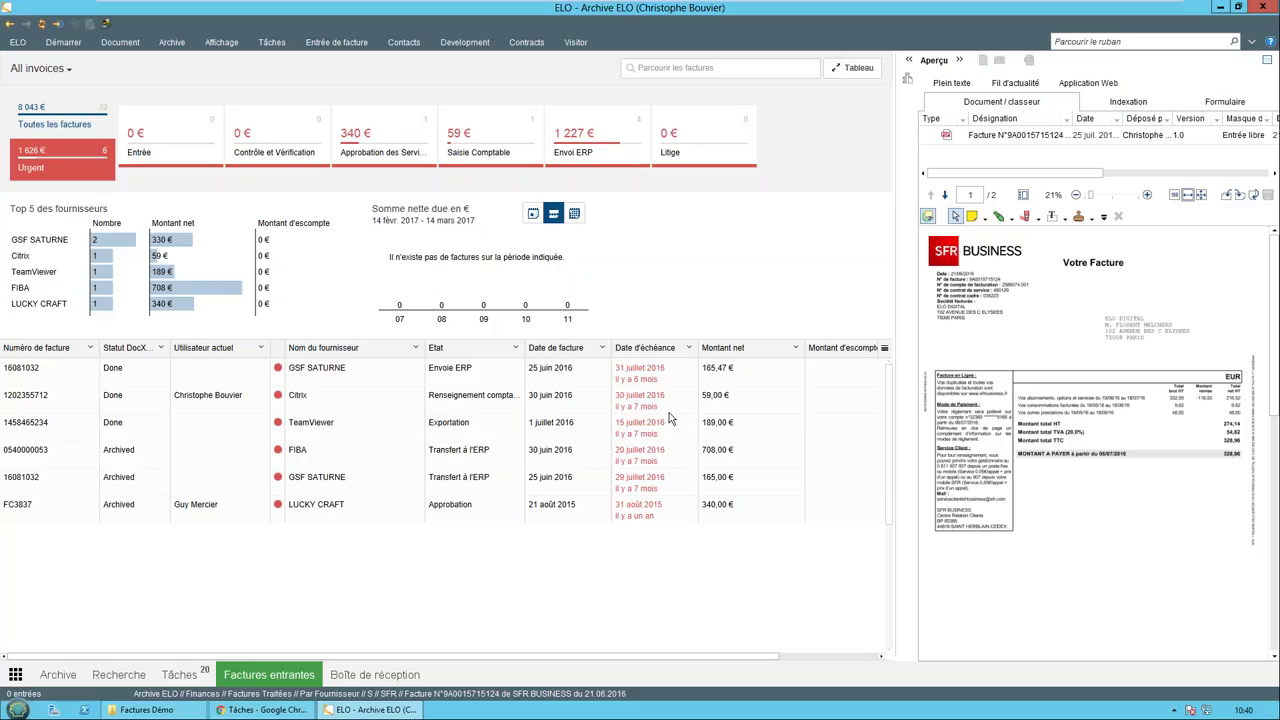
pyautogui.click(35, 118)
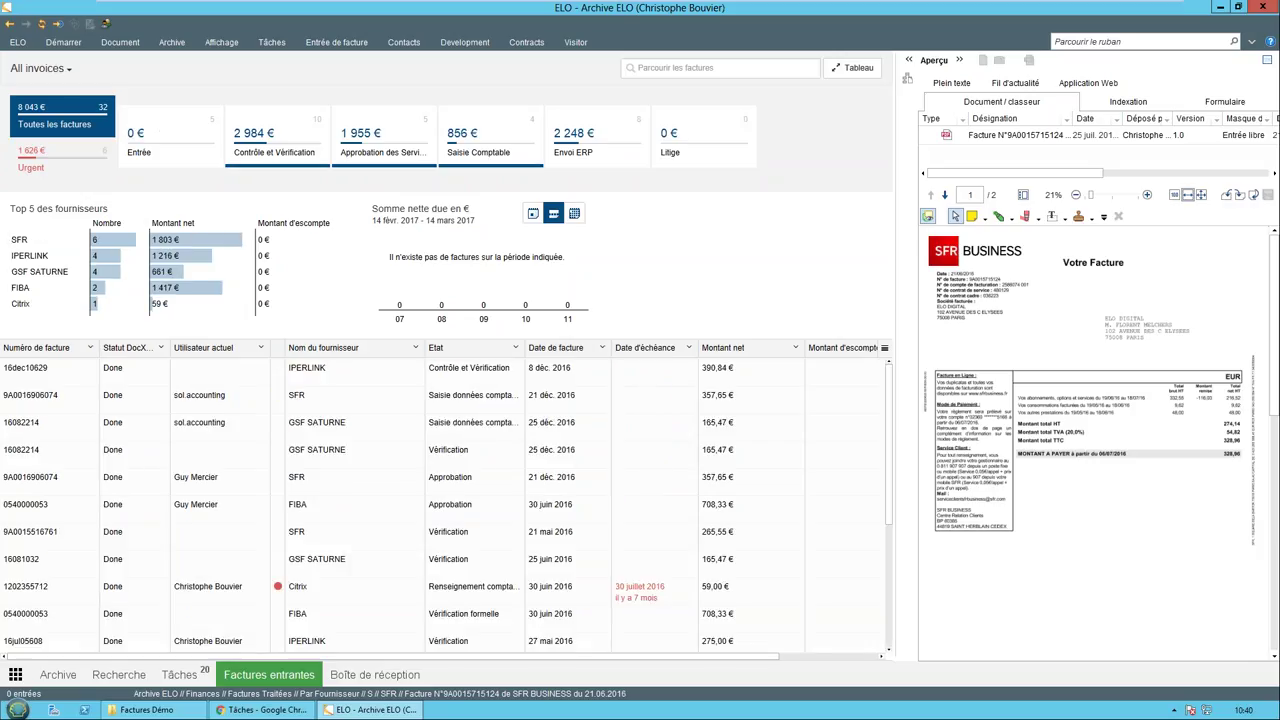
pyautogui.click(69, 72)
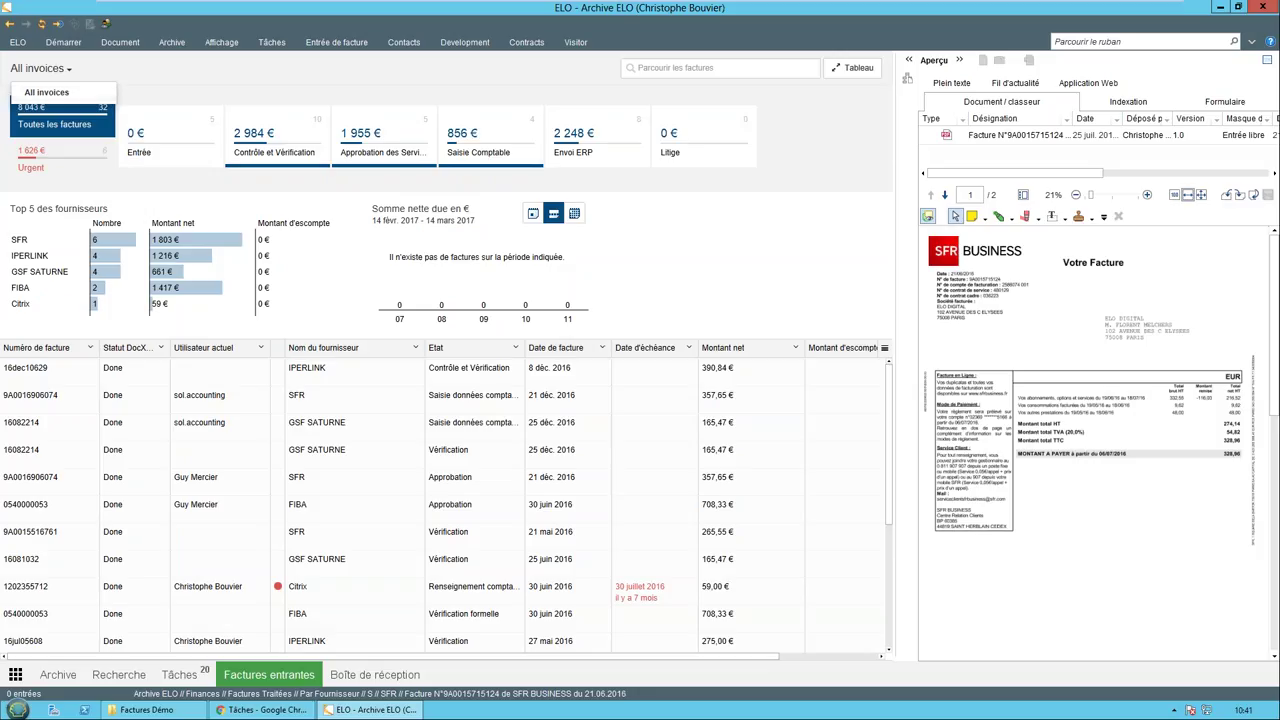
# Step: Preview GSF invoice 16082214 in the accounting data entry state, widen the preview and go to the invoice in the archive
pyautogui.click(538, 454)
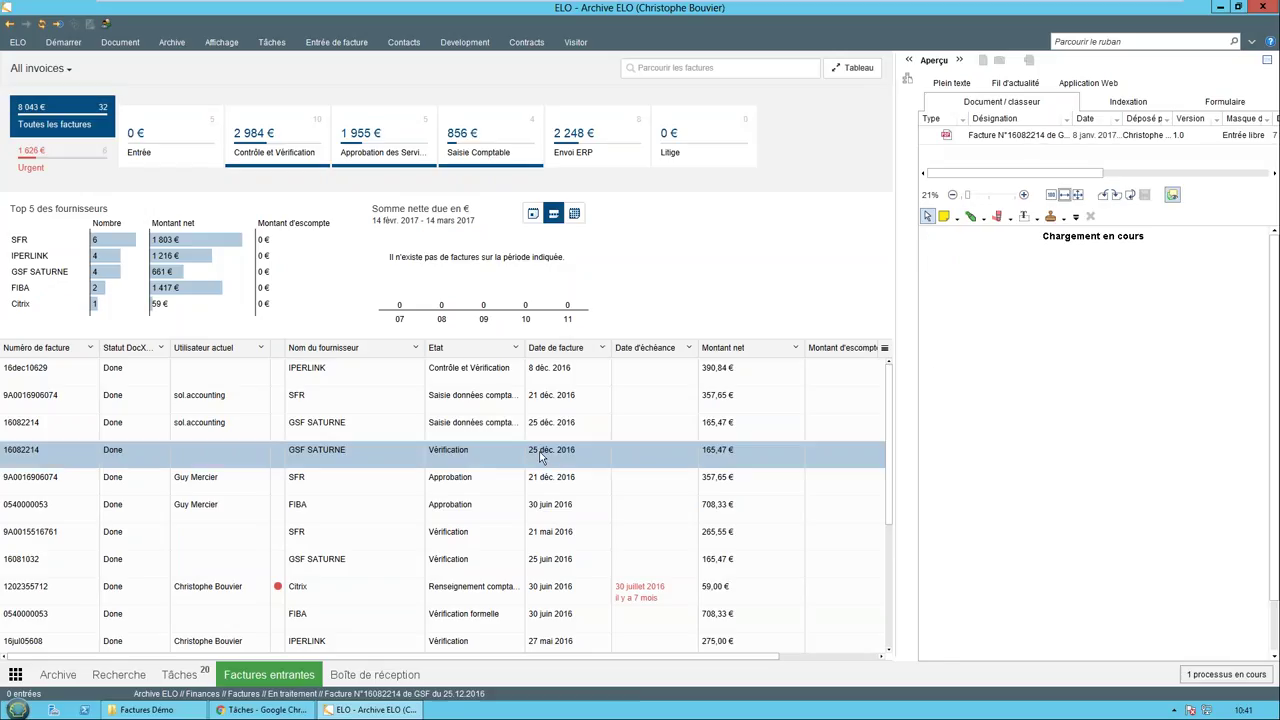
pyautogui.click(541, 432)
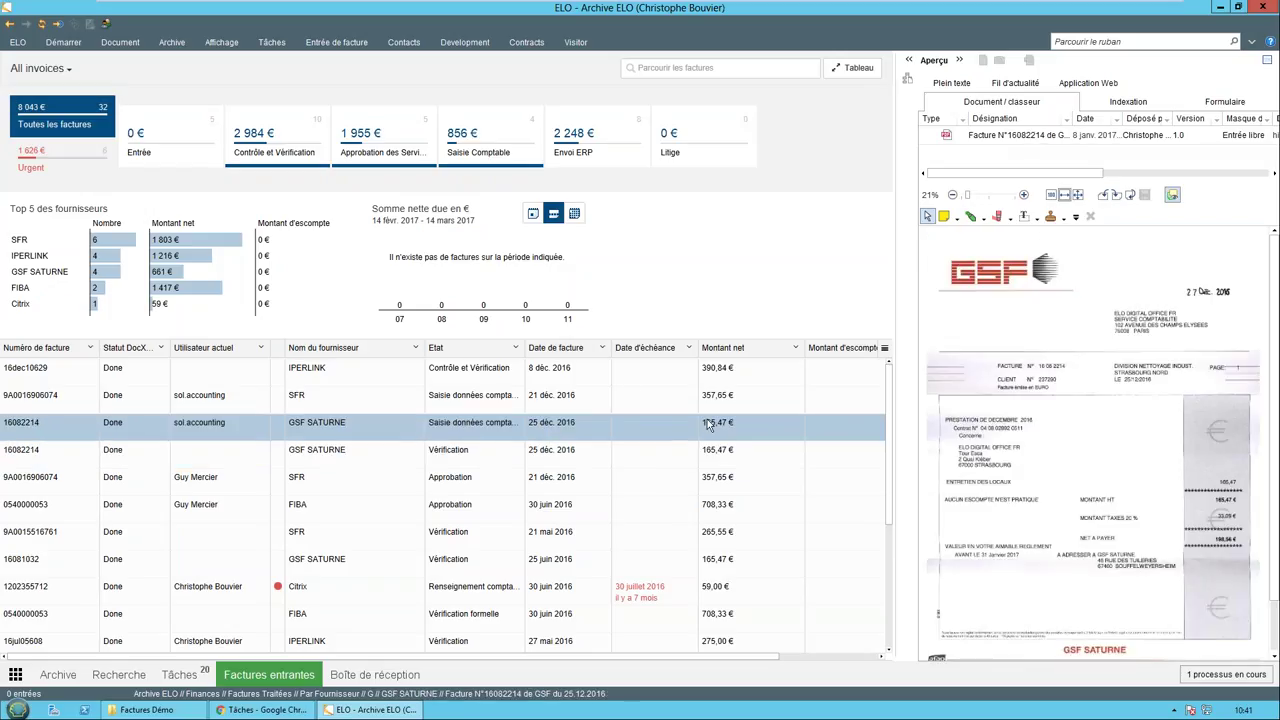
pyautogui.rightClick(616, 440)
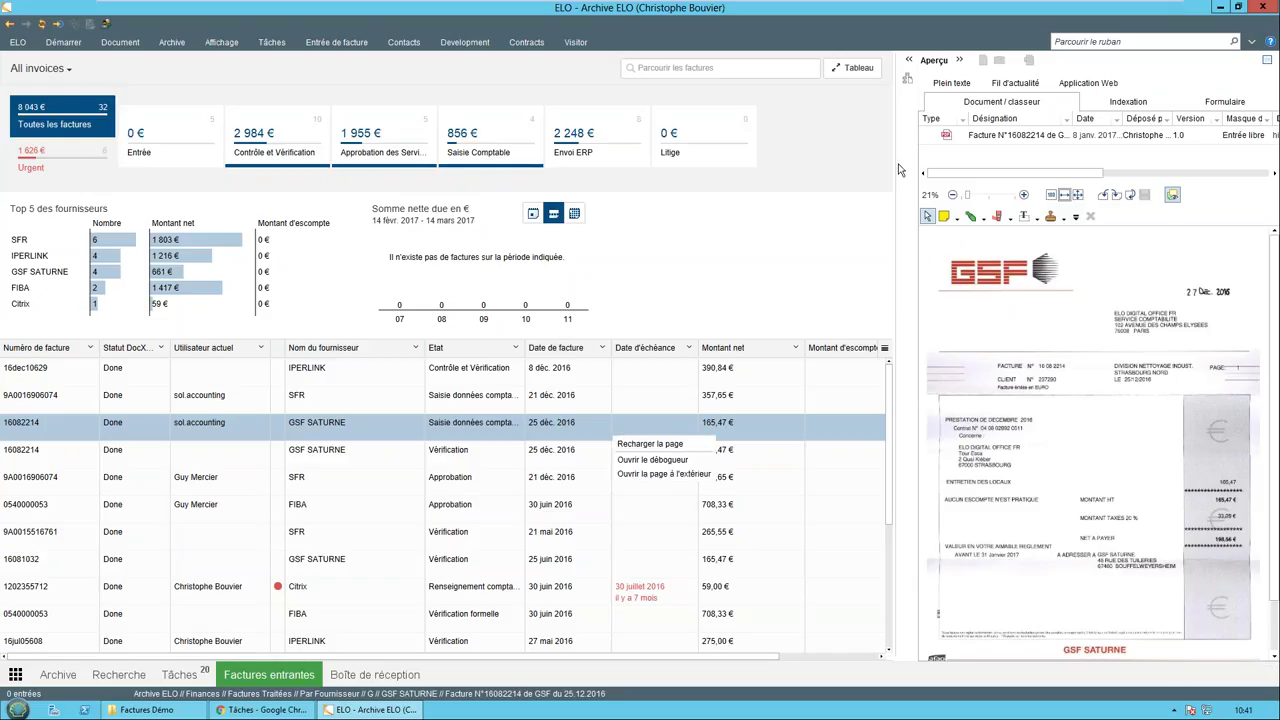
pyautogui.moveTo(897, 298); pyautogui.dragTo(772, 298)
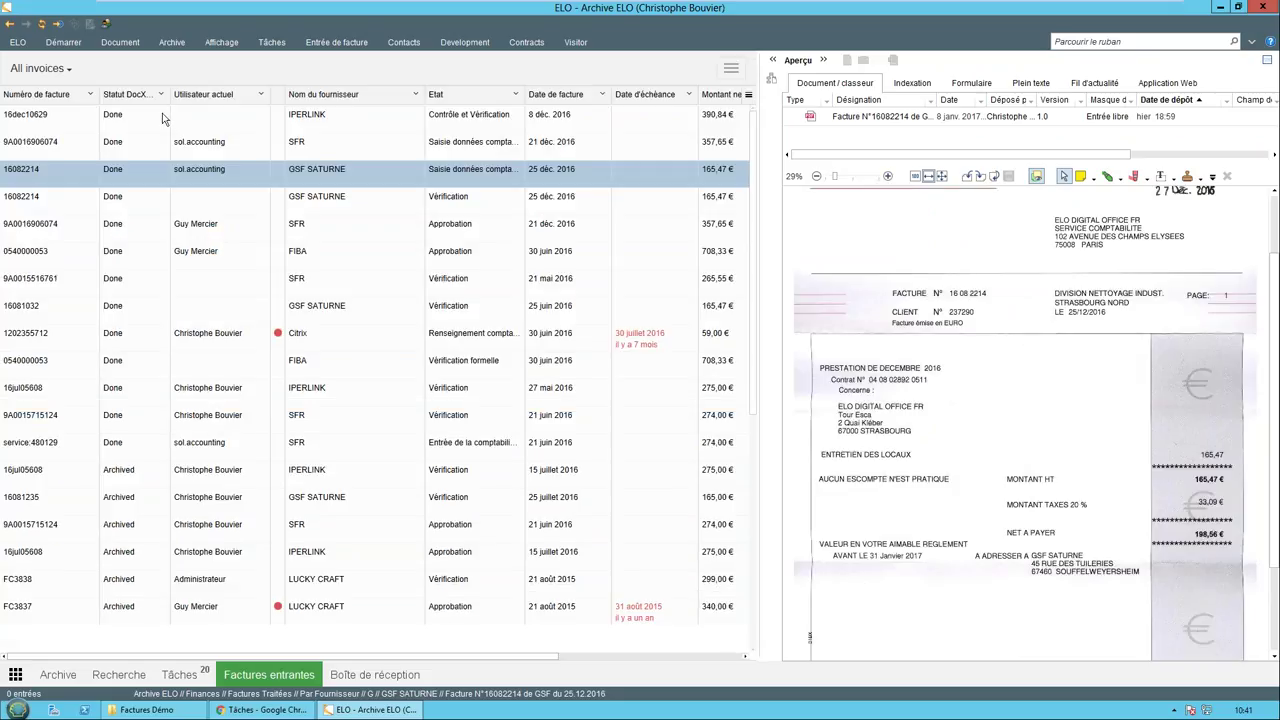
pyautogui.click(57, 23)
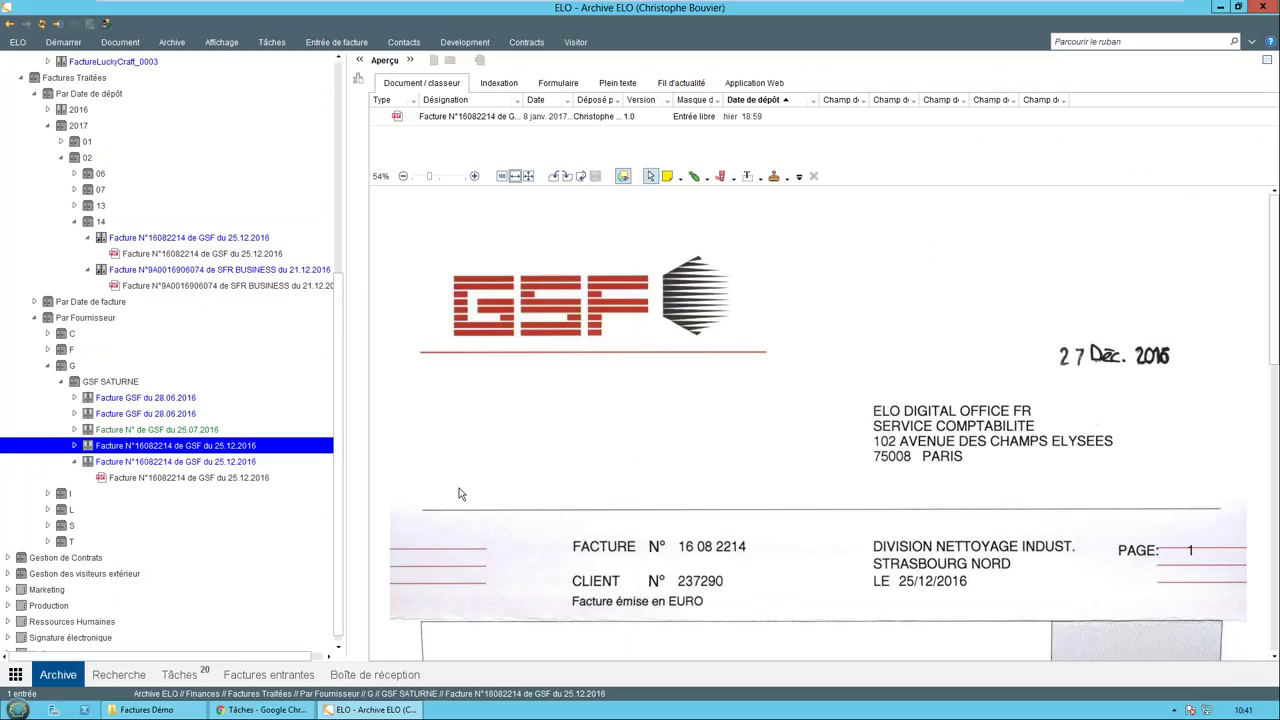
# Step: Return to the incoming invoices, display the Processus de facturation view and widen the dashboard area
pyautogui.click(279, 680)
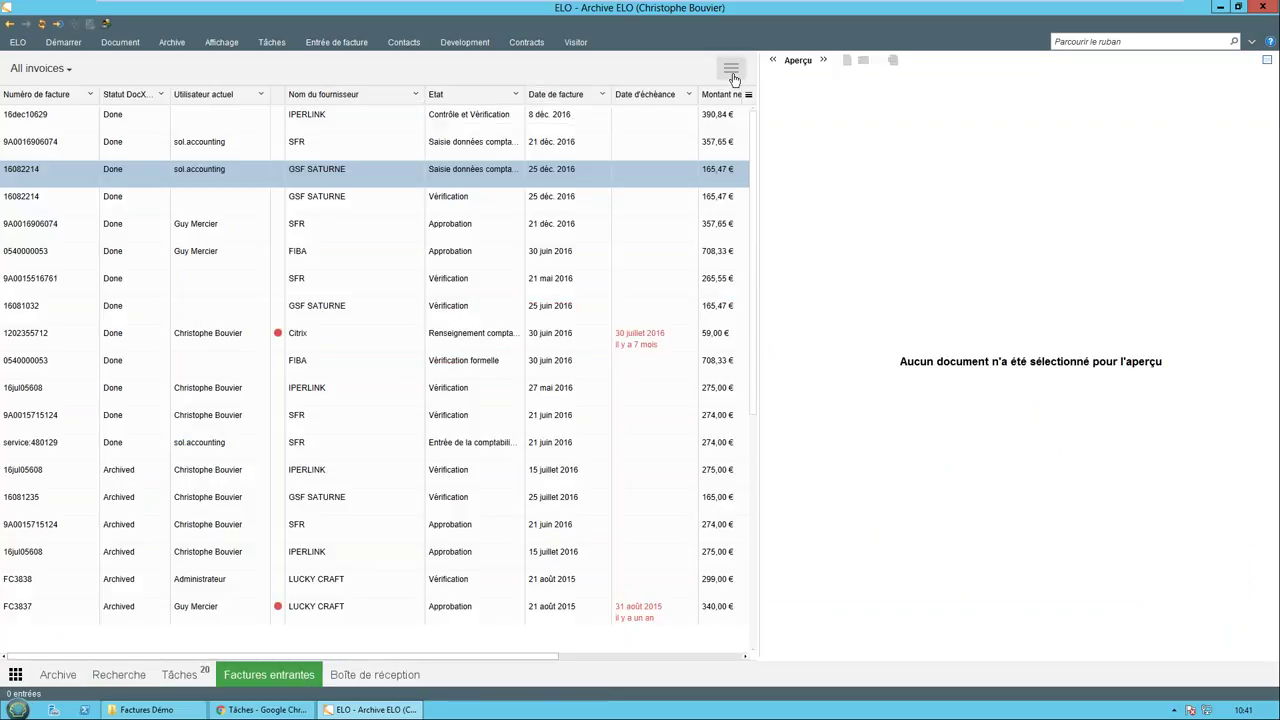
pyautogui.click(731, 70)
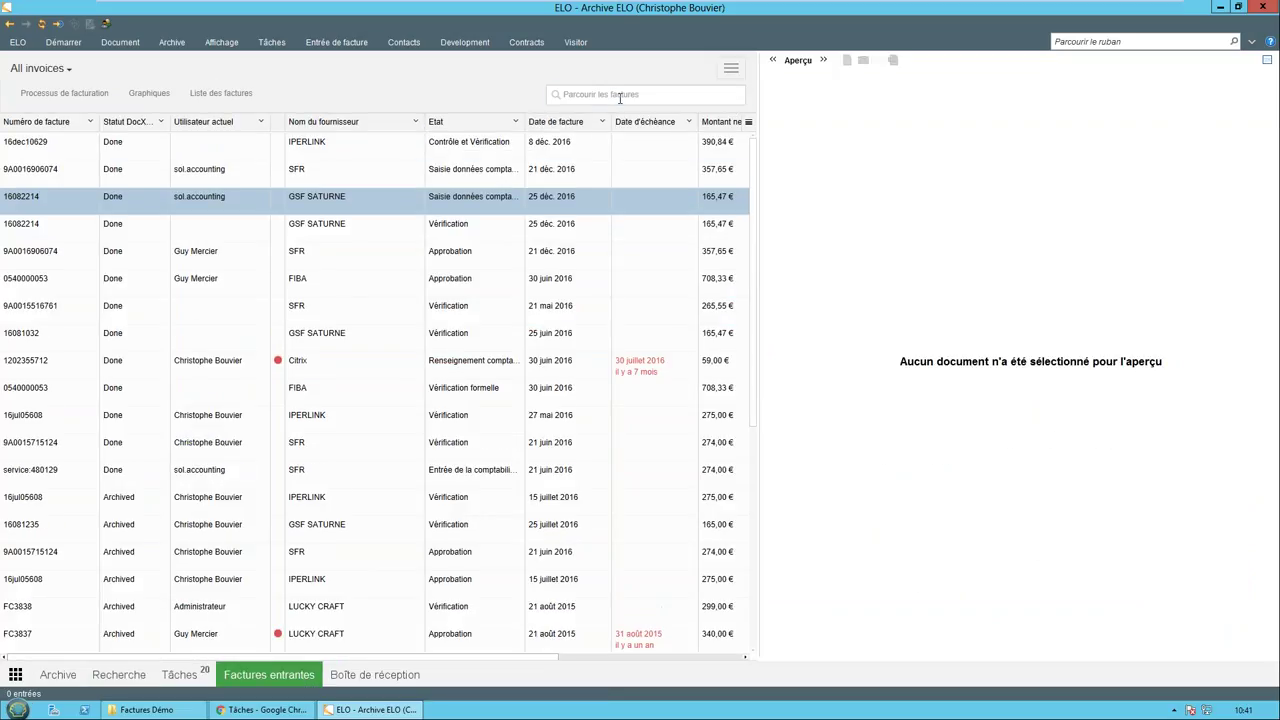
pyautogui.click(72, 94)
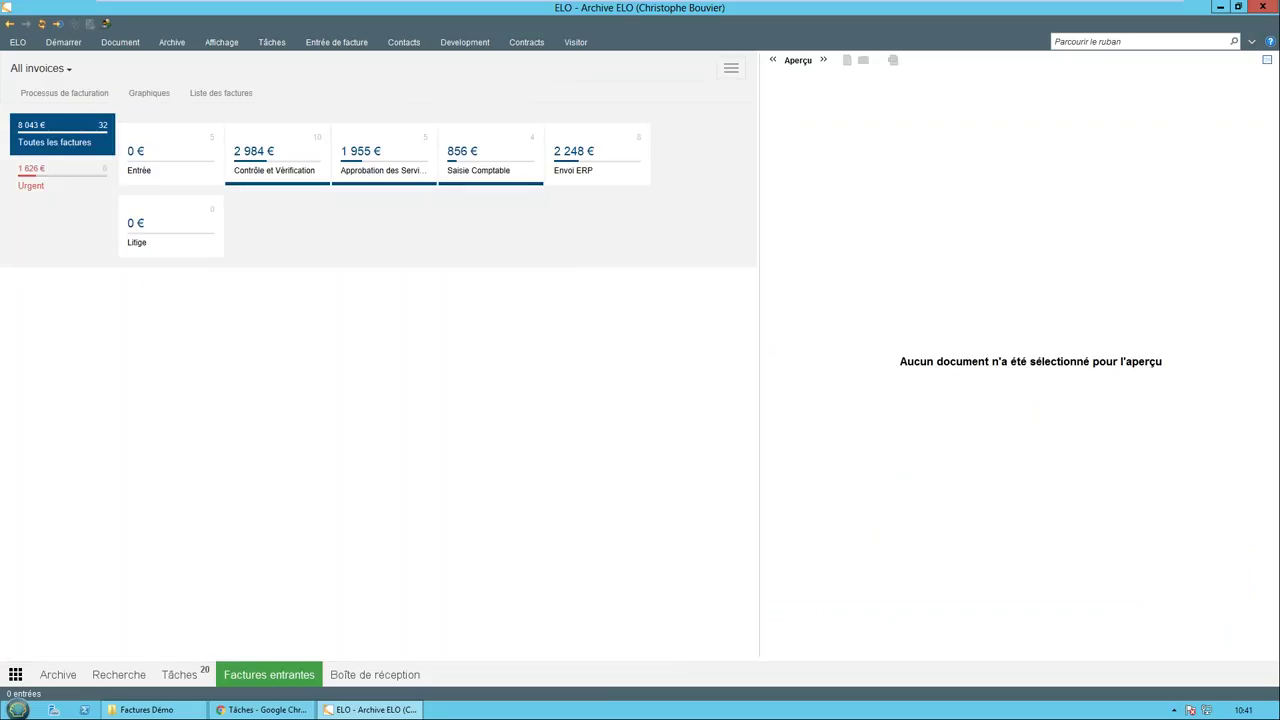
pyautogui.moveTo(757, 122); pyautogui.dragTo(1097, 131)
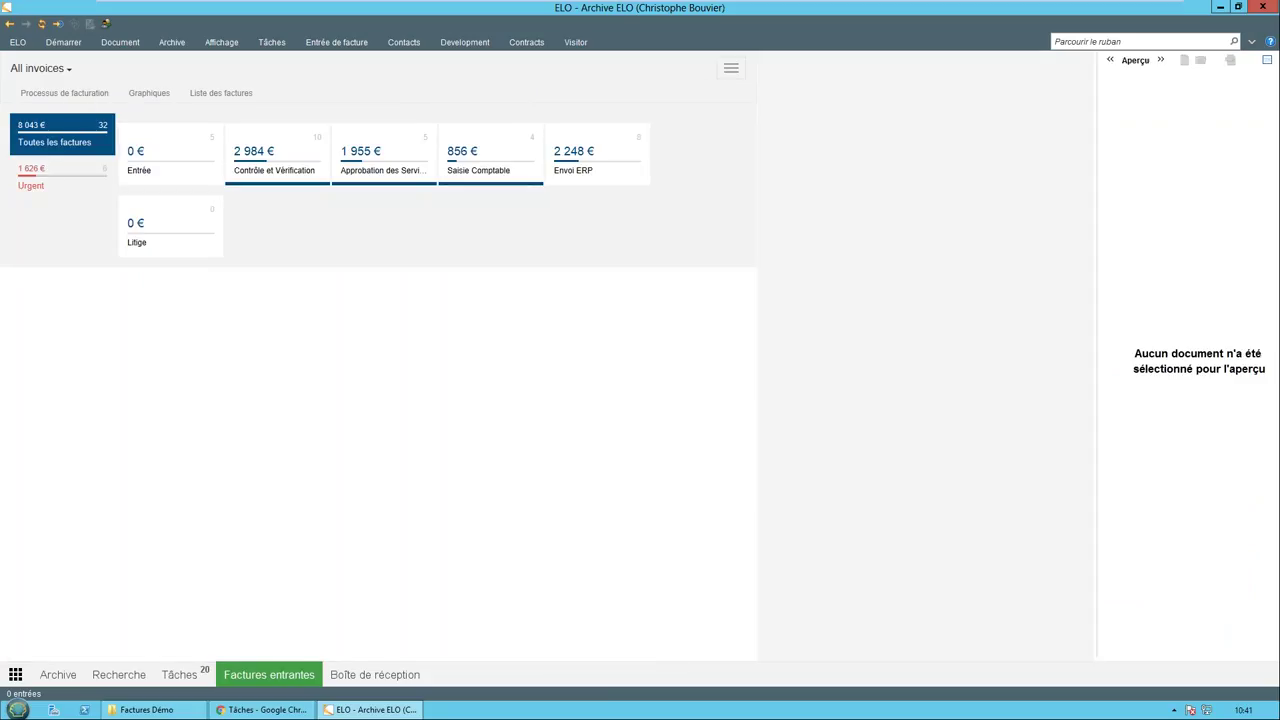
# Step: Search the dashboard's invoices for GSF and clear the search
pyautogui.click(838, 67)
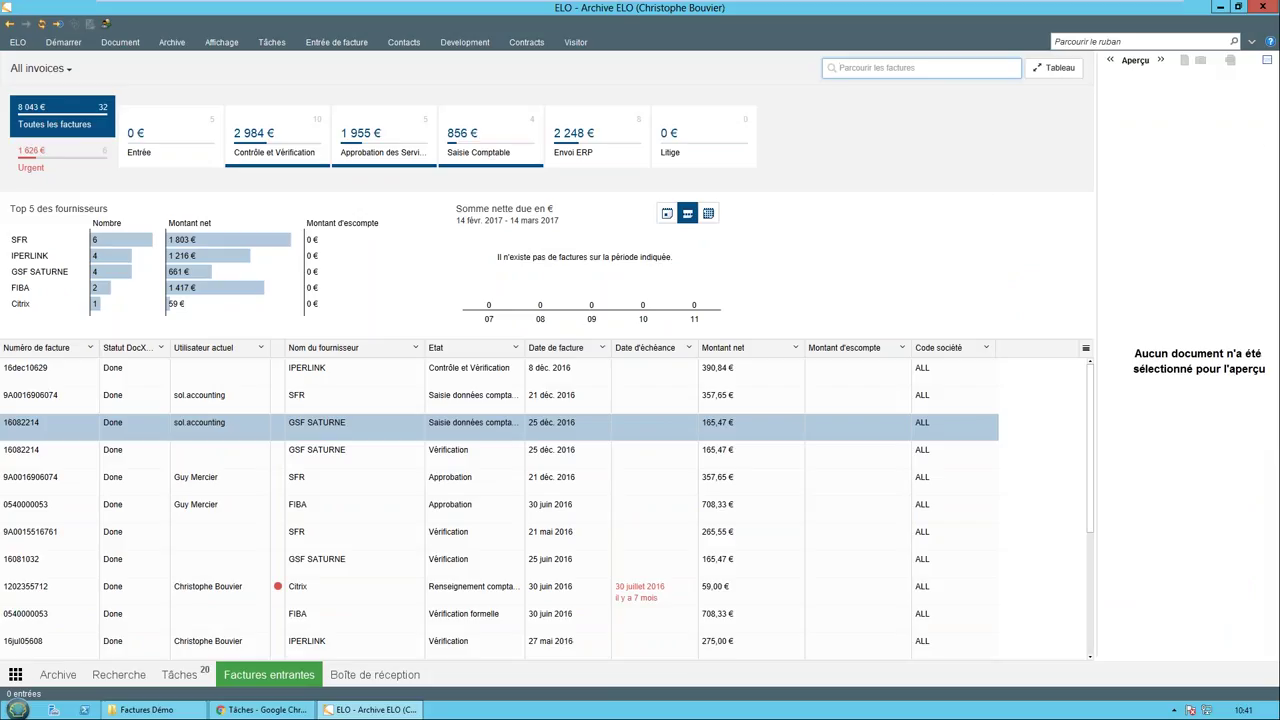
pyautogui.write('GSF')
pyautogui.press('Return')
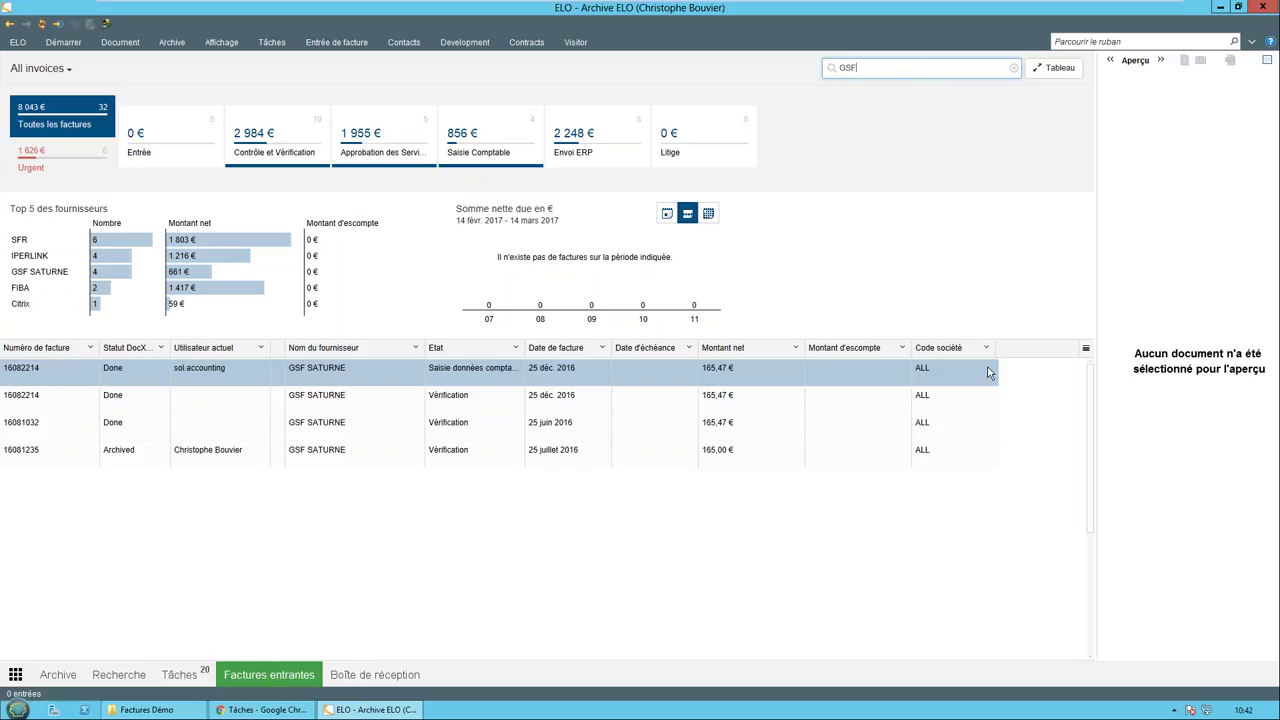
pyautogui.click(1013, 68)
pyautogui.click(923, 68)
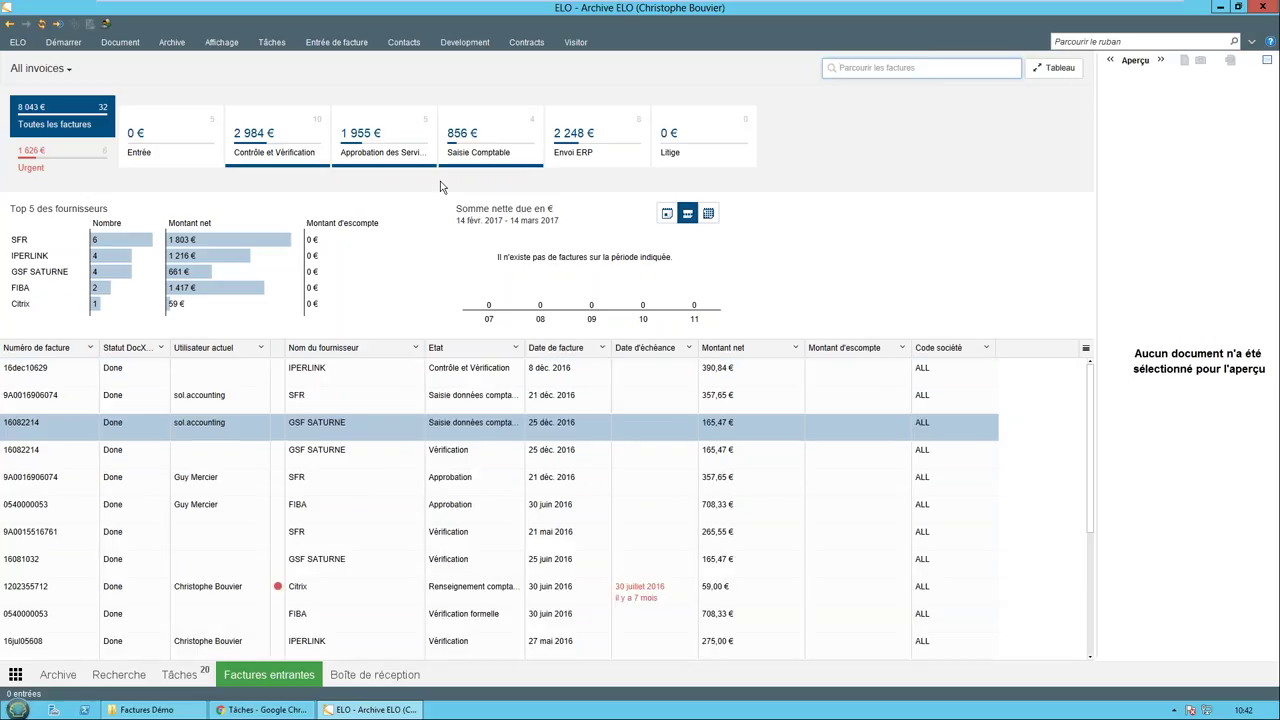
# Step: In the archive search, add the index field Nom du fournisseur of the Facture entrante mask as a filter
pyautogui.click(119, 674)
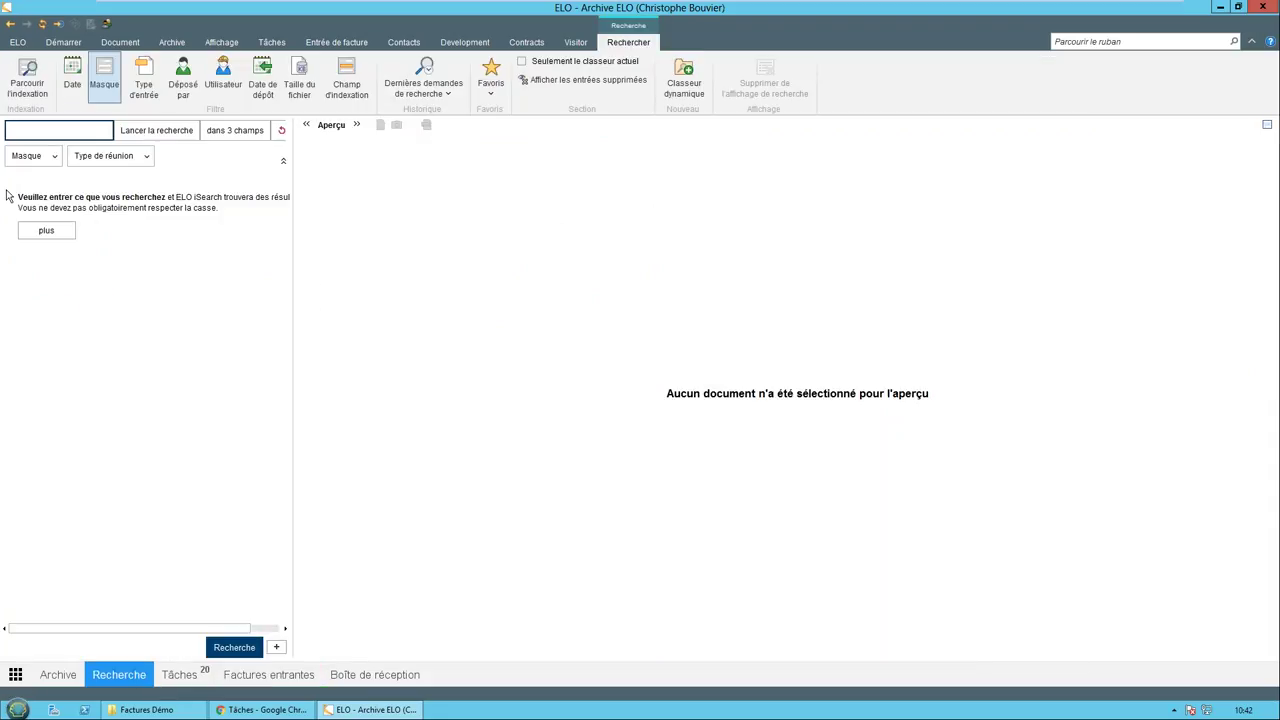
pyautogui.click(365, 88)
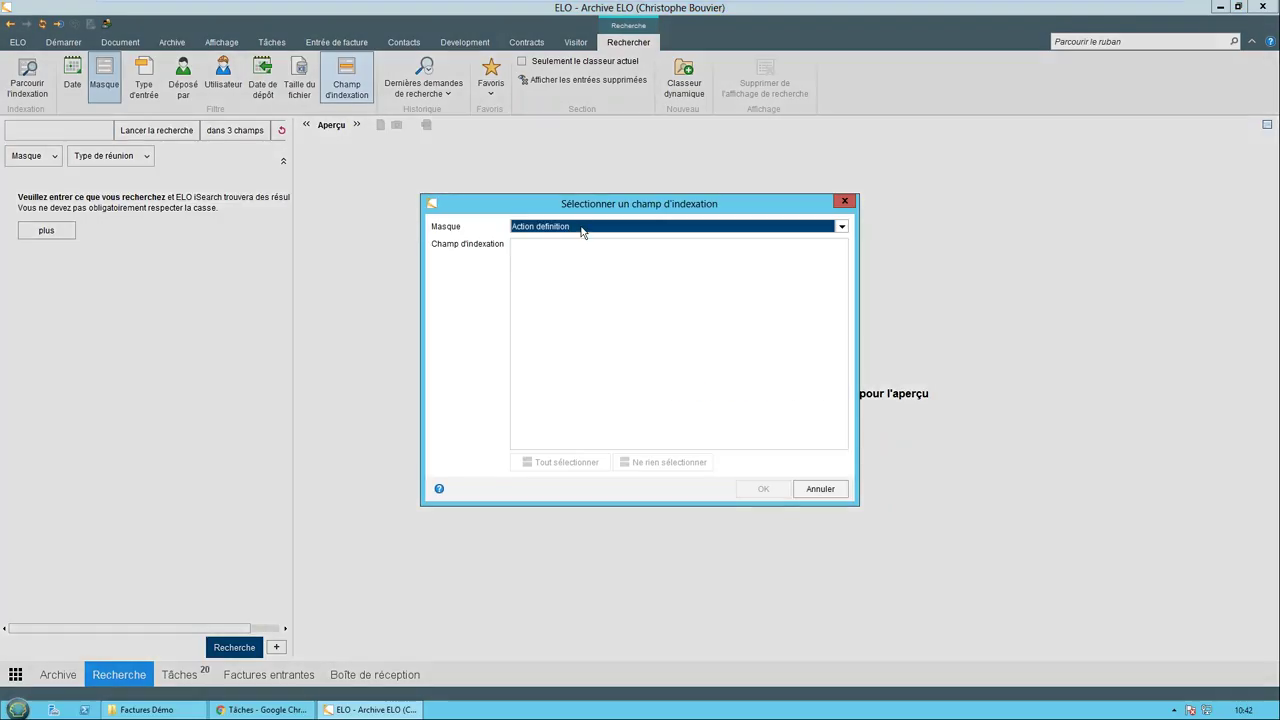
pyautogui.click(581, 229)
pyautogui.scroll(-3, 575, 297)
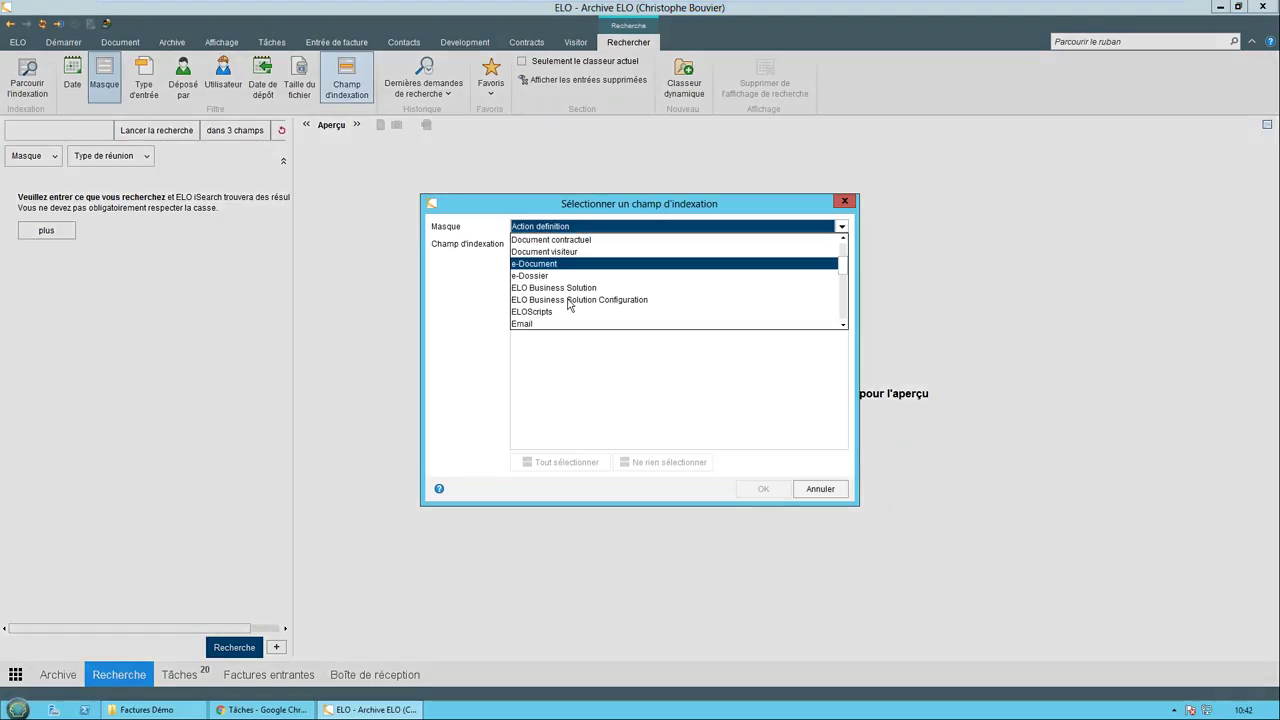
pyautogui.scroll(-2, 575, 295)
pyautogui.click(569, 283)
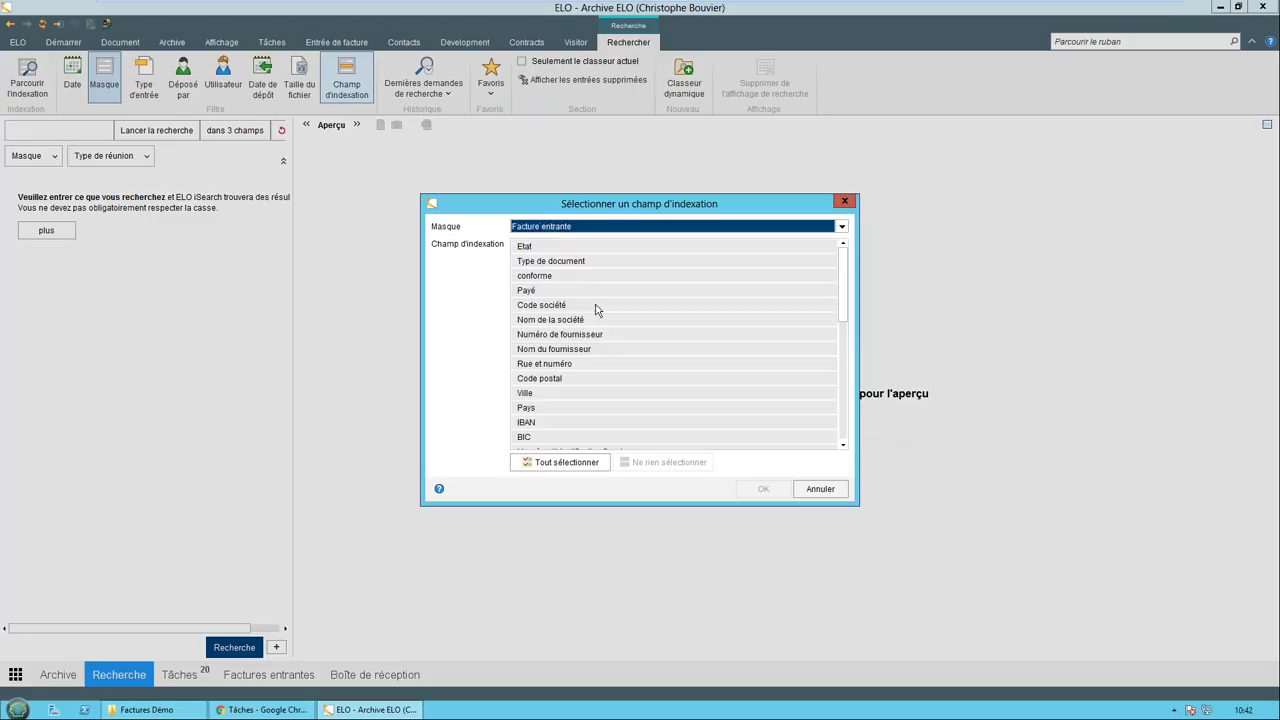
pyautogui.click(586, 320)
pyautogui.doubleClick(593, 349)
pyautogui.click(252, 158)
pyautogui.click(253, 159)
pyautogui.click(253, 159)
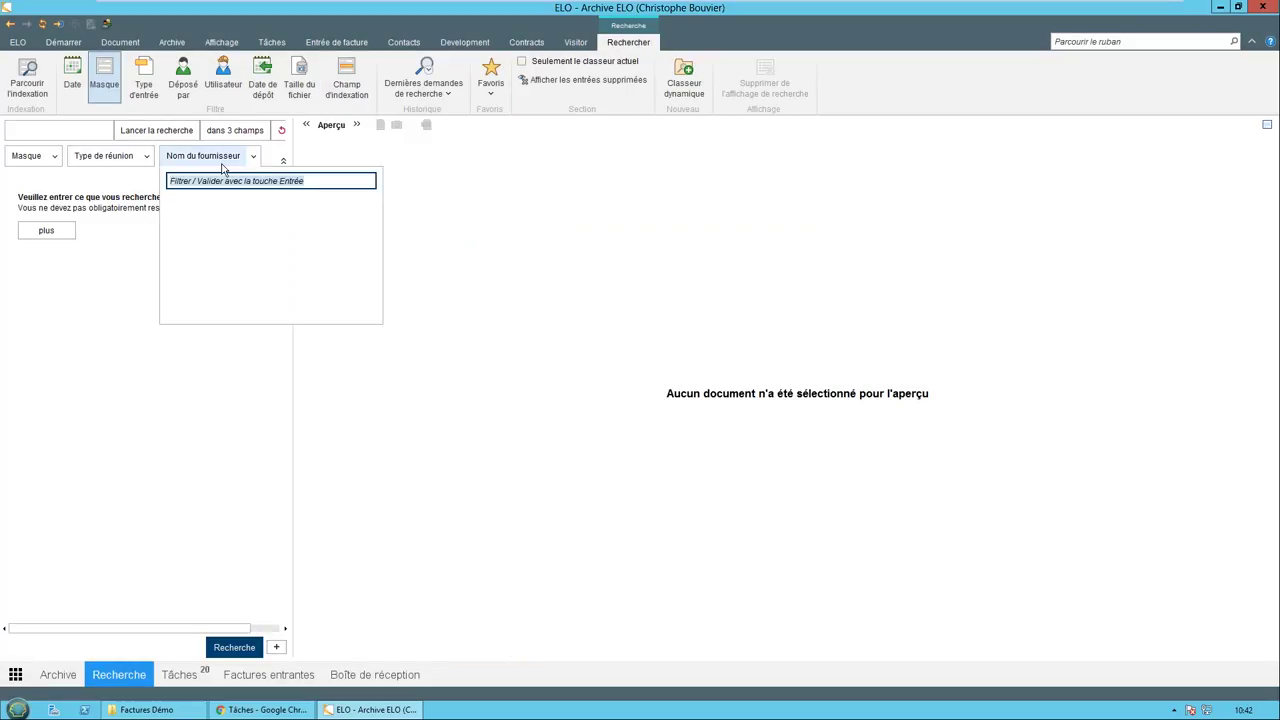
pyautogui.click(222, 158)
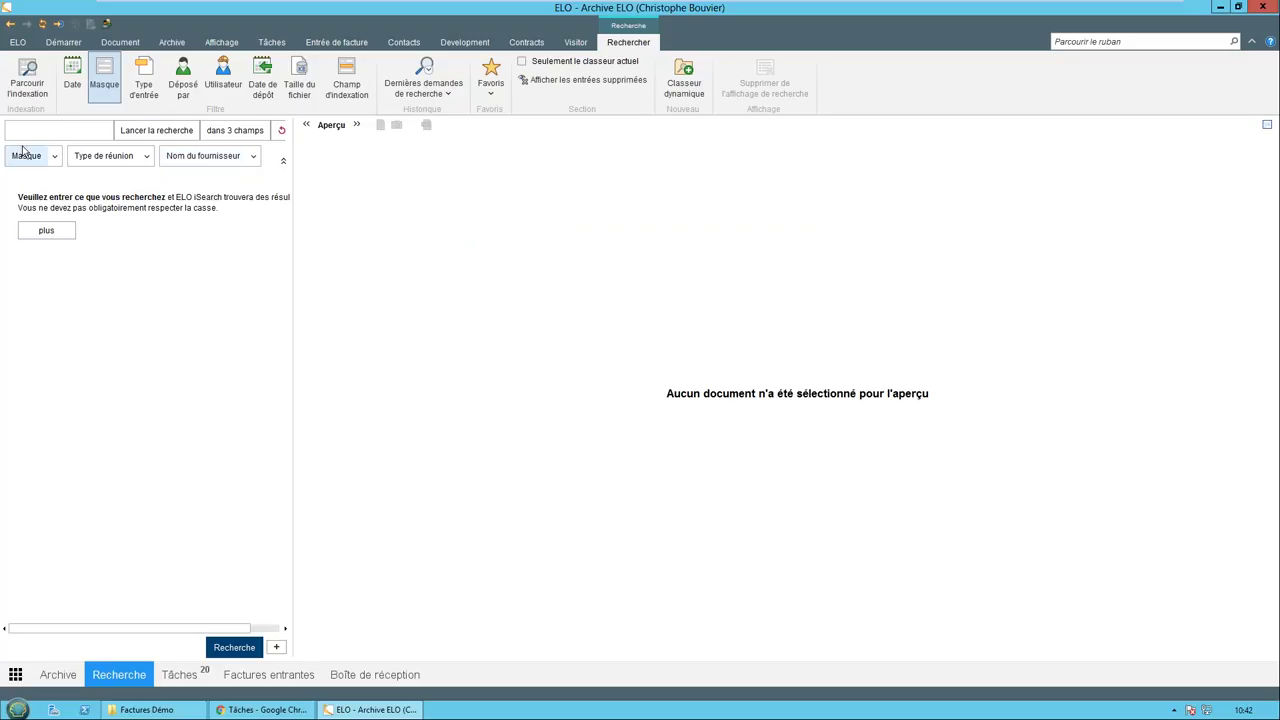
# Step: Try to run the archive search for * and open the Nom du fournisseur filter
pyautogui.click(141, 133)
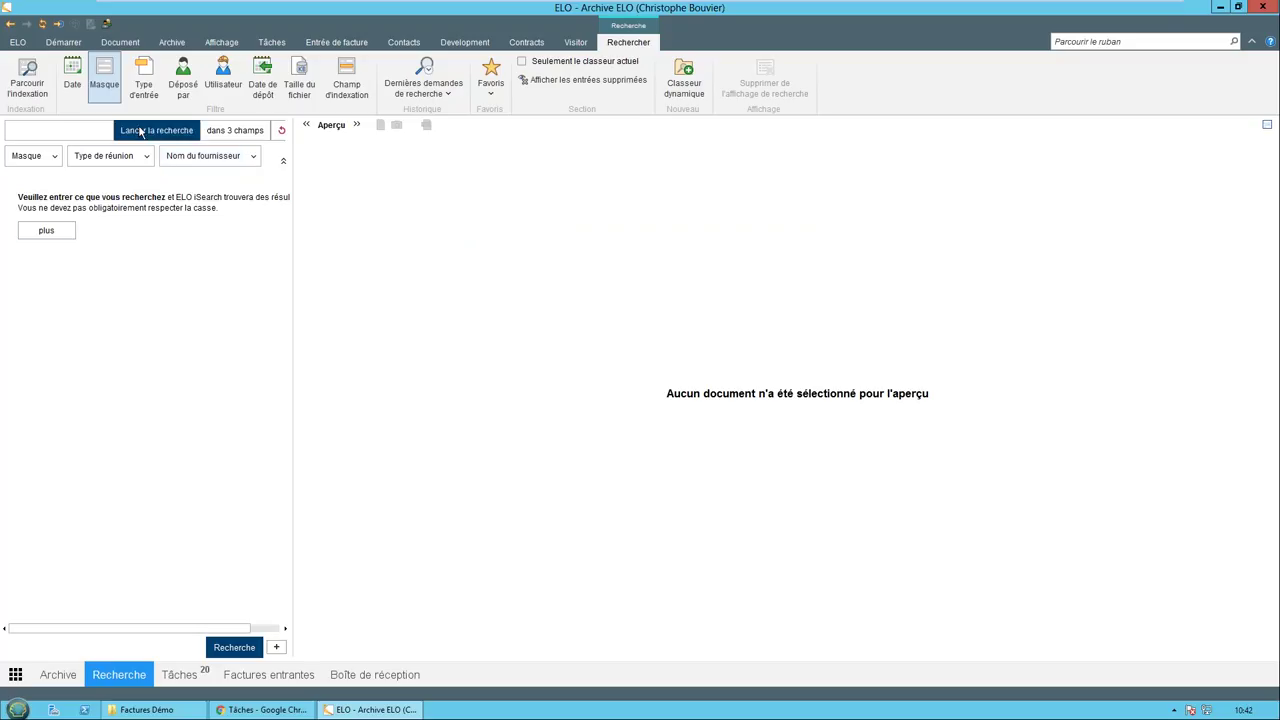
pyautogui.click(221, 160)
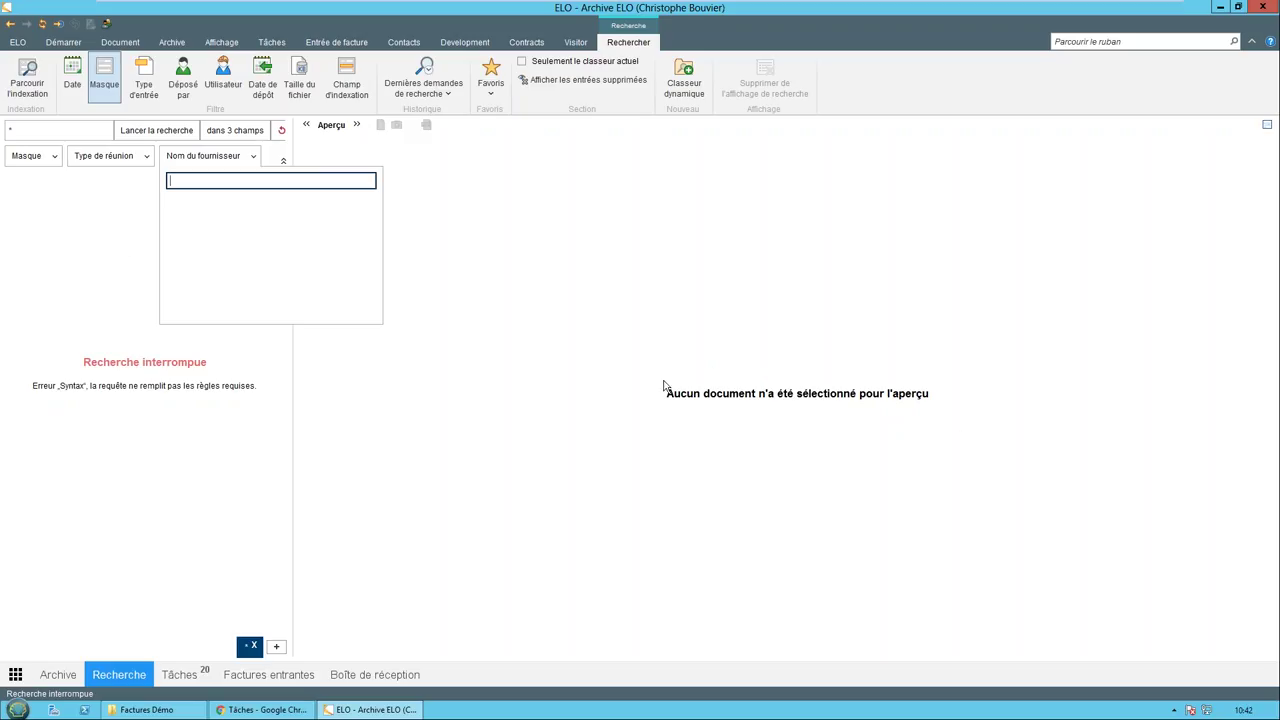
# Step: Minimize the archive client and browser, leave the virtual machine's full-screen mode and maximize the mirrored iPad window
pyautogui.moveTo(888, 6)
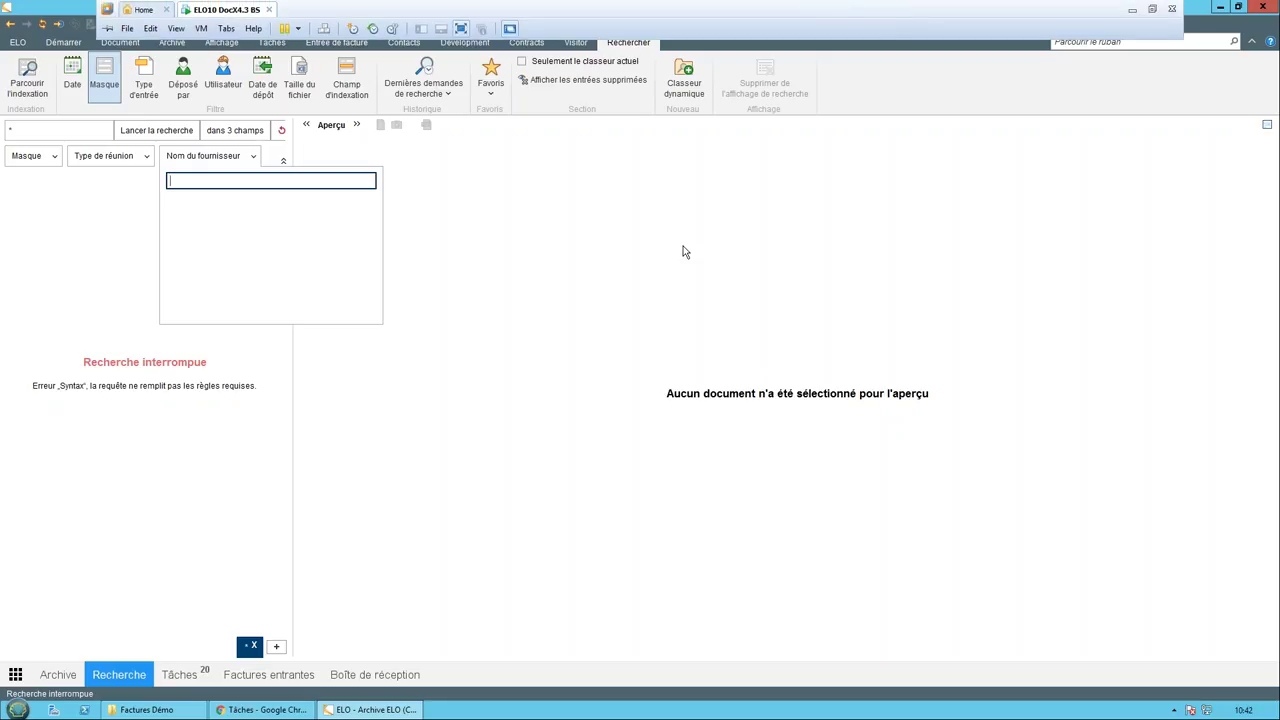
pyautogui.click(1220, 7)
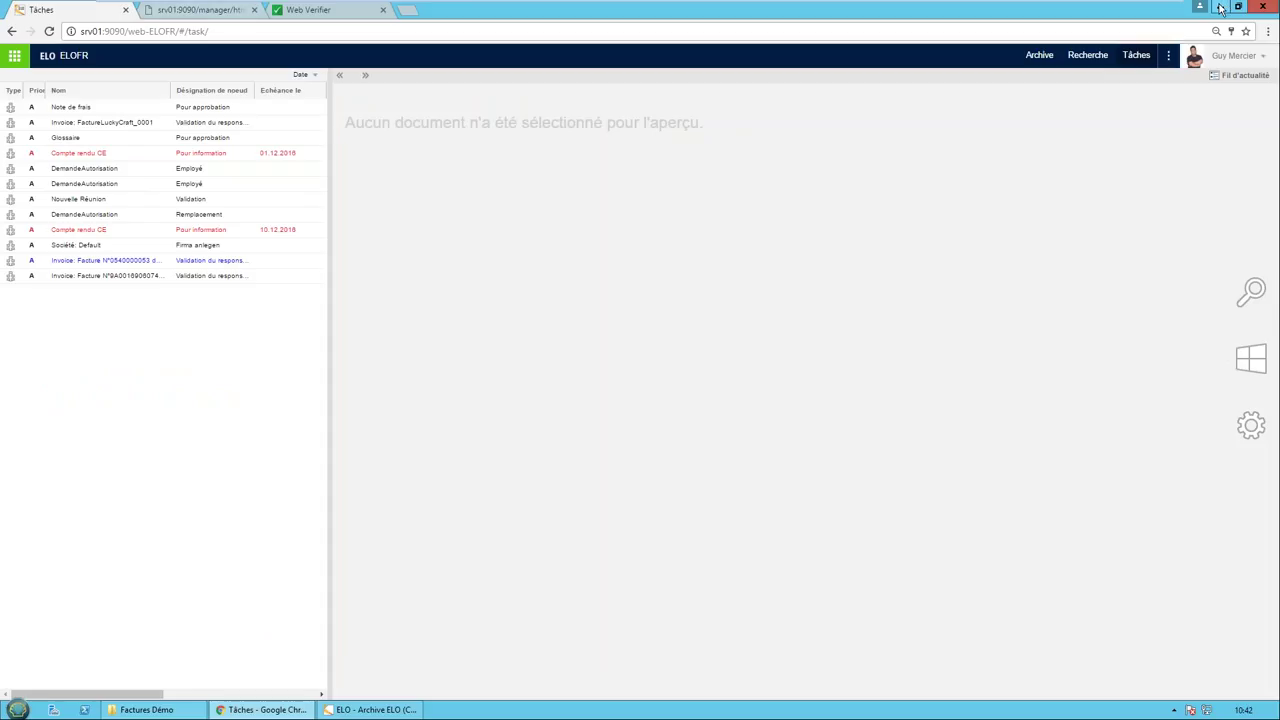
pyautogui.click(1220, 7)
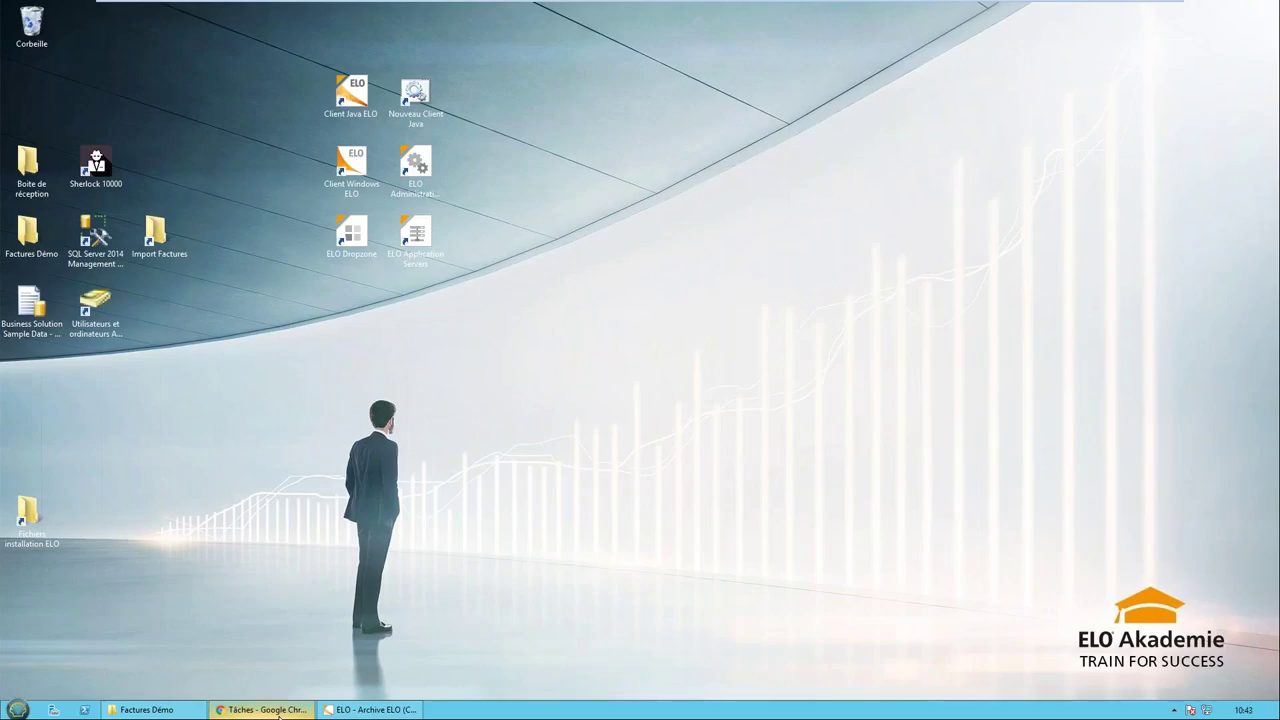
pyautogui.moveTo(979, 3)
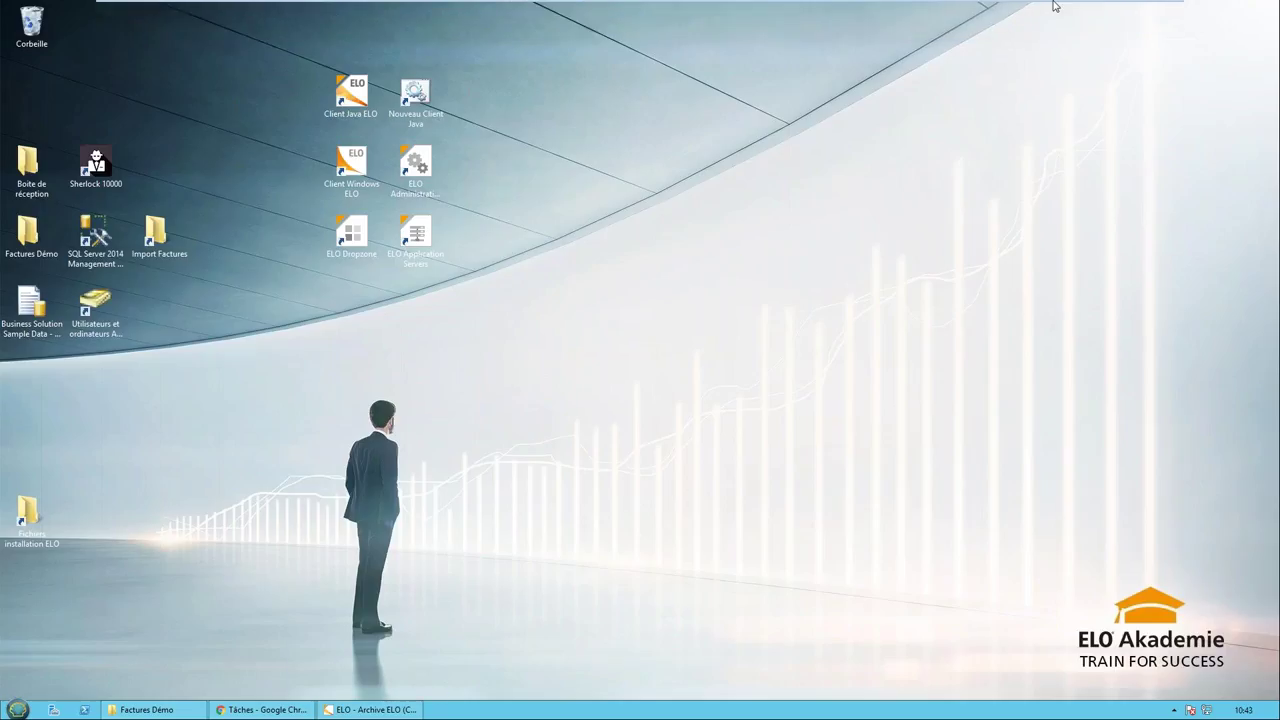
pyautogui.moveTo(1145, 4)
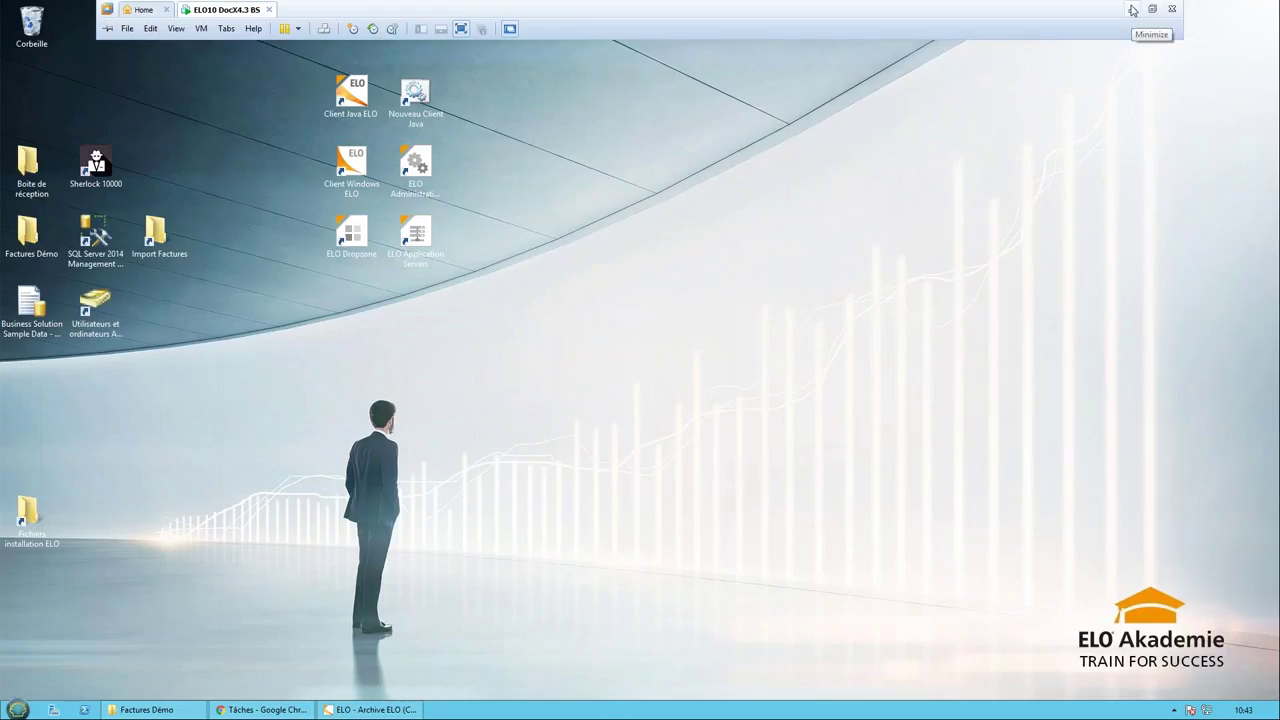
pyautogui.click(1152, 8)
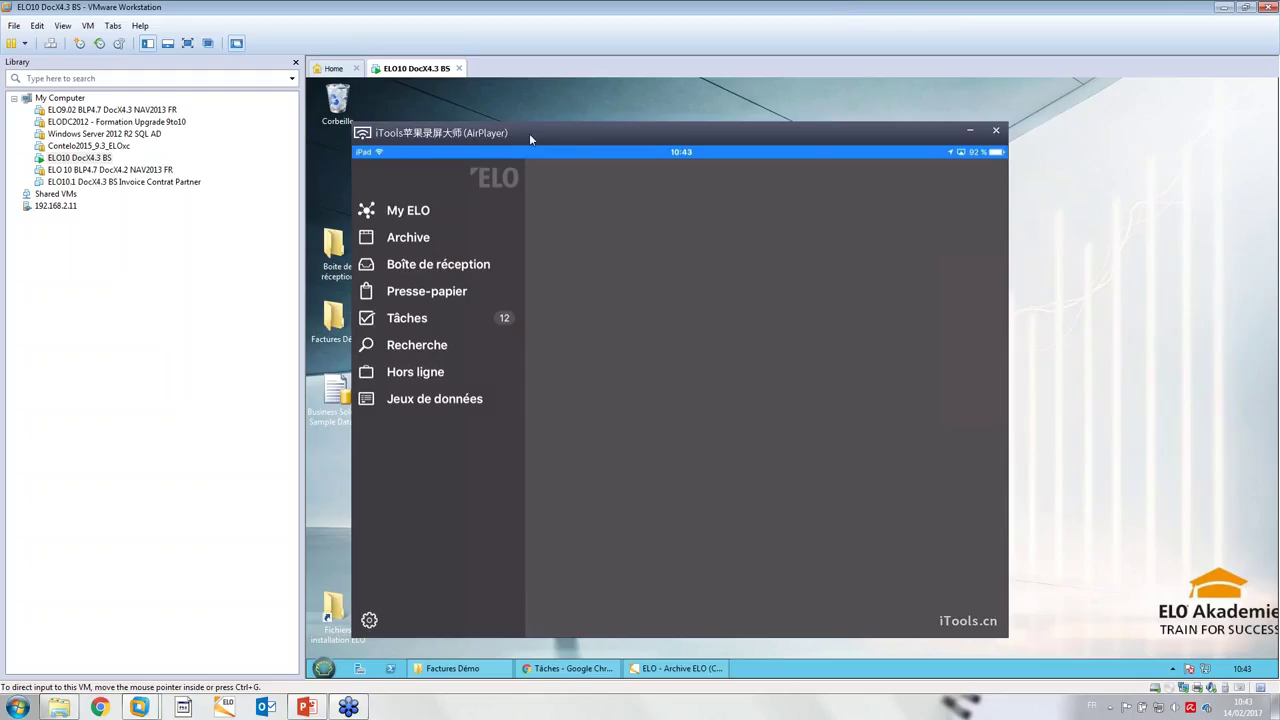
pyautogui.doubleClick(633, 129)
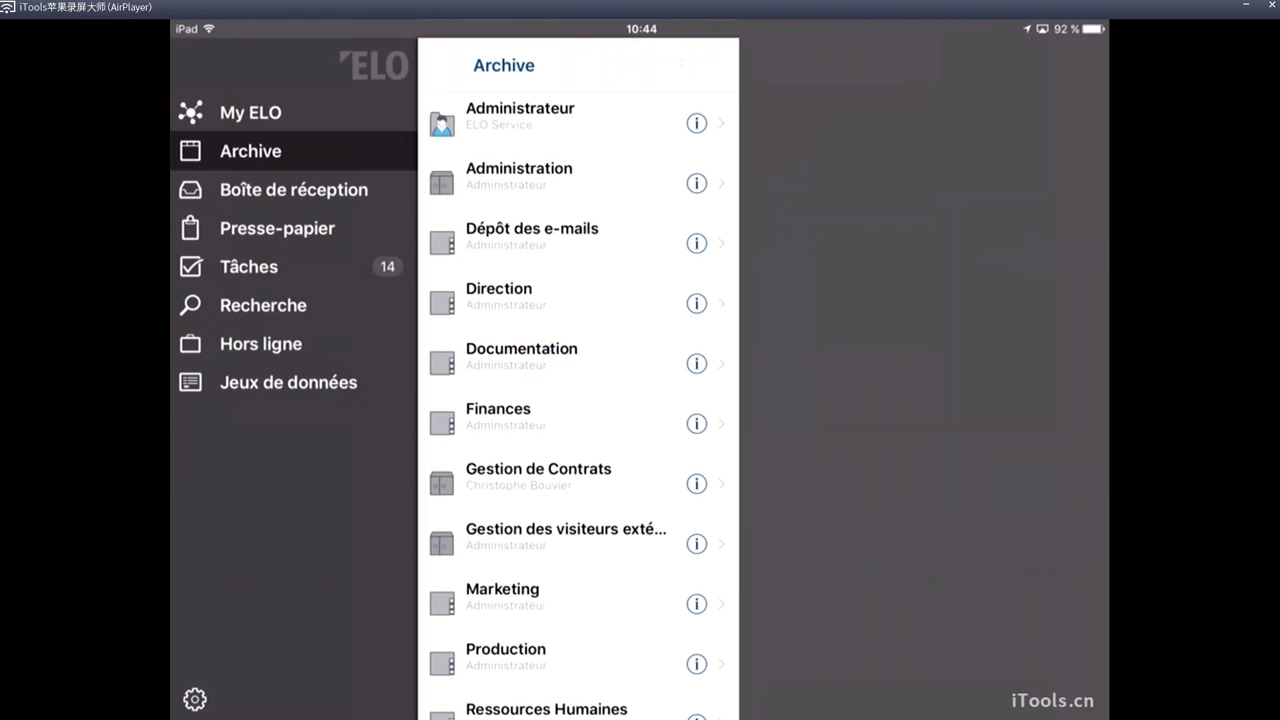
# Step: In the iPad archive, browse Finances, Factures Traitées, Par Fournisseur and G to the GSF SATURNE invoices
pyautogui.scroll(-1, 578, 400)
pyautogui.click(498, 345)
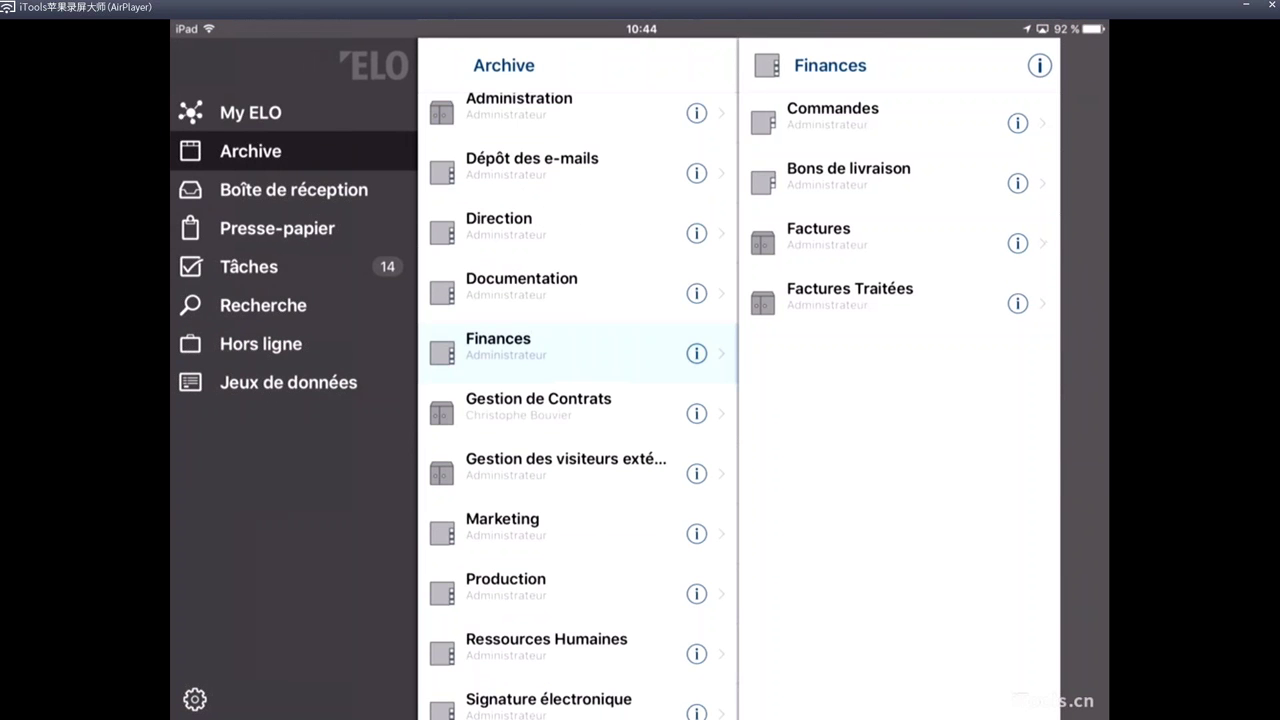
pyautogui.click(850, 292)
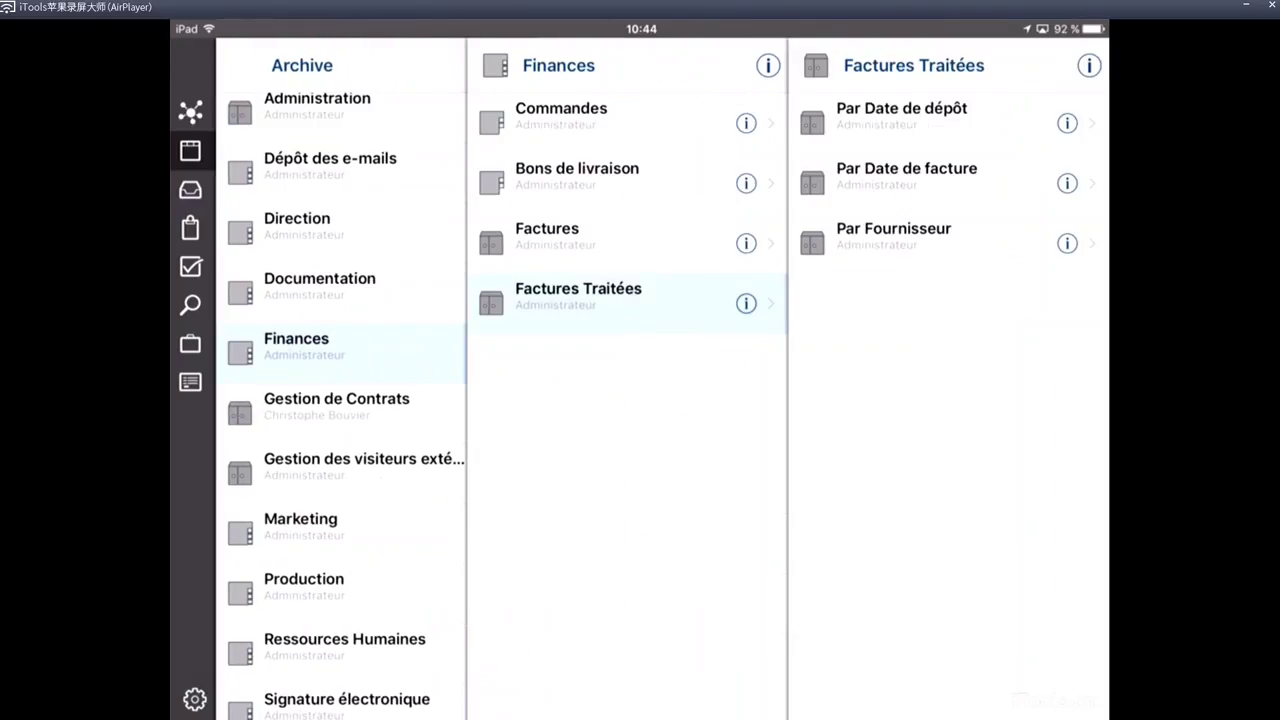
pyautogui.click(893, 235)
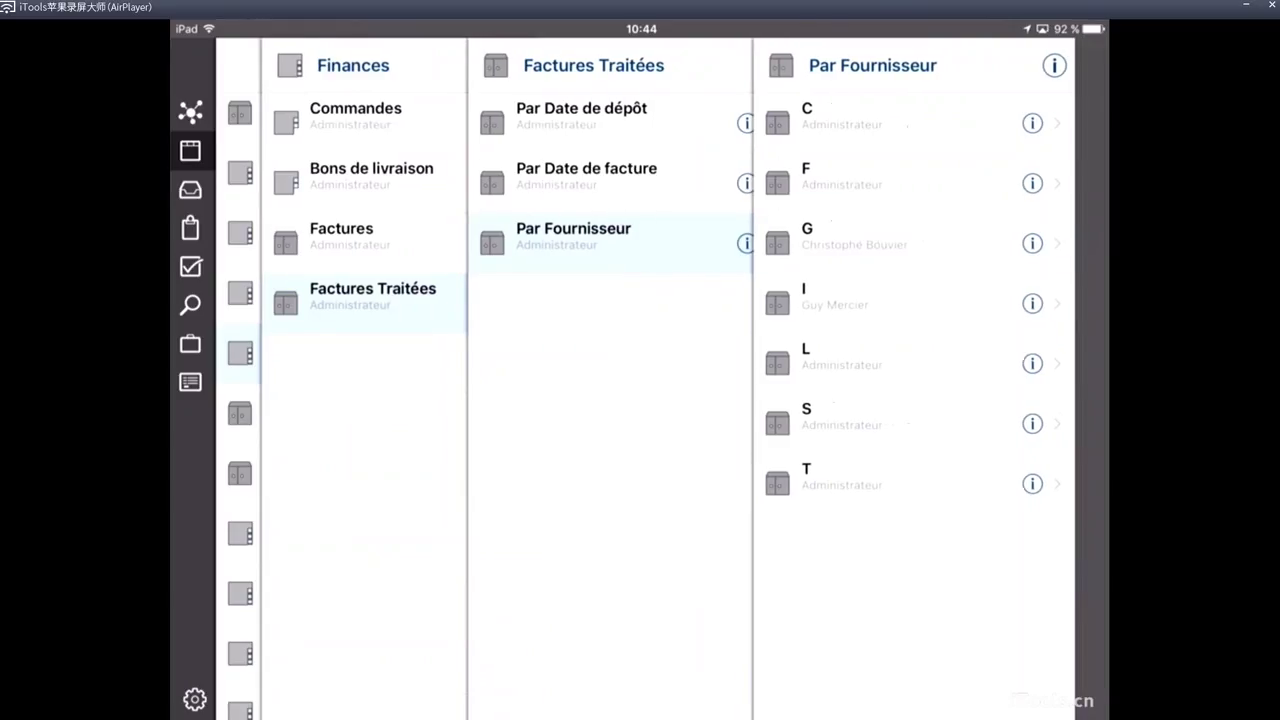
pyautogui.click(880, 235)
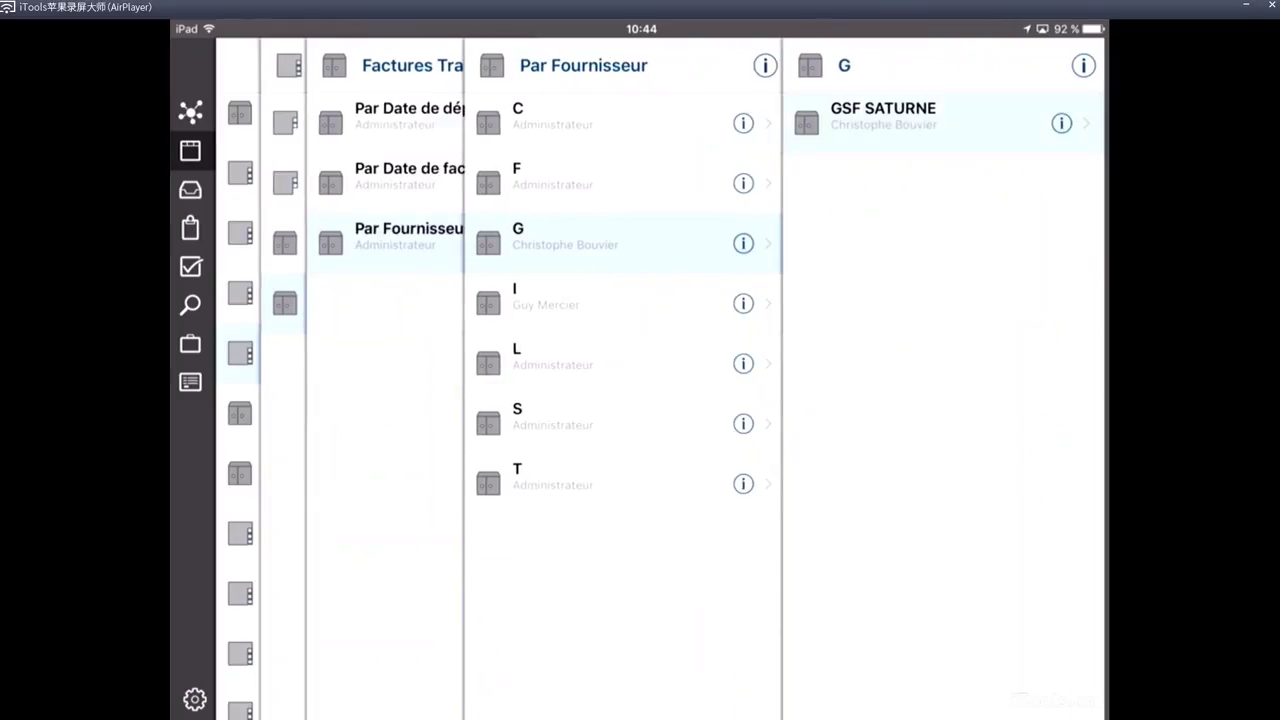
pyautogui.click(888, 115)
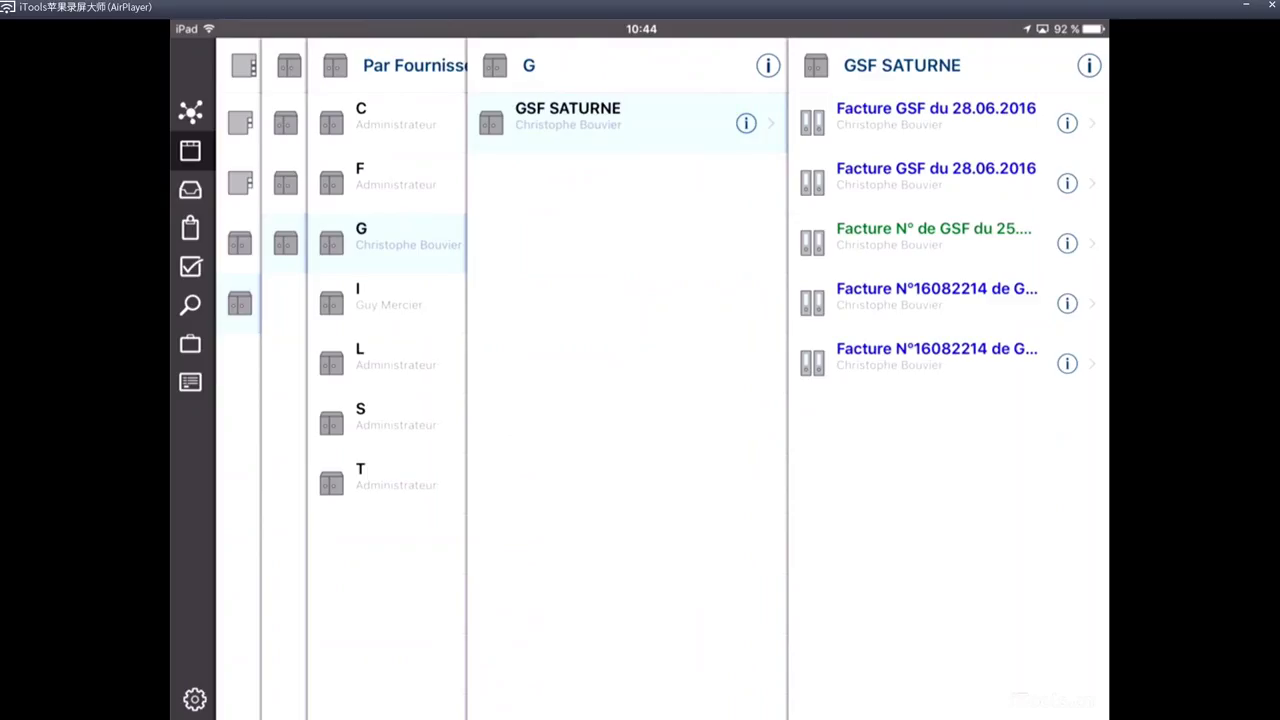
# Step: View the PDF of the first Facture GSF du 28.06.2016 at full size, close it and open the second invoice of that date
pyautogui.click(936, 115)
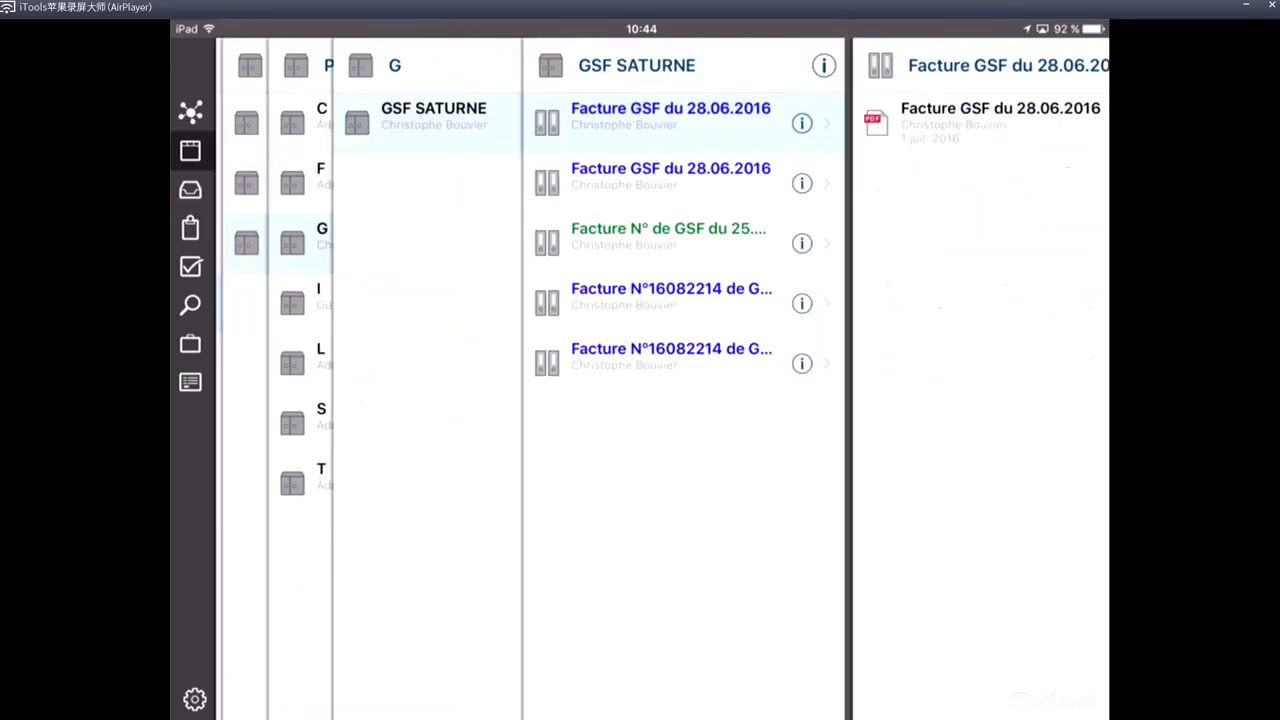
pyautogui.click(940, 115)
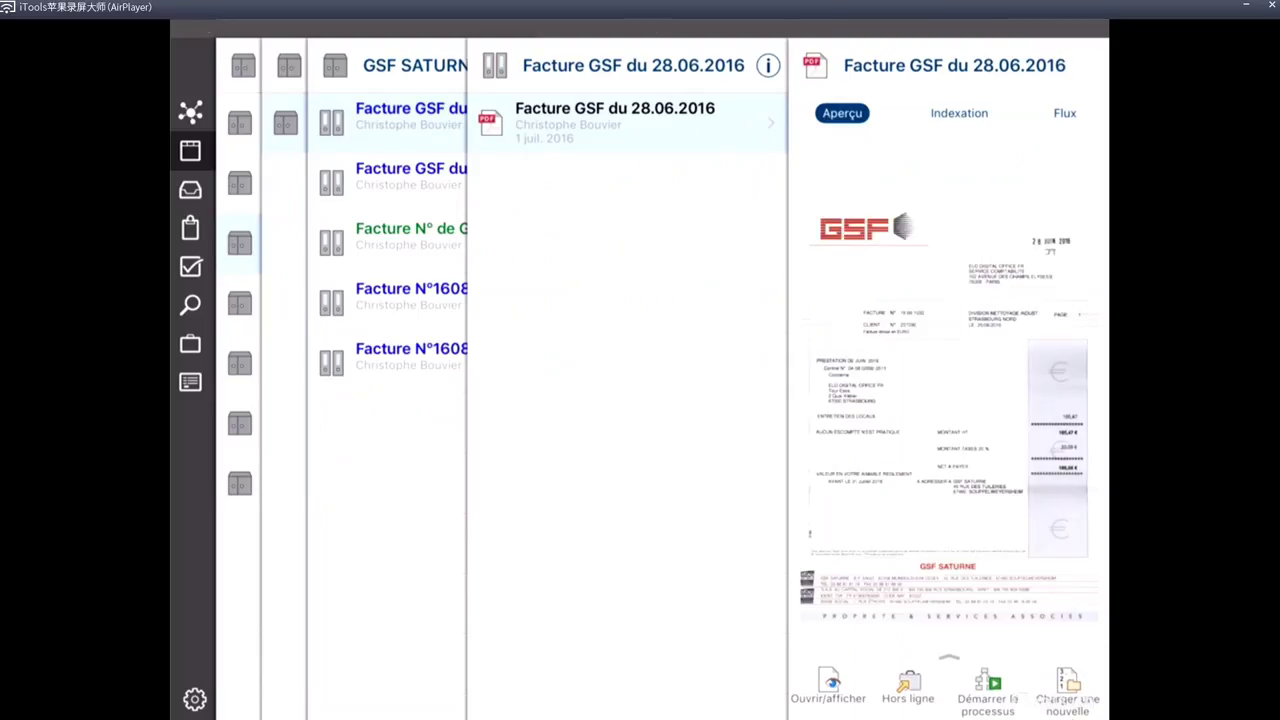
pyautogui.click(828, 688)
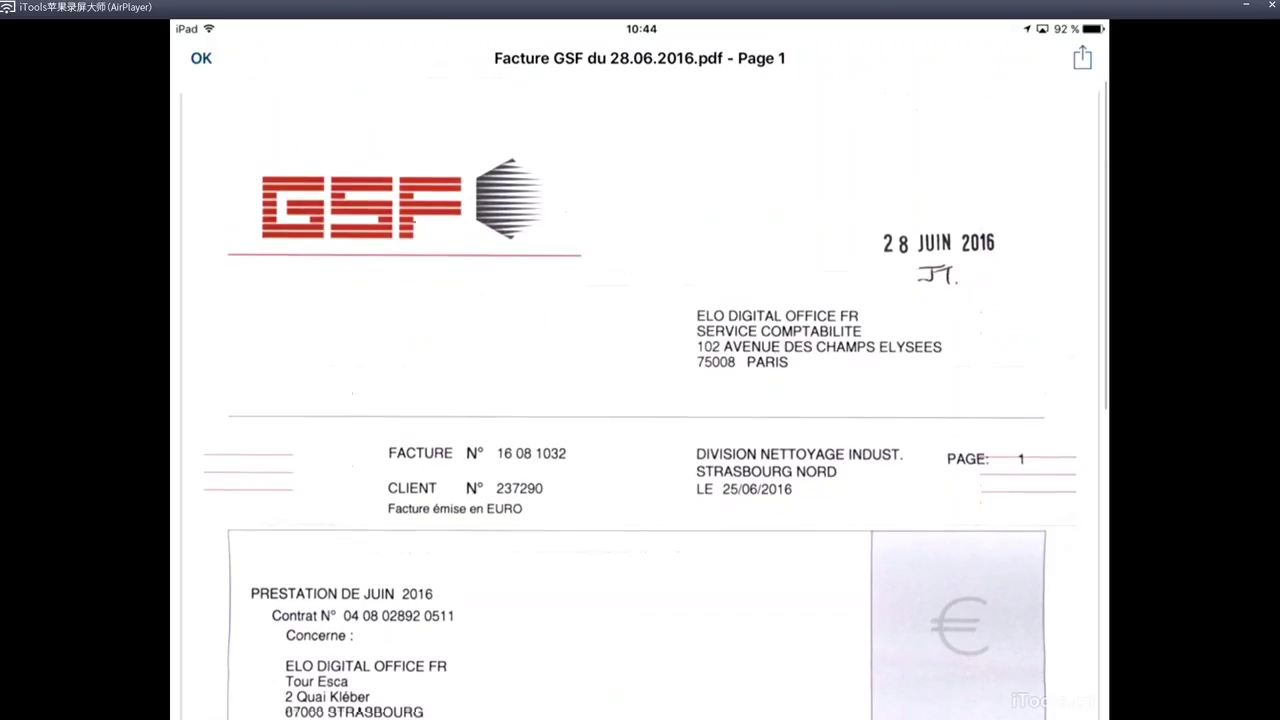
pyautogui.click(201, 58)
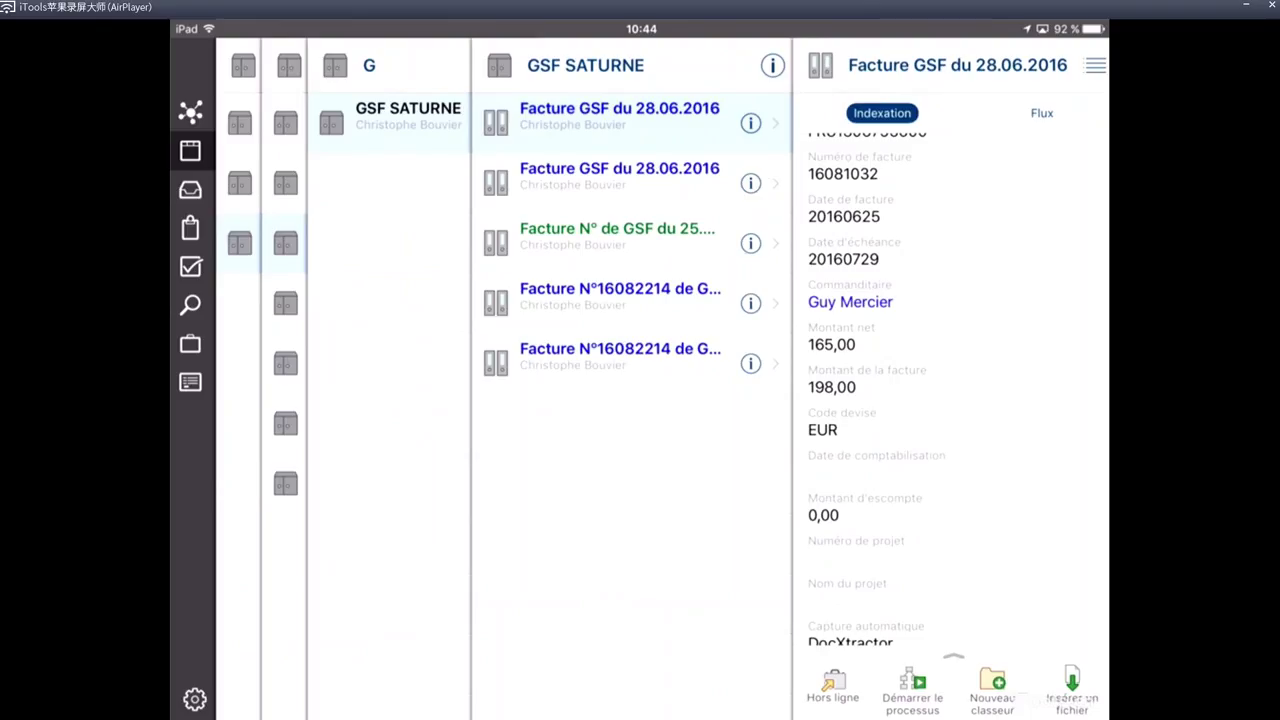
pyautogui.click(619, 170)
pyautogui.click(860, 115)
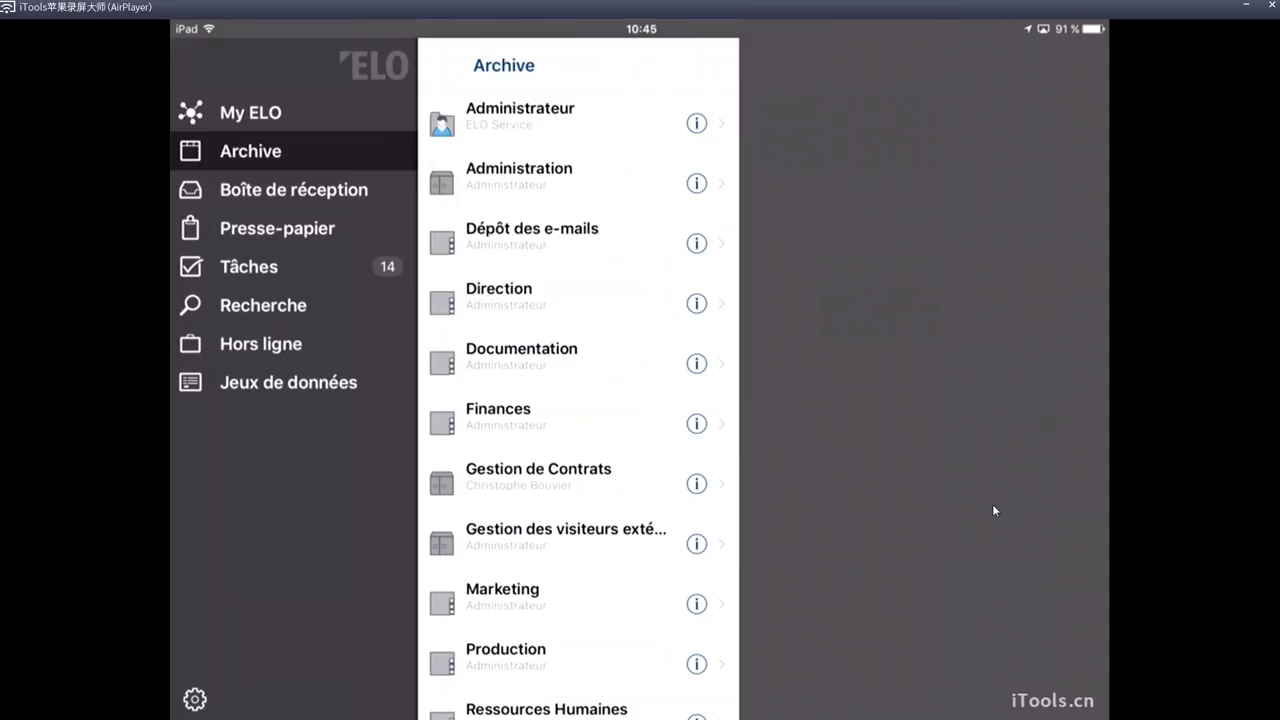
# Step: In the iPad tasks, open and accept the Renseignement des données comptables task dated 14 févr. 2017 10:35
pyautogui.click(248, 266)
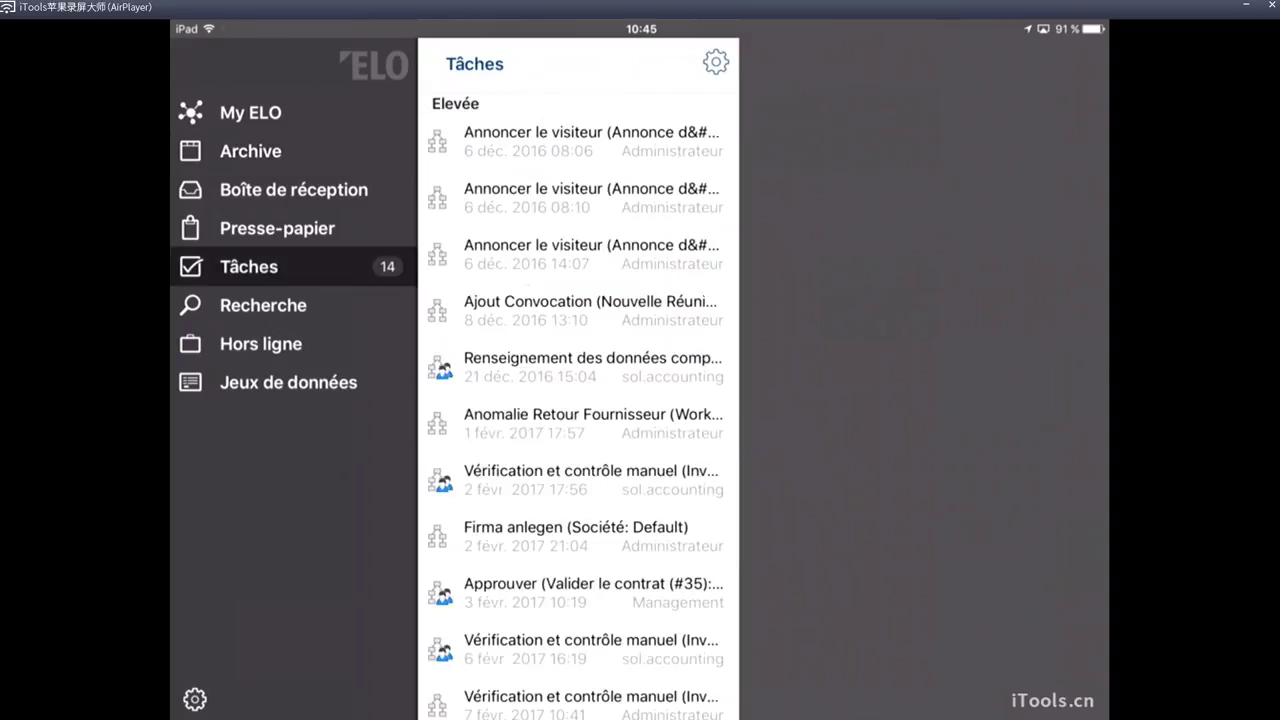
pyautogui.scroll(-5, 578, 400)
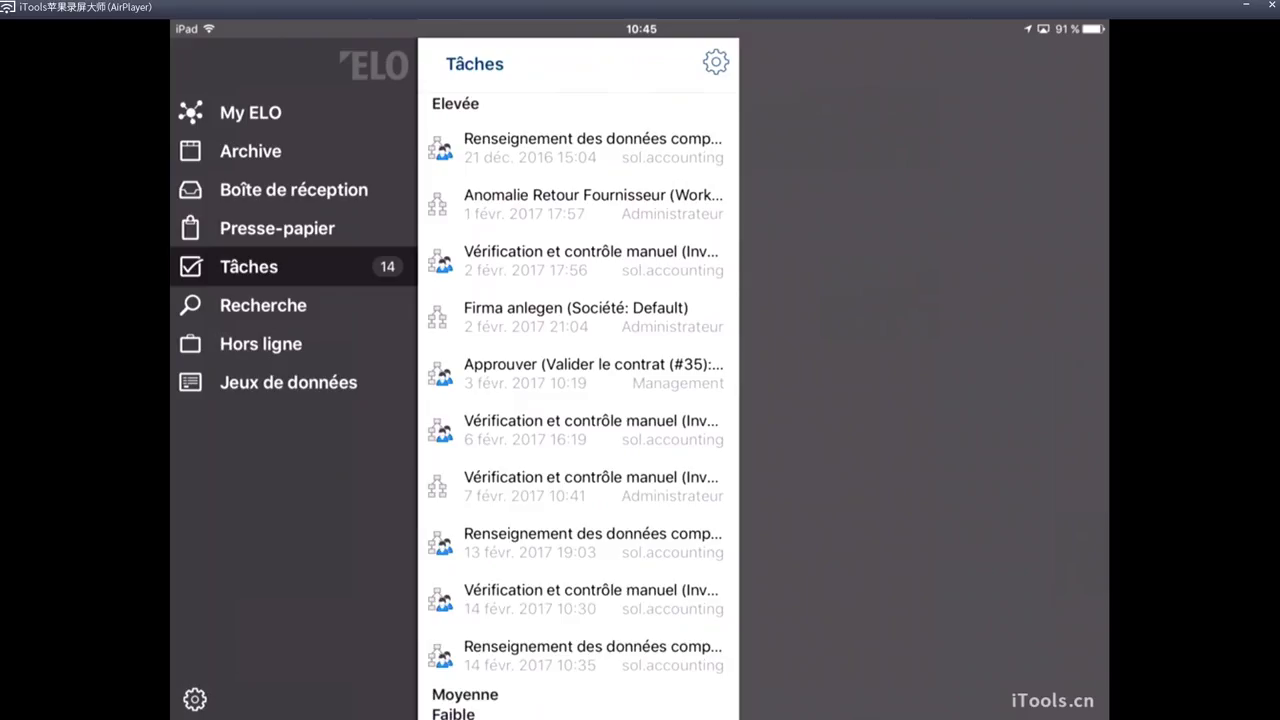
pyautogui.click(578, 655)
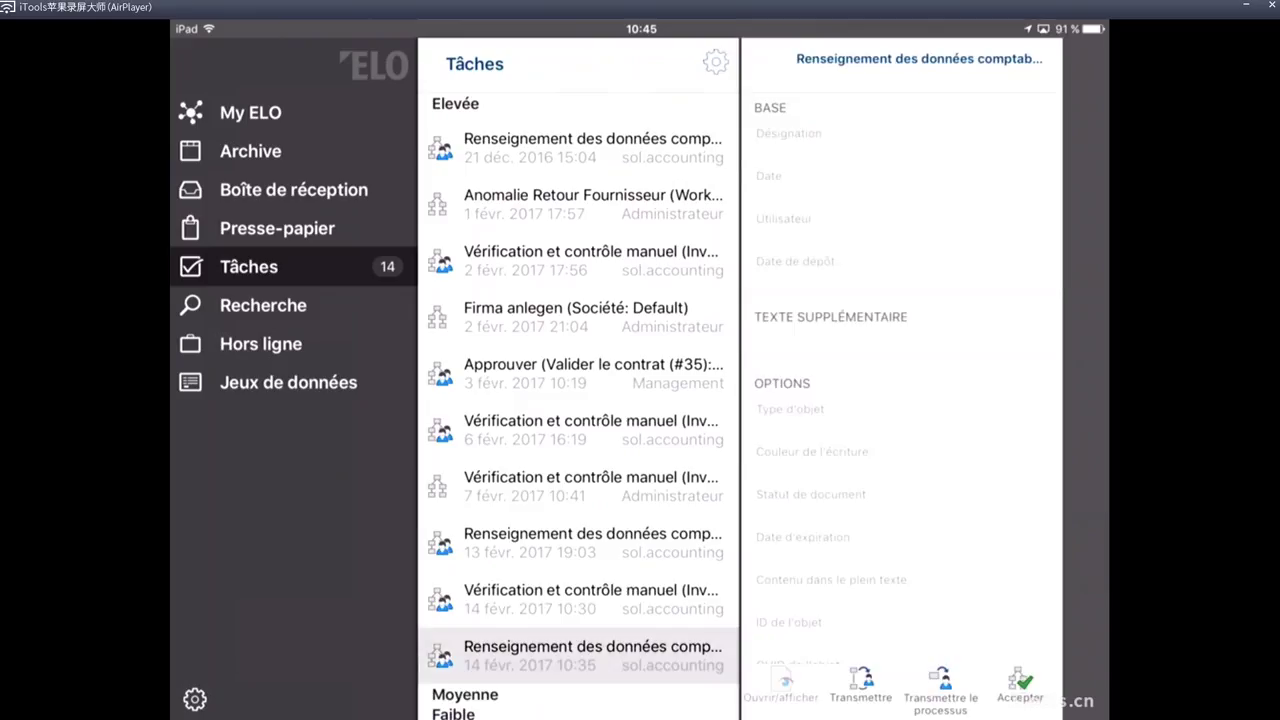
pyautogui.scroll(-5, 906, 380)
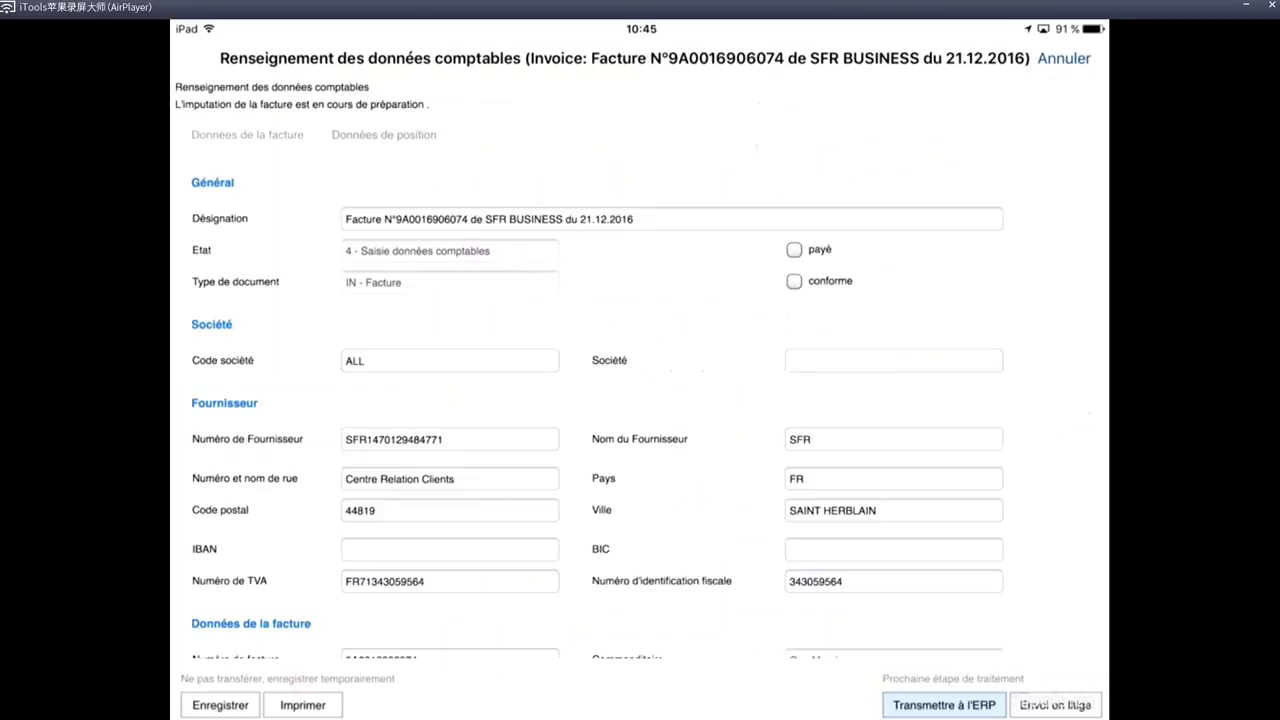
# Step: Review the accounting data form of the SFR BUSINESS invoice of 21.12.2016 and close it without saving
pyautogui.scroll(-5, 640, 400)
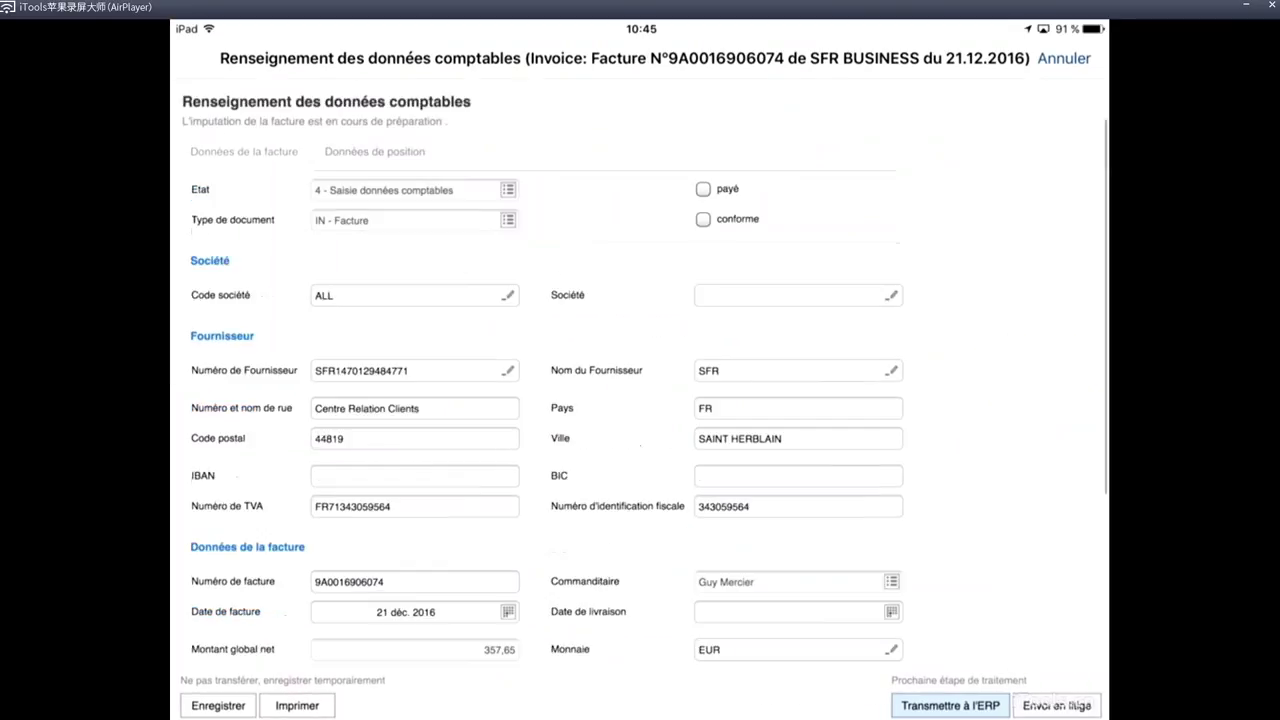
pyautogui.scroll(6, 640, 400)
pyautogui.scroll(-7, 640, 400)
pyautogui.scroll(-3, 640, 400)
pyautogui.scroll(8, 640, 400)
pyautogui.scroll(1, 640, 400)
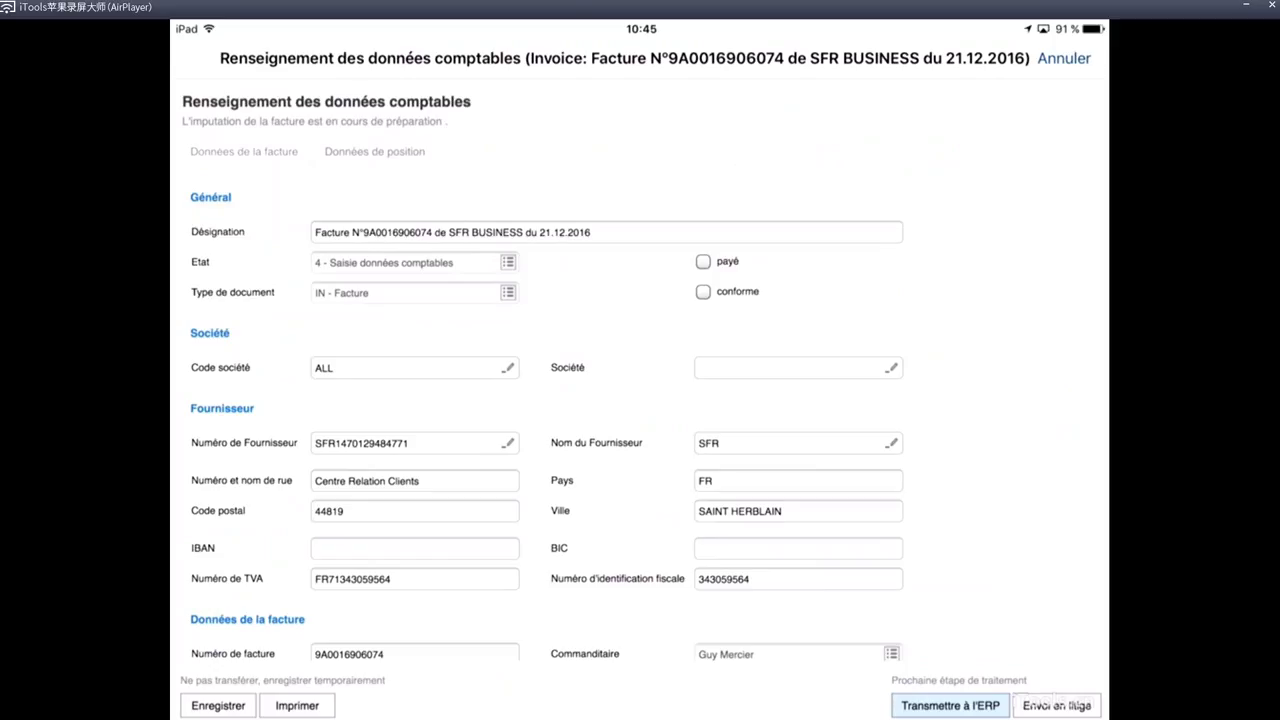
pyautogui.click(1064, 58)
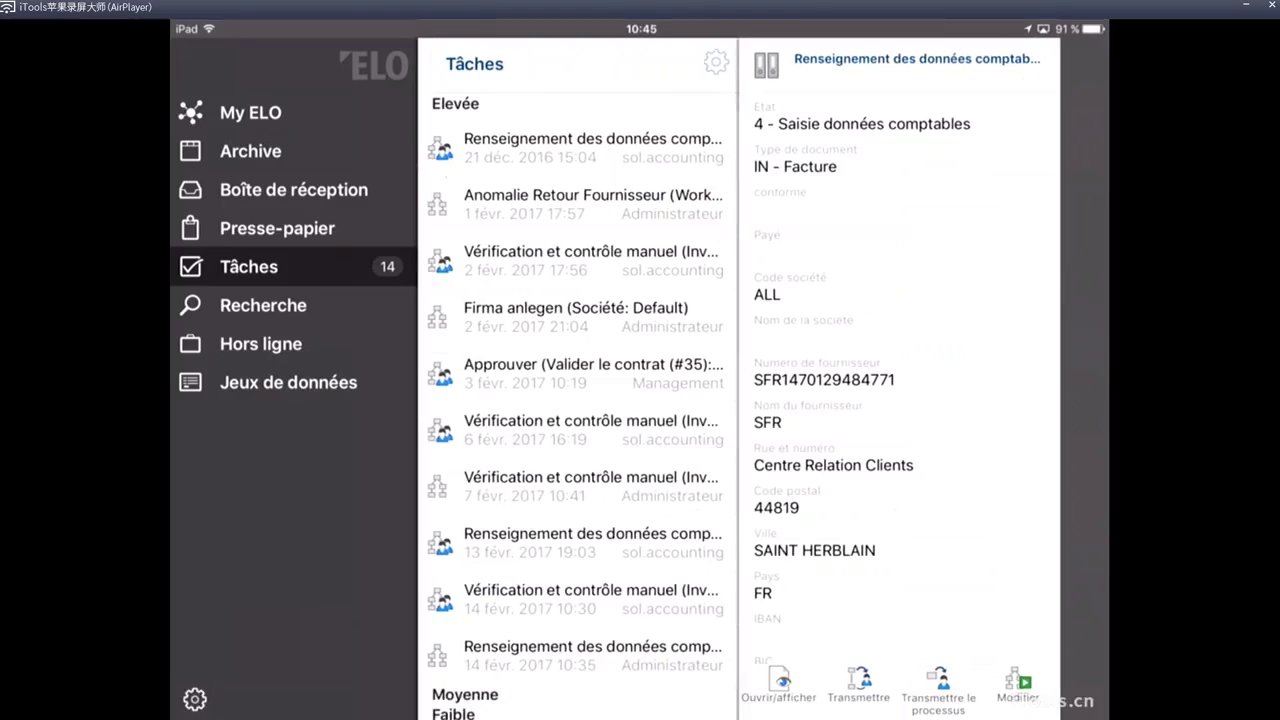
# Step: Preview the task's SFR BUSINESS invoice PDF, return to the accounting form and transmit the invoice to the ERP
pyautogui.click(766, 64)
pyautogui.click(940, 110)
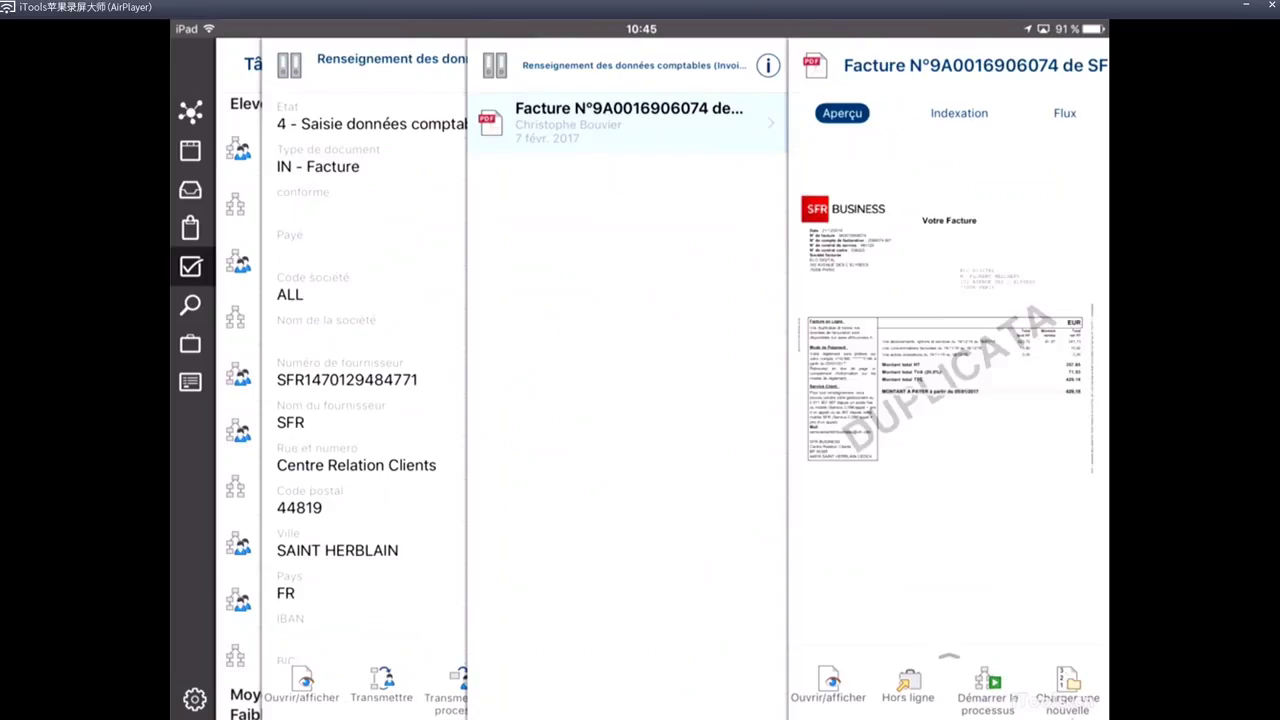
pyautogui.click(360, 300)
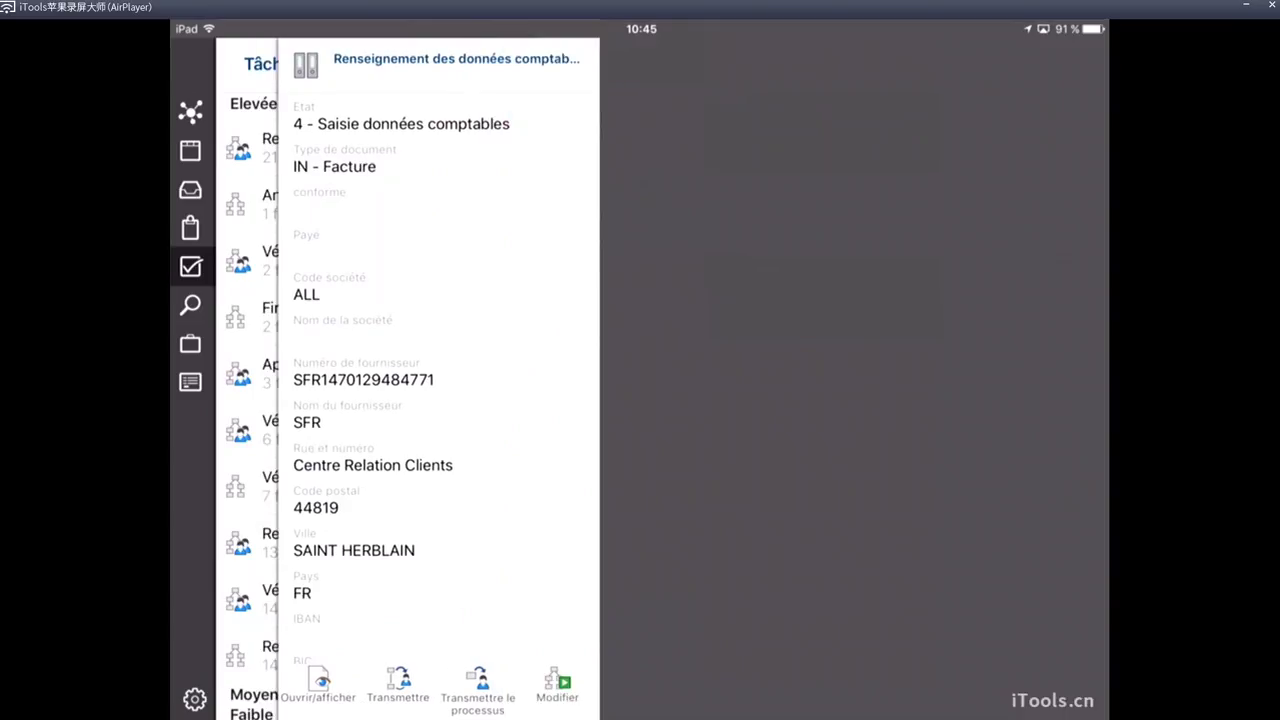
pyautogui.click(557, 689)
pyautogui.click(950, 705)
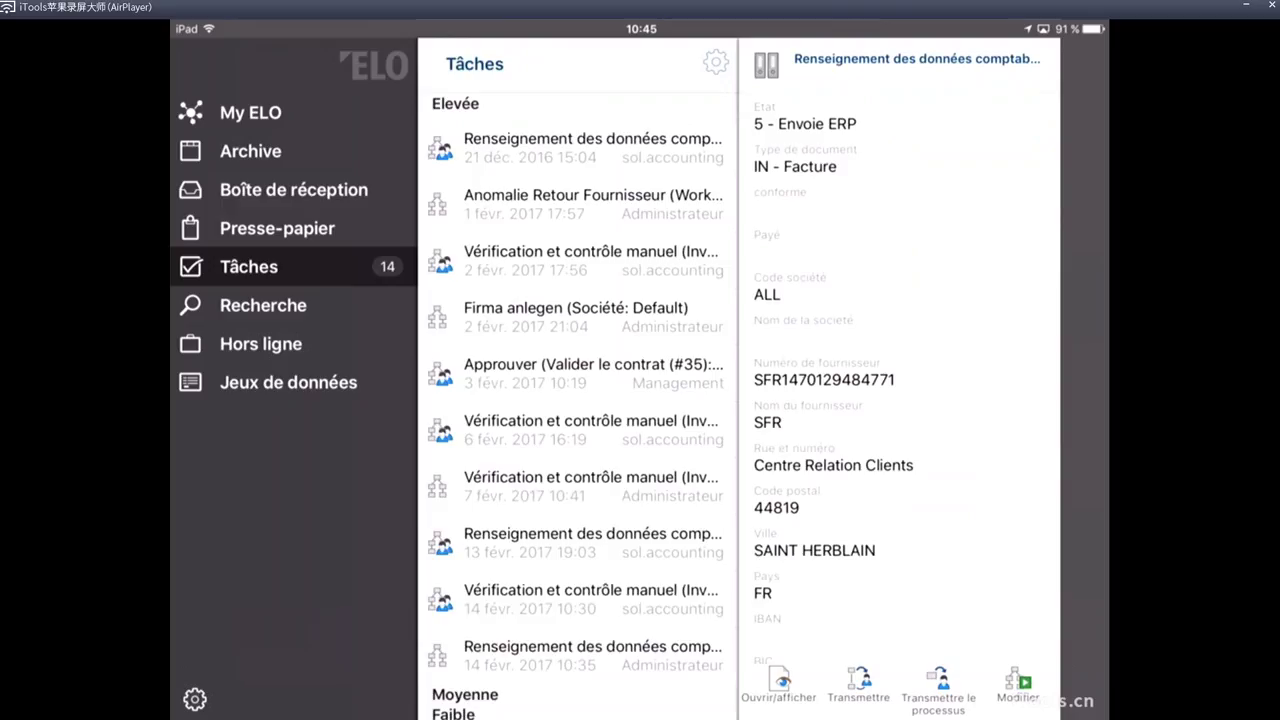
# Step: View the Recherche and Hors ligne areas of the iPad app and minimize the mirroring window
pyautogui.click(263, 305)
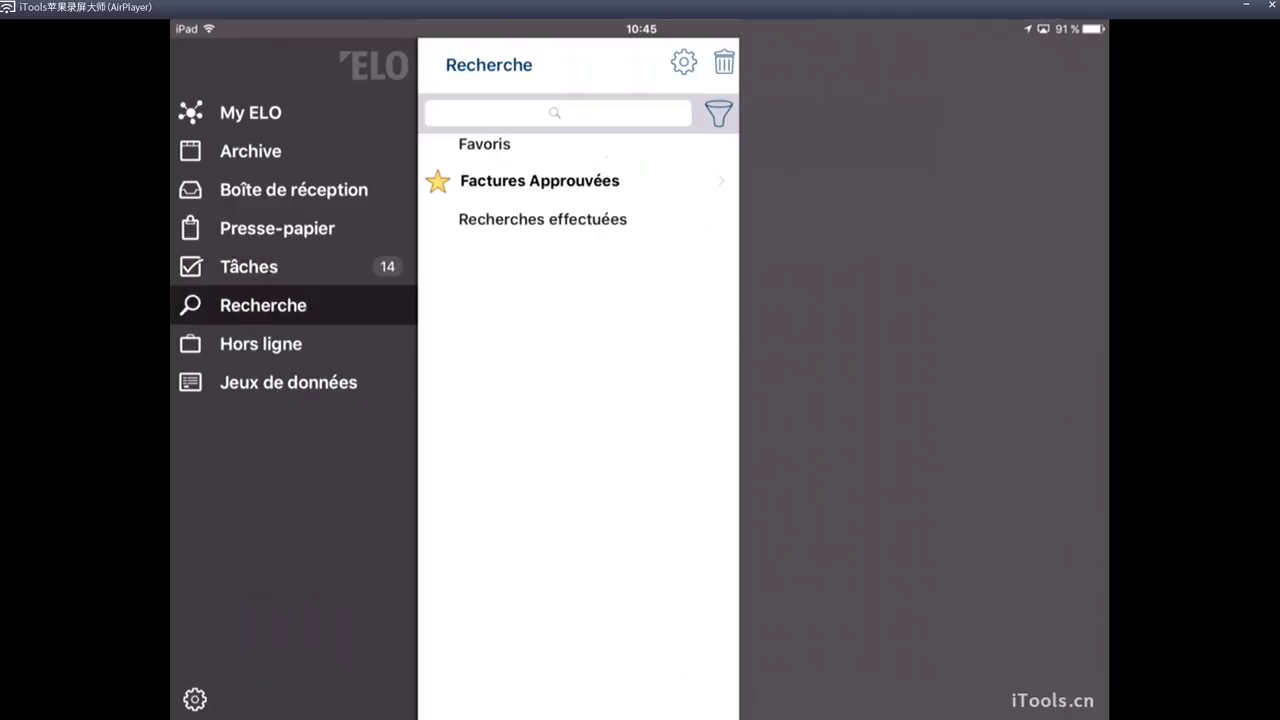
pyautogui.click(261, 343)
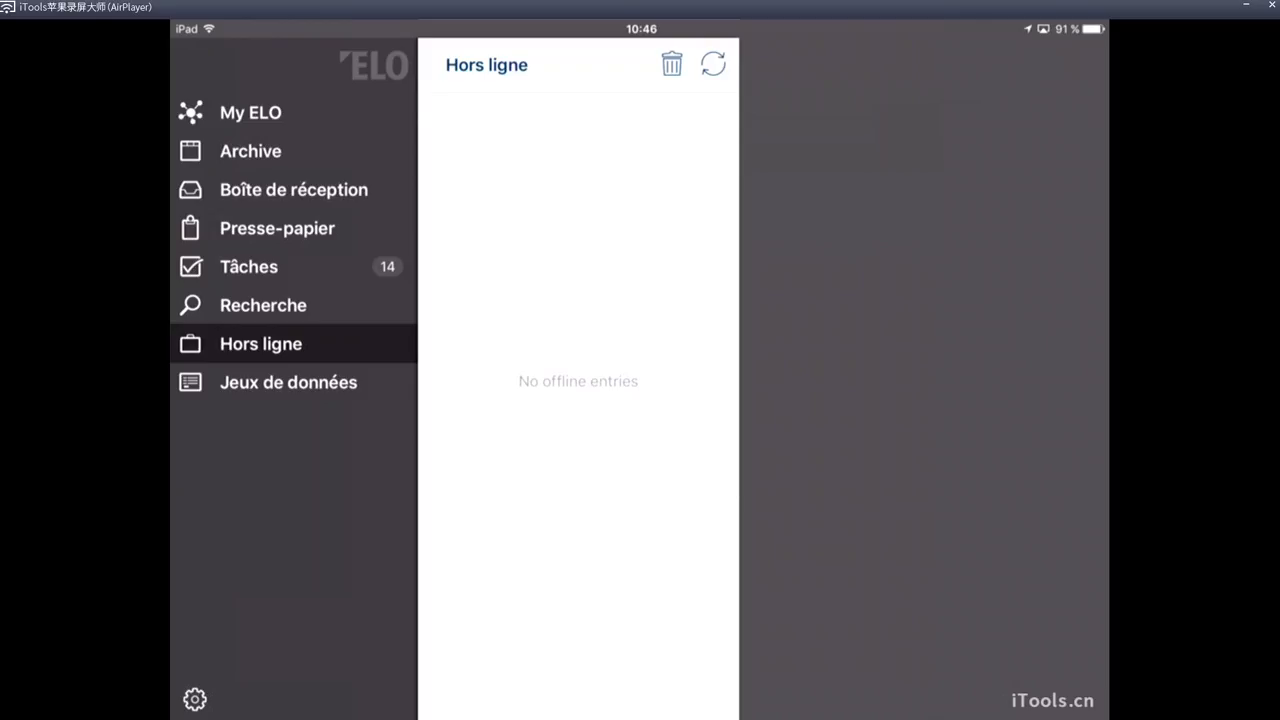
pyautogui.click(1246, 4)
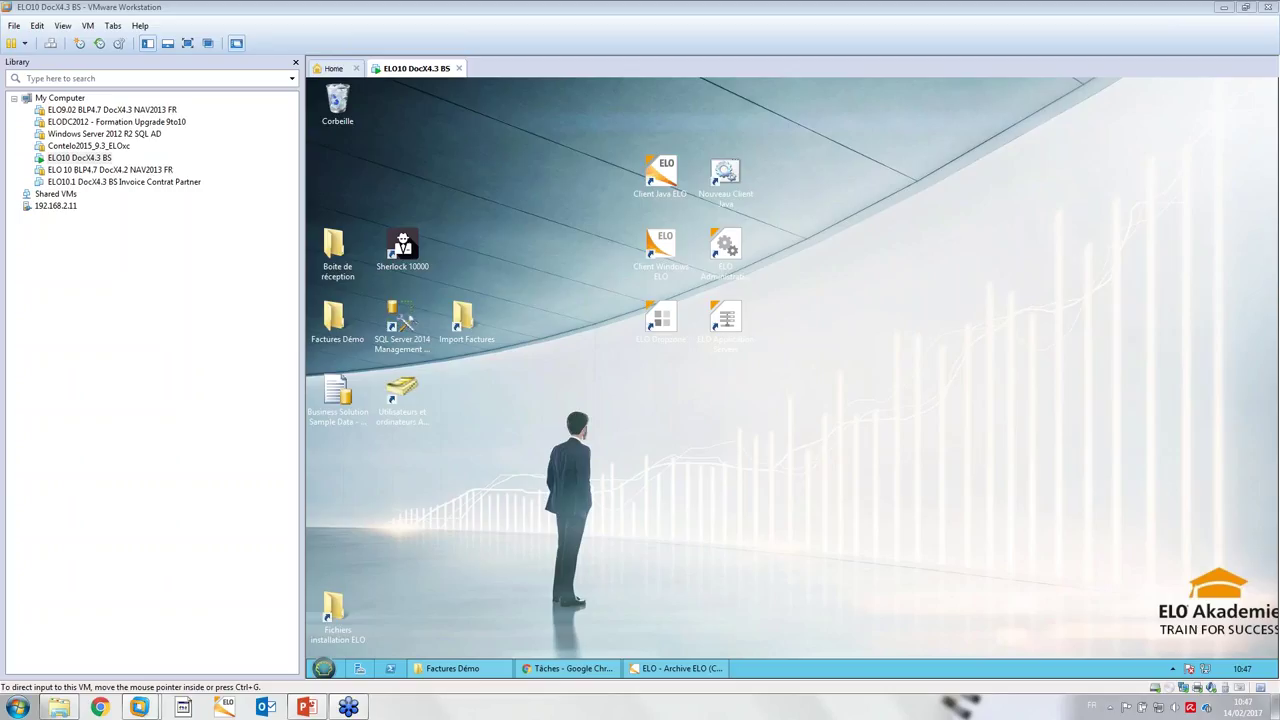
# Step: Return to the web client's tasks with the virtual machine in full screen and open the FIBA invoice validation of 30.06.2016
pyautogui.click(583, 670)
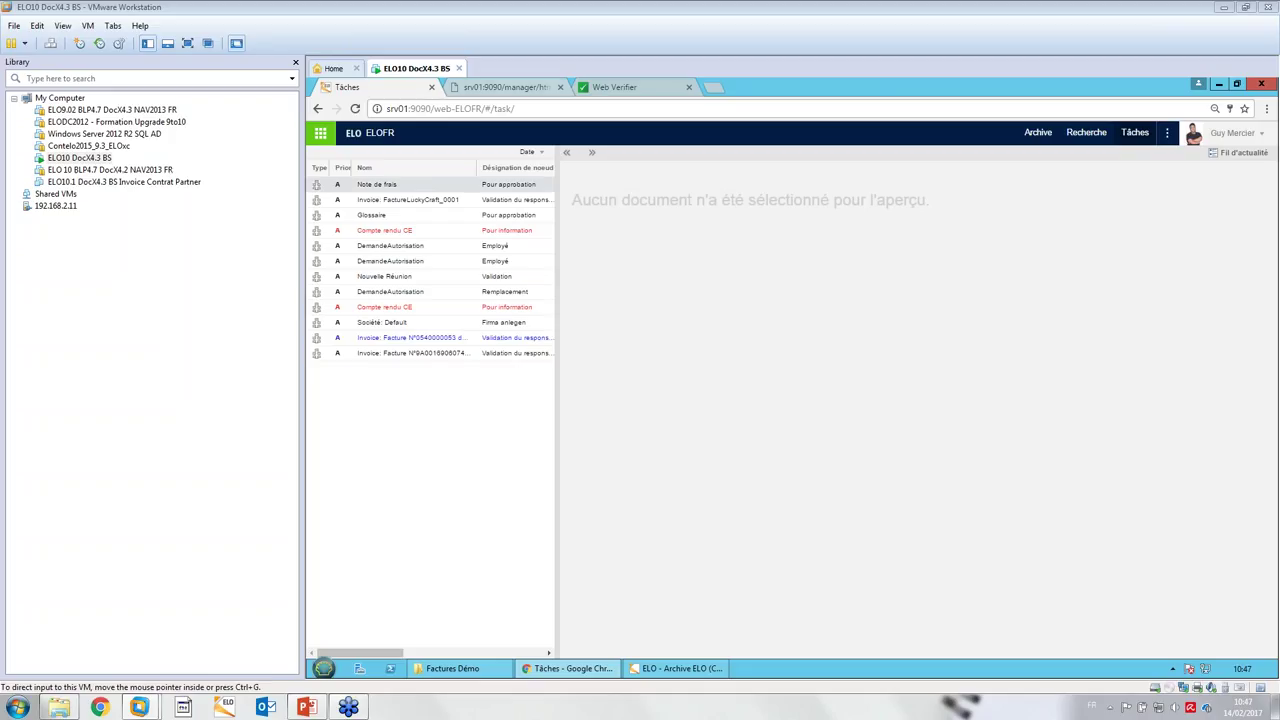
pyautogui.click(188, 44)
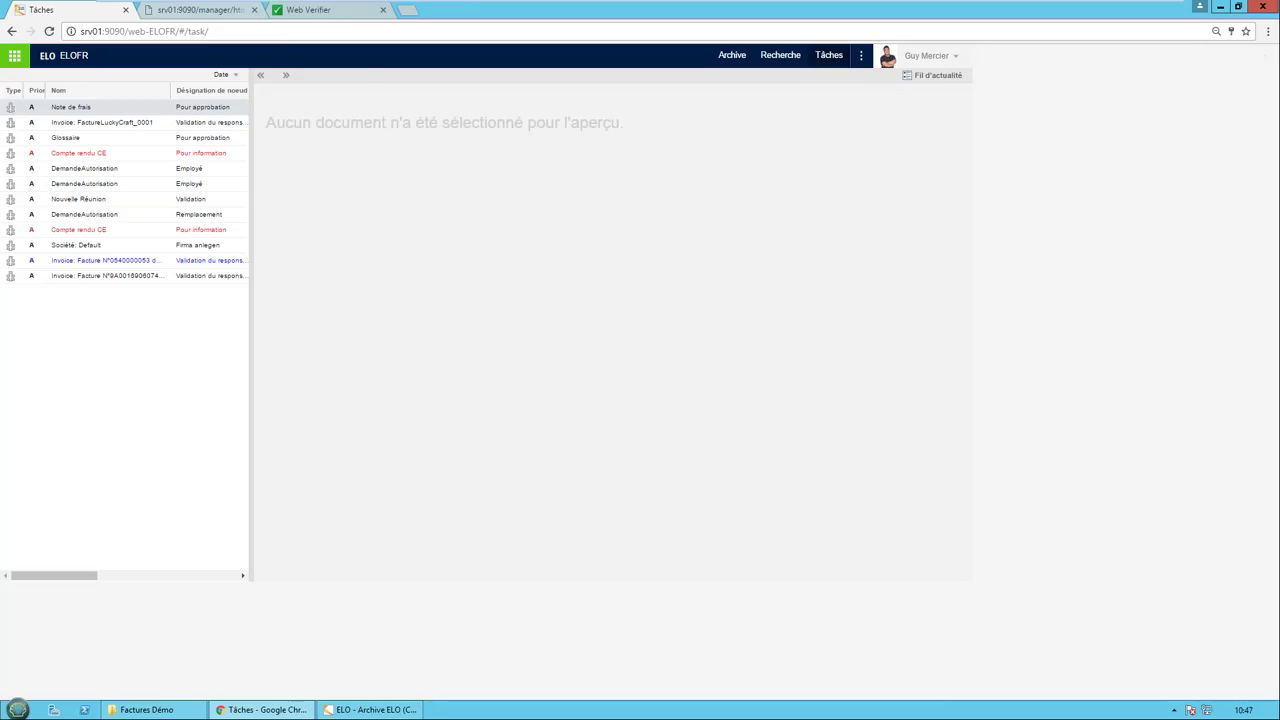
pyautogui.click(248, 262)
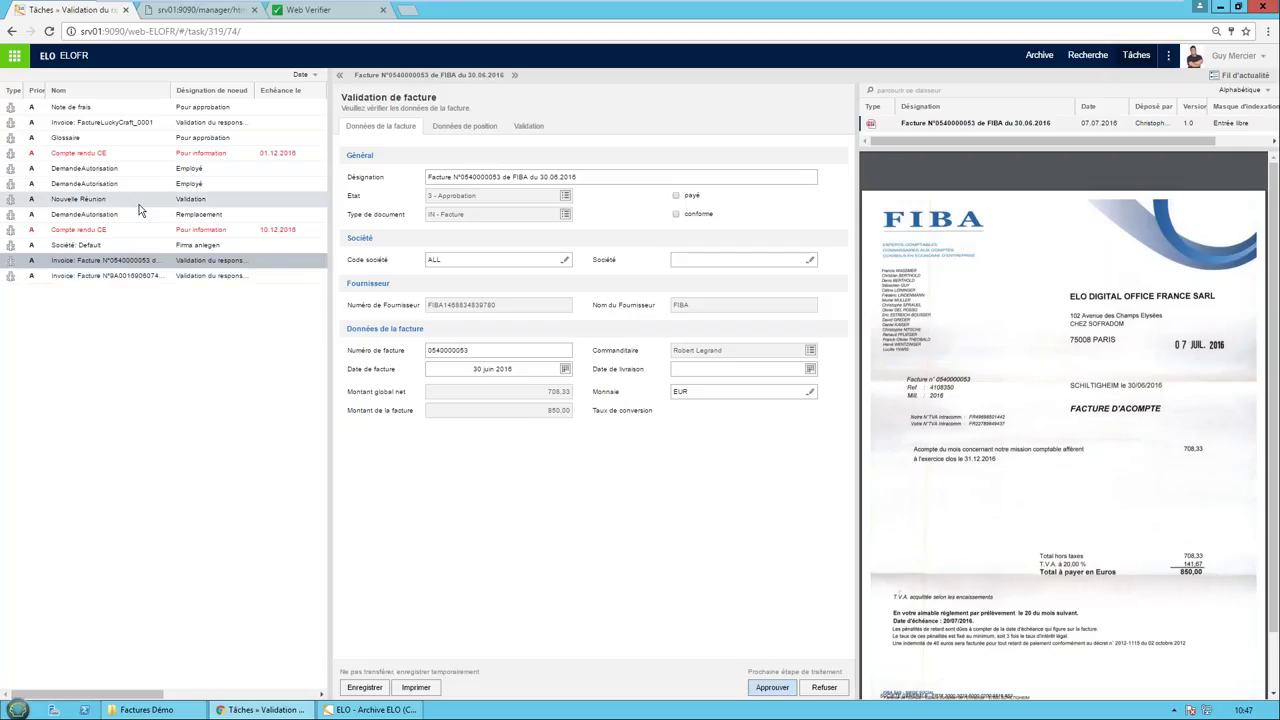
# Step: Switch to the ELO desktop client's tasks and accept the workflow of the Iperlink invoice of 08.12.2016
pyautogui.click(370, 710)
pyautogui.click(190, 676)
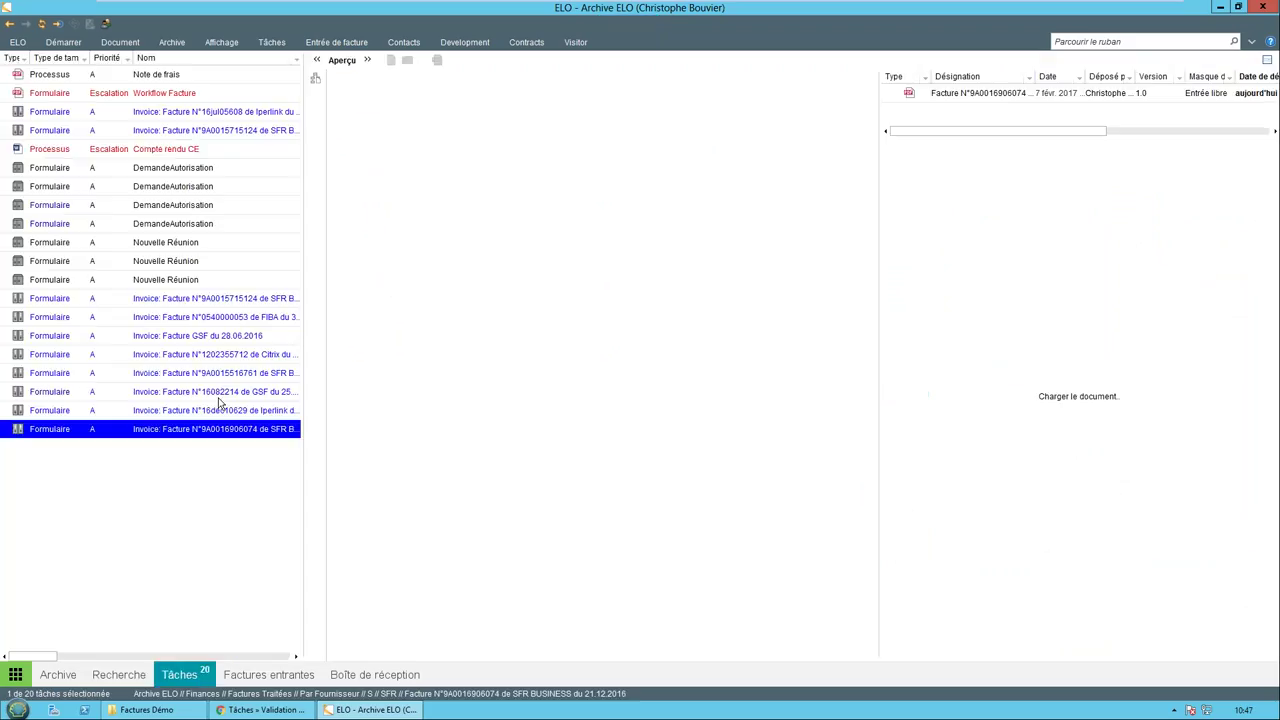
pyautogui.click(213, 415)
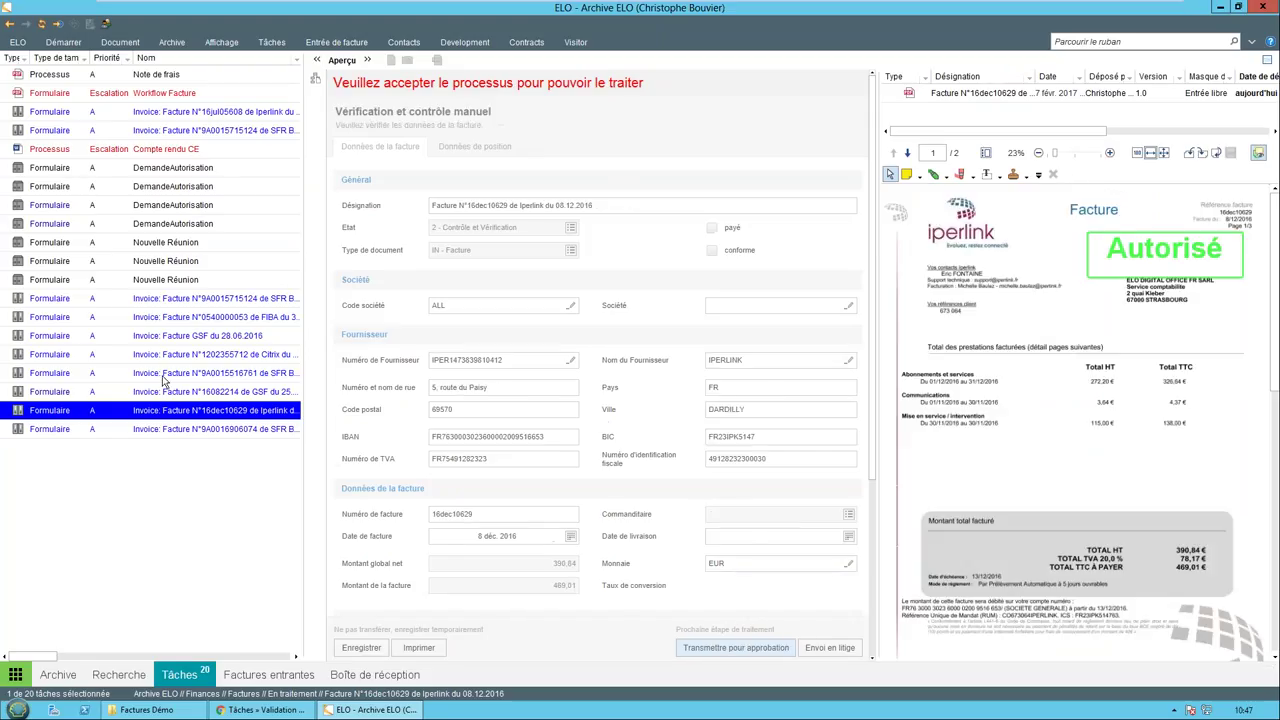
pyautogui.rightClick(175, 415)
pyautogui.click(215, 597)
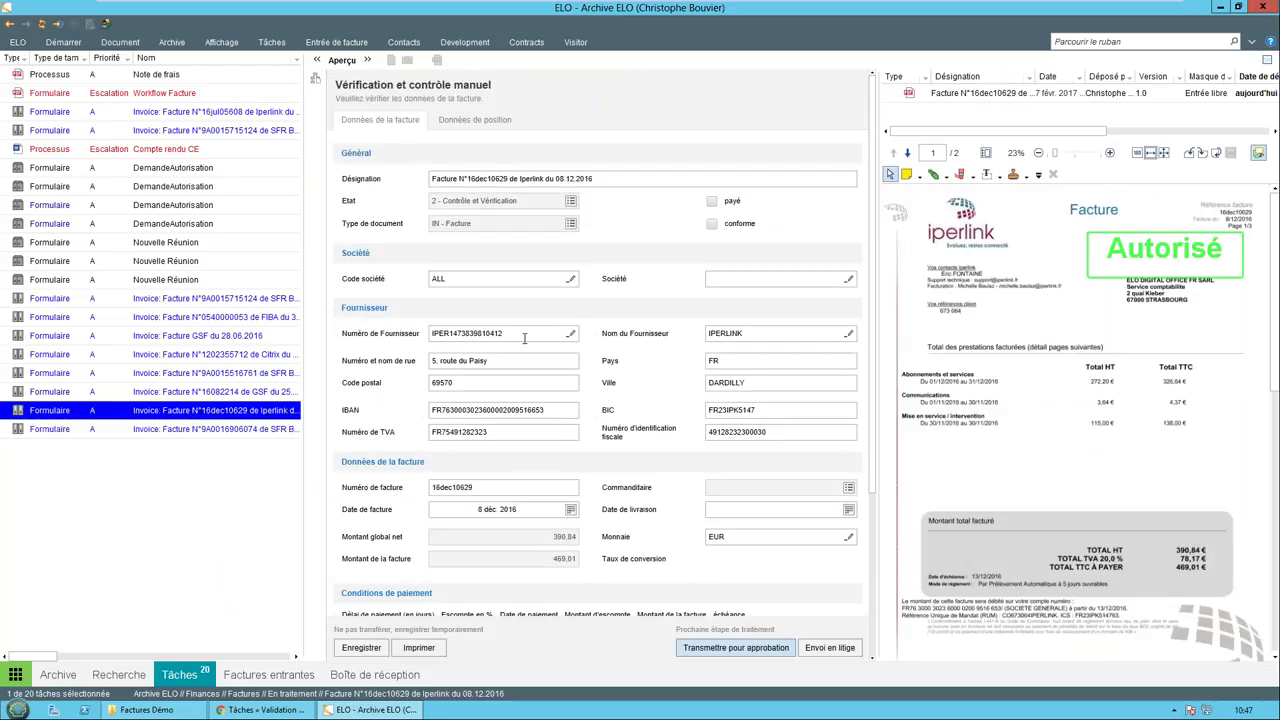
# Step: Clear the supplier name in the Iperlink invoice form and browse the suggested supplier list
pyautogui.hotkey('ctrl', 'a')
pyautogui.press('Delete')
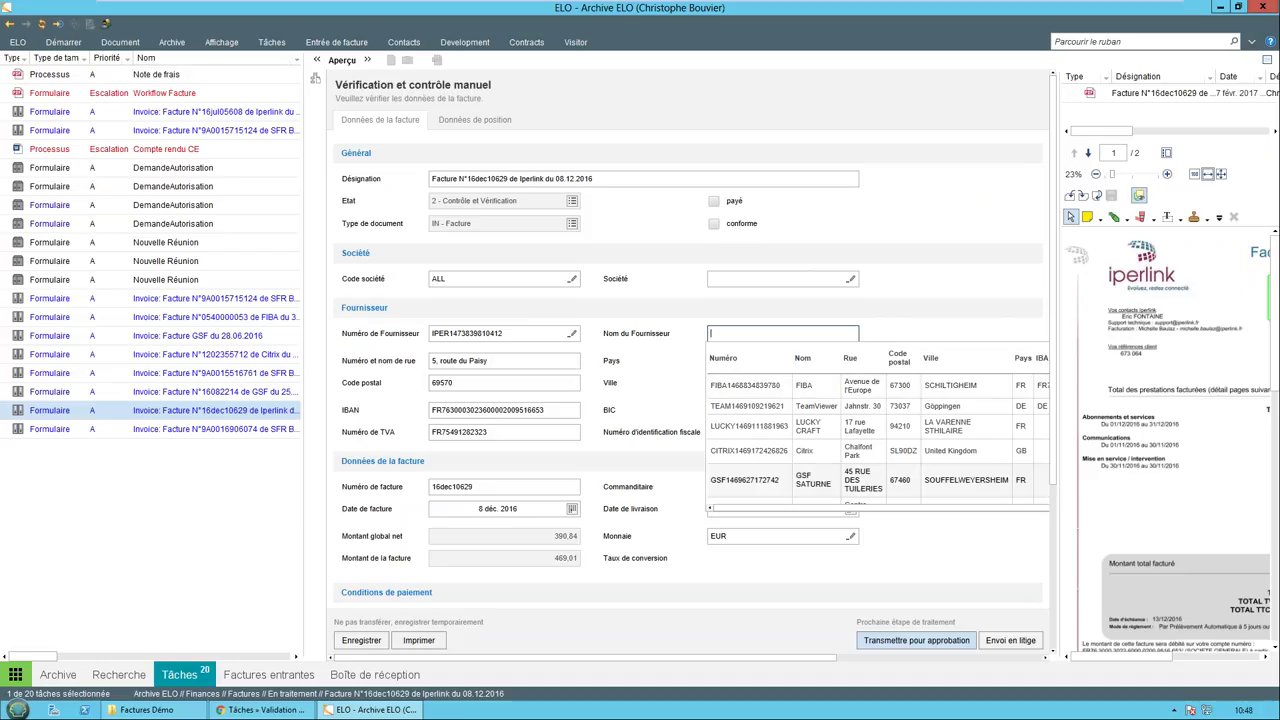
pyautogui.scroll(-3, 800, 458)
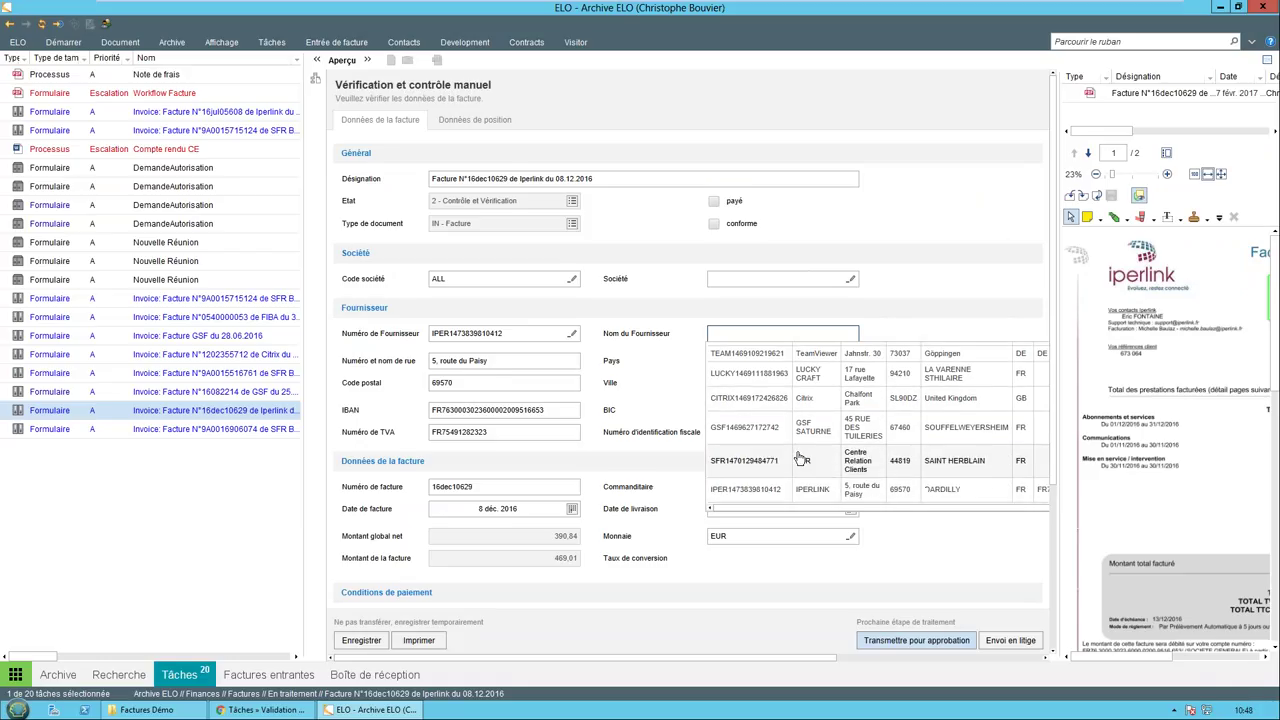
pyautogui.scroll(1, 786, 428)
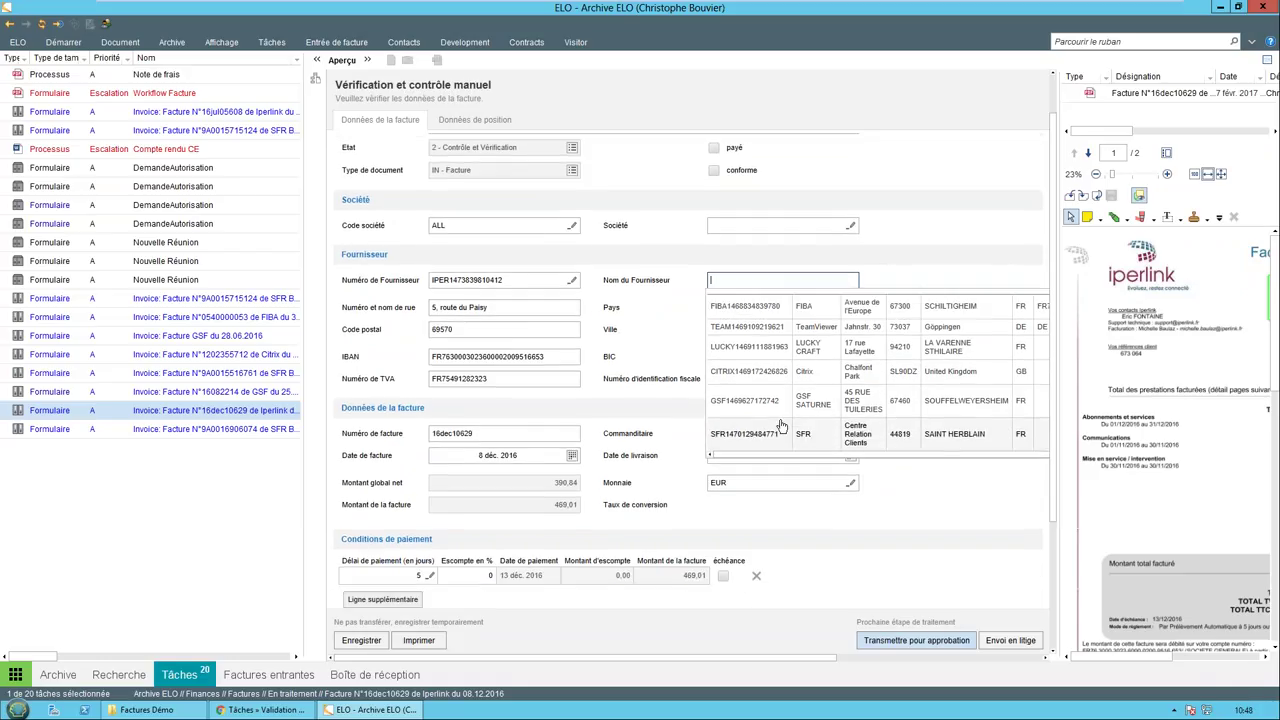
pyautogui.scroll(1, 781, 427)
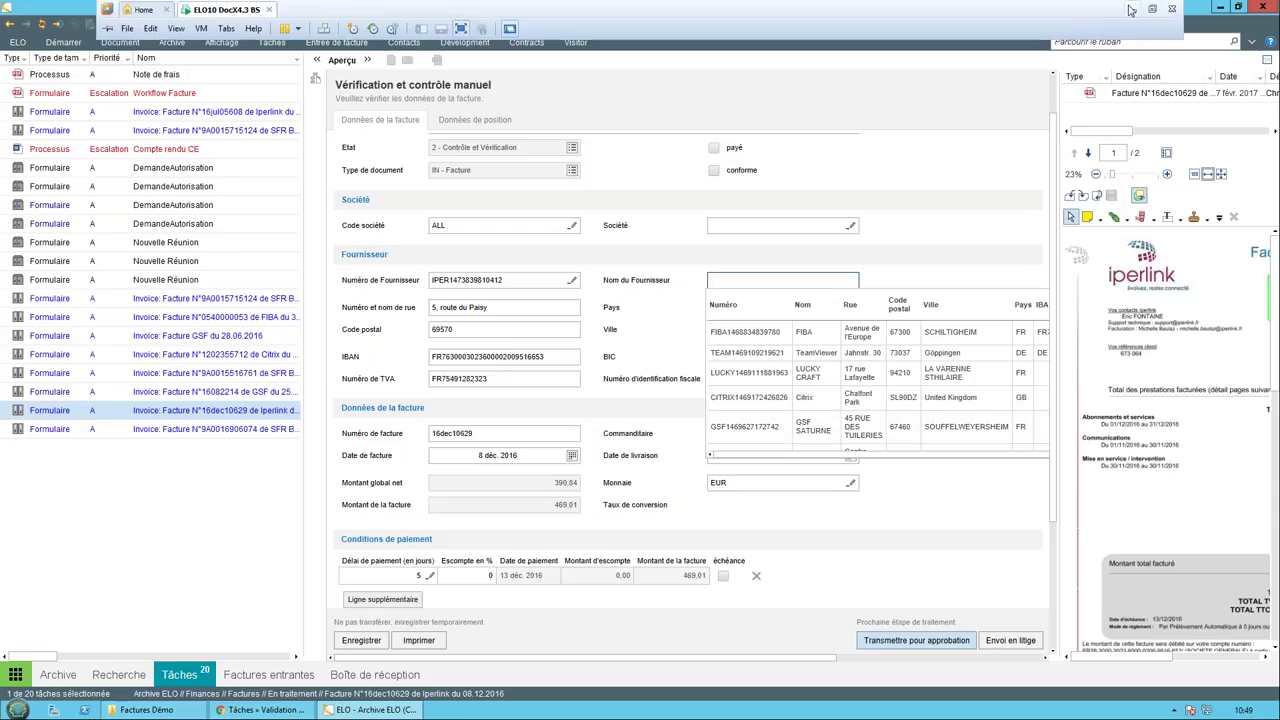
# Step: View the invoice process slide in PowerPoint and return to the virtual machine
pyautogui.click(1130, 8)
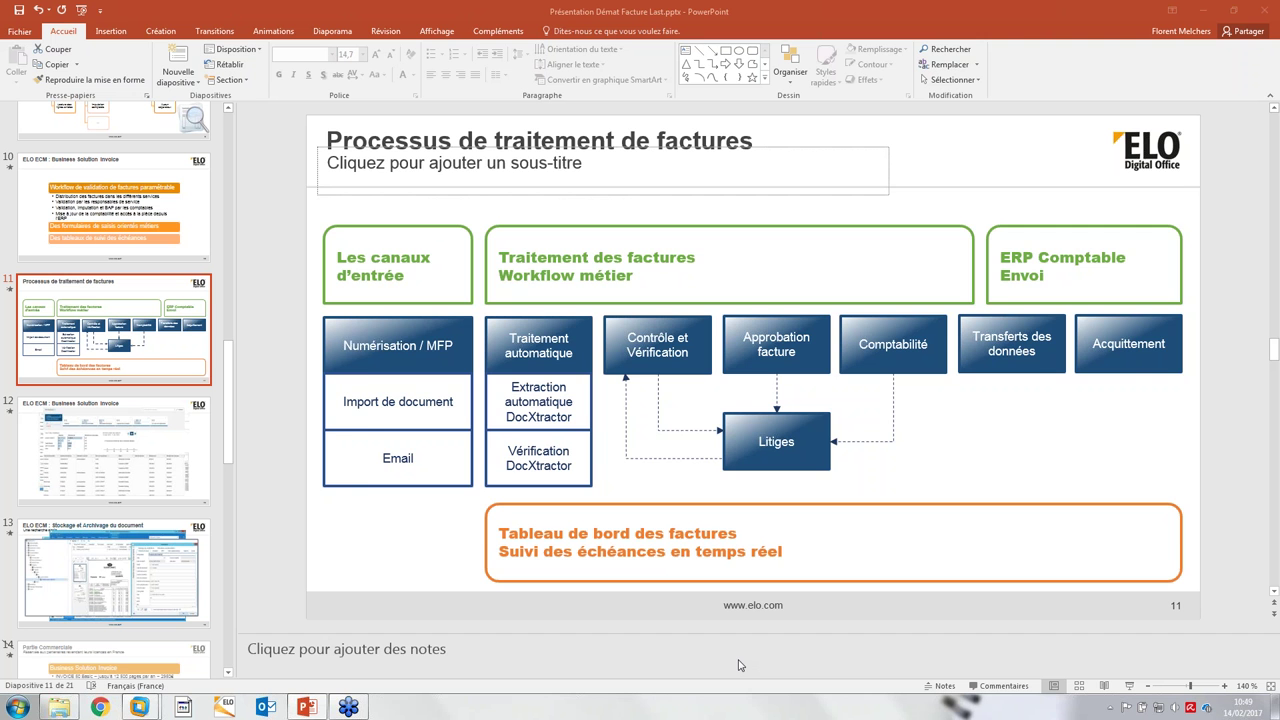
pyautogui.press('super+e')
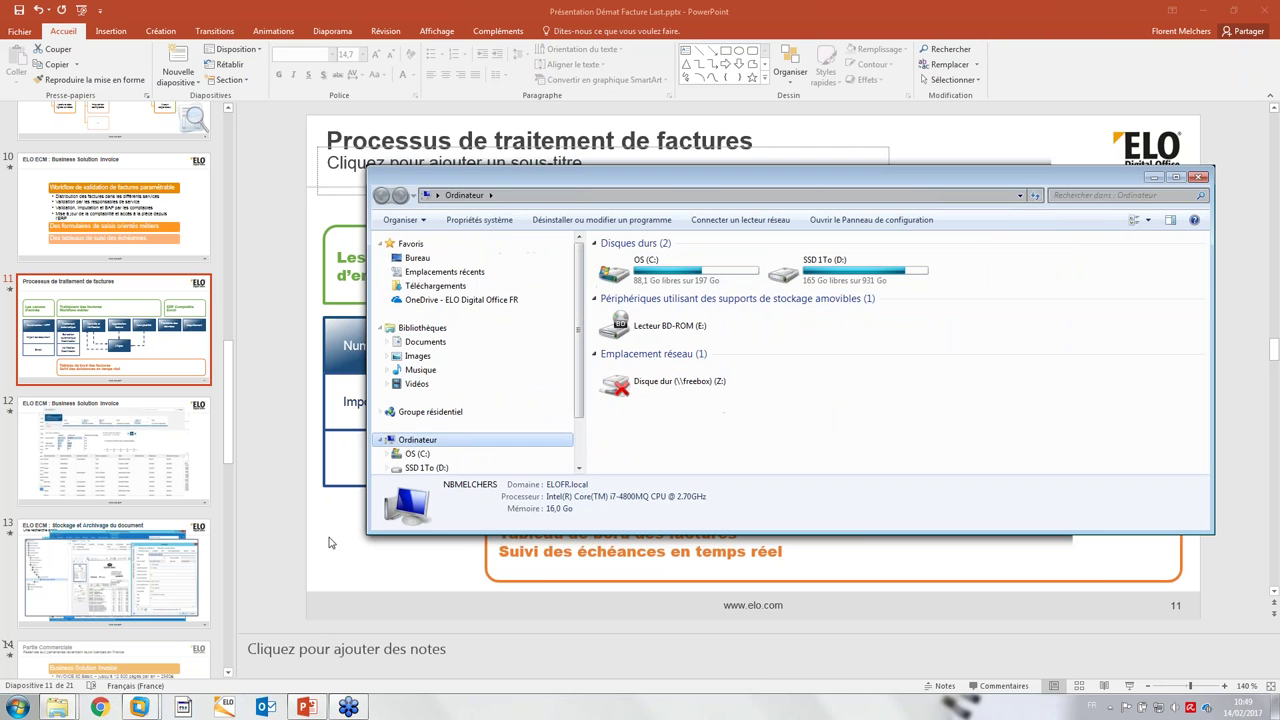
pyautogui.moveTo(139, 707)
pyautogui.click(228, 625)
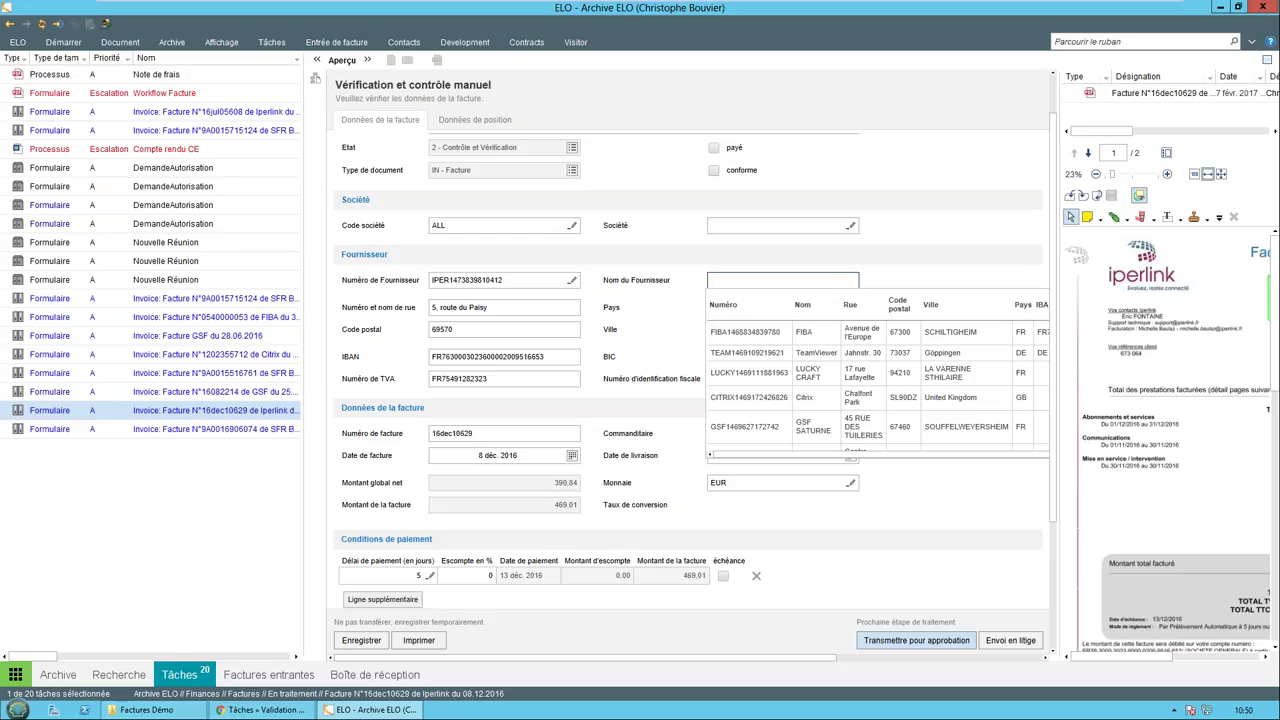
# Step: Open the C:\temp folder in a maximized file explorer window inside the virtual machine
pyautogui.press('super+e')
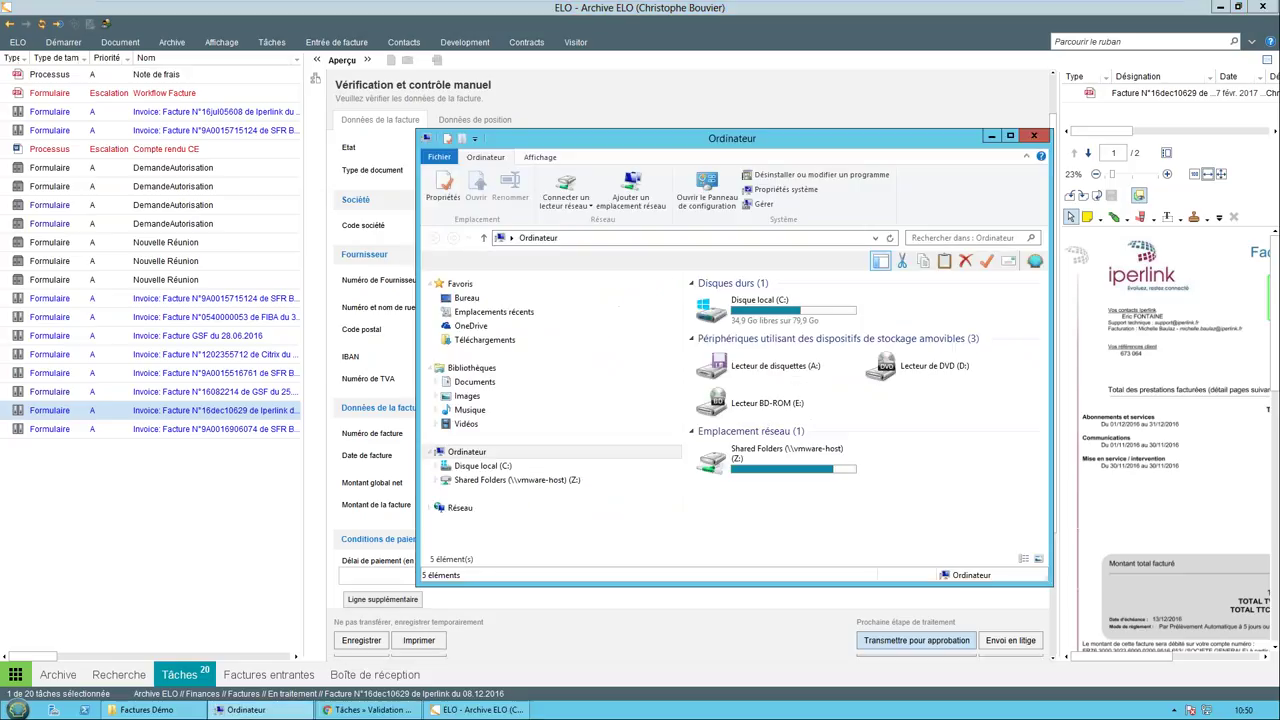
pyautogui.click(779, 316)
pyautogui.doubleClick(779, 316)
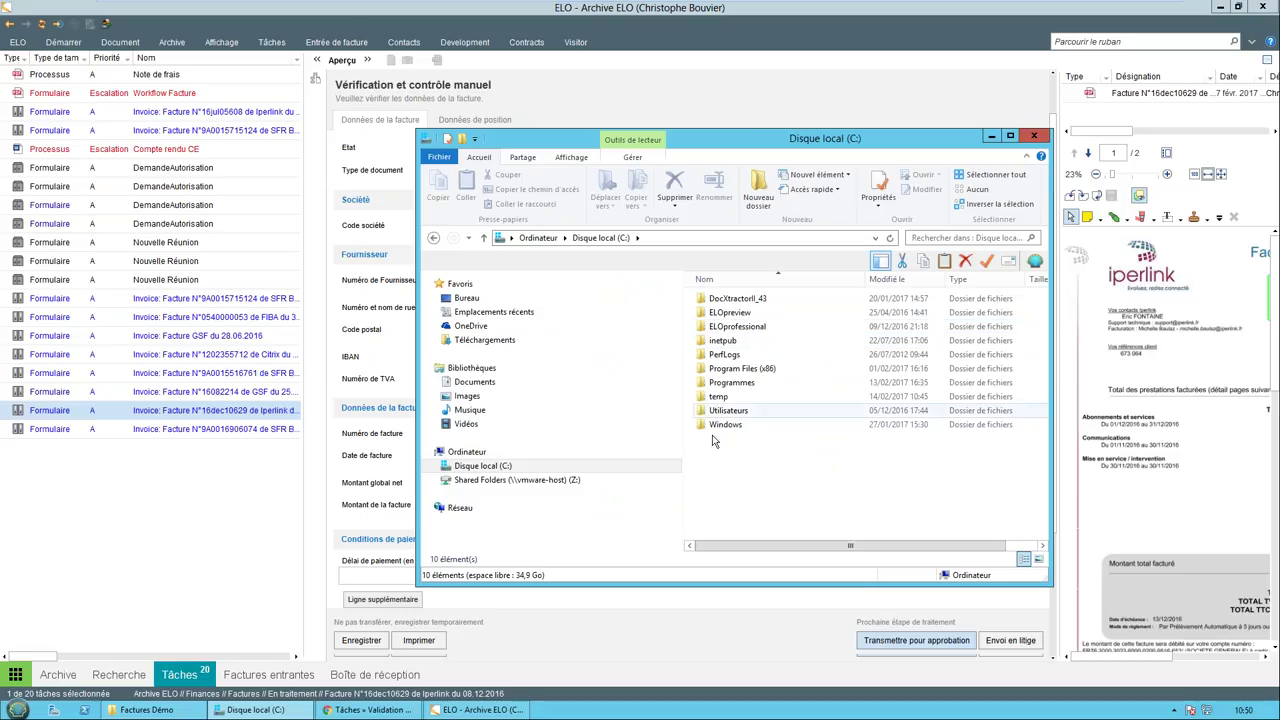
pyautogui.doubleClick(719, 397)
pyautogui.doubleClick(800, 138)
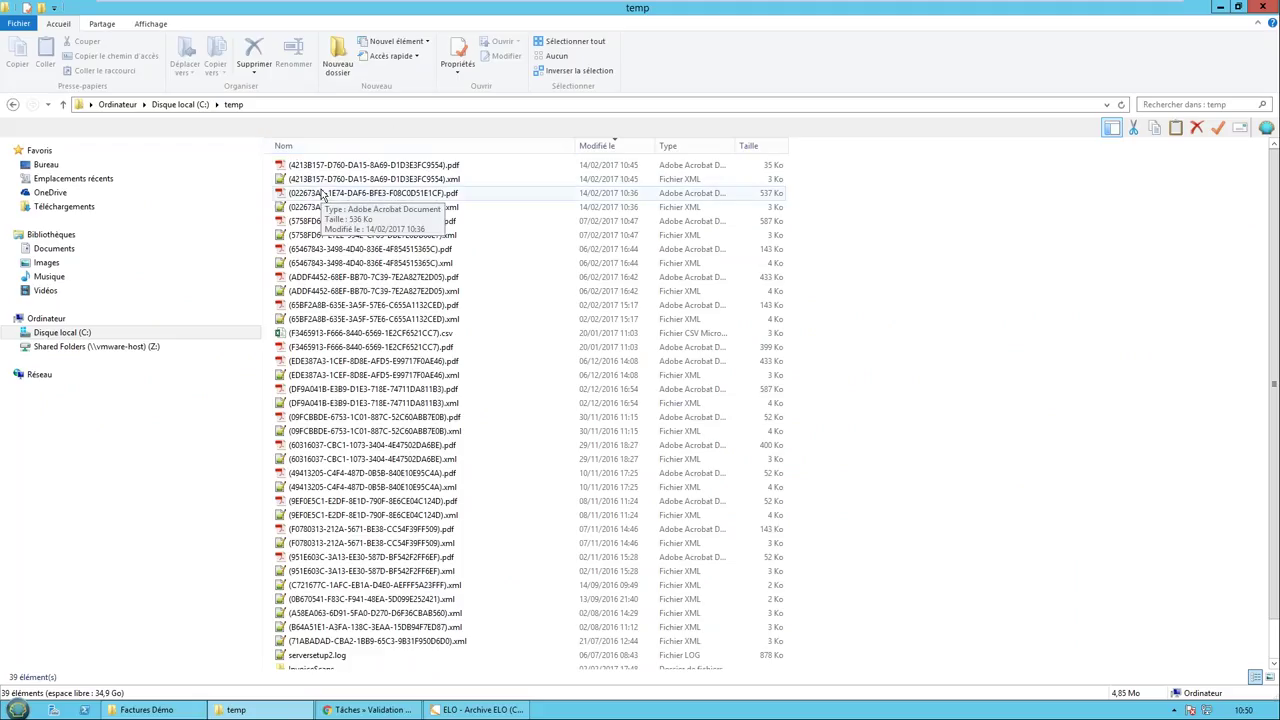
# Step: Open the newest exported invoice XML file, starting with 4213B157, in Notepad++
pyautogui.click(400, 181)
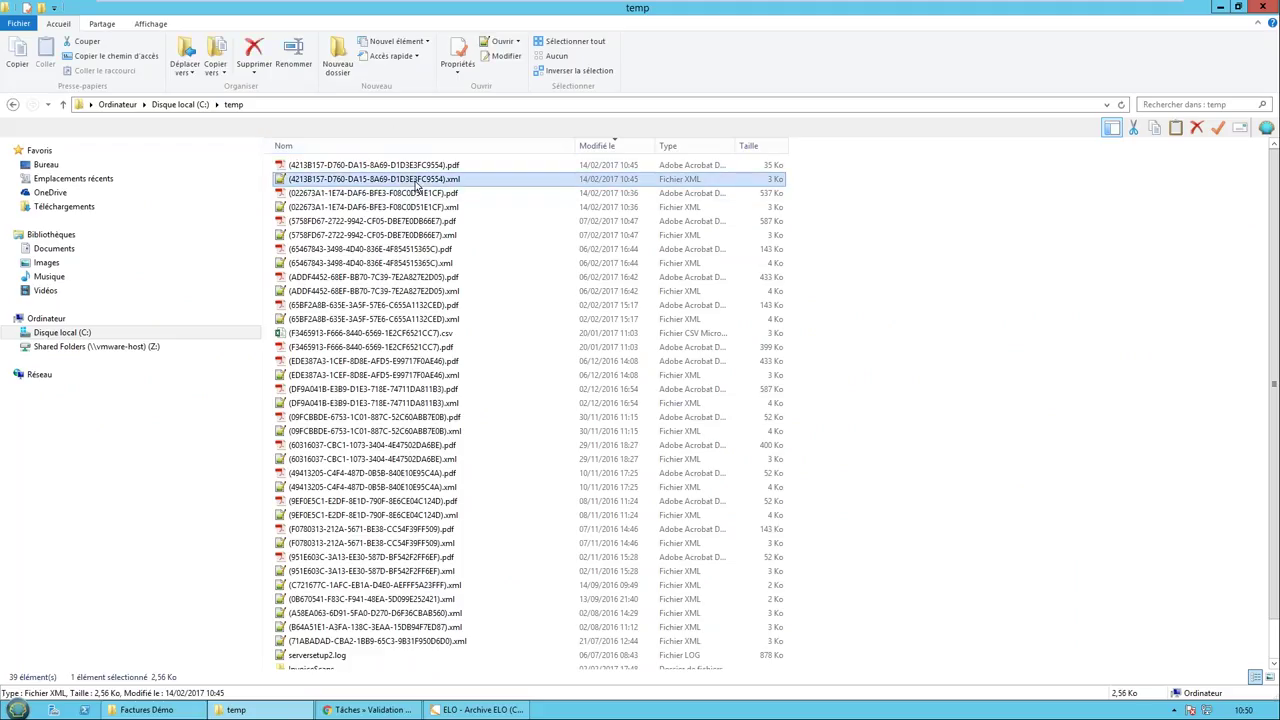
pyautogui.scroll(-1, 395, 450)
pyautogui.scroll(1, 376, 540)
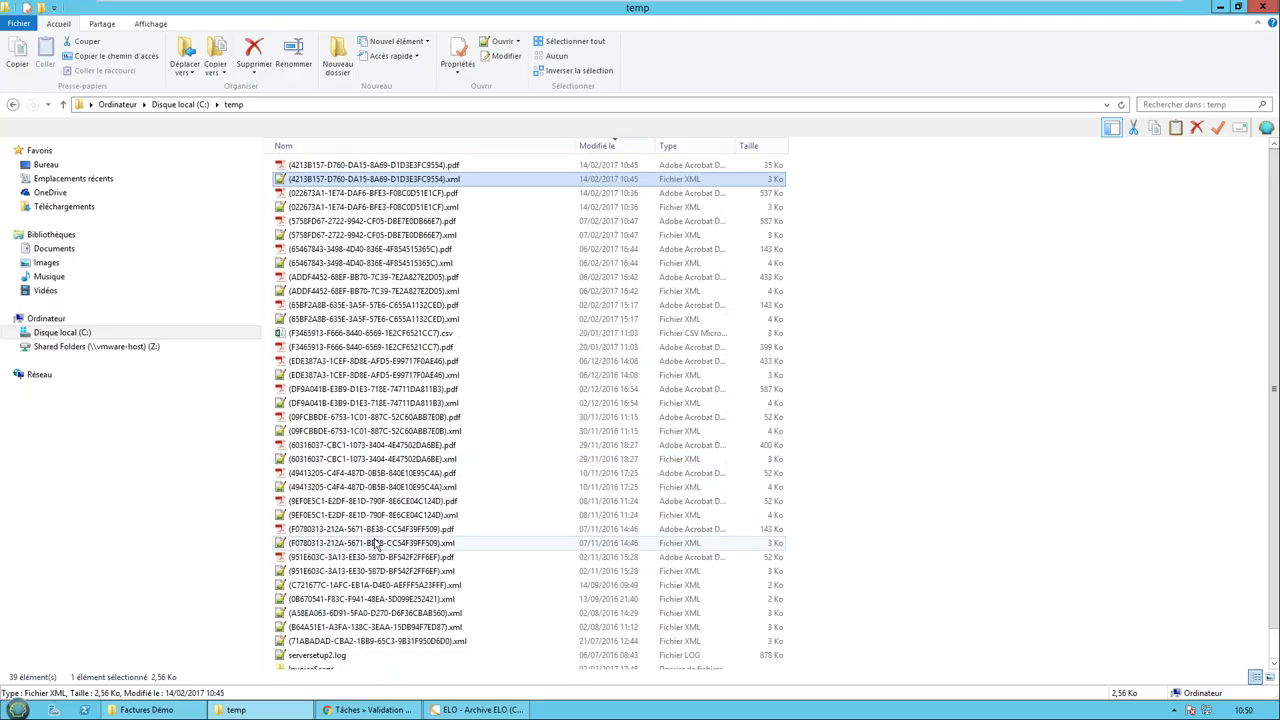
pyautogui.rightClick(414, 182)
pyautogui.click(487, 221)
pyautogui.click(1049, 250)
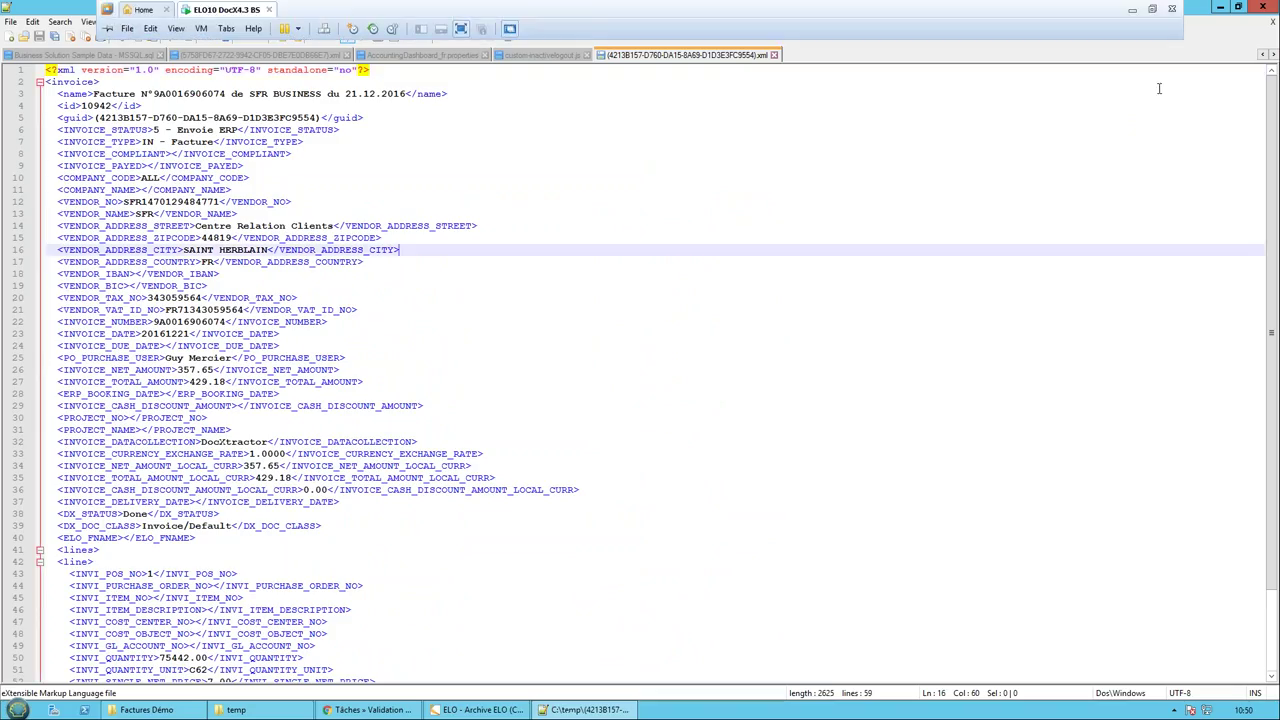
# Step: Reduce the Notepad++ window and review the exported SFR invoice XML from the header fields to the position lines
pyautogui.press('super+Down')
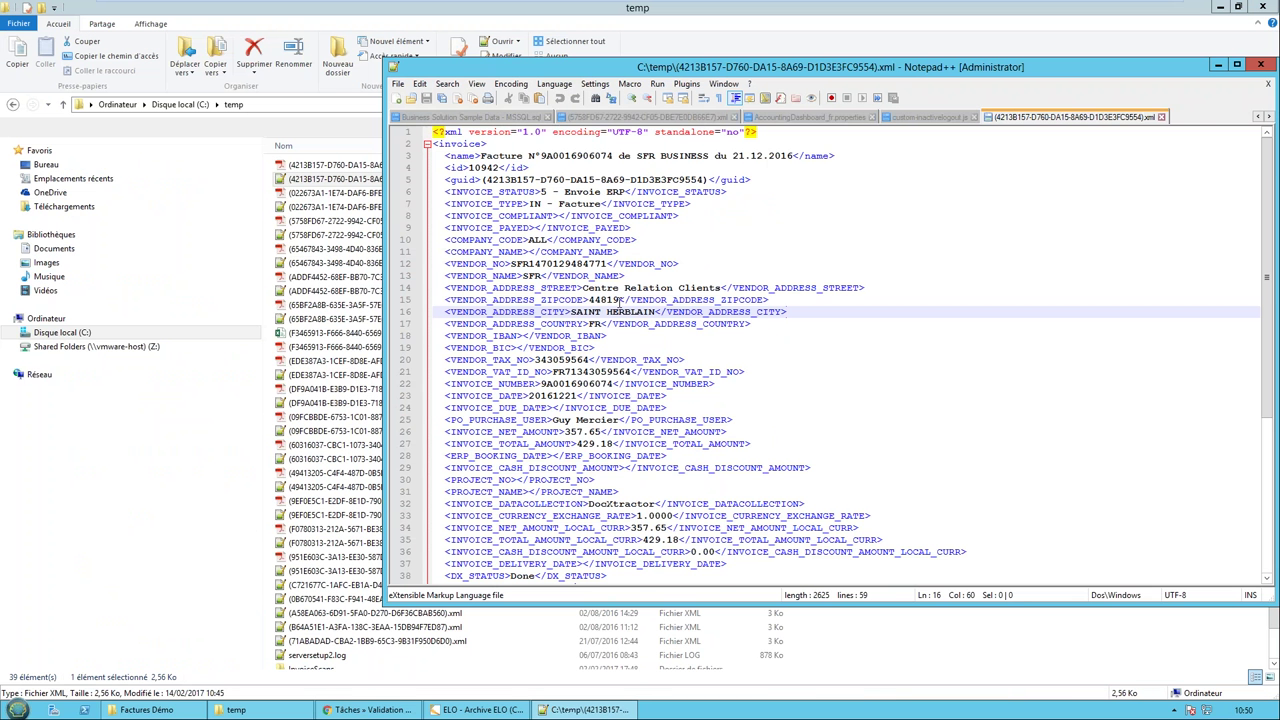
pyautogui.scroll(-4, 620, 345)
pyautogui.scroll(-3, 621, 352)
pyautogui.scroll(7, 621, 352)
pyautogui.scroll(-7, 547, 275)
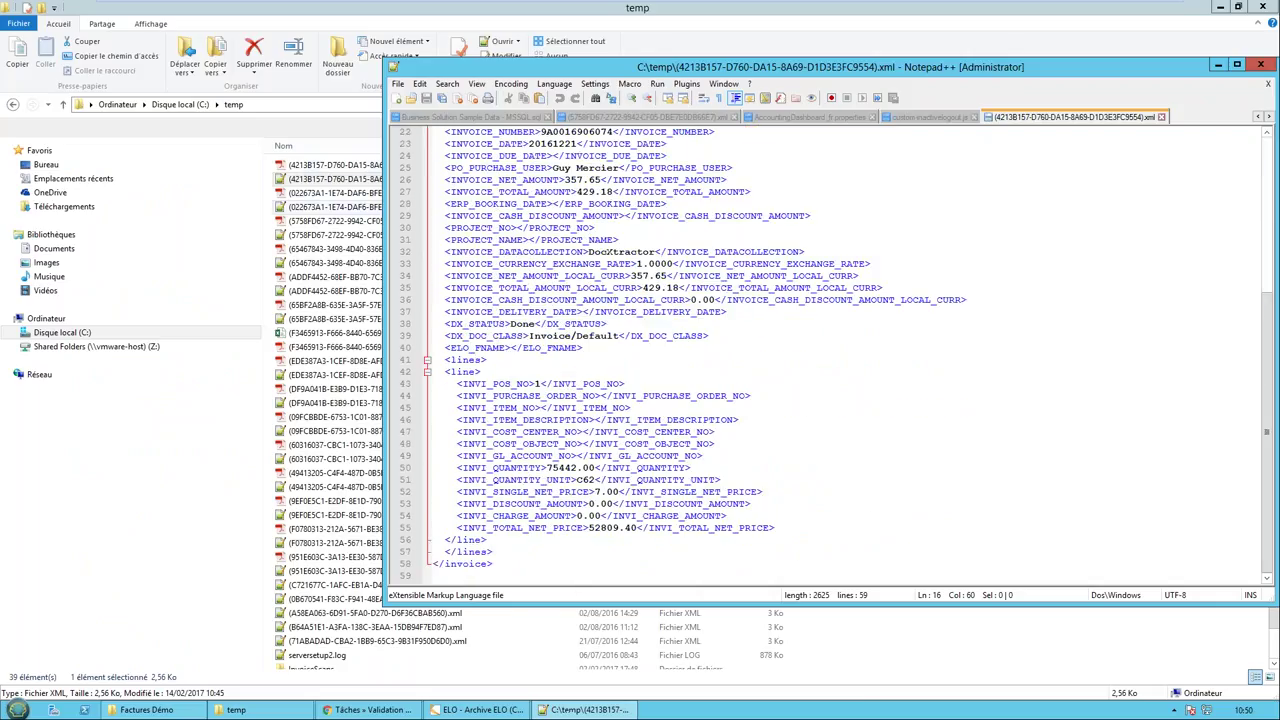
# Step: Open the matching 4213B157 invoice PDF from the temp folder, look through it and close it
pyautogui.click(337, 166)
pyautogui.scroll(-6, 588, 158)
pyautogui.click(1266, 7)
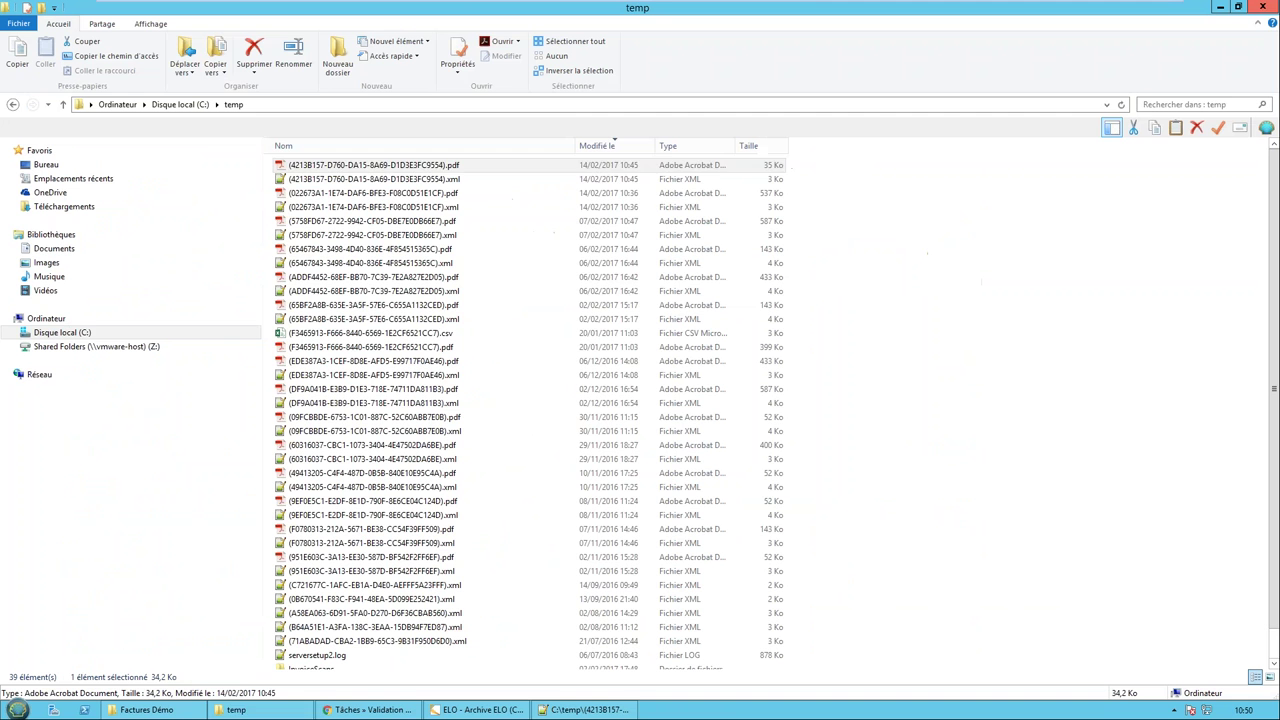
# Step: Select the 4213B157 XML file in the temp folder and minimize the virtual machine to return to PowerPoint
pyautogui.click(428, 179)
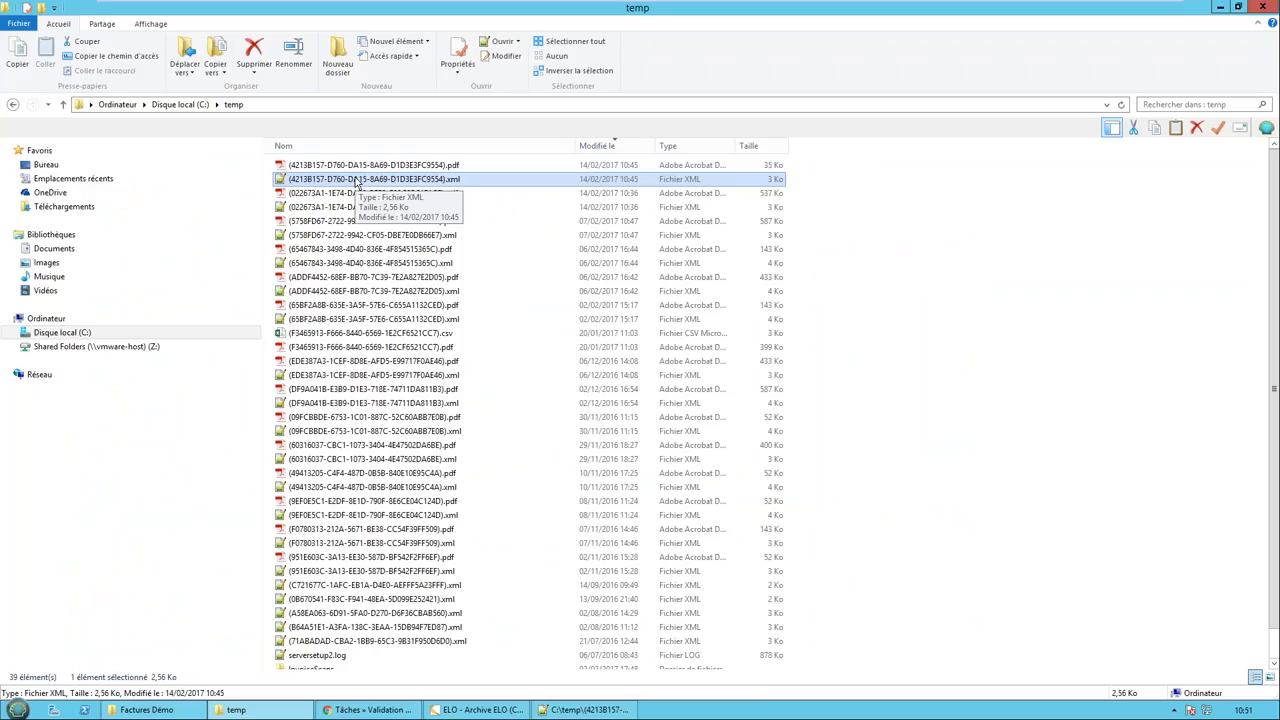
pyautogui.moveTo(800, 2)
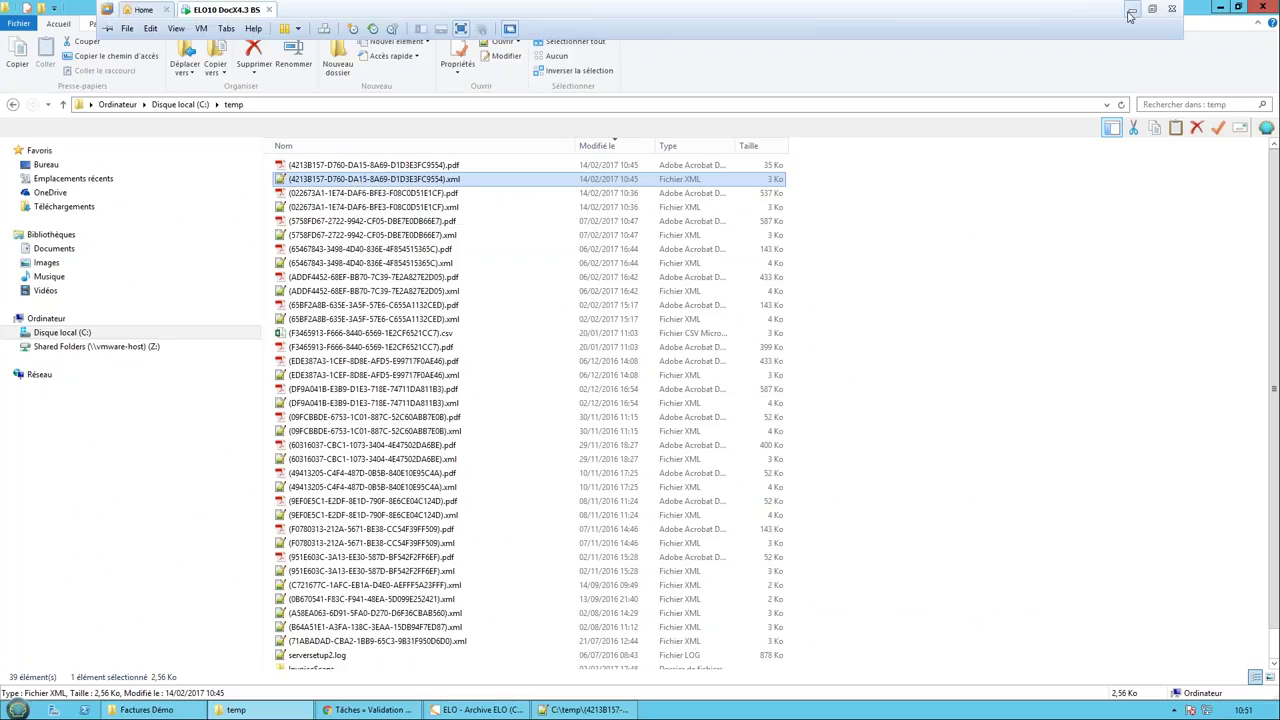
pyautogui.click(1130, 11)
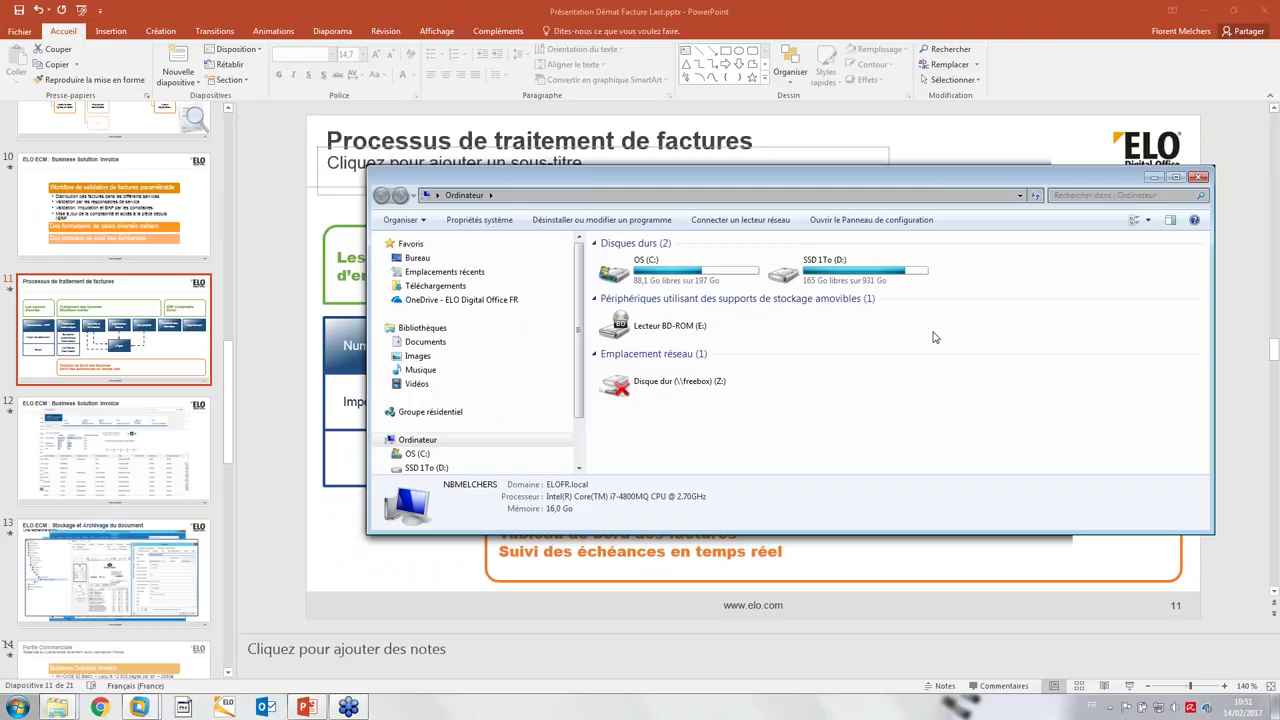